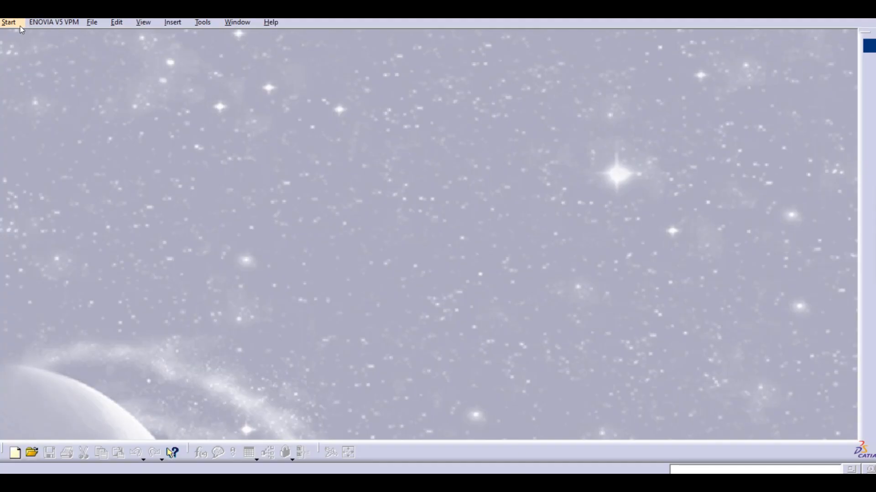
# Start a new part in the Part Design workbench.
pyautogui.click(21, 23)
pyautogui.moveTo(29, 49)
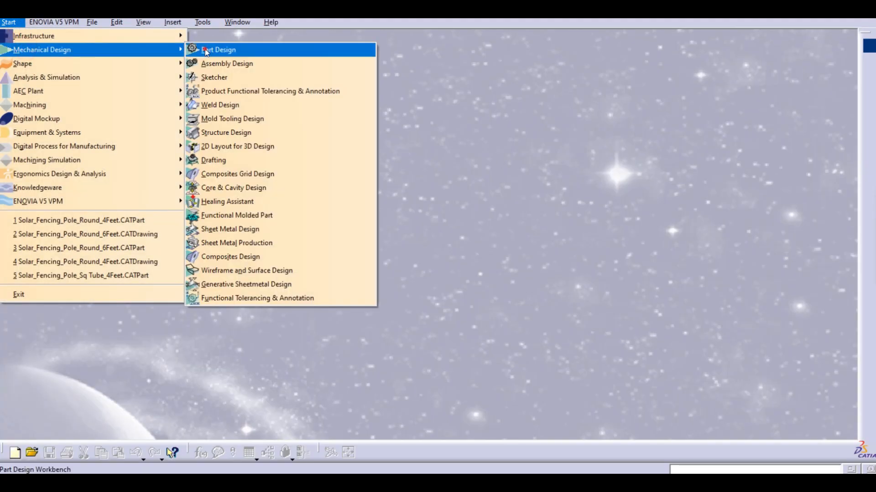
pyautogui.click(205, 51)
pyautogui.click(783, 423)
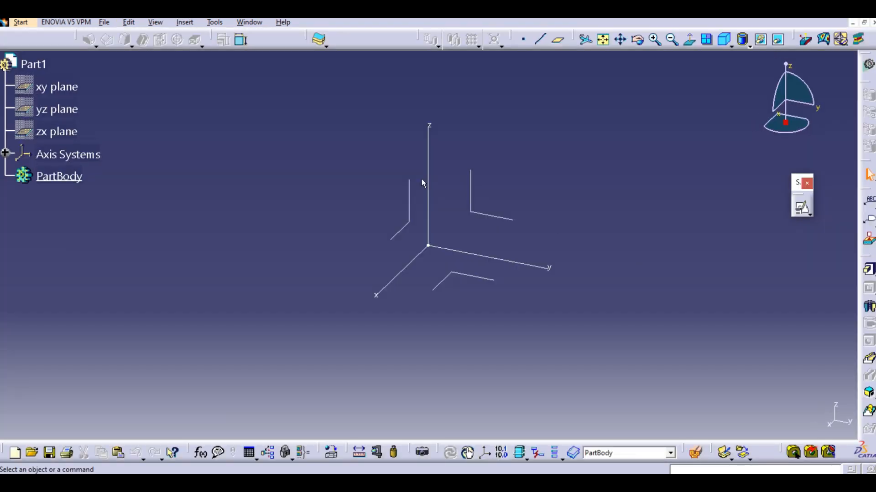
# Create a positioned sketch on the yz plane with implicit origin and orientation.
pyautogui.moveTo(464, 197); pyautogui.dragTo(411, 204, button='middle')
pyautogui.moveTo(529, 209); pyautogui.dragTo(511, 203, button='middle')
pyautogui.moveTo(570, 213); pyautogui.dragTo(559, 227, button='middle')
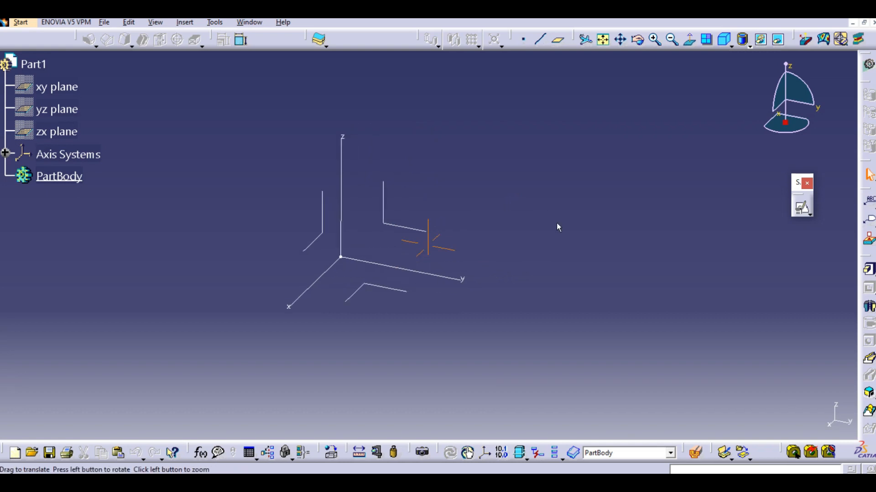
pyautogui.click(801, 207)
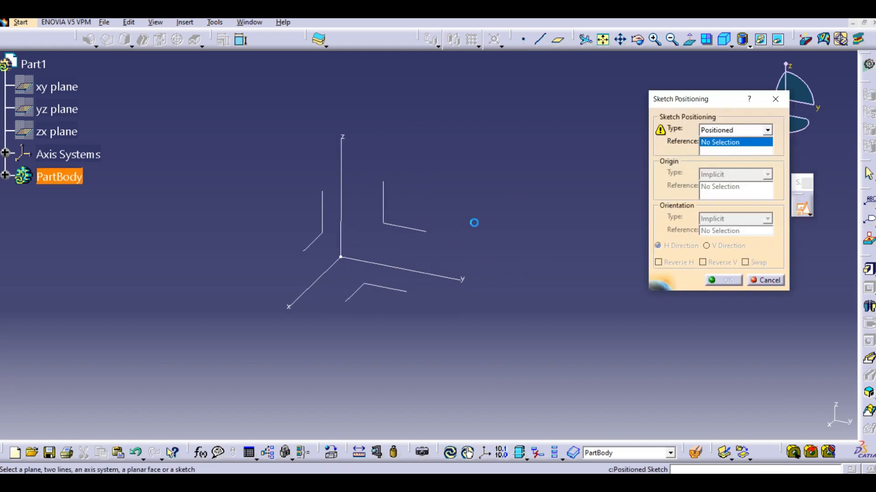
pyautogui.click(413, 229)
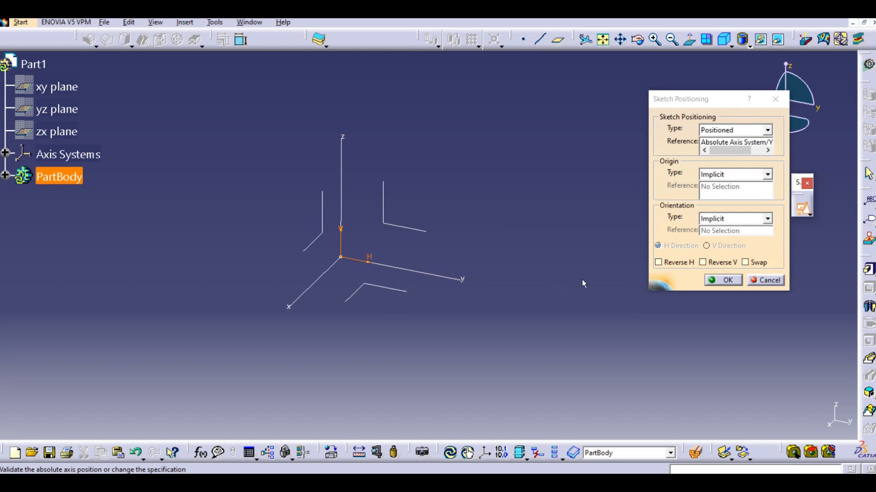
pyautogui.click(724, 280)
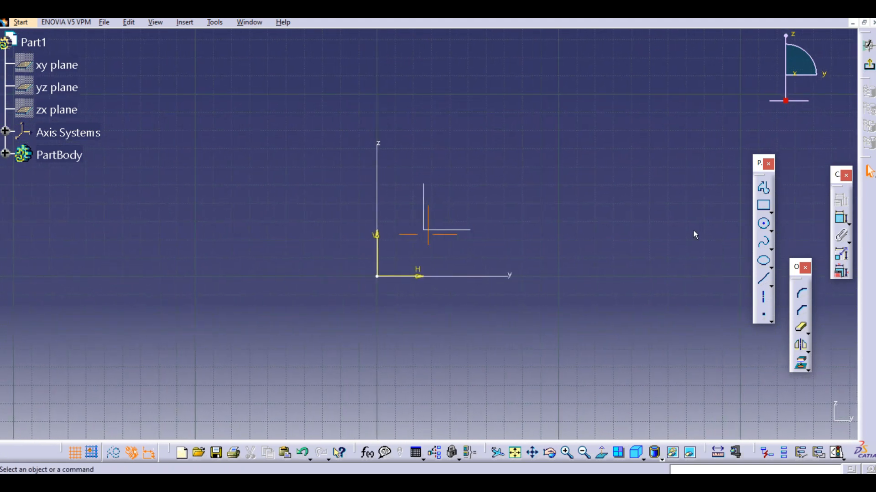
# Draw a circle centred on the origin, constrain its diameter to 80 mm and exit the sketch.
pyautogui.click(764, 226)
pyautogui.click(383, 279)
pyautogui.click(410, 336)
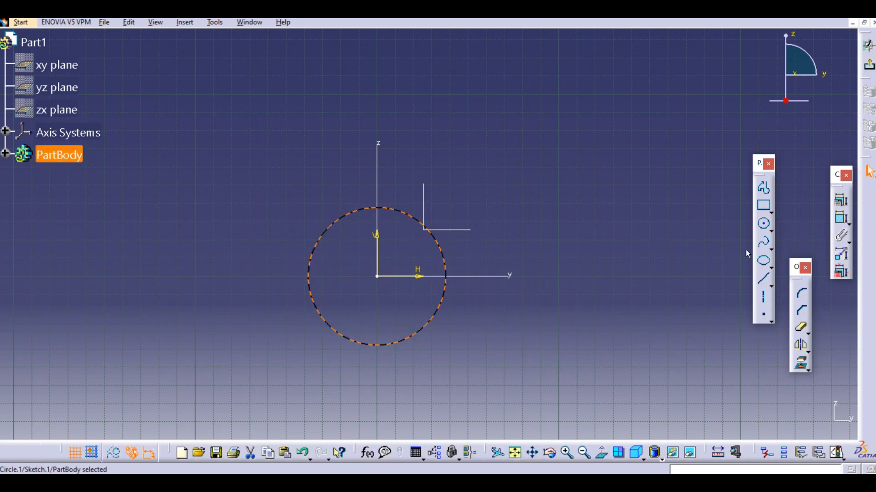
pyautogui.click(841, 223)
pyautogui.click(549, 221)
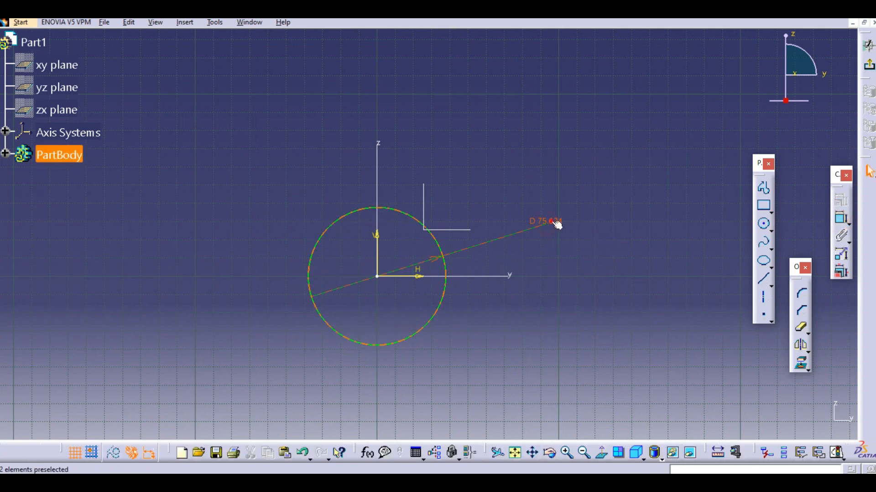
pyautogui.doubleClick(551, 221)
pyautogui.write('80mm')
pyautogui.press('Return')
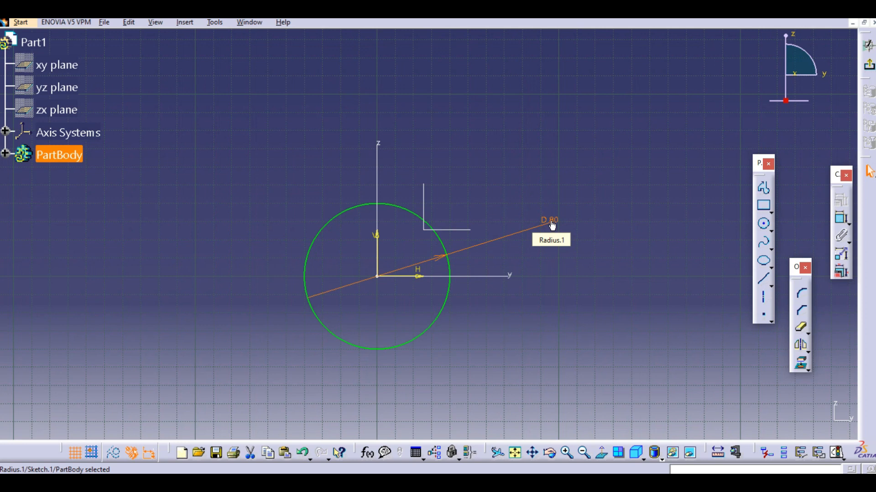
pyautogui.click(868, 65)
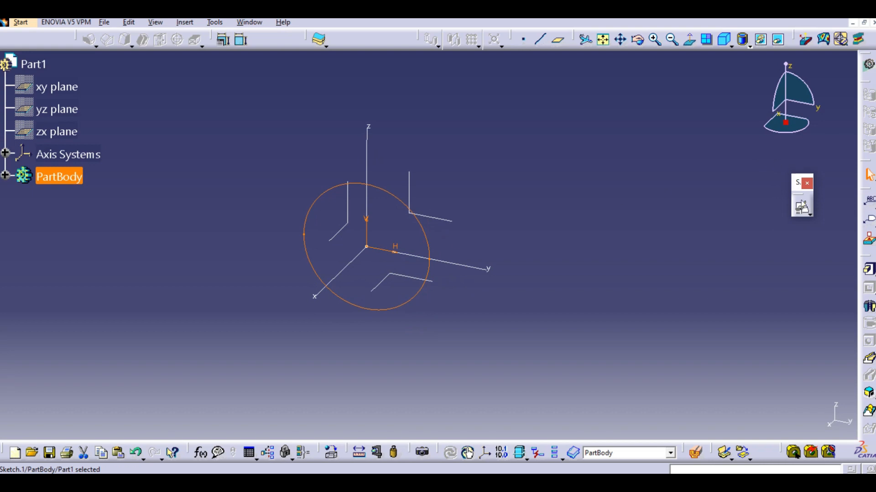
# Pad the circle with a 40 mm length and mirrored extent to form the main cylinder.
pyautogui.click(868, 270)
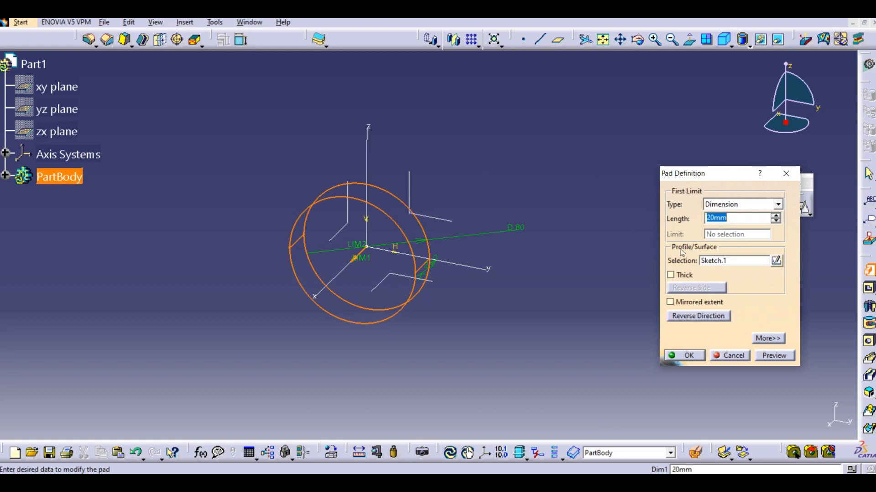
pyautogui.write('40')
pyautogui.click(699, 302)
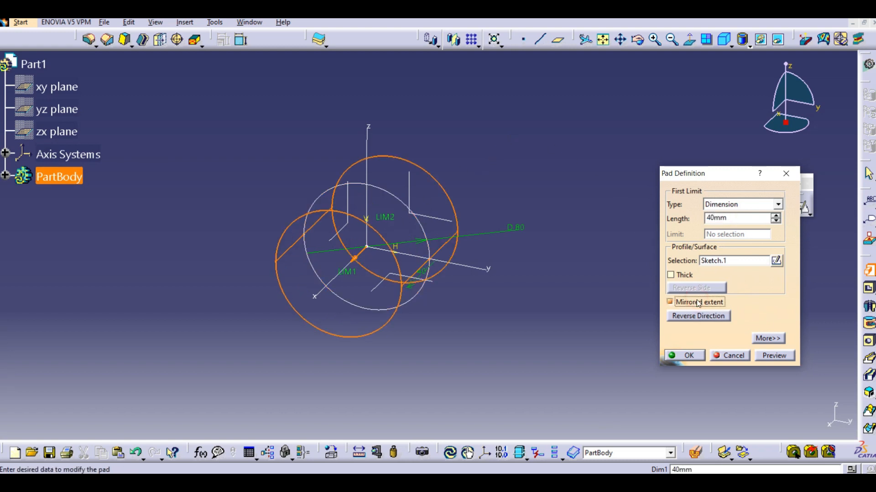
pyautogui.click(693, 362)
pyautogui.moveTo(572, 203); pyautogui.dragTo(604, 211, button='middle')
# Consult the reference drawing and create a second positioned sketch on the yz plane through the cylinder.
pyautogui.click(588, 378)
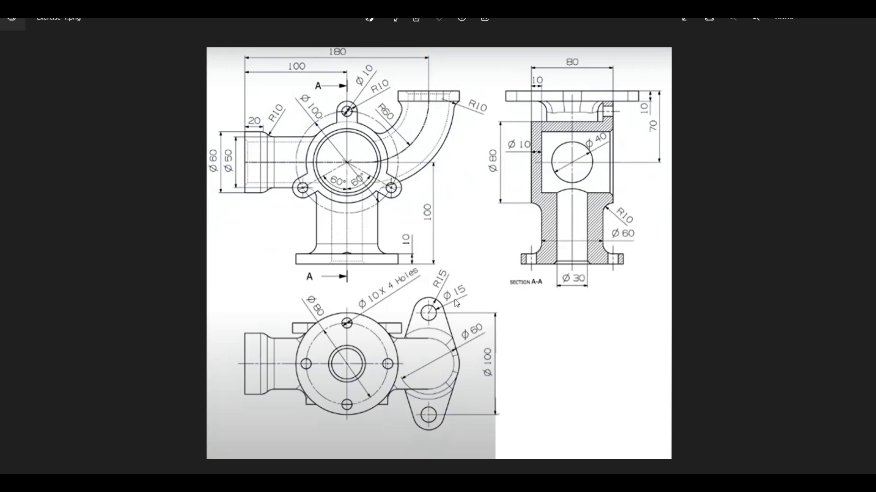
pyautogui.hotkey('alt', 'Tab')
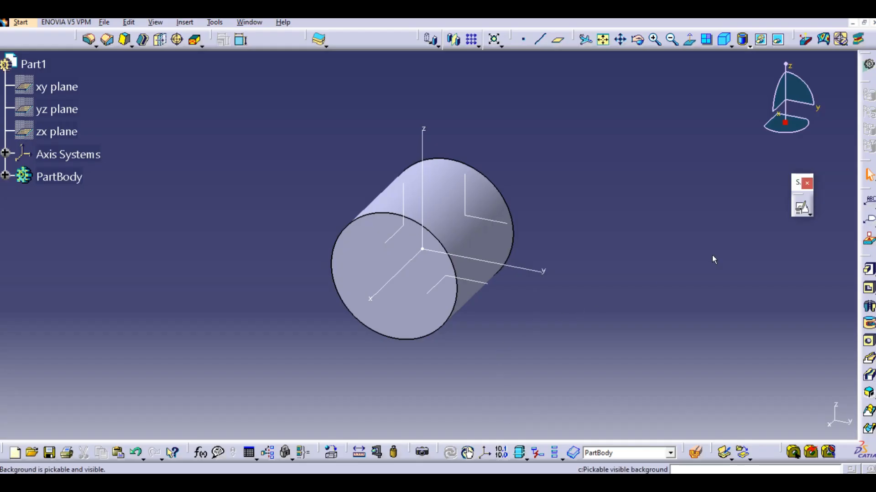
pyautogui.click(803, 209)
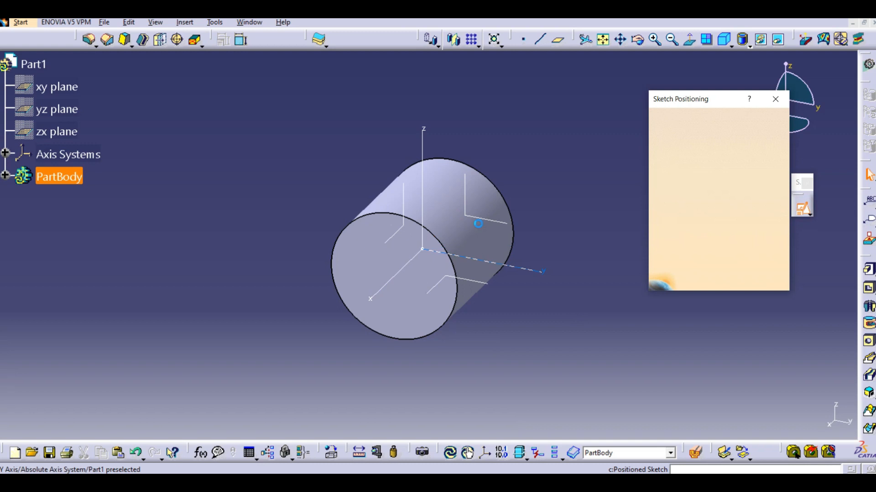
pyautogui.click(482, 219)
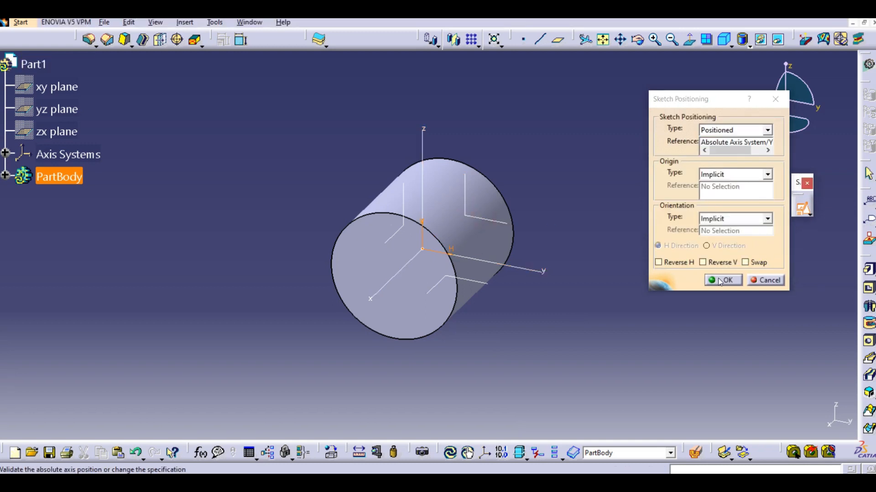
pyautogui.click(721, 280)
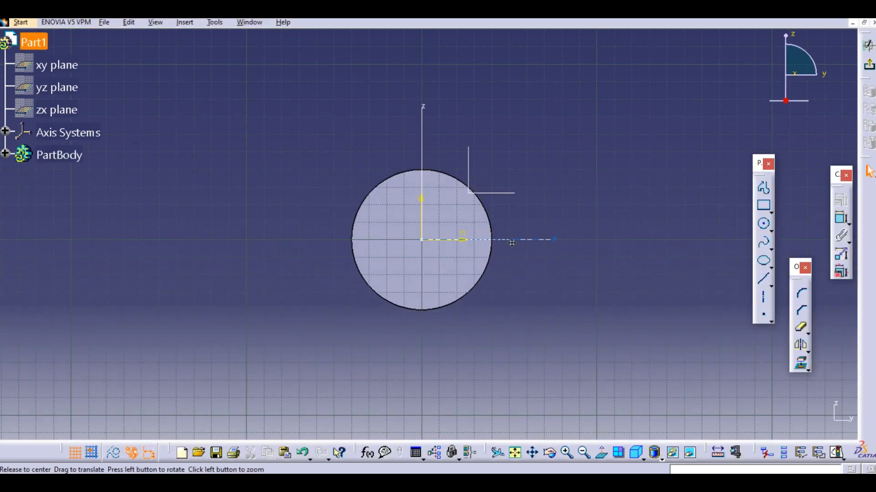
pyautogui.moveTo(512, 244); pyautogui.dragTo(528, 245, button='middle')
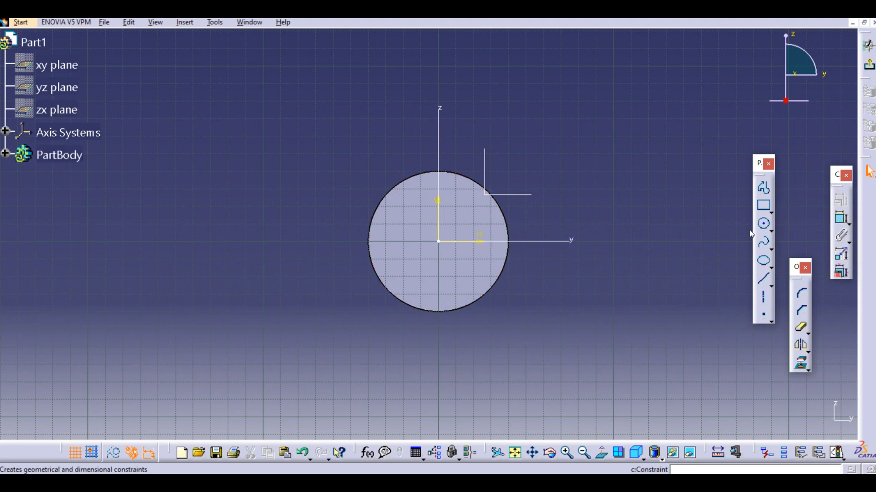
# Sketch a closed stepped profile from the origin along the negative y direction, about 130 mm long and 50 mm high at its raised outer end.
pyautogui.click(763, 187)
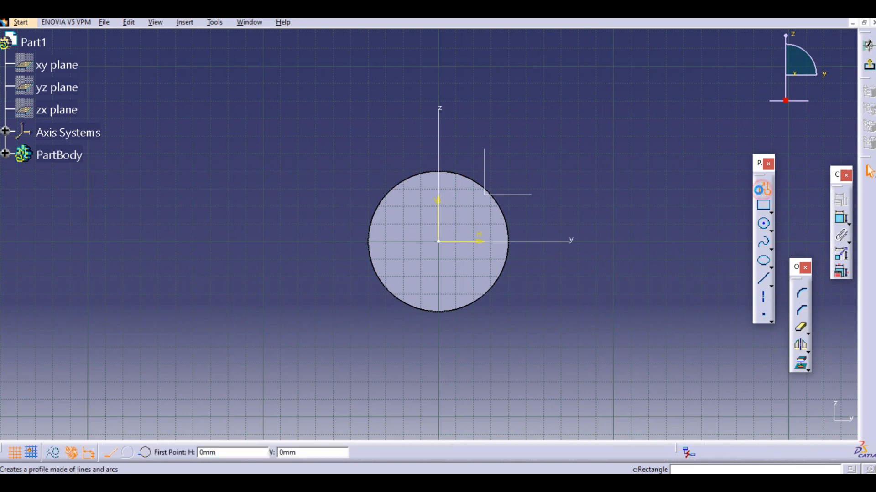
pyautogui.click(439, 241)
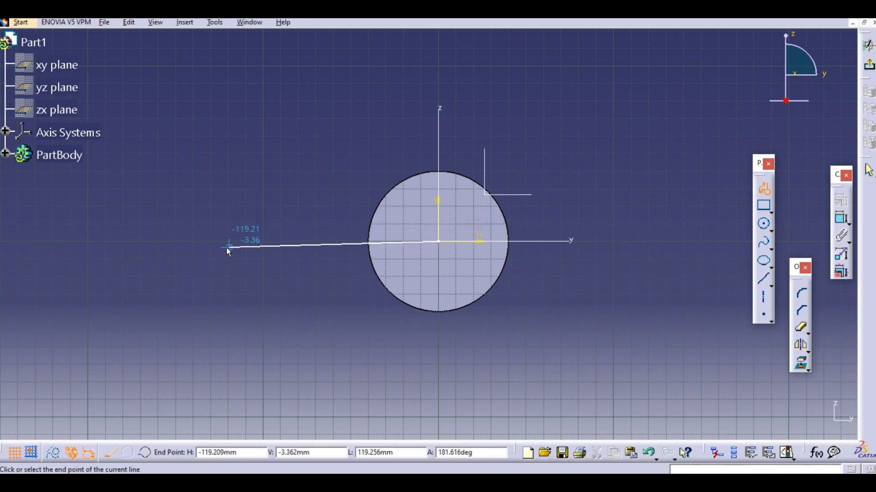
pyautogui.click(212, 240)
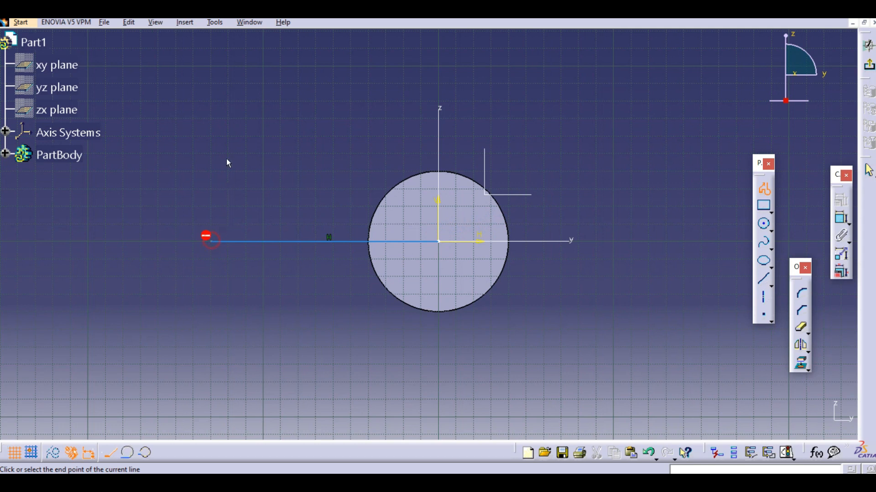
pyautogui.click(211, 154)
pyautogui.click(261, 153)
pyautogui.click(260, 184)
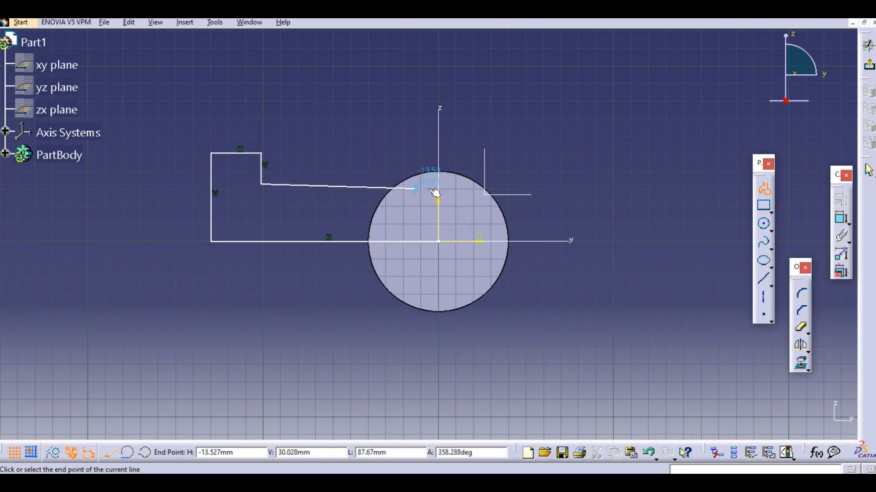
pyautogui.click(438, 184)
pyautogui.click(438, 241)
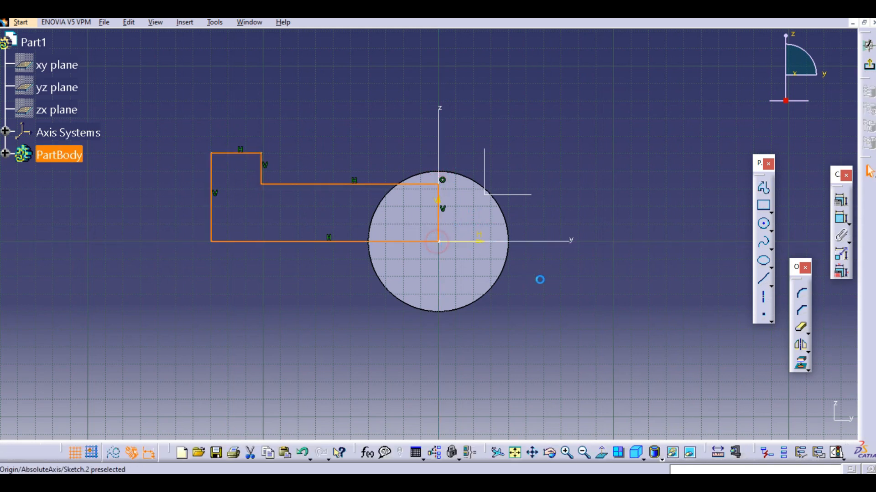
# Constrain the length of the profile's bottom edge along the y axis to 100 mm.
pyautogui.hotkey('alt', 'Tab')
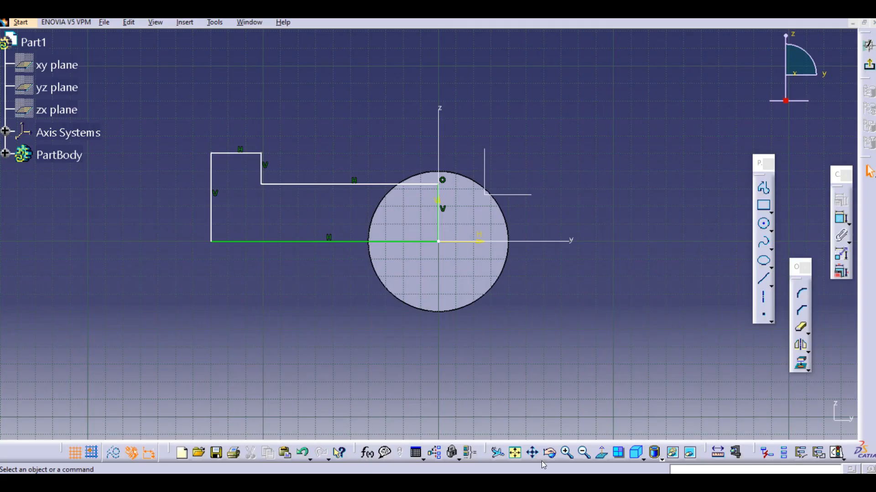
pyautogui.click(843, 221)
pyautogui.click(301, 242)
pyautogui.click(305, 263)
pyautogui.doubleClick(304, 264)
pyautogui.write('10')
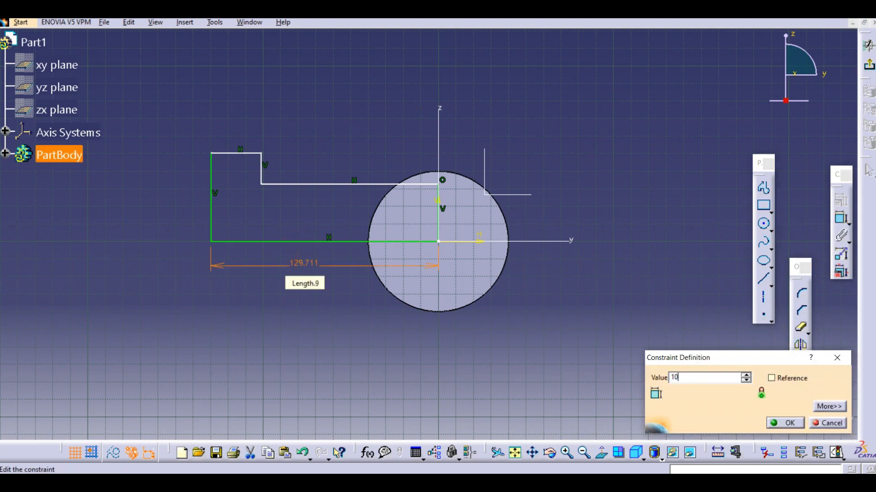
pyautogui.write('0')
pyautogui.press('Return')
pyautogui.click(633, 297)
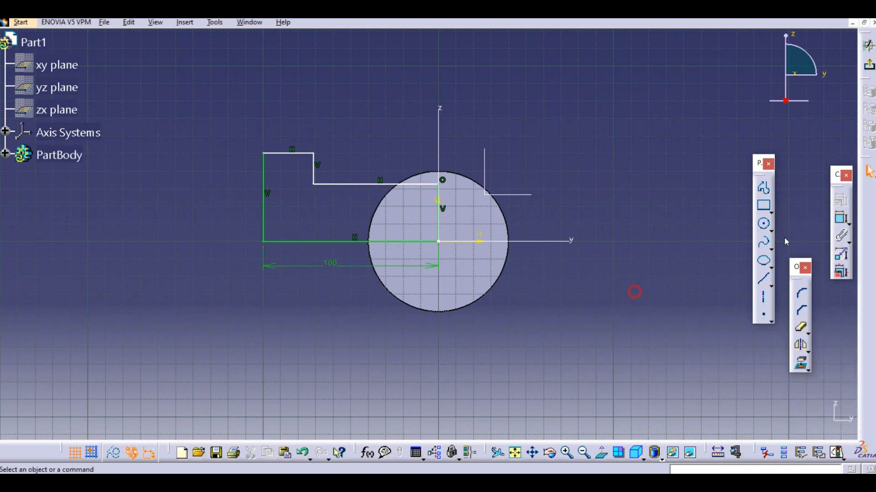
# Constrain the short top edge of the profile's raised outer end to 20 mm.
pyautogui.click(840, 218)
pyautogui.click(283, 152)
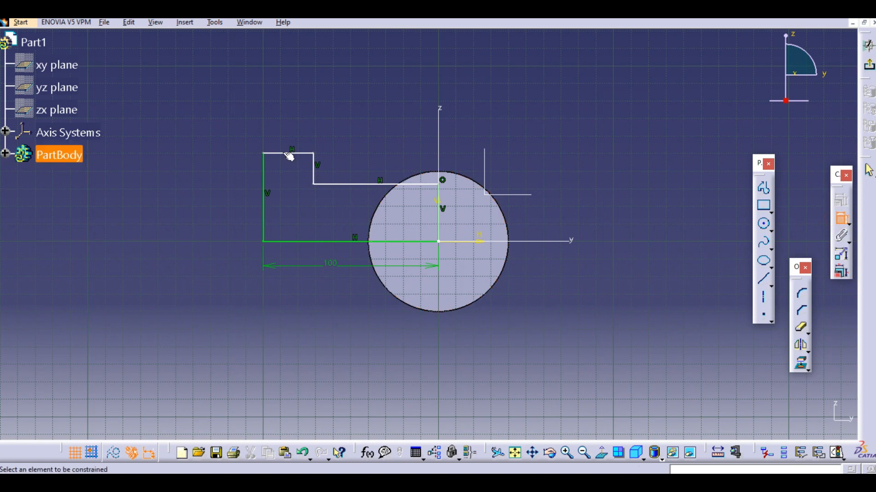
pyautogui.click(284, 129)
pyautogui.doubleClick(287, 126)
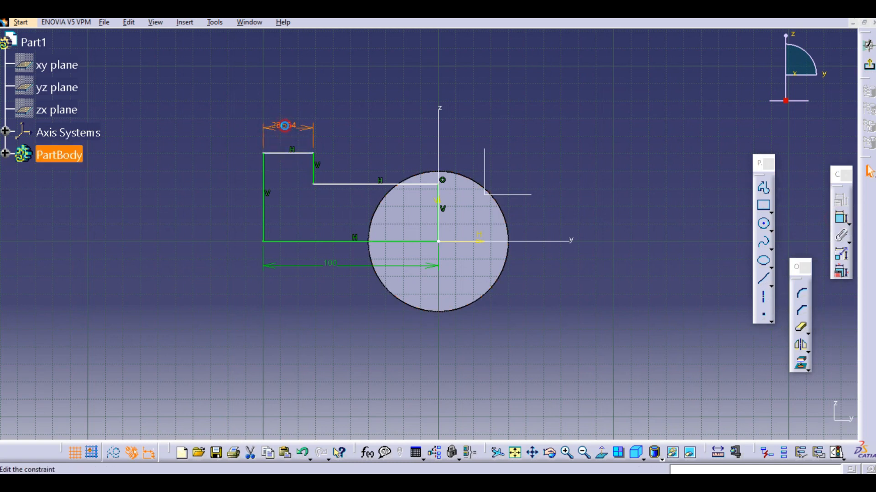
pyautogui.write('20')
pyautogui.press('Return')
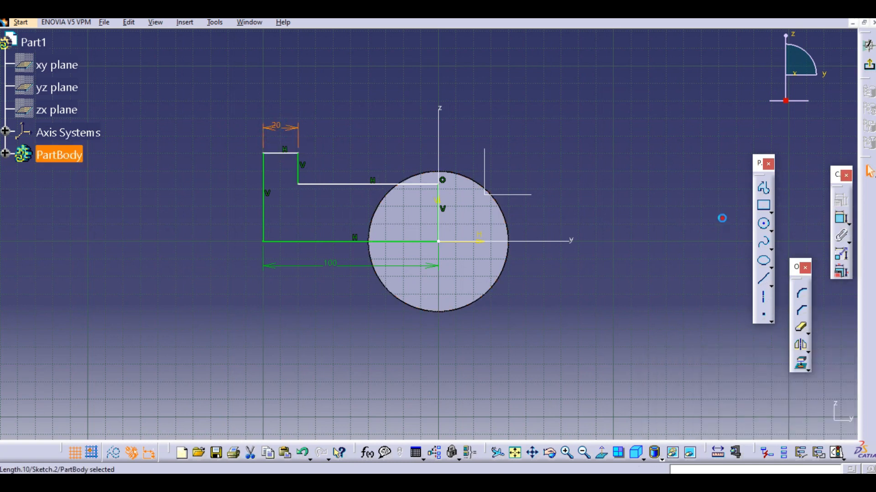
# Constrain the height of the small vertical step beside the raised end to 5 mm.
pyautogui.click(840, 218)
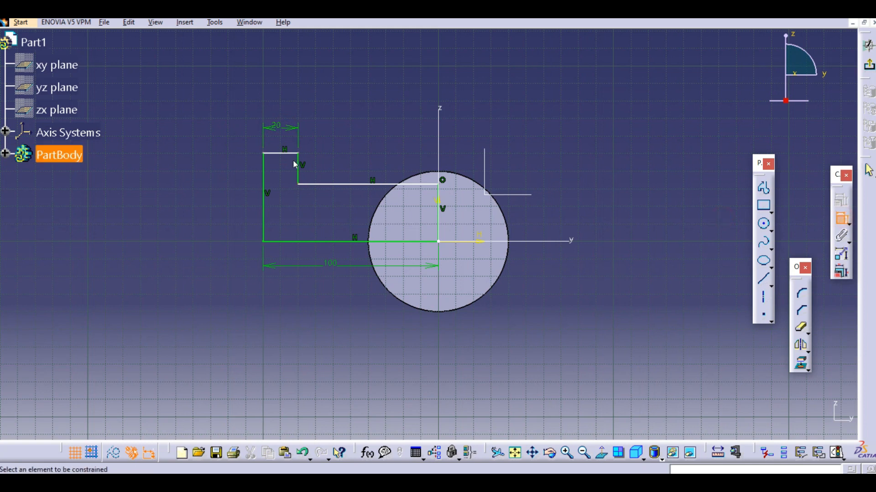
pyautogui.click(303, 169)
pyautogui.click(318, 168)
pyautogui.click(319, 159)
pyautogui.doubleClick(319, 159)
pyautogui.write('5')
pyautogui.press('Return')
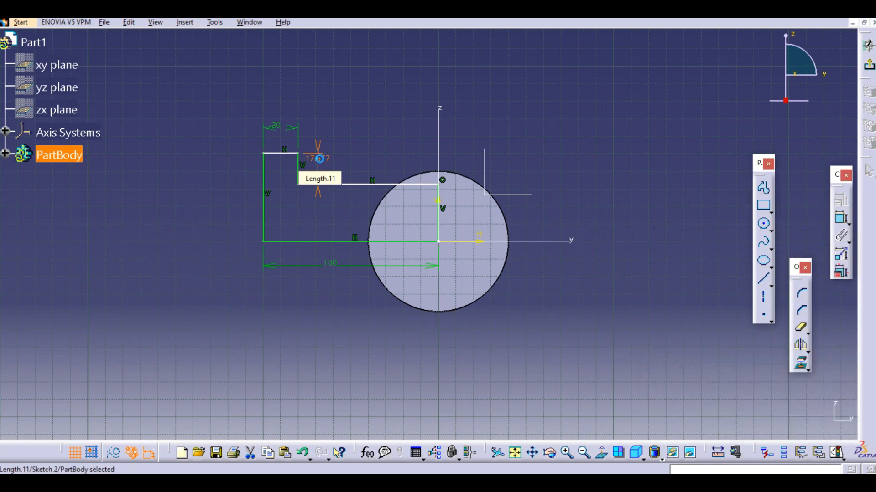
# Constrain the profile's outer vertical edge to 30 mm and exit the sketch.
pyautogui.click(839, 219)
pyautogui.click(264, 185)
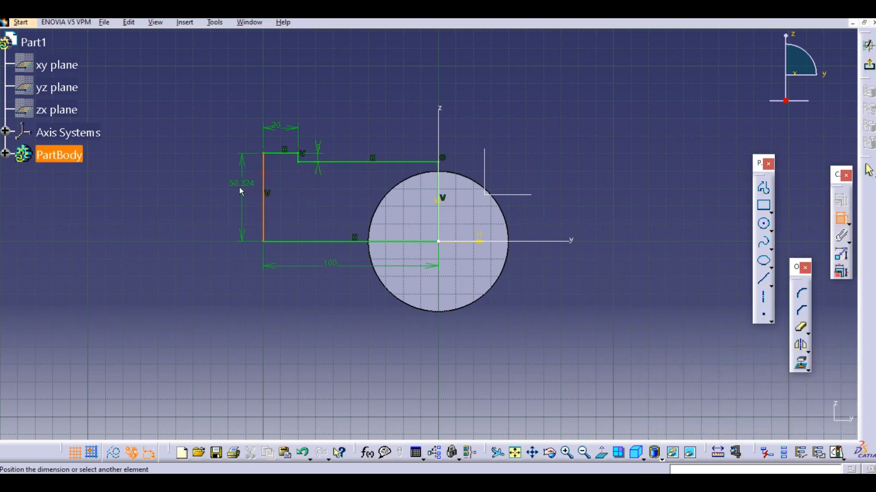
pyautogui.click(237, 187)
pyautogui.doubleClick(237, 186)
pyautogui.write('30')
pyautogui.press('Return')
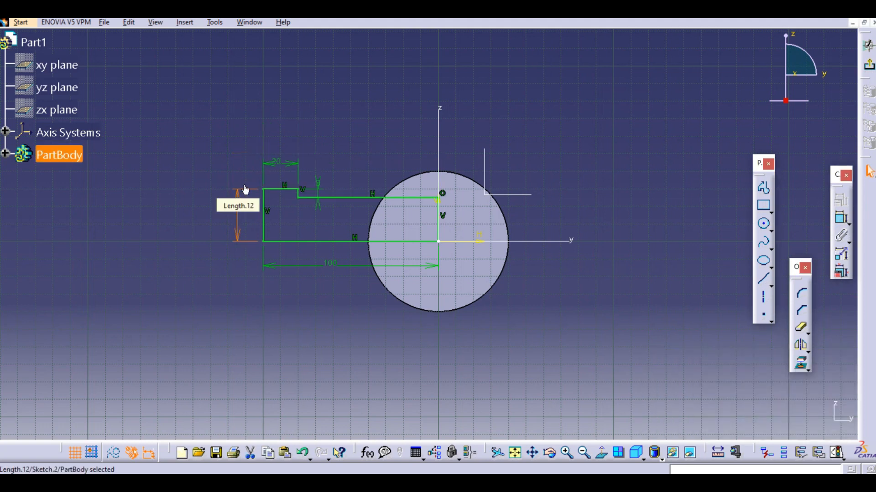
pyautogui.click(351, 161)
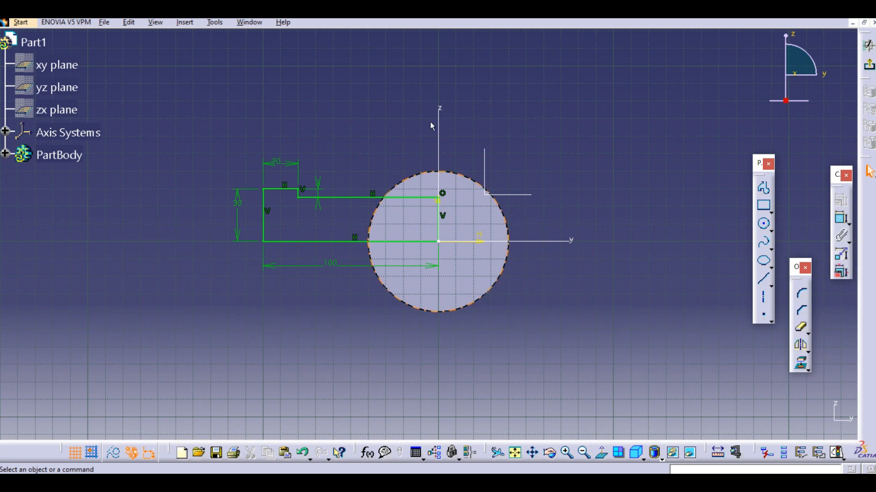
pyautogui.click(869, 65)
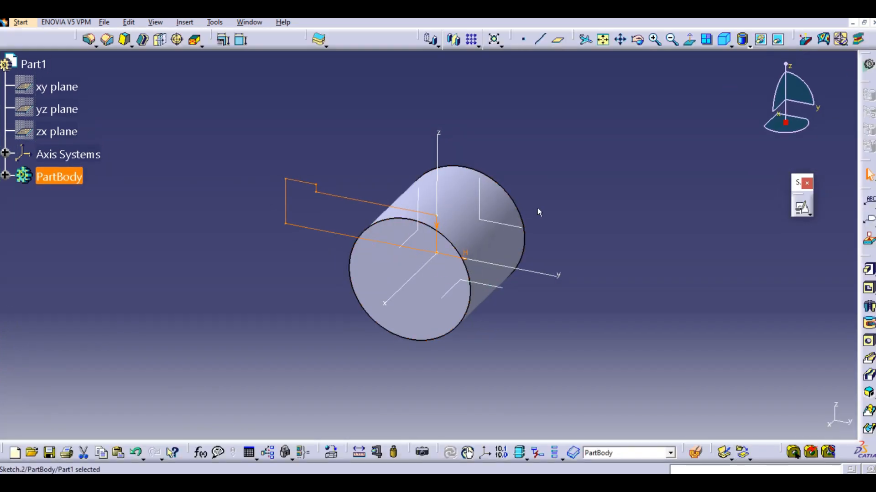
# Revolve the stepped side-branch profile 360 degrees about the sketch's horizontal direction using Shaft.
pyautogui.moveTo(539, 214); pyautogui.dragTo(549, 189, button='middle')
pyautogui.moveTo(447, 285)
pyautogui.mouseDown(button='middle')
pyautogui.moveTo(504, 215)
pyautogui.moveTo(522, 207)
pyautogui.moveTo(504, 269)
pyautogui.mouseUp(button='middle')
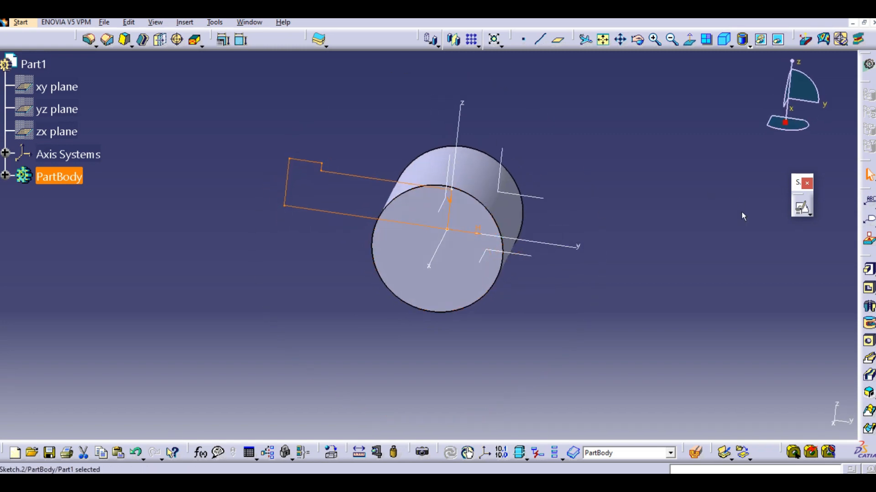
pyautogui.click(868, 306)
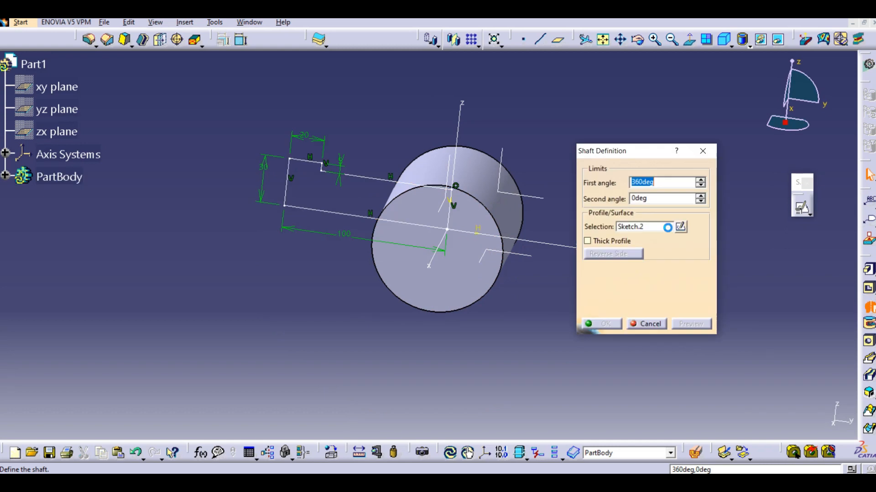
pyautogui.click(656, 227)
pyautogui.click(642, 283)
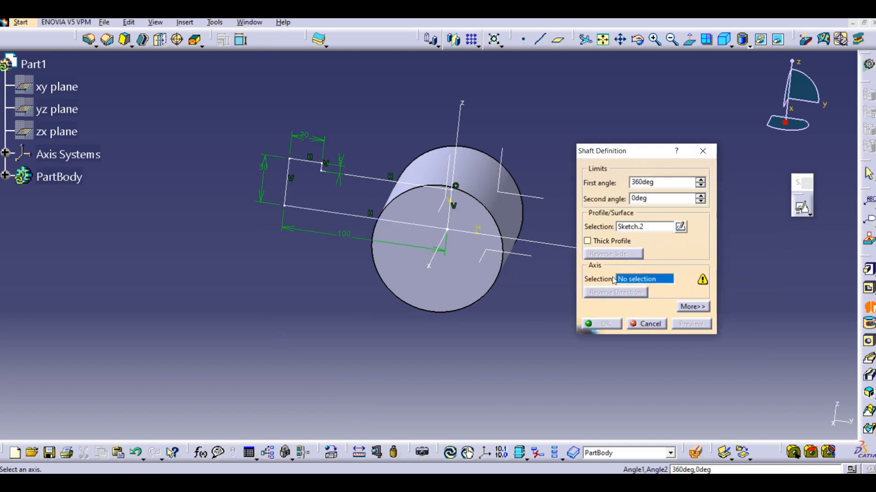
pyautogui.moveTo(469, 234); pyautogui.dragTo(424, 241, button='middle')
pyautogui.click(438, 240)
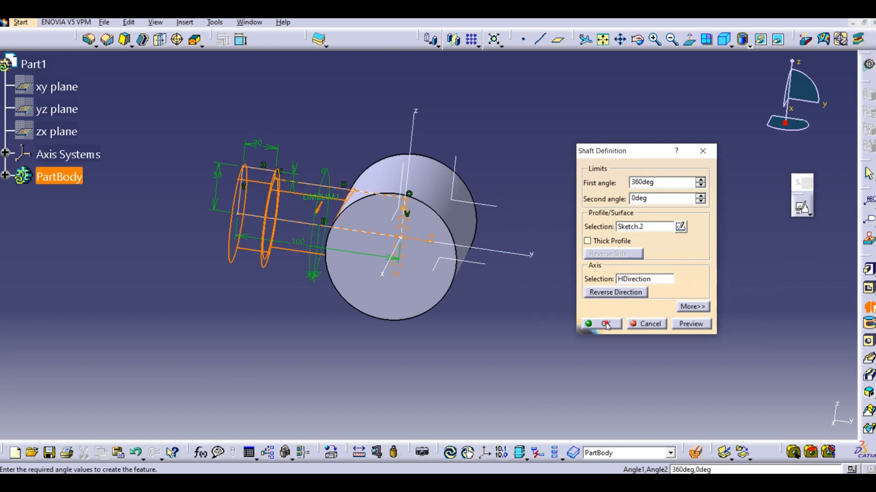
pyautogui.click(605, 324)
pyautogui.moveTo(282, 298); pyautogui.dragTo(363, 323, button='middle')
pyautogui.moveTo(442, 231); pyautogui.dragTo(356, 327, button='middle')
pyautogui.moveTo(284, 213); pyautogui.dragTo(338, 213, button='middle')
pyautogui.moveTo(389, 285); pyautogui.dragTo(343, 311, button='middle')
pyautogui.moveTo(372, 241); pyautogui.dragTo(462, 235, button='middle')
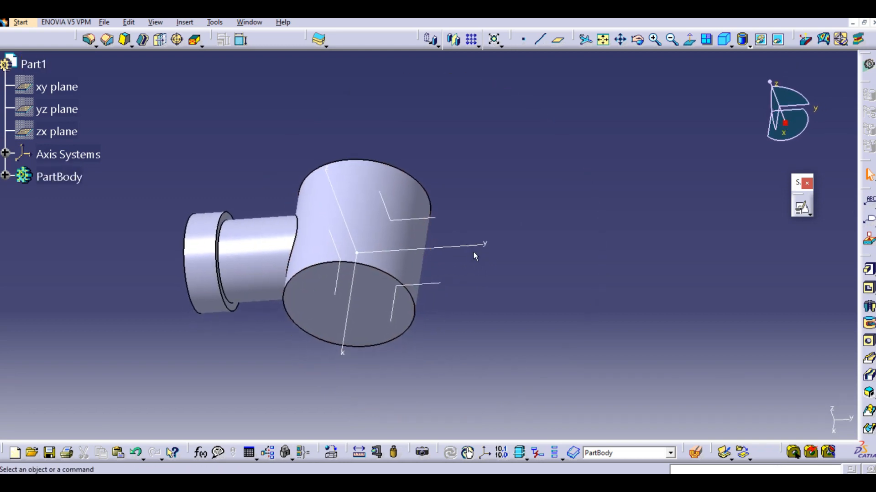
# Check the curved branch in the reference drawing and open a positioned sketch on the axis system's yz plane.
pyautogui.click(566, 483)
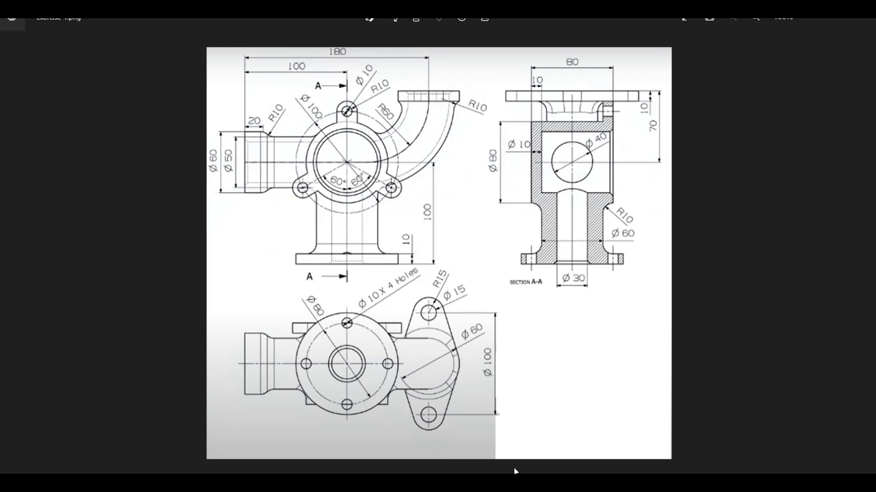
pyautogui.hotkey('alt', 'Tab')
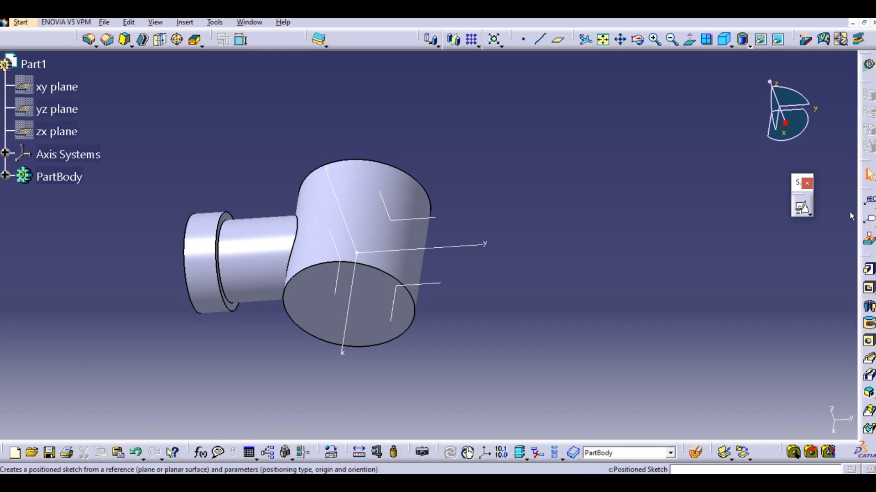
pyautogui.click(802, 209)
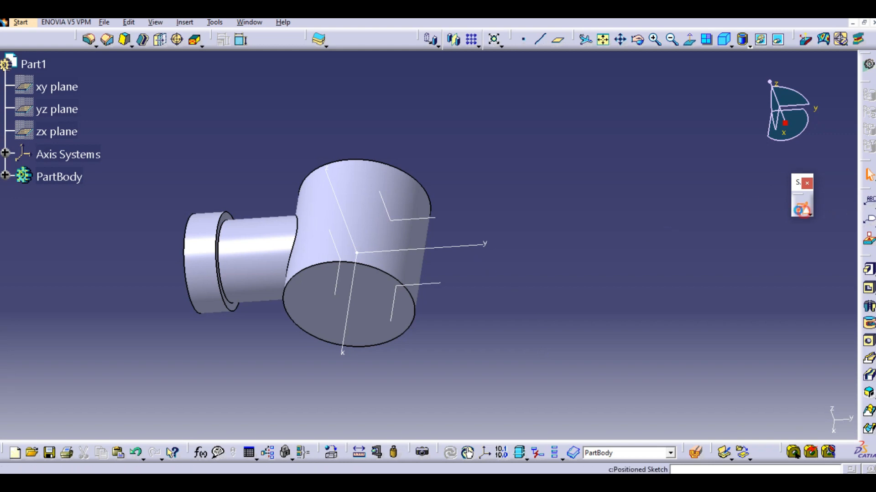
pyautogui.click(392, 220)
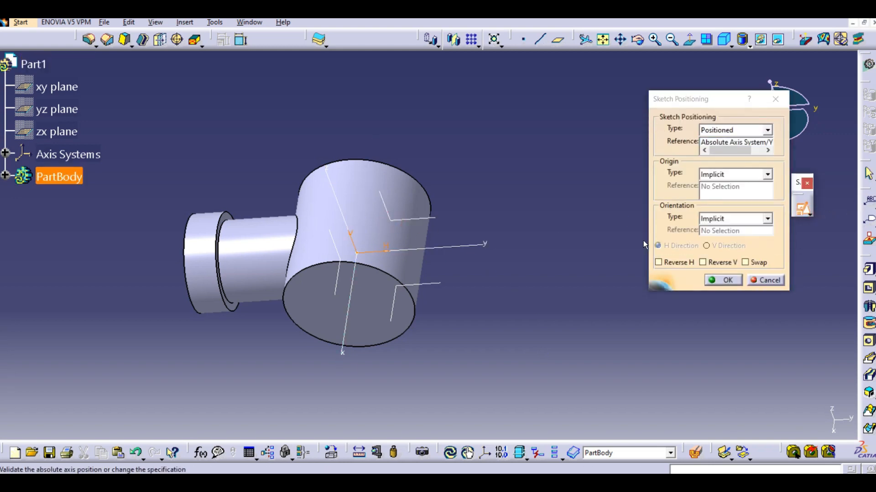
pyautogui.click(727, 282)
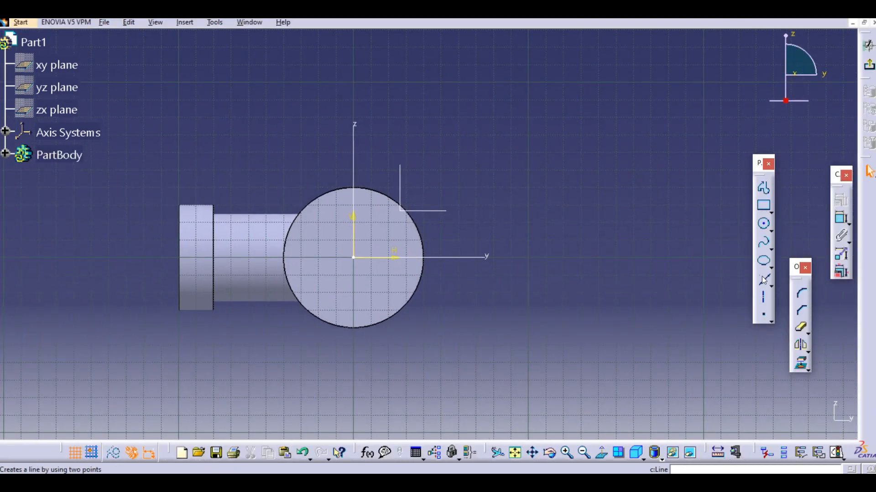
# Draw an L-shaped path from the origin, about 119 mm along the y axis and about 102 mm vertically upward.
pyautogui.click(763, 188)
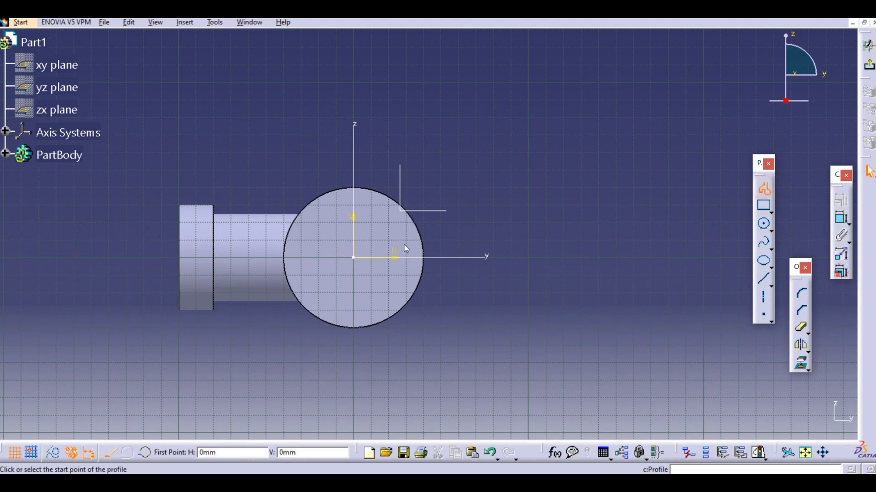
pyautogui.click(354, 258)
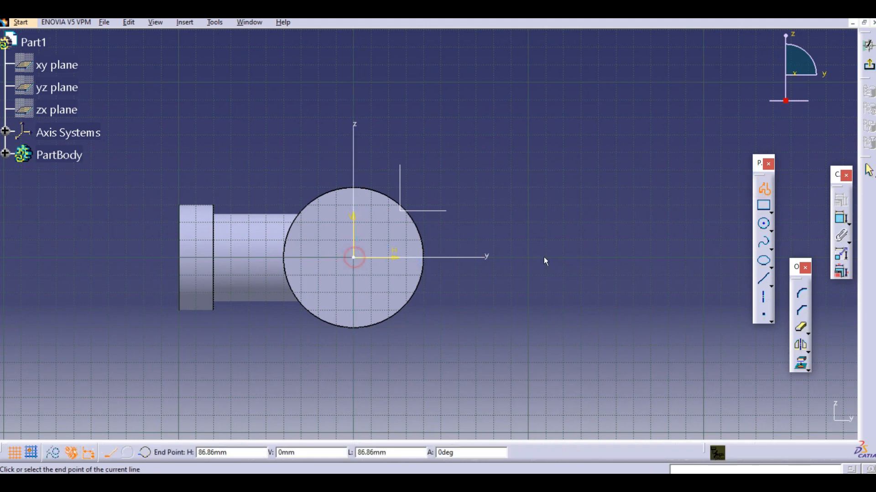
pyautogui.click(563, 257)
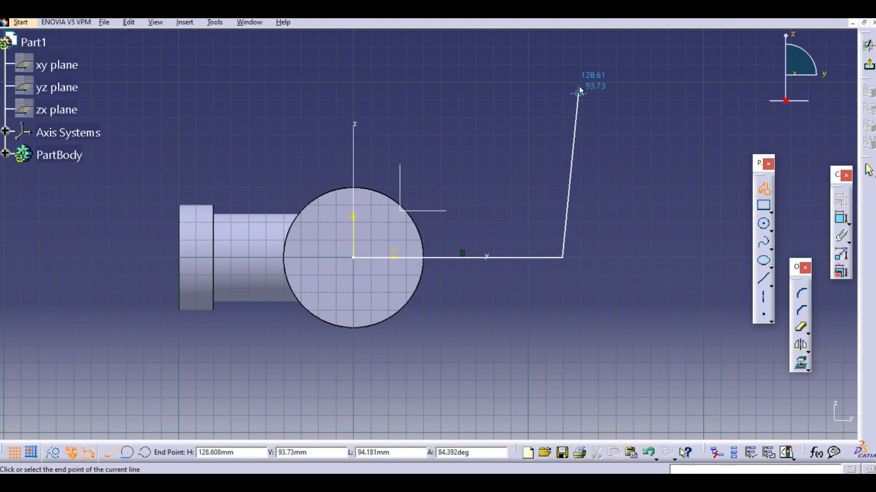
pyautogui.click(562, 79)
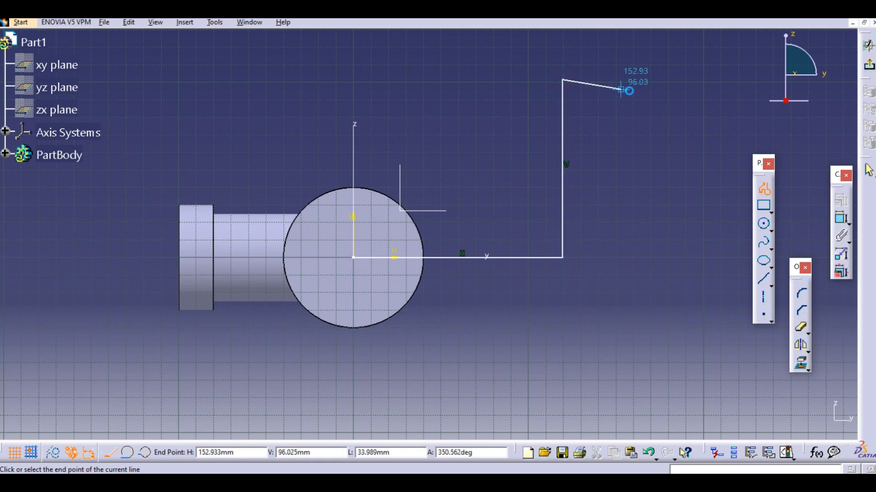
pyautogui.press('Escape')
pyautogui.click(638, 151)
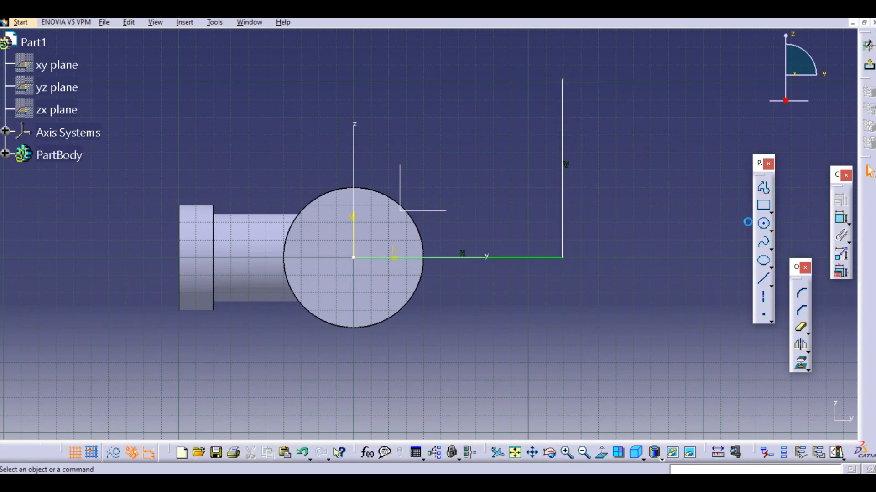
# Constrain the length of the path's horizontal line to 80 mm.
pyautogui.click(522, 258)
pyautogui.click(491, 294)
pyautogui.doubleClick(491, 293)
pyautogui.write('80')
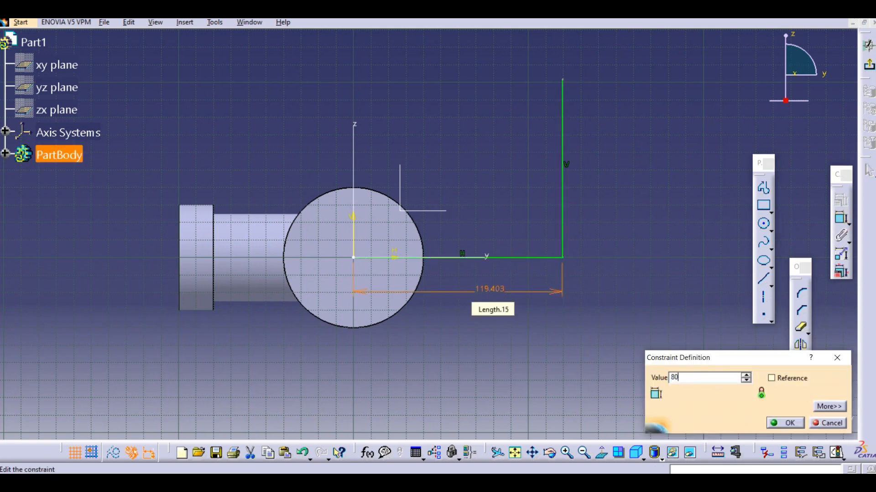
pyautogui.press('Return')
pyautogui.click(636, 354)
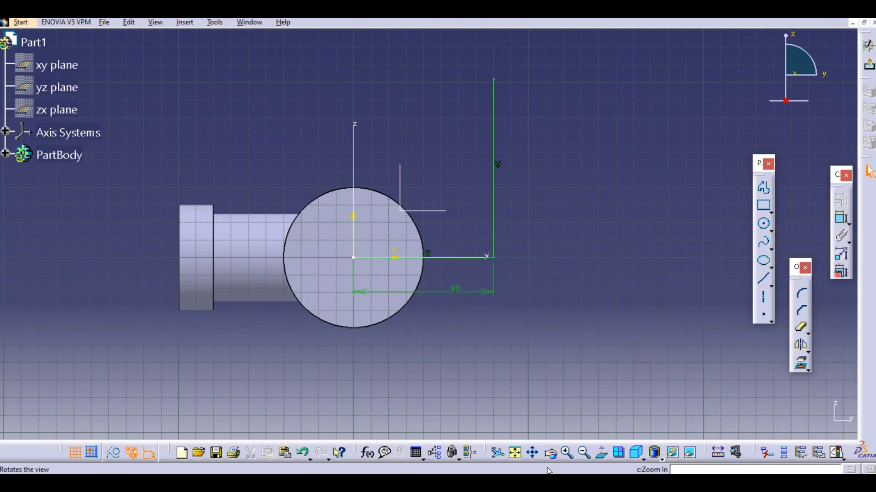
# Round the corner between the path's two lines to a radius of about 57 mm, converting the length constraint into a distance.
pyautogui.click(541, 482)
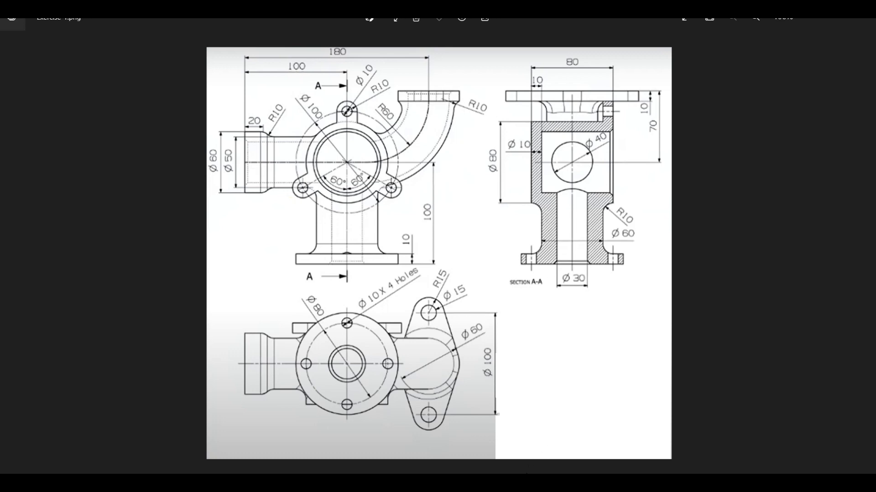
pyautogui.click(529, 481)
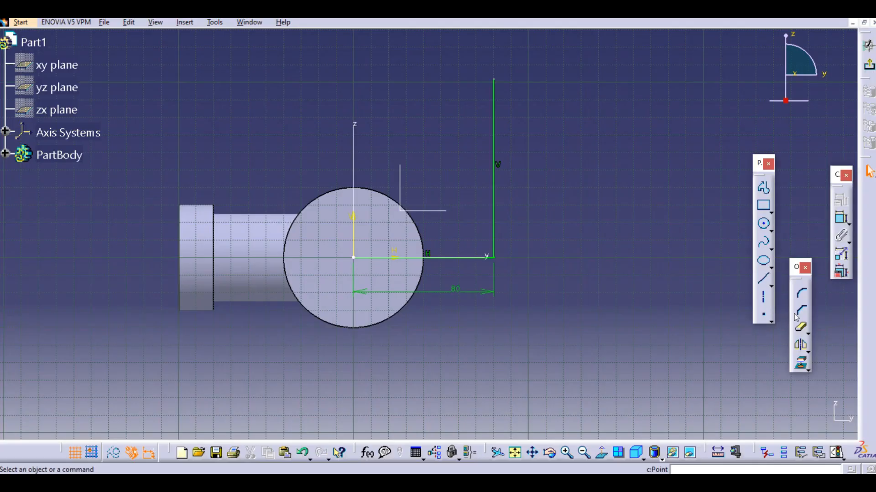
pyautogui.click(804, 298)
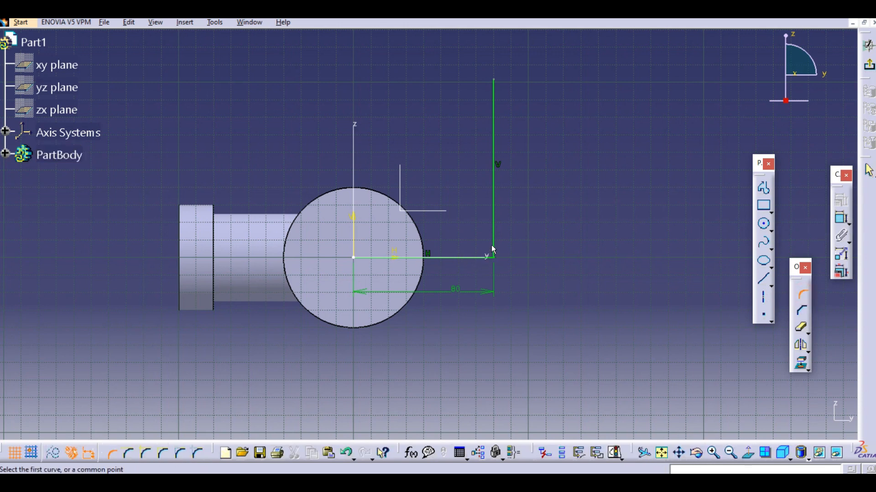
pyautogui.click(494, 247)
pyautogui.click(490, 258)
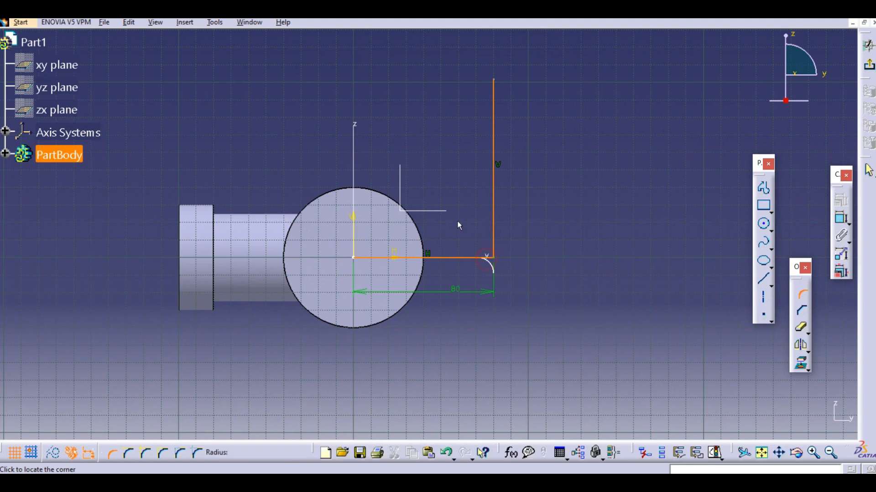
pyautogui.click(465, 227)
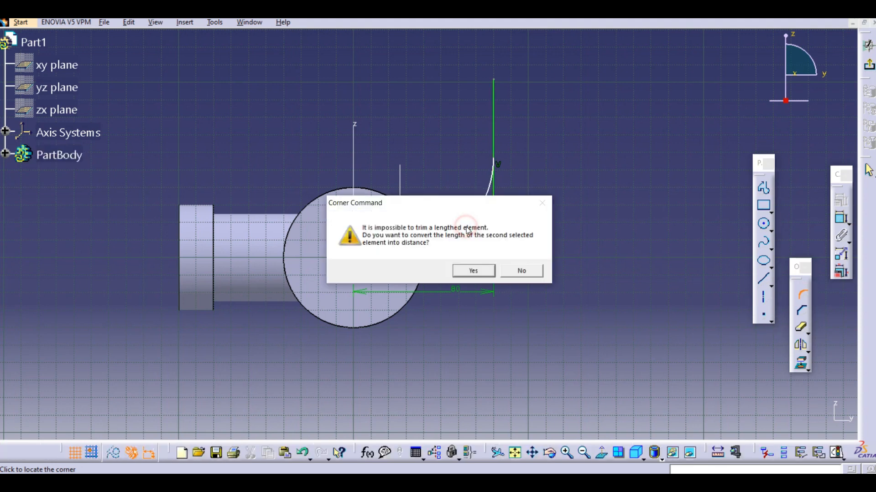
pyautogui.click(471, 269)
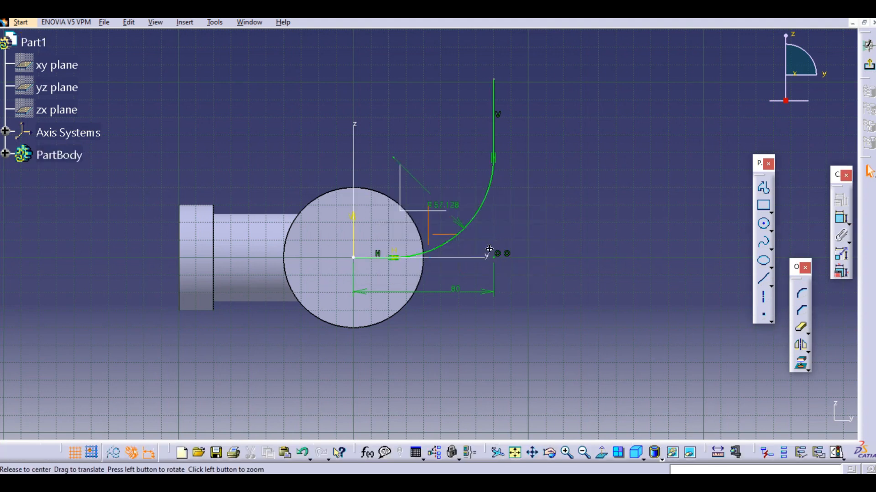
# Set the radius of the path's rounded corner to 60 mm.
pyautogui.moveTo(439, 205); pyautogui.dragTo(422, 224, button='middle')
pyautogui.doubleClick(422, 223)
pyautogui.write('6')
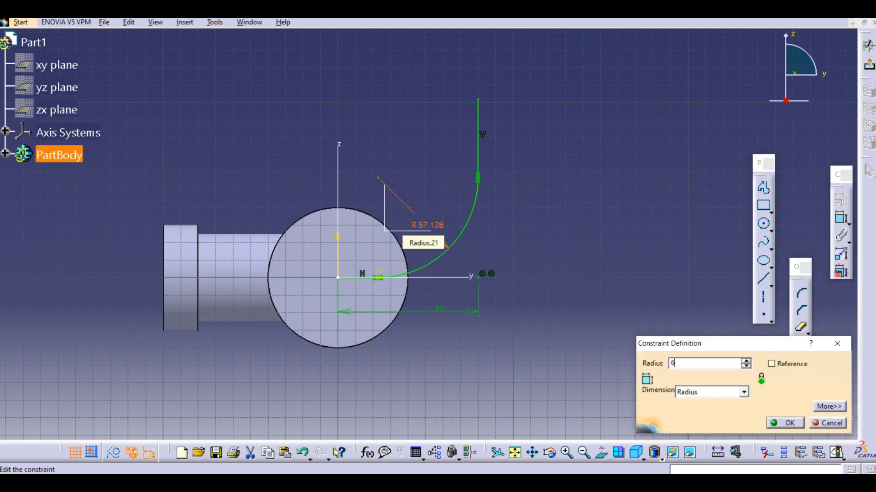
pyautogui.write('0')
pyautogui.press('Return')
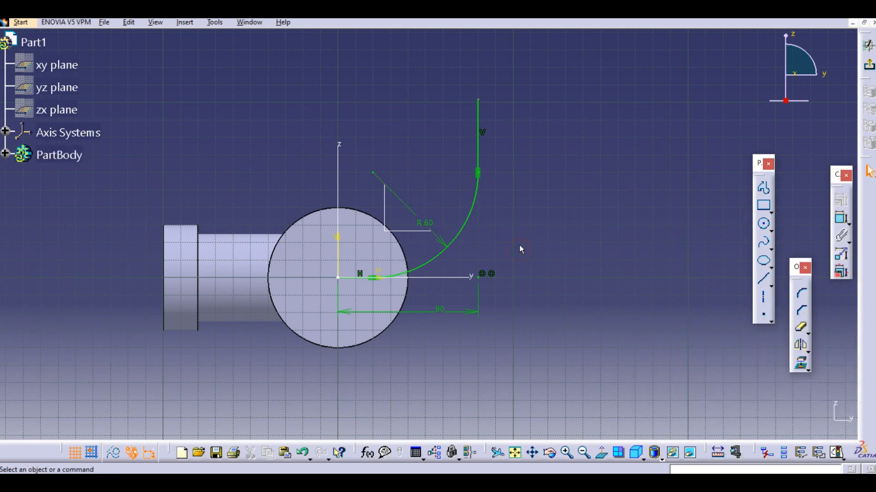
# Constrain the vertical line at the path's upper end to 10 mm and exit the sketch.
pyautogui.moveTo(520, 248); pyautogui.dragTo(503, 279, button='middle')
pyautogui.click(841, 218)
pyautogui.click(460, 176)
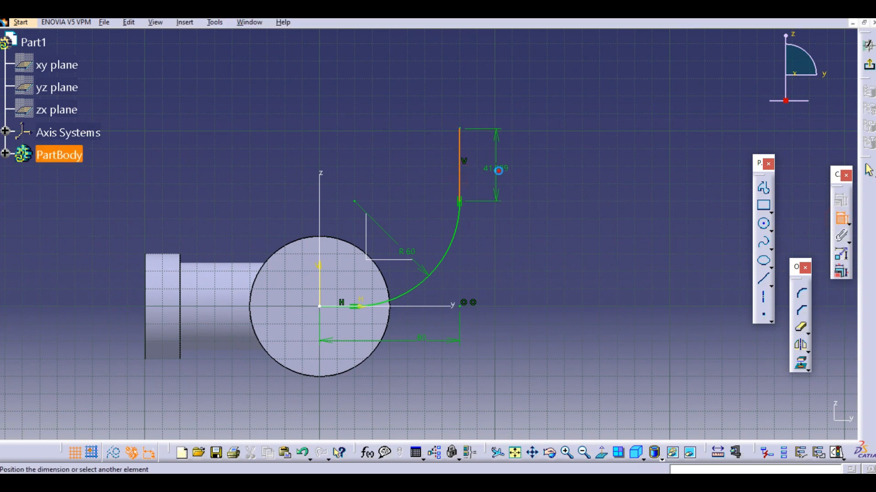
pyautogui.doubleClick(502, 168)
pyautogui.write('30')
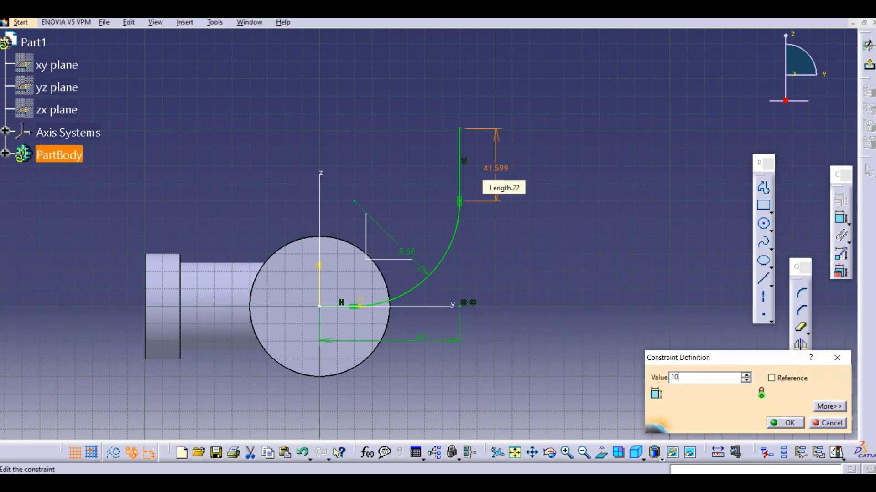
pyautogui.press('Return')
pyautogui.click(578, 223)
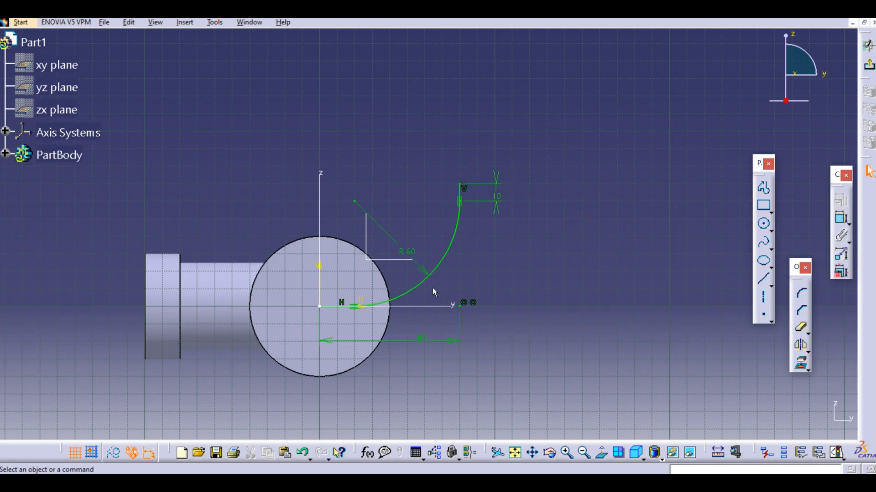
pyautogui.click(869, 64)
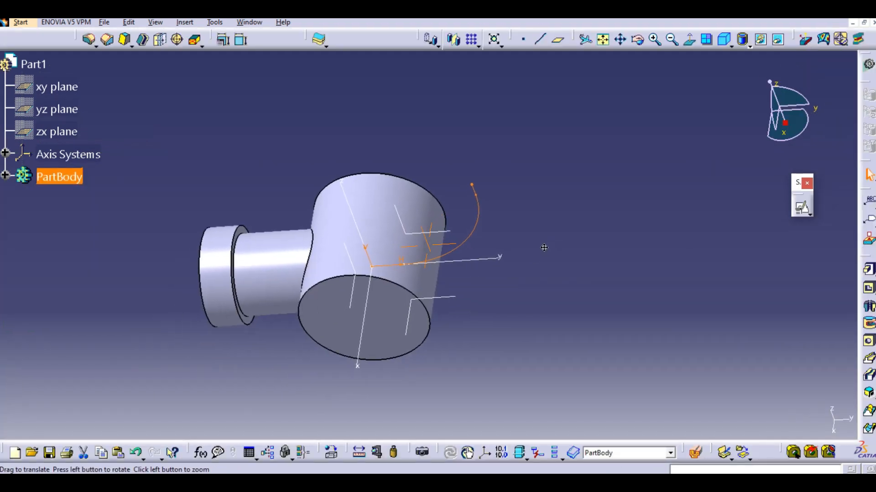
pyautogui.click(538, 337)
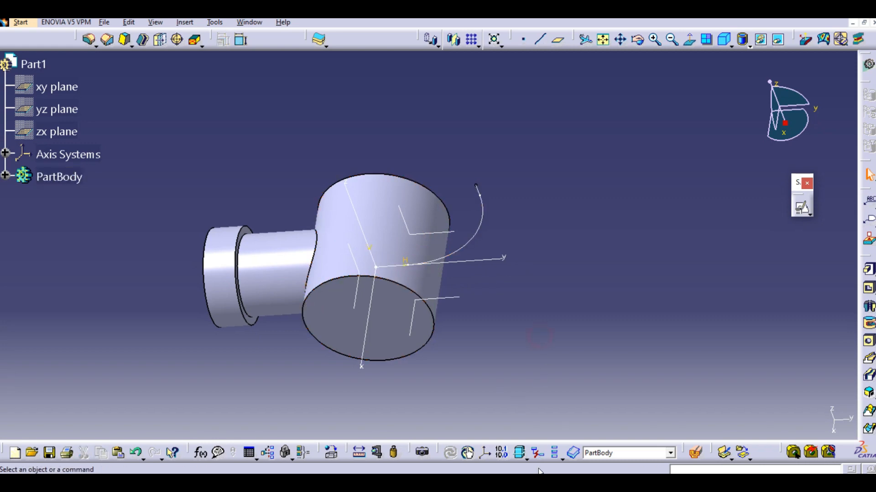
# Check the reference drawing and open a positioned sketch on the ZX plane with the V direction reversed and the axes swapped.
pyautogui.click(520, 483)
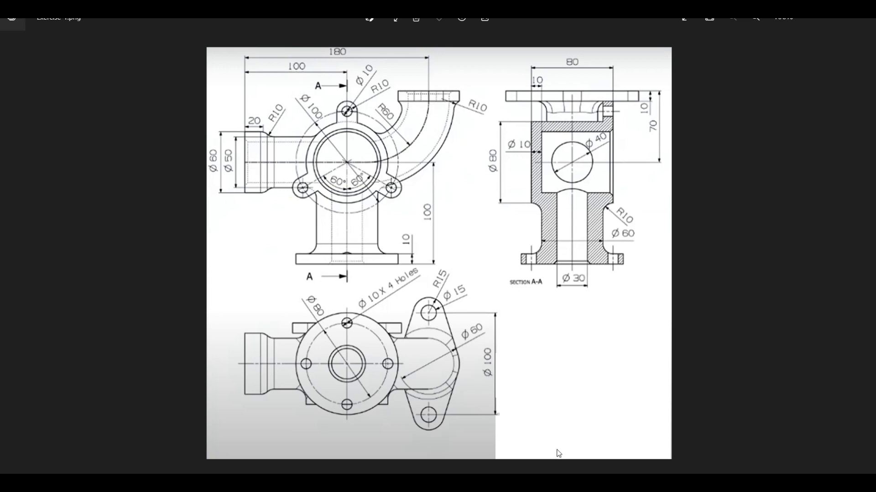
pyautogui.moveTo(520, 484)
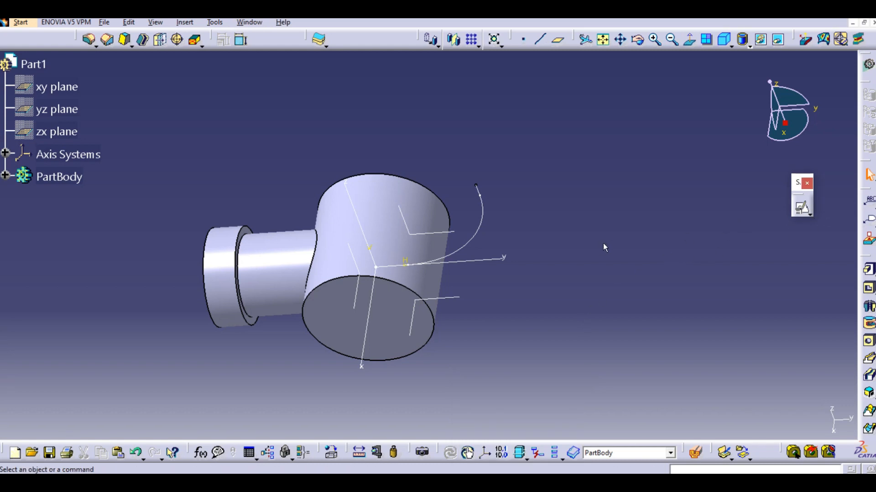
pyautogui.click(801, 208)
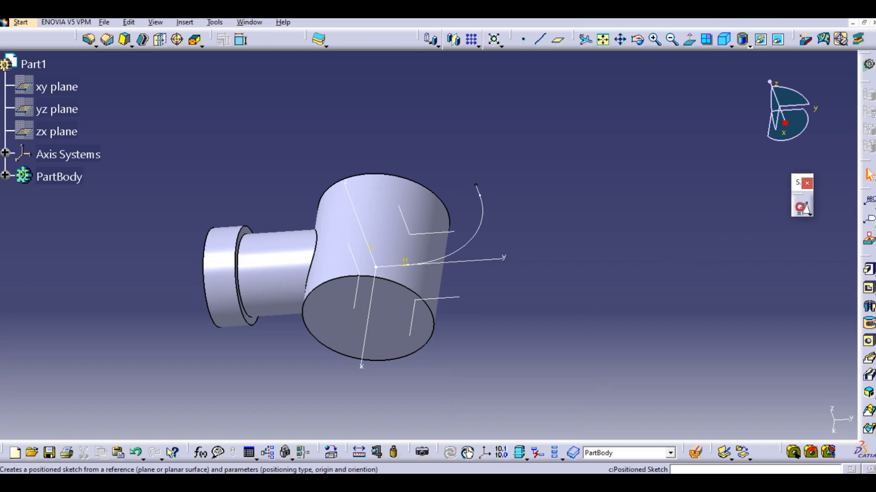
pyautogui.click(365, 272)
pyautogui.moveTo(311, 335)
pyautogui.mouseDown(button='middle')
pyautogui.moveTo(287, 249)
pyautogui.moveTo(241, 266)
pyautogui.moveTo(273, 269)
pyautogui.mouseUp(button='middle')
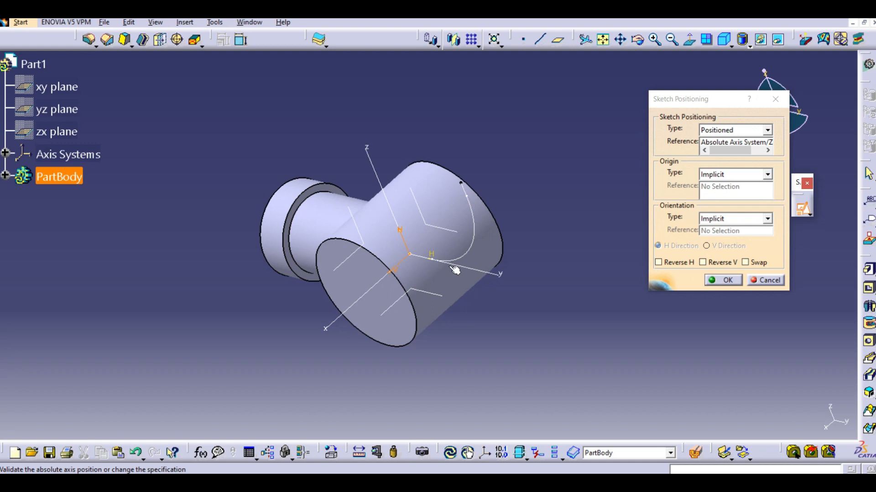
pyautogui.click(722, 263)
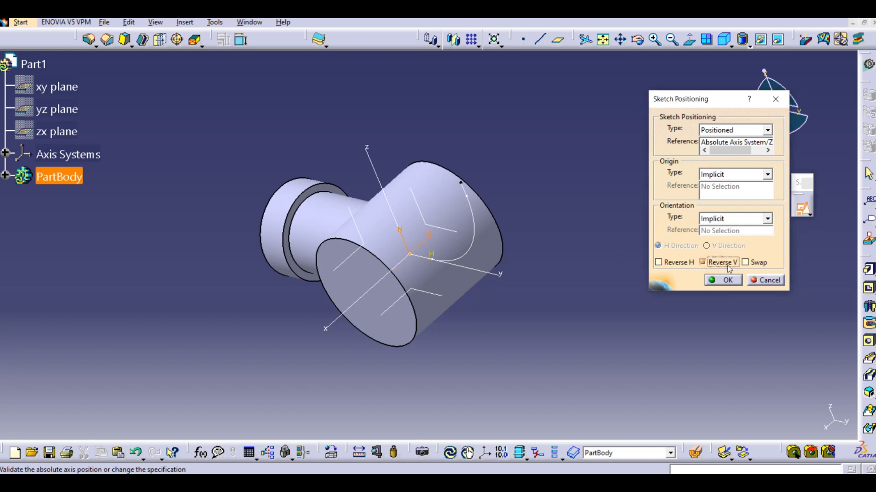
pyautogui.click(745, 263)
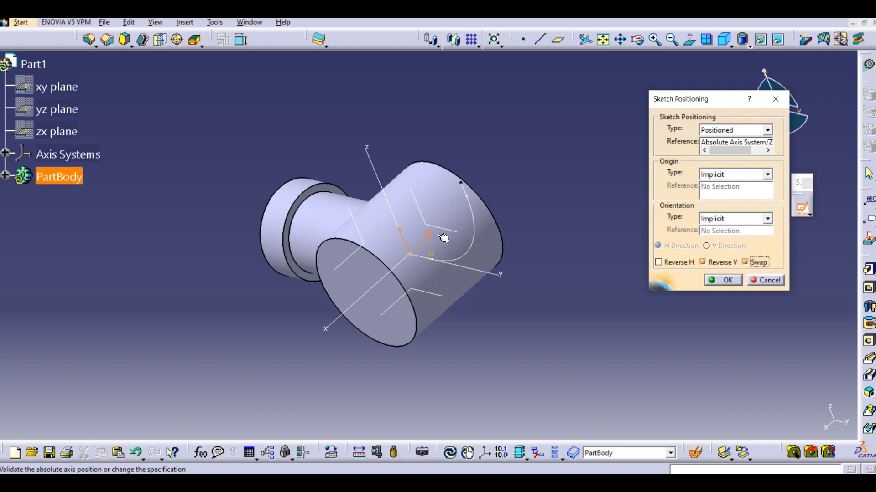
pyautogui.click(716, 283)
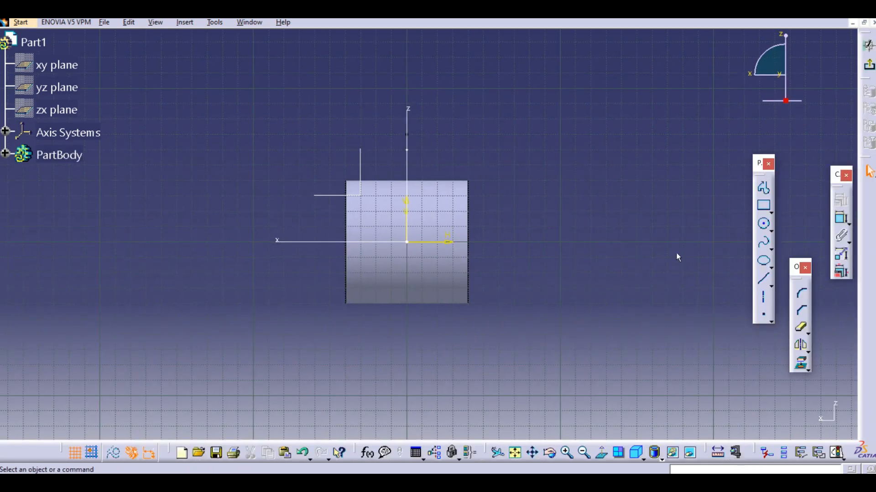
# Sketch a circle centred on the origin, set its diameter to 60 mm and exit the sketch.
pyautogui.click(764, 224)
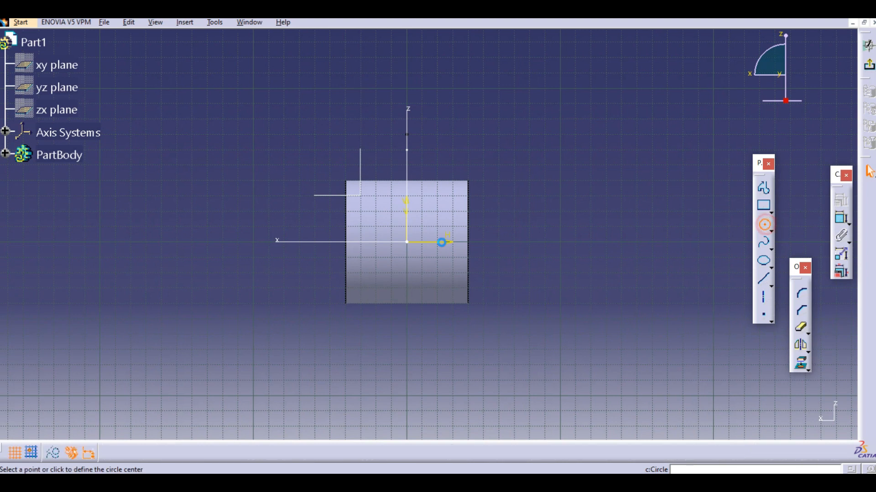
pyautogui.click(407, 243)
pyautogui.click(434, 274)
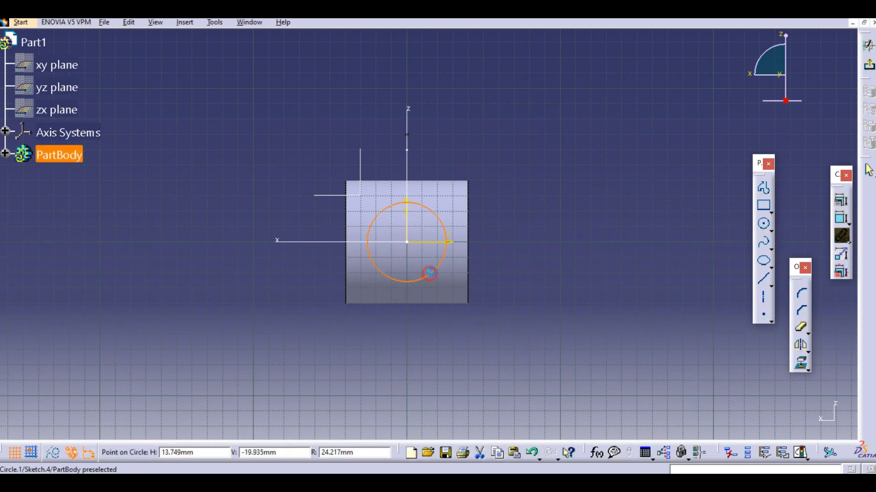
pyautogui.click(445, 230)
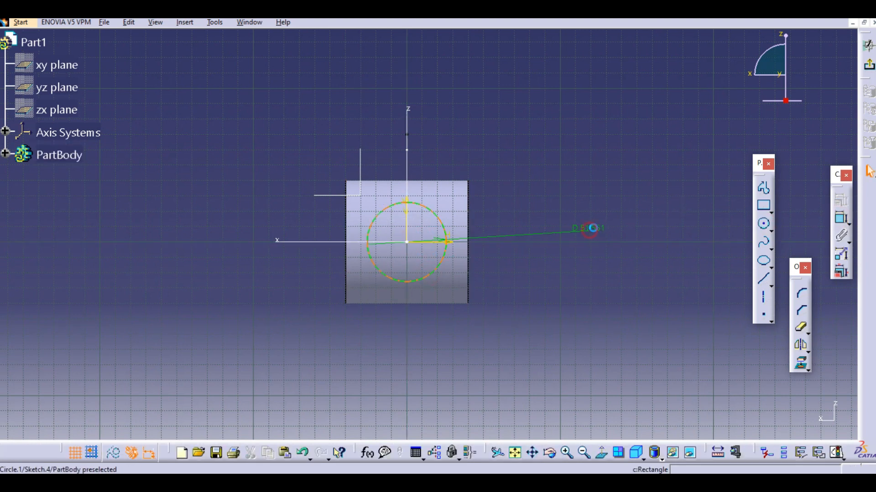
pyautogui.click(592, 231)
pyautogui.doubleClick(595, 232)
pyautogui.write('60')
pyautogui.press('Return')
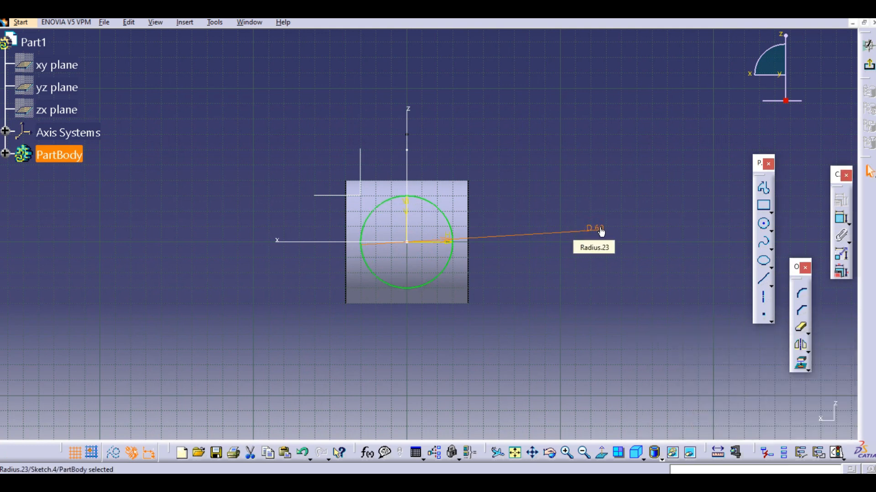
pyautogui.click(869, 65)
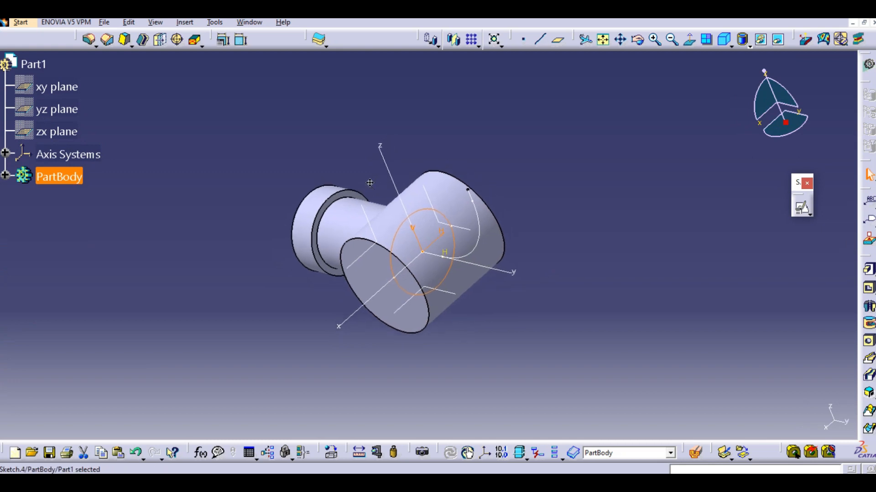
# Create a rib with the circle as profile and the curved path as centre curve, keeping the angle.
pyautogui.click(716, 285)
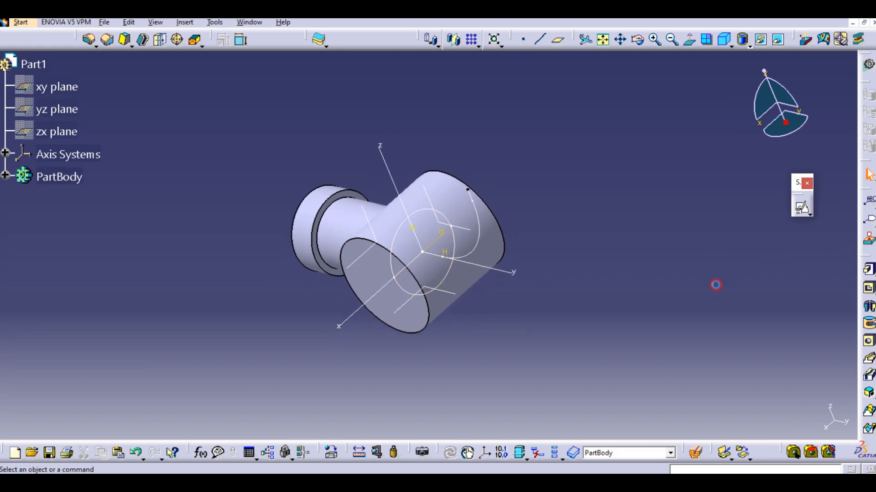
pyautogui.click(867, 360)
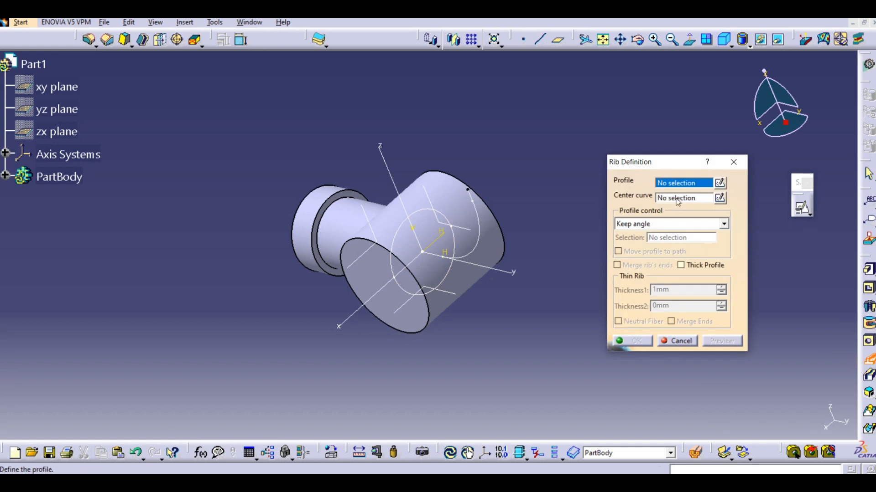
pyautogui.click(418, 209)
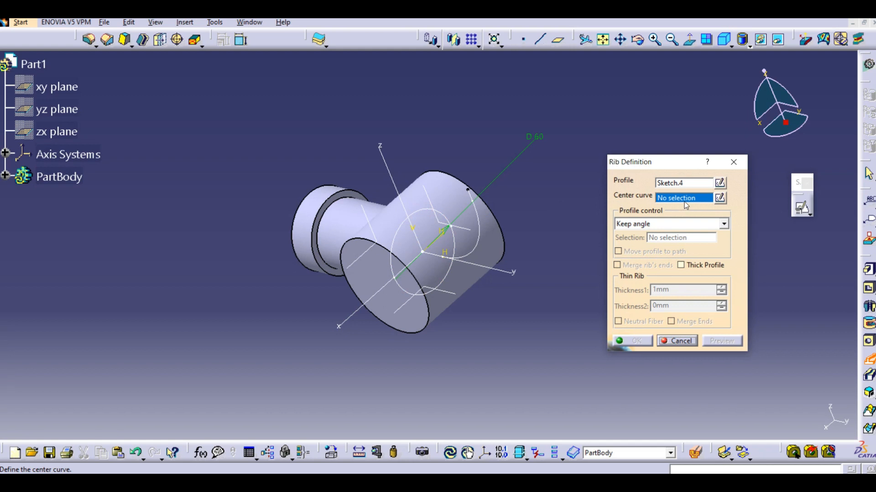
pyautogui.click(480, 221)
pyautogui.moveTo(238, 227); pyautogui.dragTo(347, 241, button='middle')
pyautogui.click(633, 341)
pyautogui.moveTo(477, 157); pyautogui.dragTo(476, 199, button='middle')
pyautogui.moveTo(439, 176); pyautogui.dragTo(389, 209, button='middle')
pyautogui.moveTo(506, 266); pyautogui.dragTo(530, 185, button='middle')
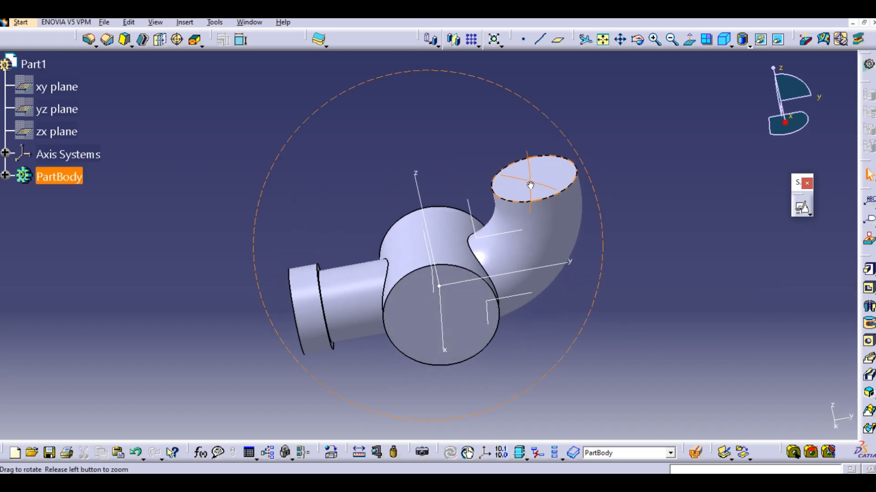
pyautogui.hotkey('alt', 'Tab')
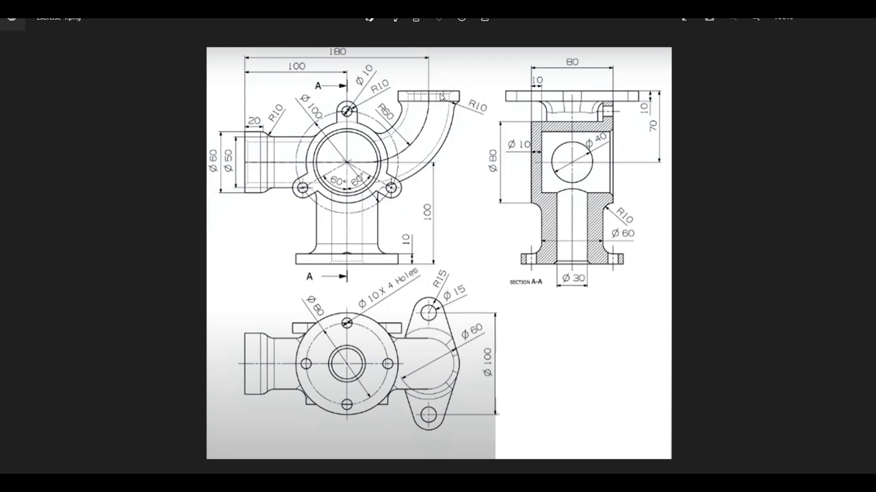
pyautogui.hotkey('alt', 'Tab')
pyautogui.moveTo(631, 293); pyautogui.dragTo(614, 319, button='middle')
pyautogui.click(802, 210)
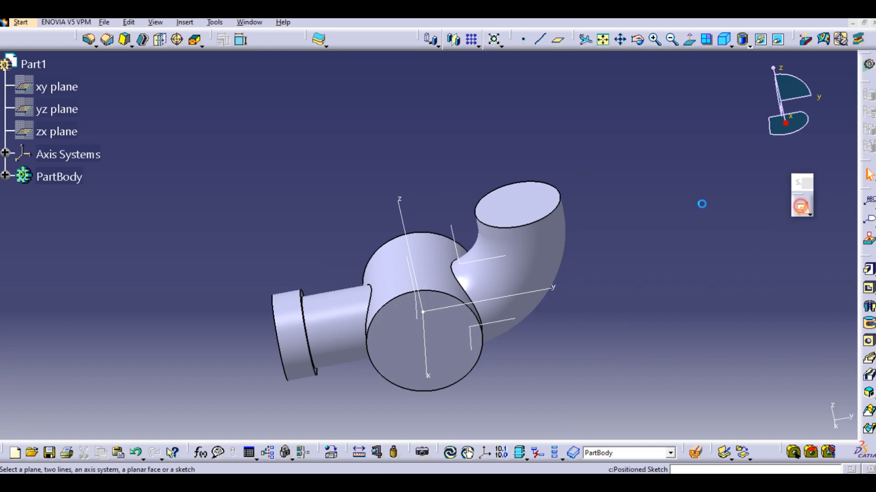
pyautogui.click(522, 207)
pyautogui.click(660, 264)
pyautogui.click(746, 262)
pyautogui.click(721, 281)
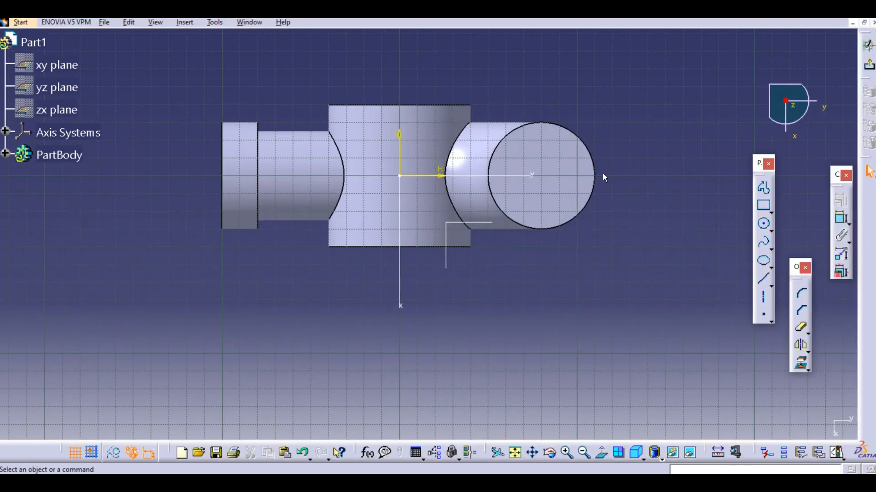
pyautogui.moveTo(603, 177); pyautogui.dragTo(553, 234, button='middle')
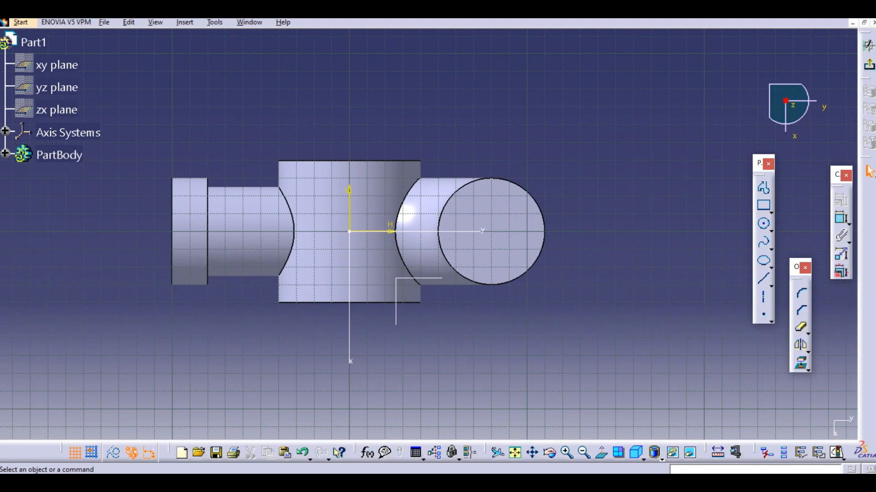
pyautogui.hotkey('alt', 'Tab')
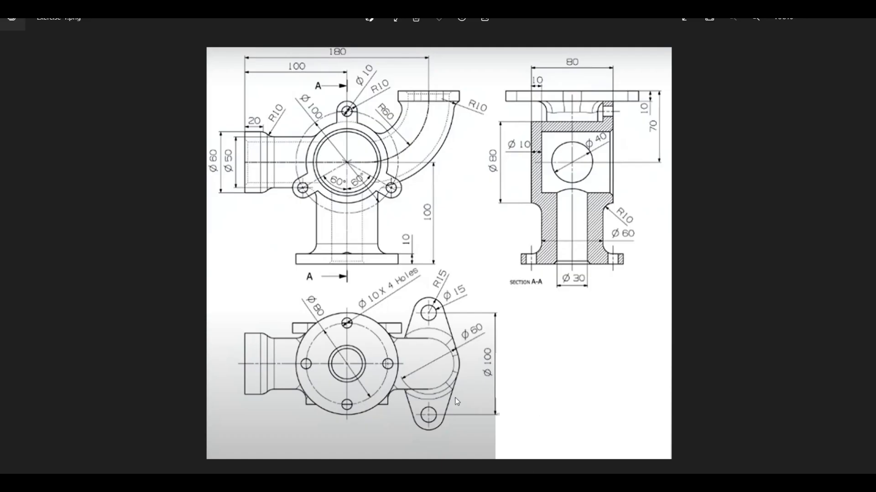
pyautogui.hotkey('alt', 'Tab')
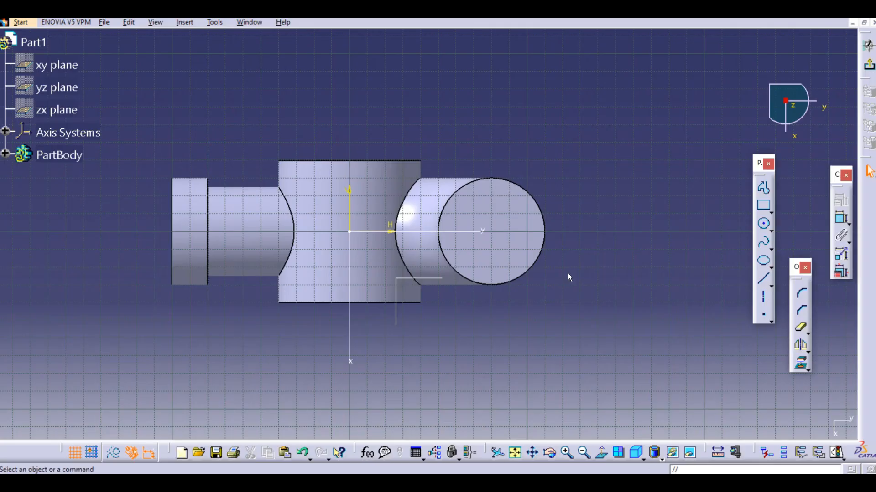
pyautogui.moveTo(581, 252); pyautogui.dragTo(571, 259, button='middle')
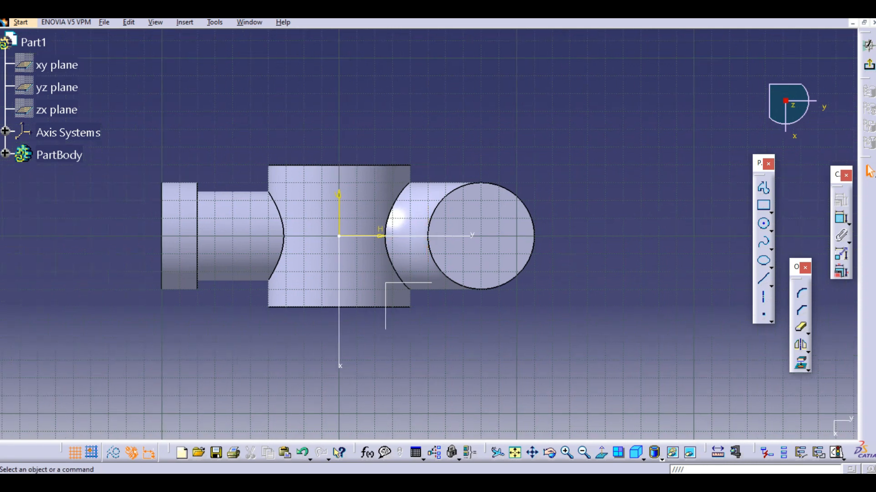
# Recheck the reference drawing, set the diameter of the rib's profile circle to 50 mm and exit its sketch.
pyautogui.hotkey('alt', 'Tab')
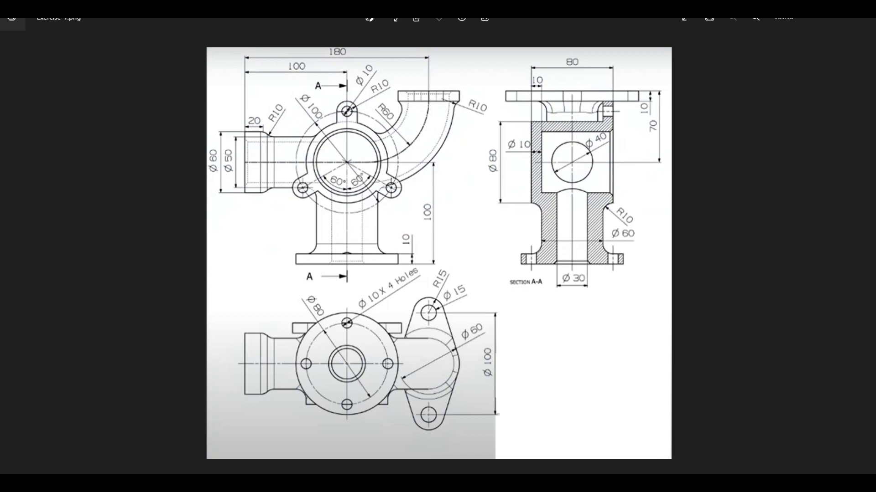
pyautogui.hotkey('alt', 'Tab')
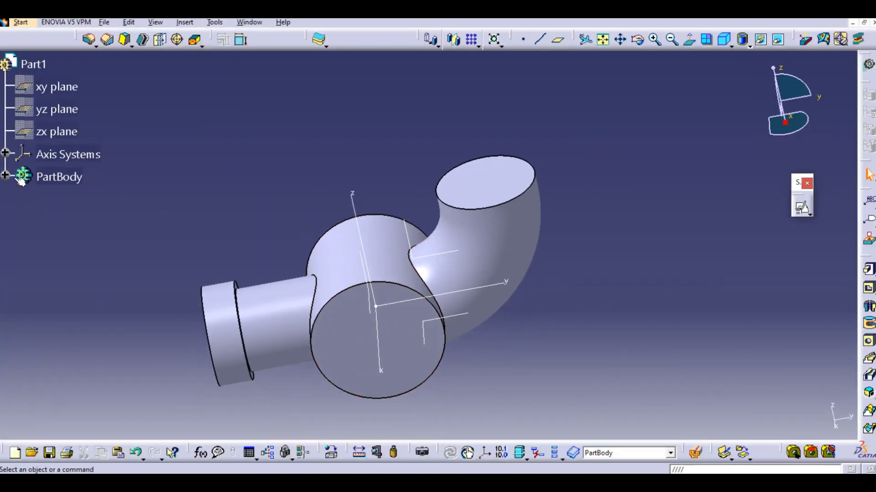
pyautogui.click(5, 175)
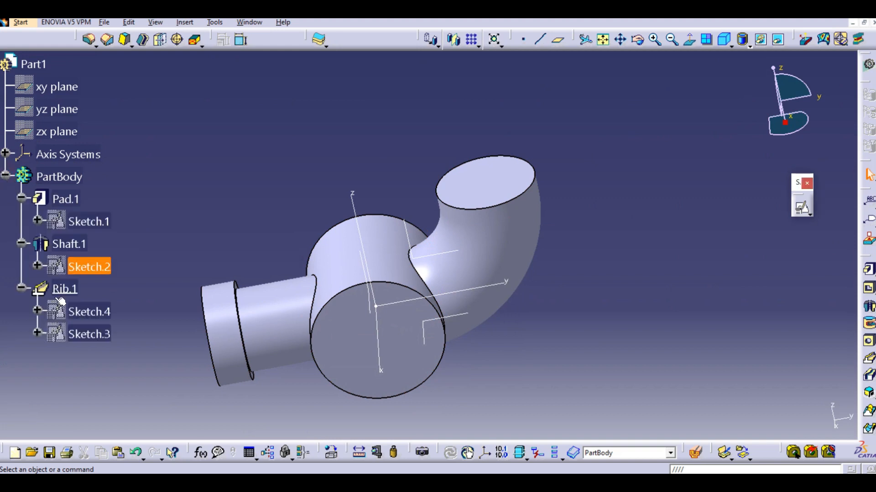
pyautogui.click(84, 315)
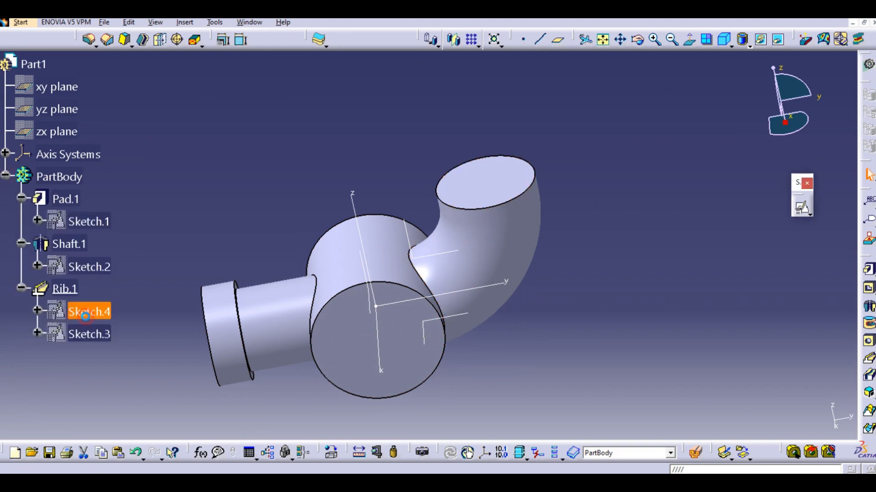
pyautogui.doubleClick(86, 315)
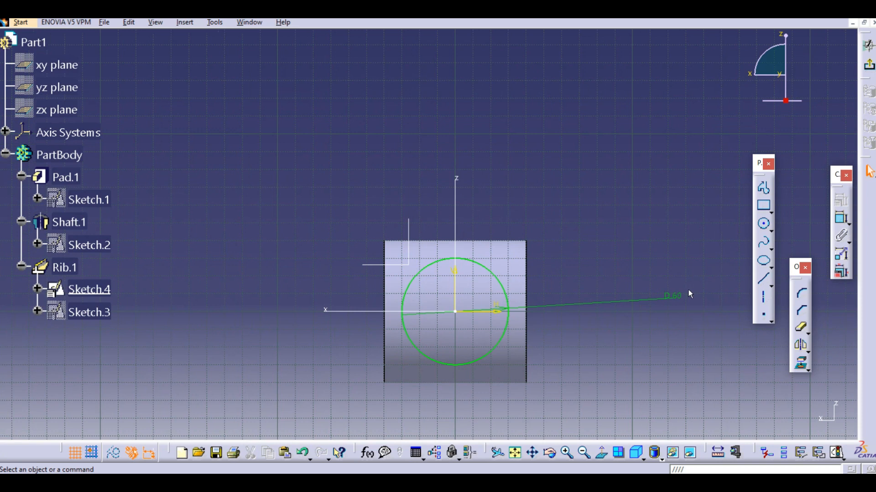
pyautogui.doubleClick(676, 295)
pyautogui.write('50mm')
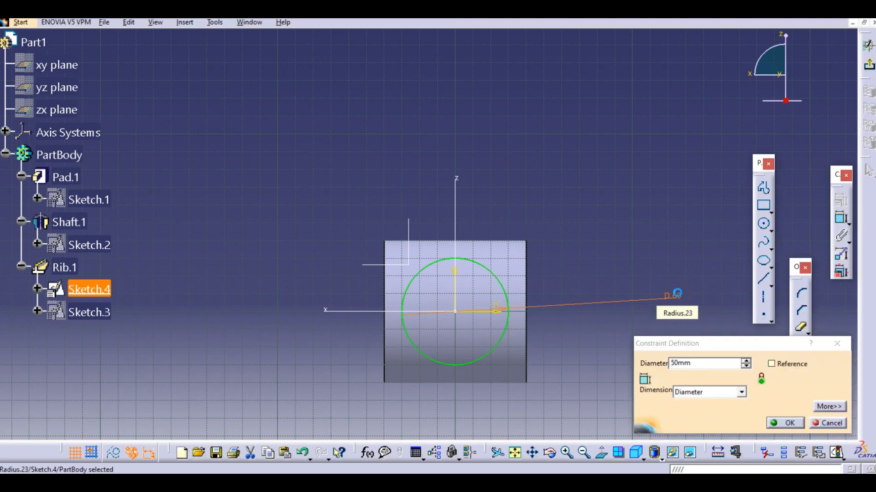
pyautogui.press('Return')
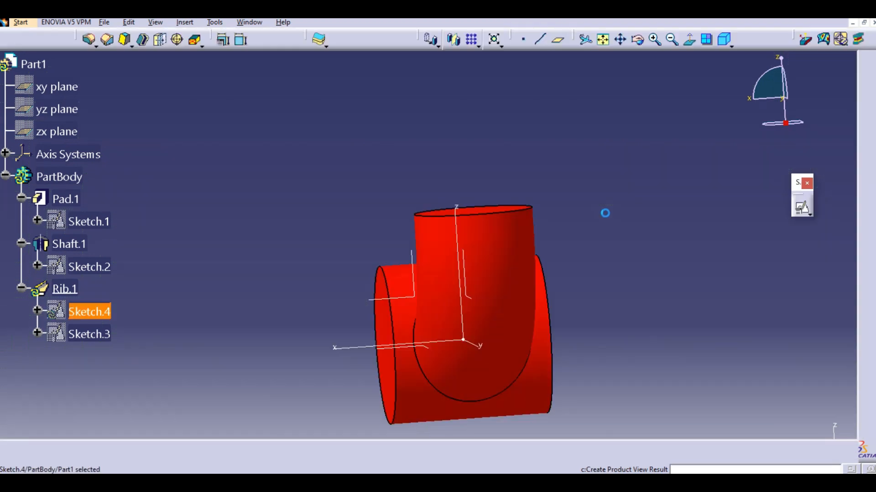
pyautogui.moveTo(550, 219); pyautogui.dragTo(523, 229, button='middle')
pyautogui.moveTo(542, 163); pyautogui.dragTo(516, 165, button='middle')
pyautogui.click(666, 177)
# Open a positioned sketch on the elbow's flat end face with the H direction reversed and the axes swapped.
pyautogui.click(800, 211)
pyautogui.click(521, 174)
pyautogui.click(671, 263)
pyautogui.click(746, 262)
pyautogui.click(723, 280)
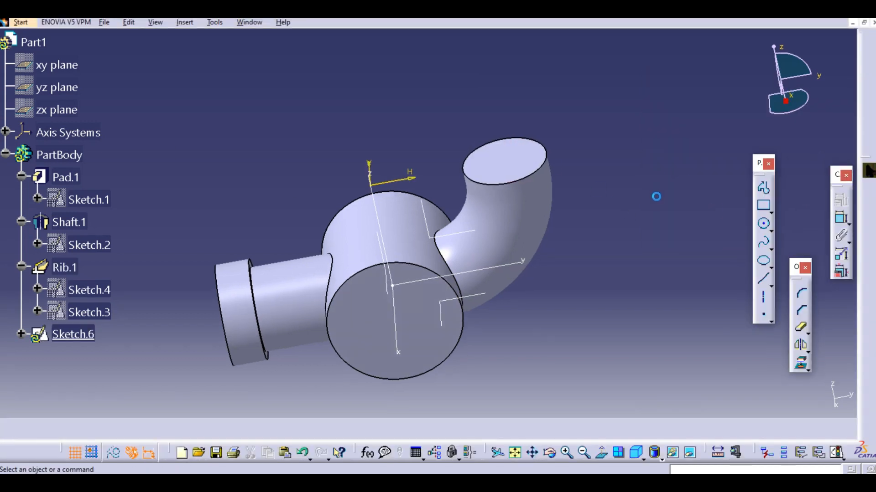
pyautogui.moveTo(654, 195); pyautogui.dragTo(633, 299, button='middle')
pyautogui.moveTo(627, 263); pyautogui.dragTo(652, 284, button='middle')
# Draw a circle slightly larger than the elbow's end around it and project the end face's circular edge into the sketch.
pyautogui.click(763, 224)
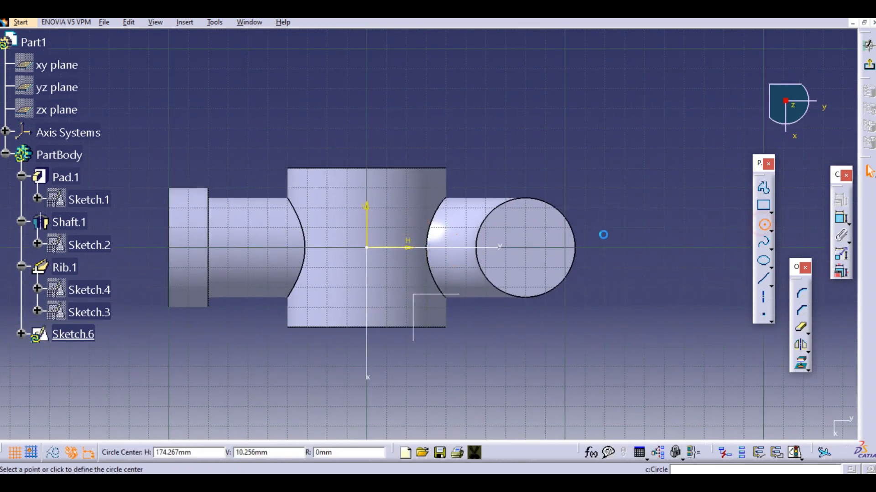
pyautogui.click(528, 247)
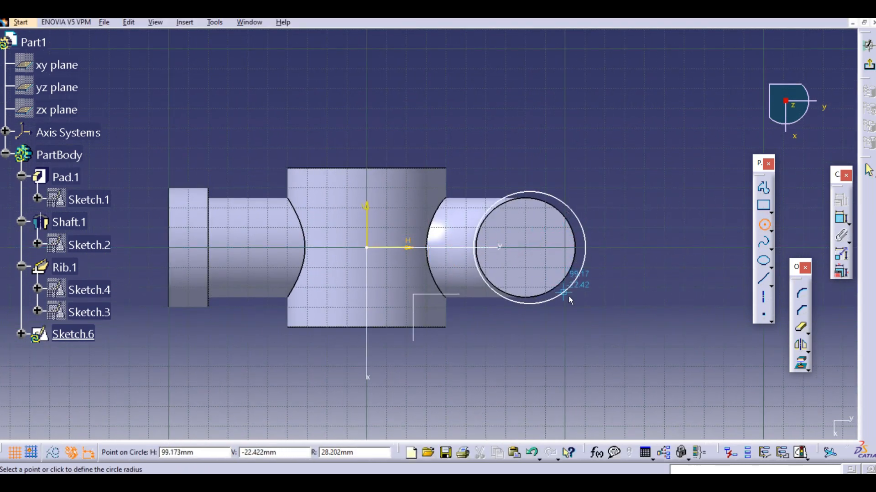
pyautogui.click(573, 292)
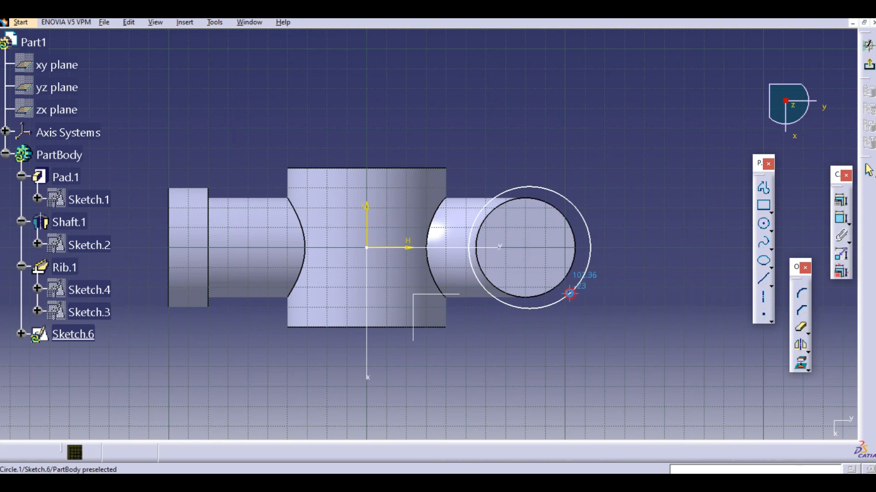
pyautogui.click(800, 363)
pyautogui.click(575, 239)
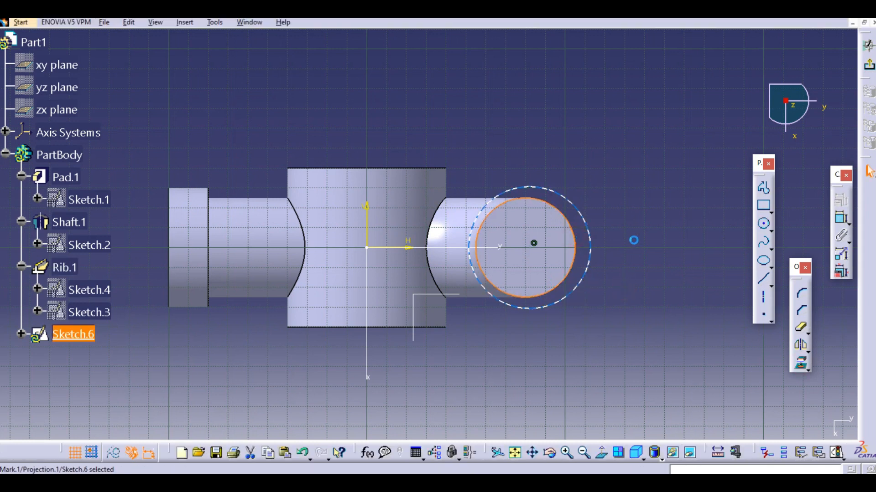
# Make the drawn circle concentric with the projected circular edge of the elbow's end.
pyautogui.click(842, 218)
pyautogui.click(576, 236)
pyautogui.click(590, 234)
pyautogui.rightClick(615, 205)
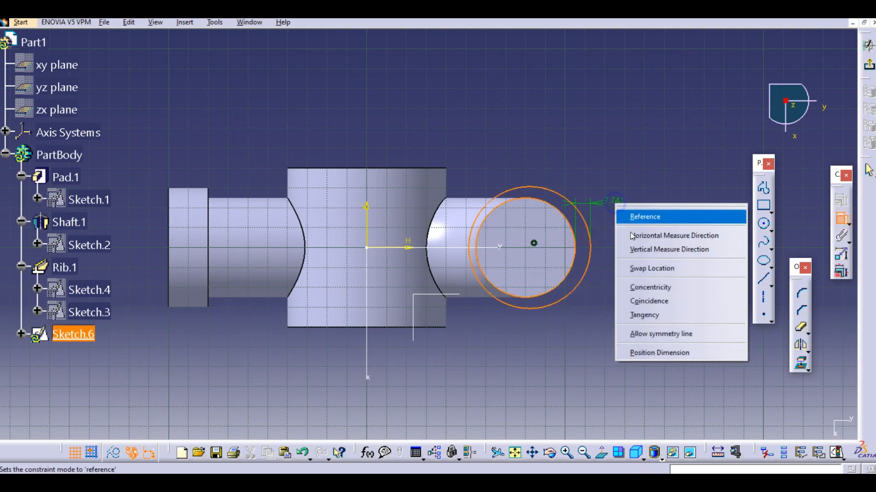
pyautogui.click(647, 285)
# Set the outer circle's diameter to 60 mm and exit the sketch.
pyautogui.click(842, 218)
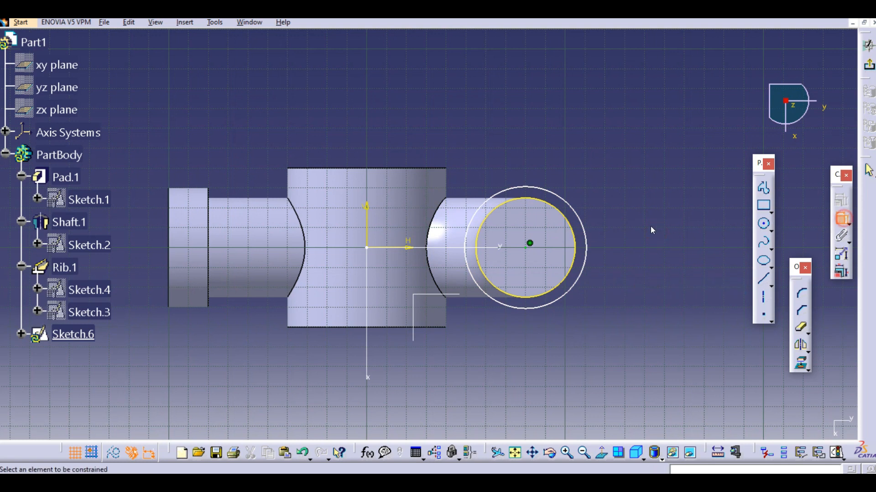
pyautogui.click(588, 236)
pyautogui.click(614, 233)
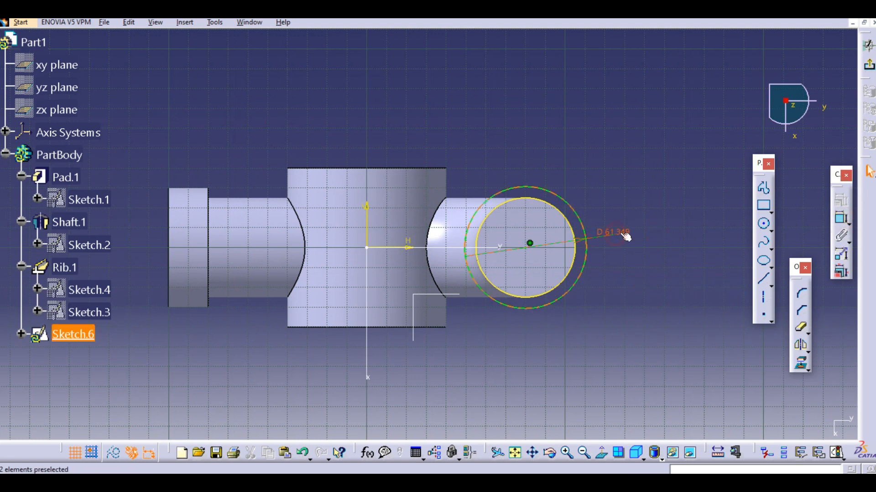
pyautogui.doubleClick(621, 236)
pyautogui.press('Return')
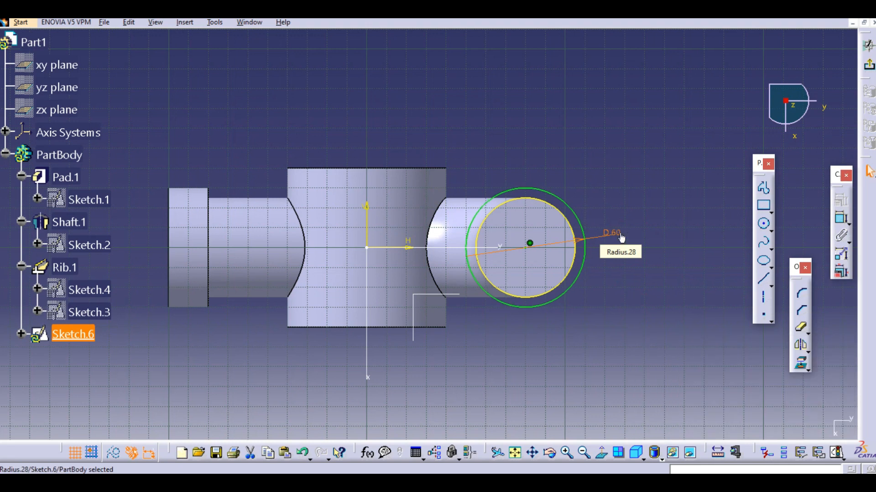
pyautogui.click(656, 204)
pyautogui.click(869, 65)
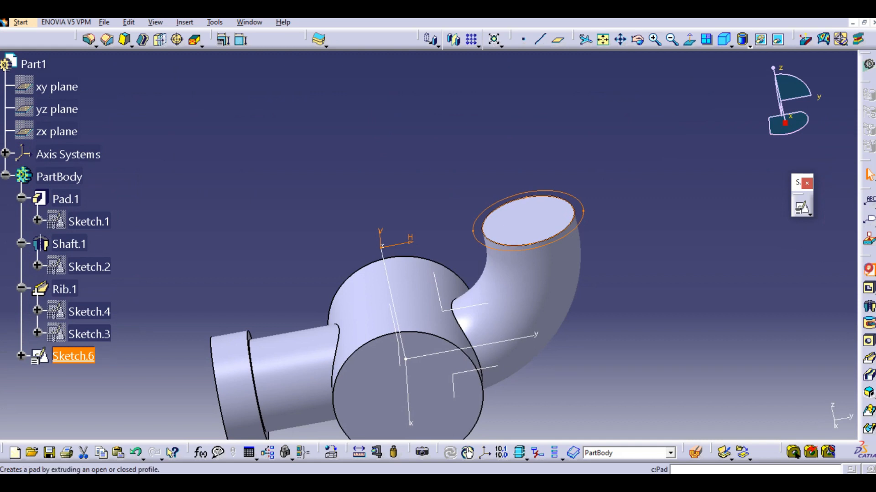
# Pad the 60 mm circle sketch in the reversed direction, back along the elbow, to form a collar.
pyautogui.click(867, 270)
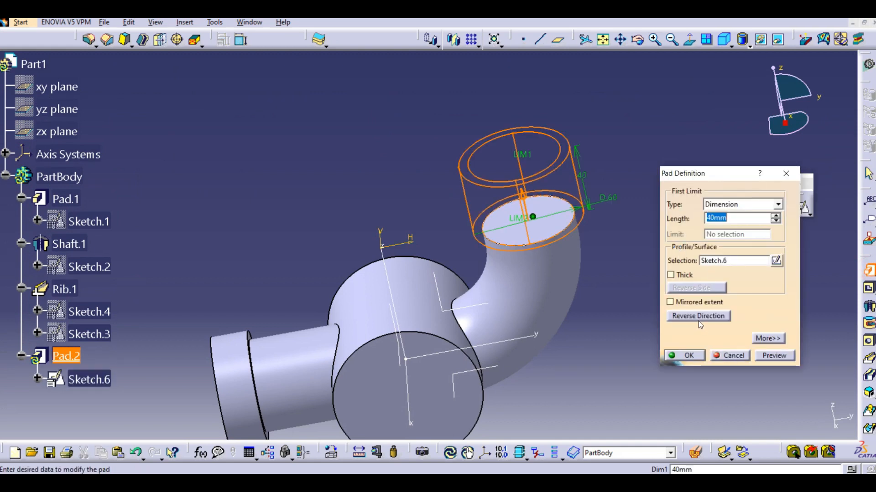
pyautogui.click(699, 318)
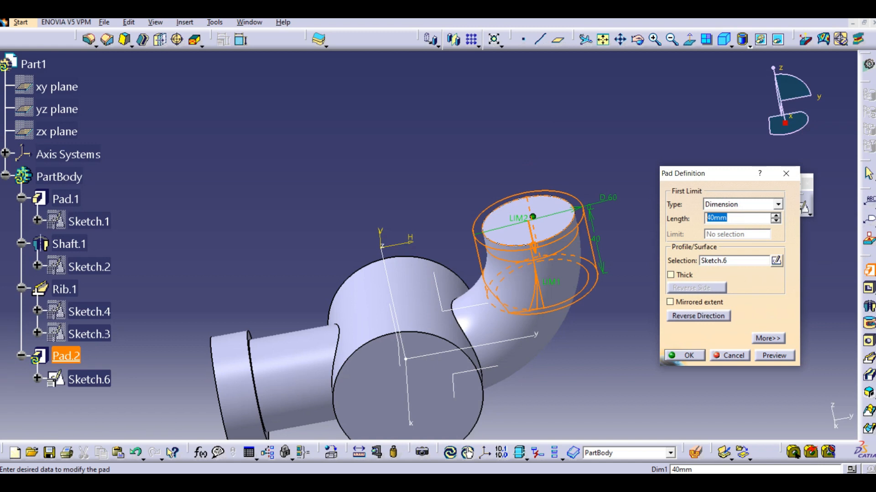
pyautogui.press('Return')
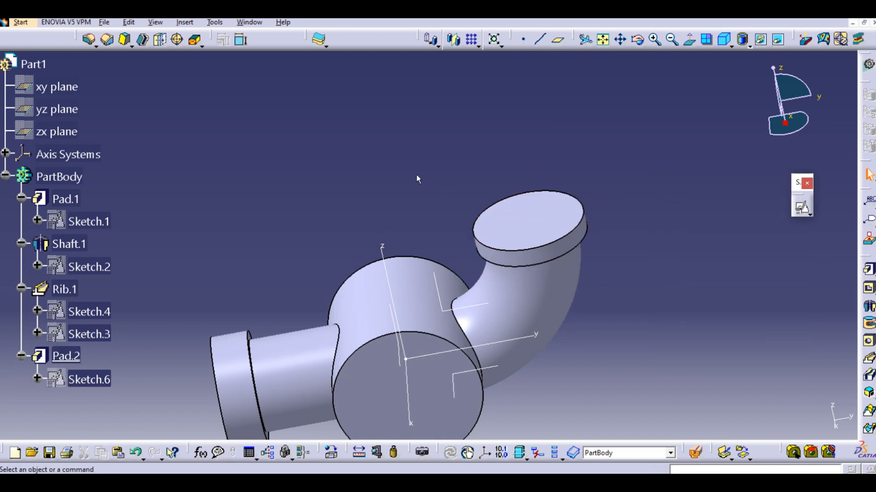
# Recheck the reference drawing and open a positioned sketch on the elbow's end face with H reversed and the axes swapped.
pyautogui.moveTo(416, 176); pyautogui.dragTo(429, 130, button='middle')
pyautogui.hotkey('alt', 'Tab')
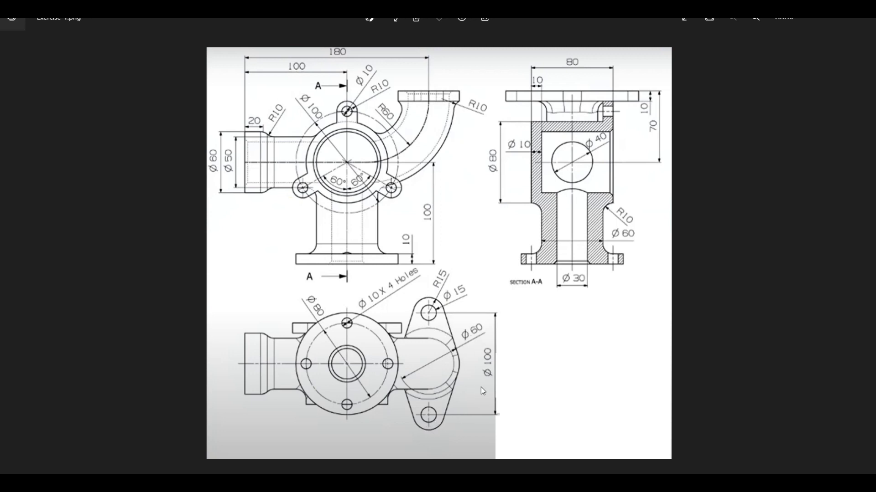
pyautogui.hotkey('alt', 'Tab')
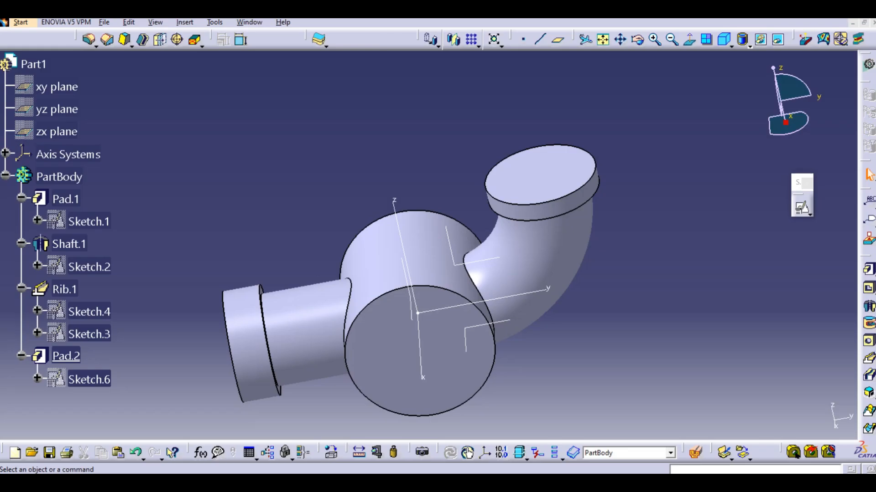
pyautogui.moveTo(571, 320); pyautogui.dragTo(575, 275, button='middle')
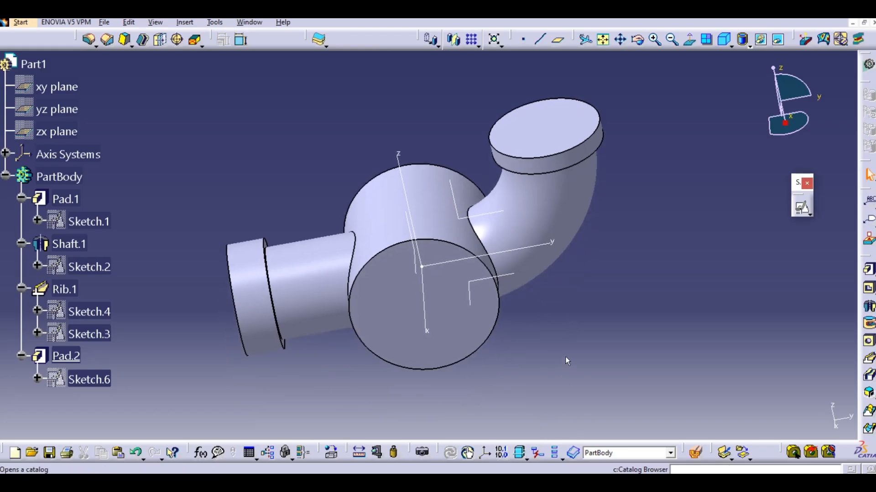
pyautogui.moveTo(689, 318); pyautogui.dragTo(677, 326, button='middle')
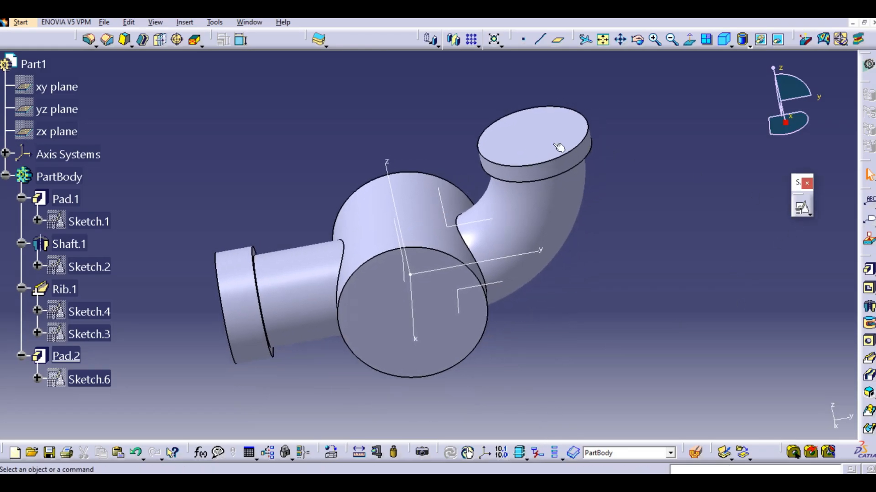
pyautogui.moveTo(561, 145); pyautogui.dragTo(533, 178, button='middle')
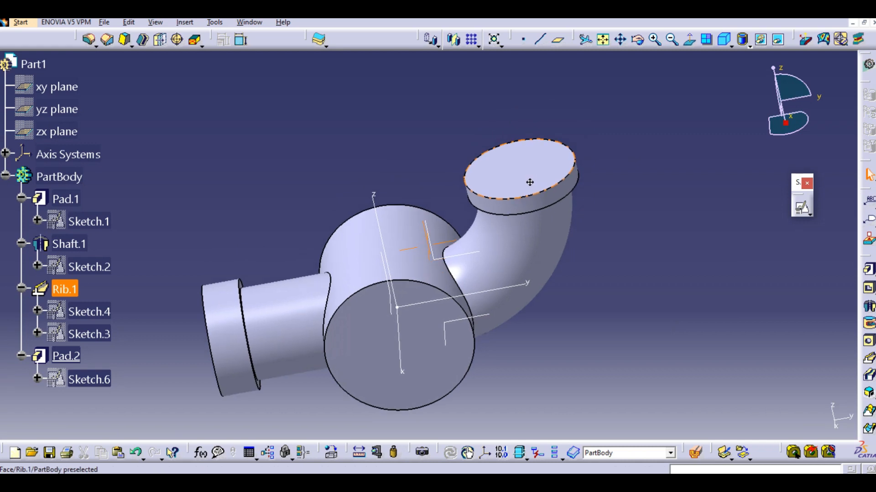
pyautogui.click(795, 207)
pyautogui.click(555, 178)
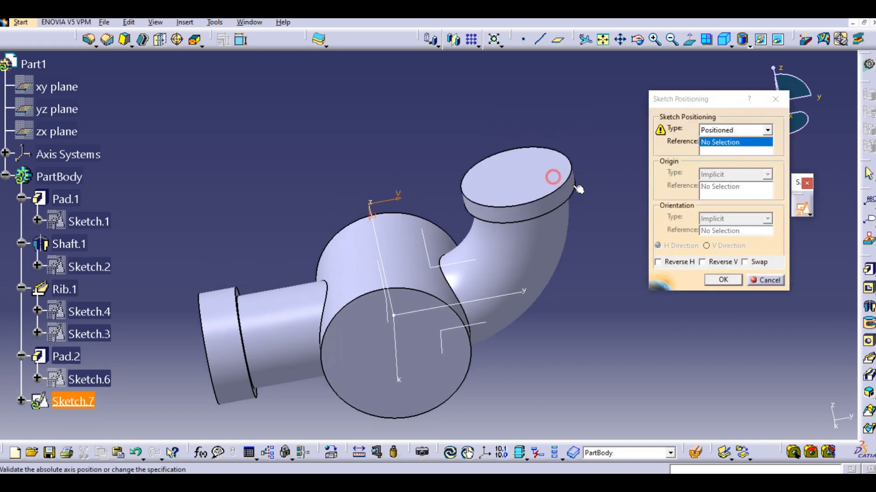
pyautogui.click(669, 265)
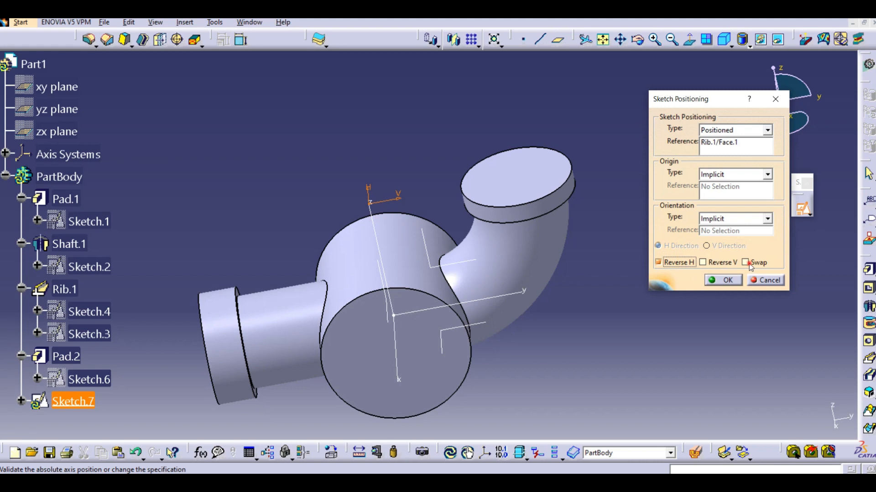
pyautogui.click(724, 280)
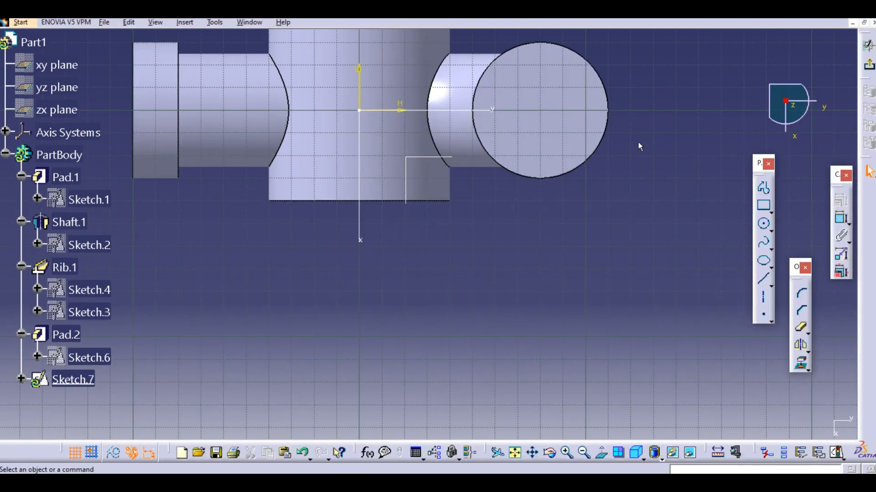
# Draw a vertical axis line near the centre of the elbow's round end, extending beyond it on both sides.
pyautogui.moveTo(639, 142)
pyautogui.mouseDown(button='middle')
pyautogui.moveTo(598, 239)
pyautogui.moveTo(574, 223)
pyautogui.moveTo(574, 238)
pyautogui.moveTo(589, 247)
pyautogui.mouseUp(button='middle')
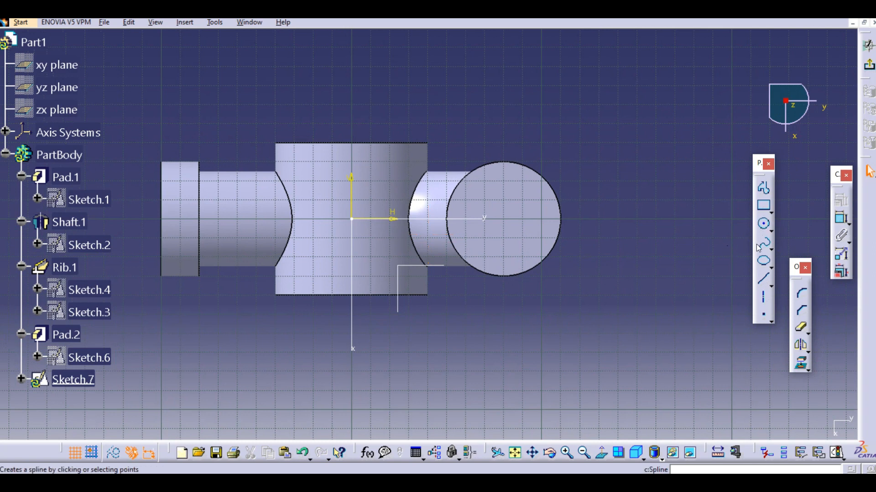
pyautogui.moveTo(657, 228); pyautogui.dragTo(681, 248, button='middle')
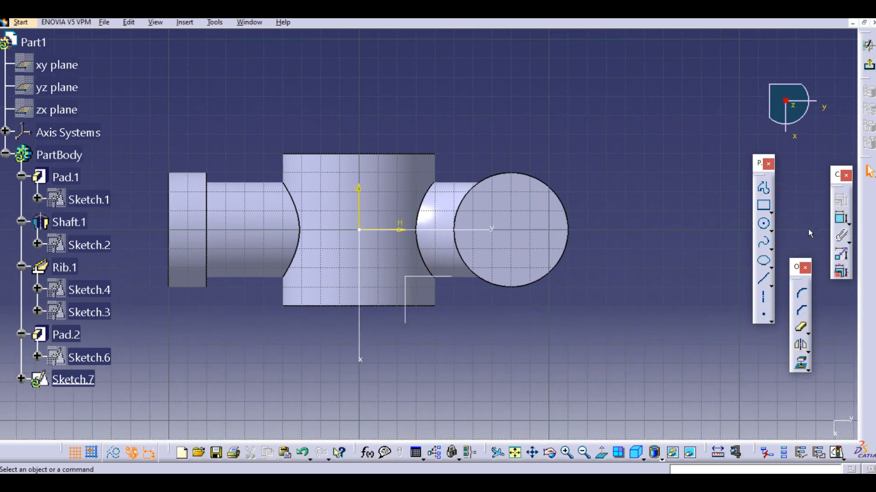
pyautogui.click(767, 296)
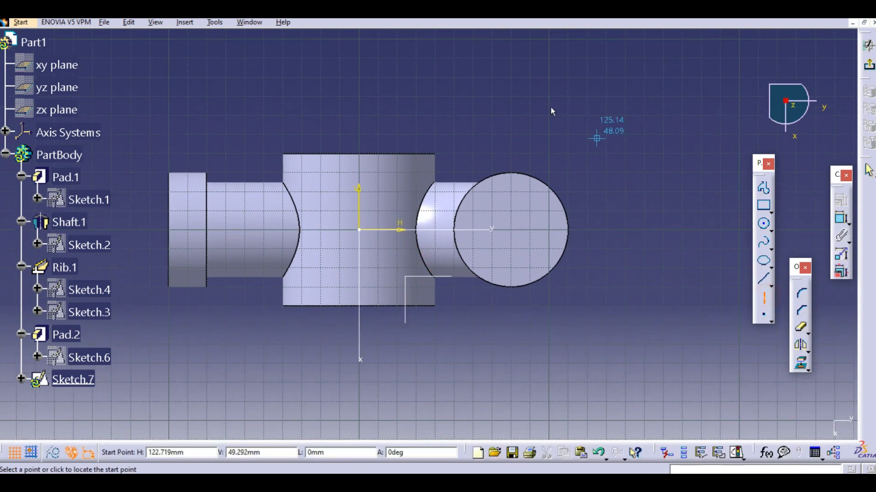
pyautogui.click(516, 81)
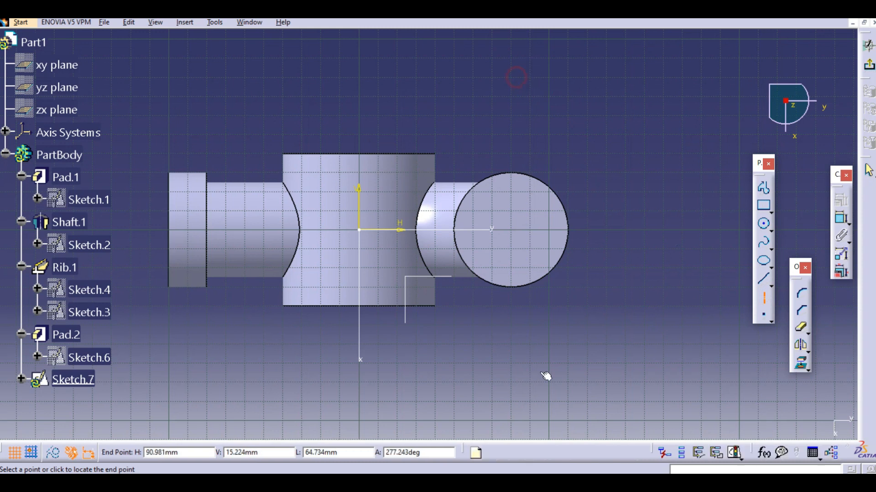
pyautogui.click(516, 379)
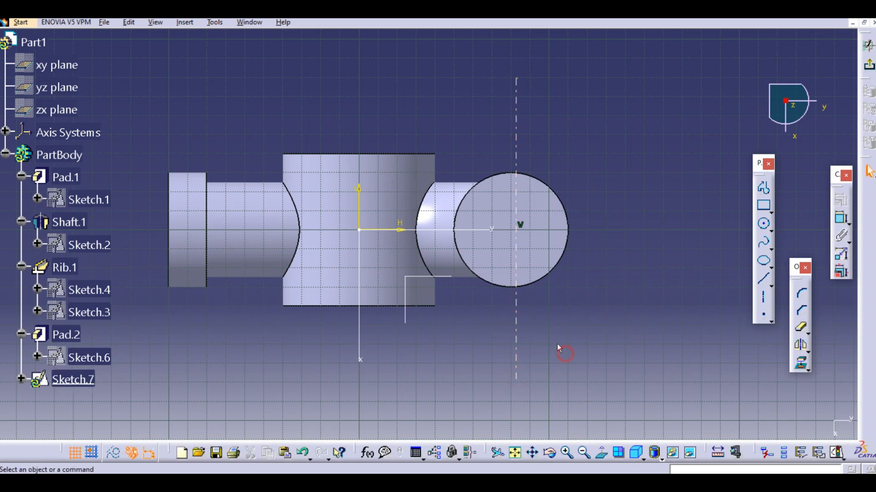
# Constrain the axis line to a distance of 80 mm from the sketch's vertical axis.
pyautogui.click(838, 222)
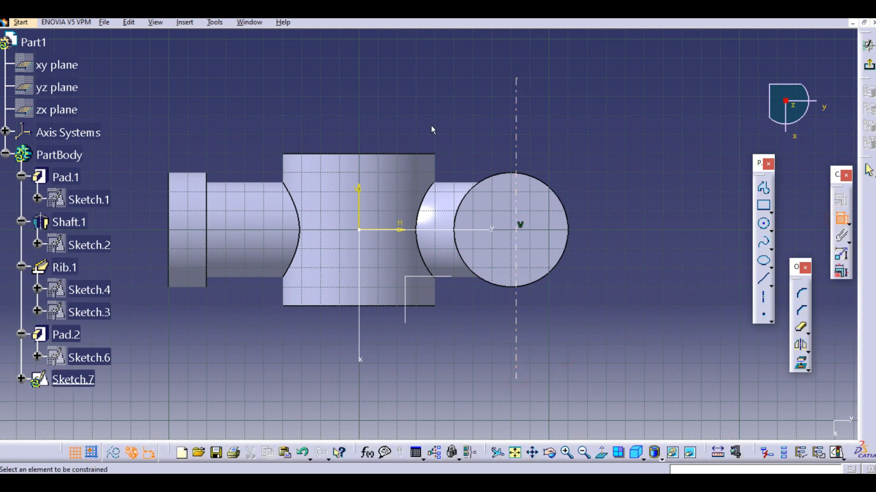
pyautogui.click(517, 119)
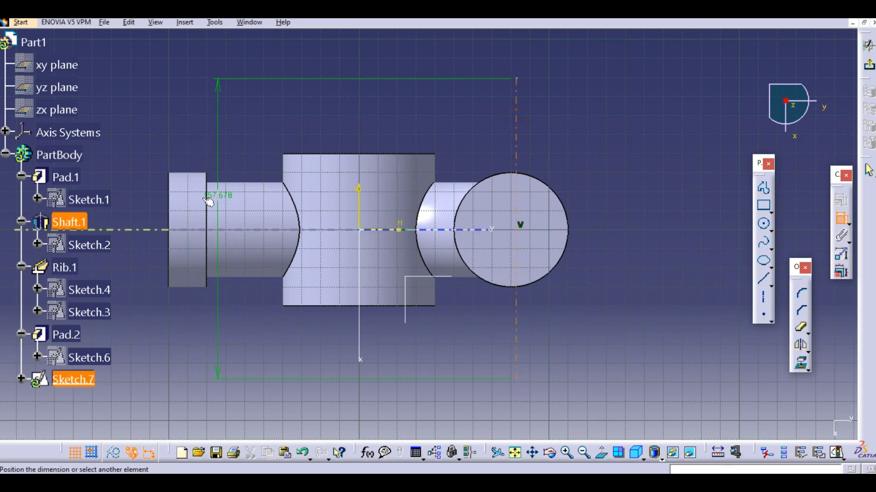
pyautogui.click(359, 195)
pyautogui.click(426, 121)
pyautogui.doubleClick(426, 115)
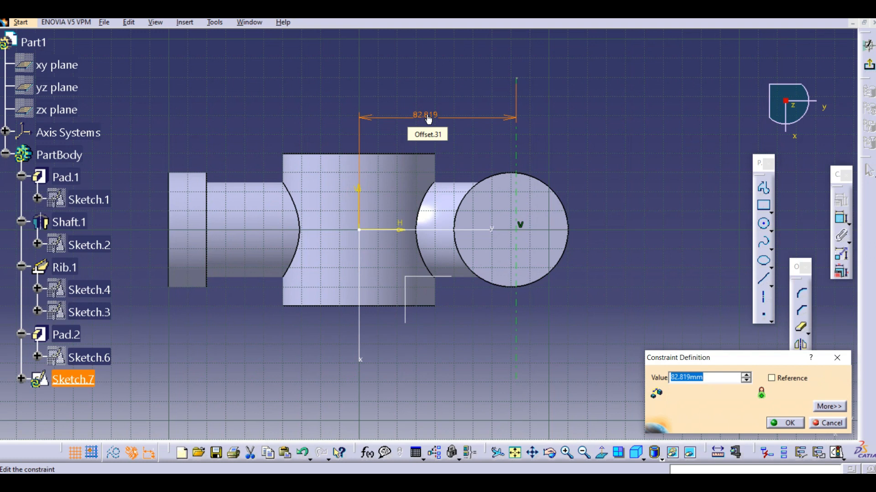
pyautogui.write('80')
pyautogui.press('Return')
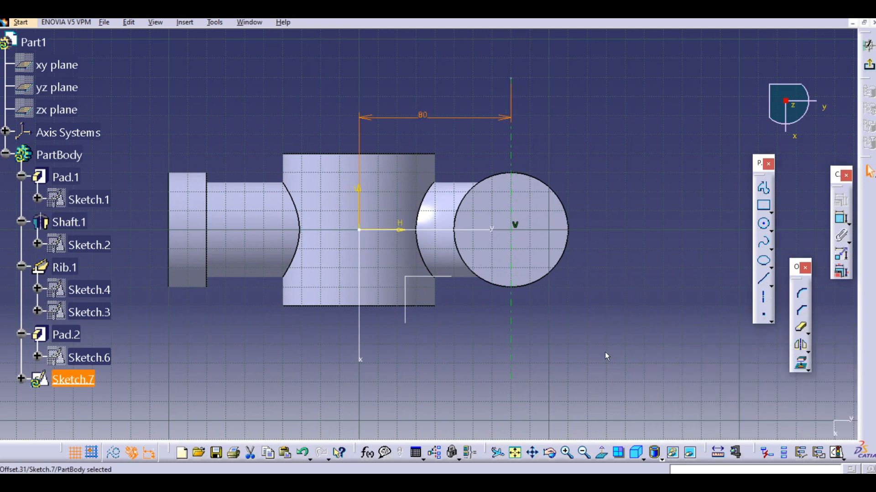
# Check the flange in the reference drawing and draw two circles centred on the axis line, one above and one below the elbow's end.
pyautogui.click(538, 483)
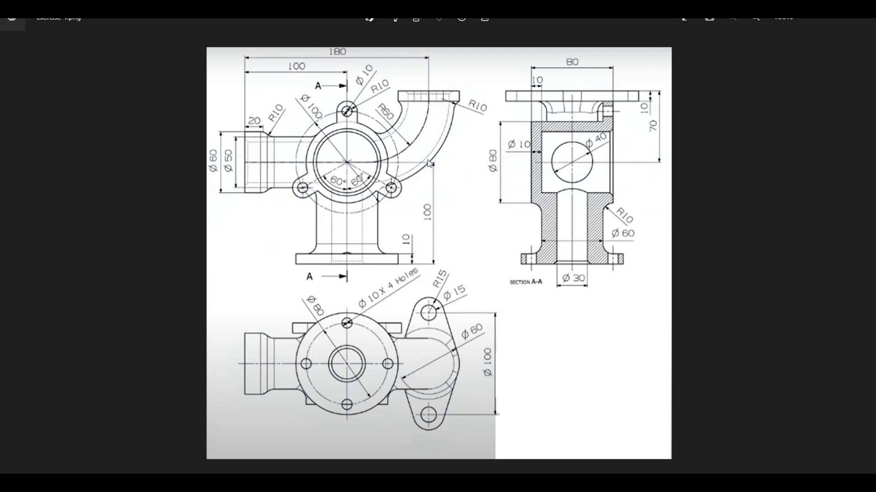
pyautogui.click(518, 479)
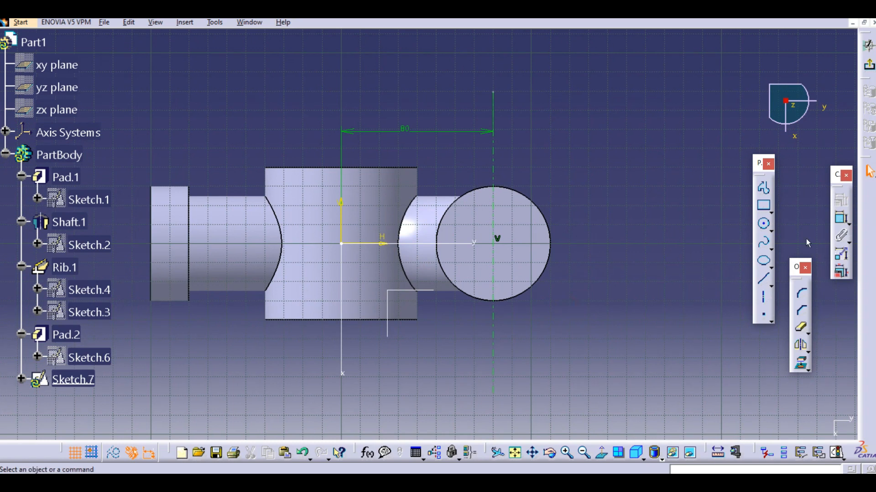
pyautogui.click(763, 223)
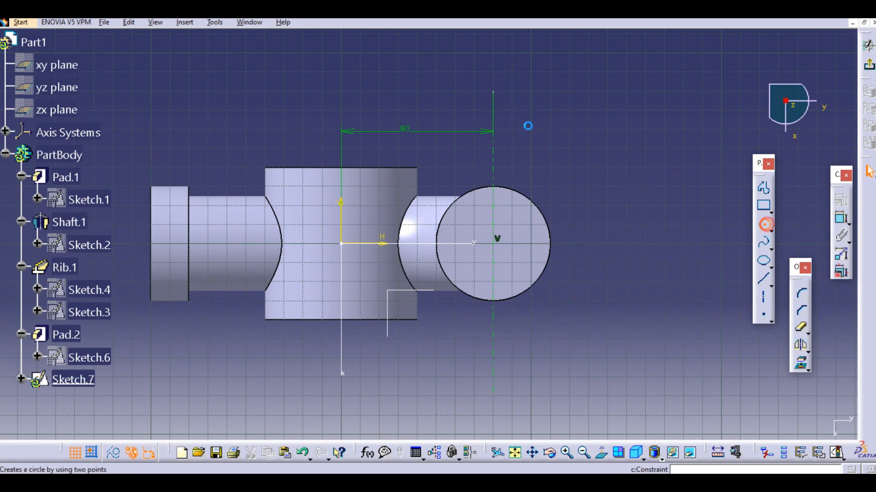
pyautogui.click(493, 109)
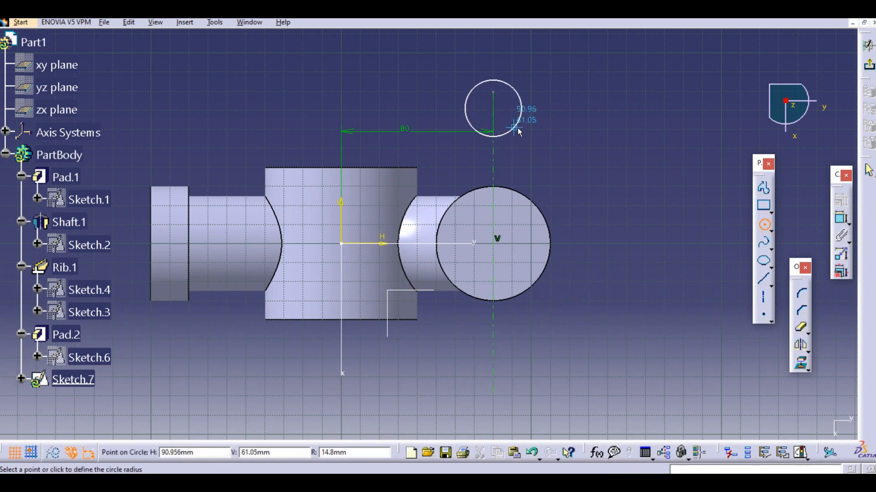
pyautogui.click(517, 129)
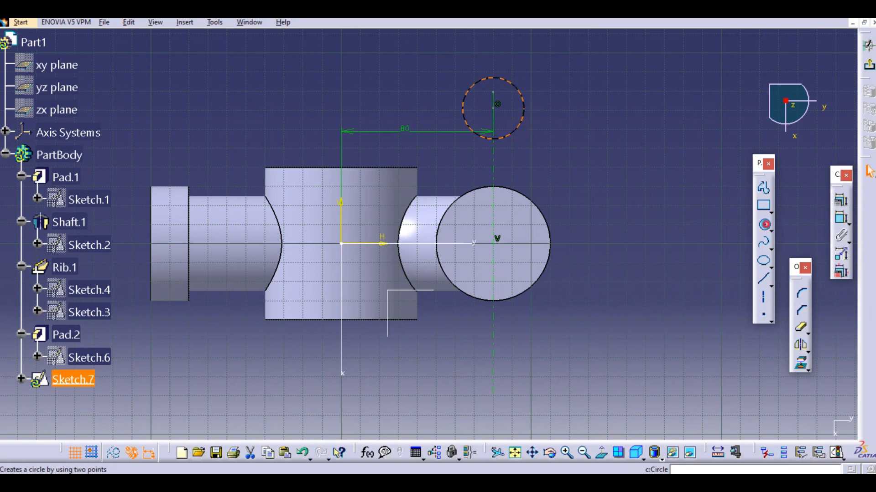
pyautogui.click(763, 223)
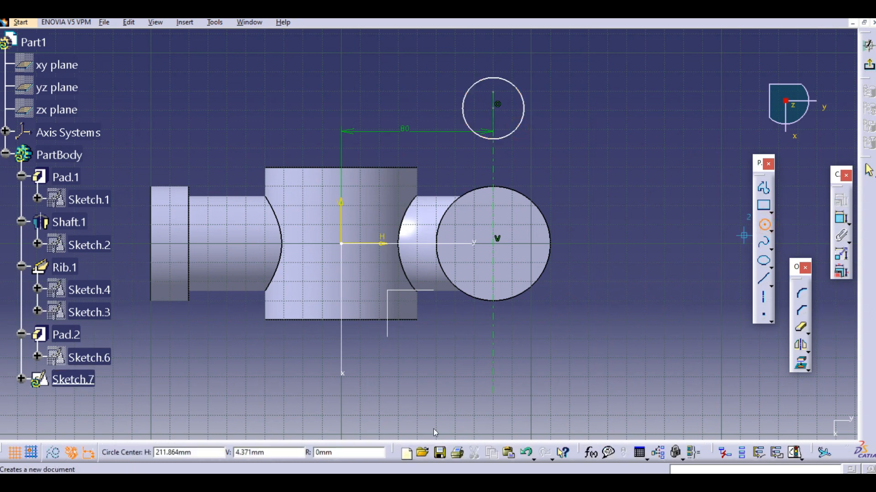
pyautogui.click(510, 403)
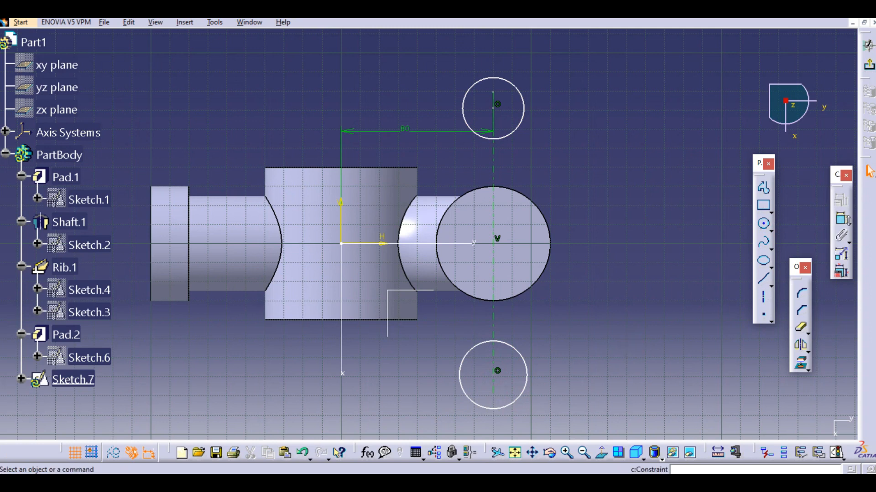
# Dimension the upper circle's diameter and set it to 30 mm.
pyautogui.click(841, 219)
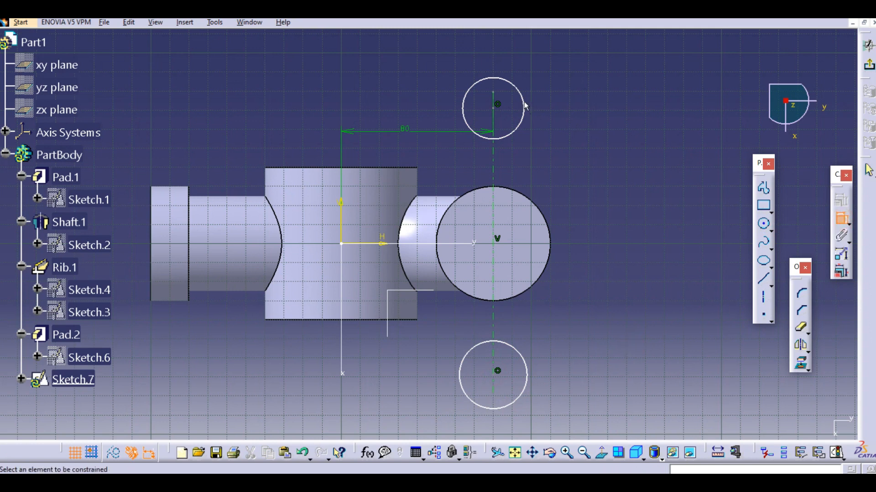
pyautogui.click(525, 101)
pyautogui.click(557, 88)
pyautogui.doubleClick(560, 88)
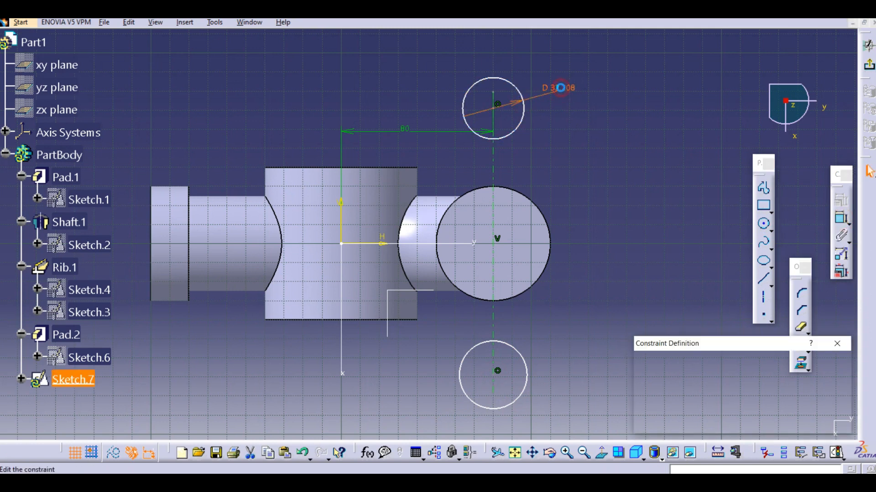
pyautogui.write('30')
pyautogui.press('Return')
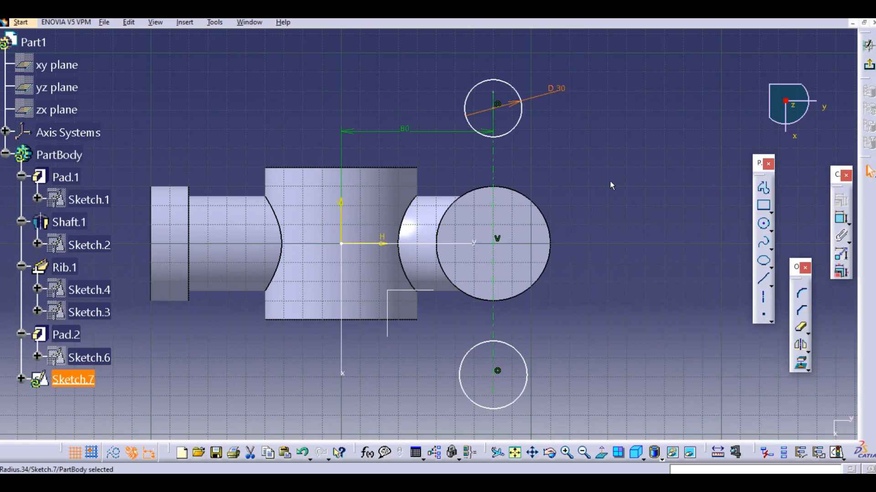
# Dimension the lower circle's diameter and set it to 30 mm.
pyautogui.click(839, 220)
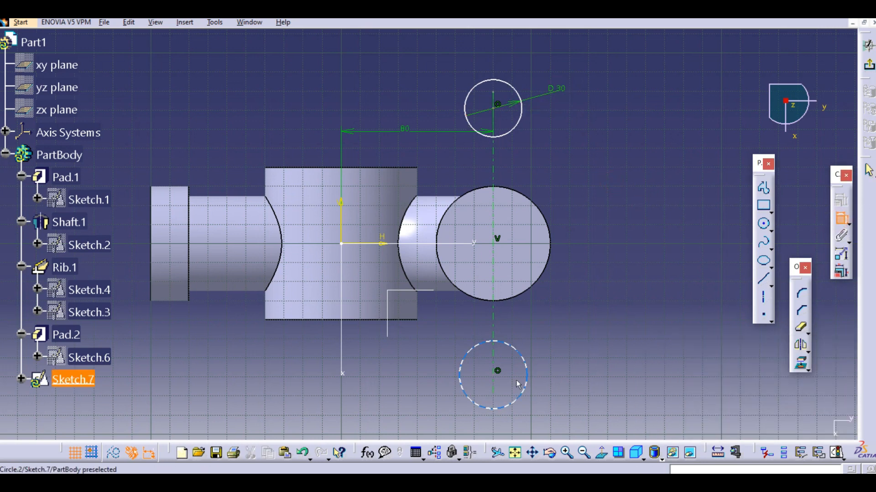
pyautogui.click(553, 370)
pyautogui.click(592, 371)
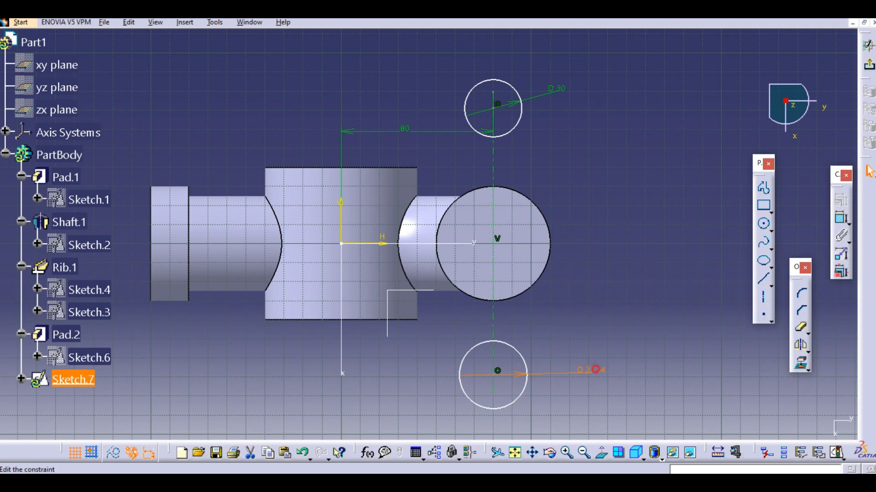
pyautogui.doubleClick(596, 373)
pyautogui.press('Return')
pyautogui.moveTo(570, 314); pyautogui.dragTo(565, 335, button='middle')
# Check the flange's hole spacing in the reference drawing and constrain the distance between the two circle centres to 100 mm.
pyautogui.hotkey('alt', 'Tab')
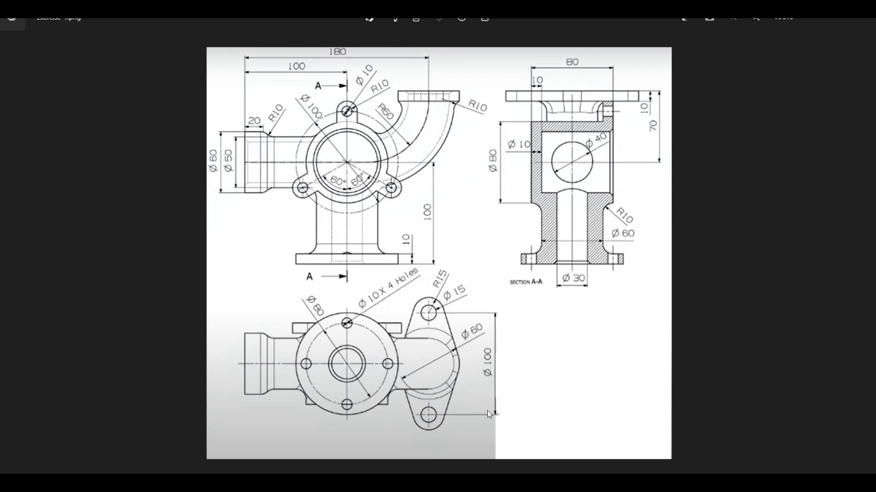
pyautogui.hotkey('alt', 'Tab')
pyautogui.hotkey('alt', 'Tab')
pyautogui.hotkey('alt', 'Tab')
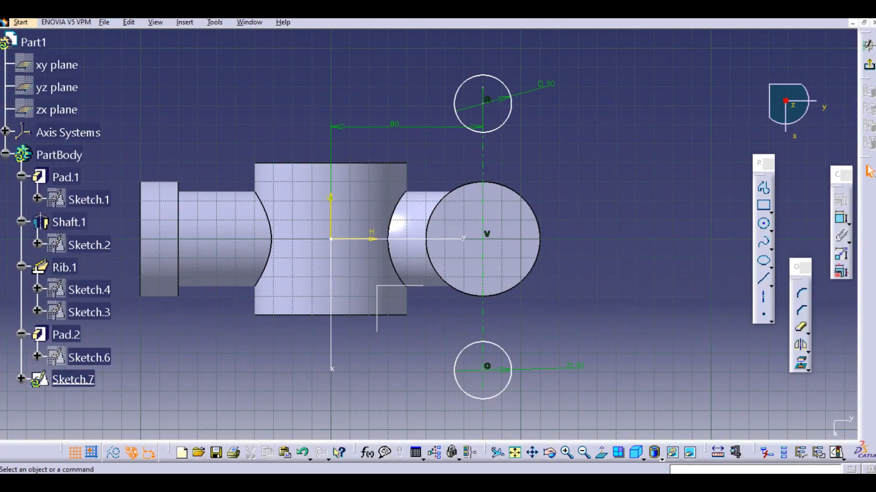
pyautogui.hotkey('alt', 'Tab')
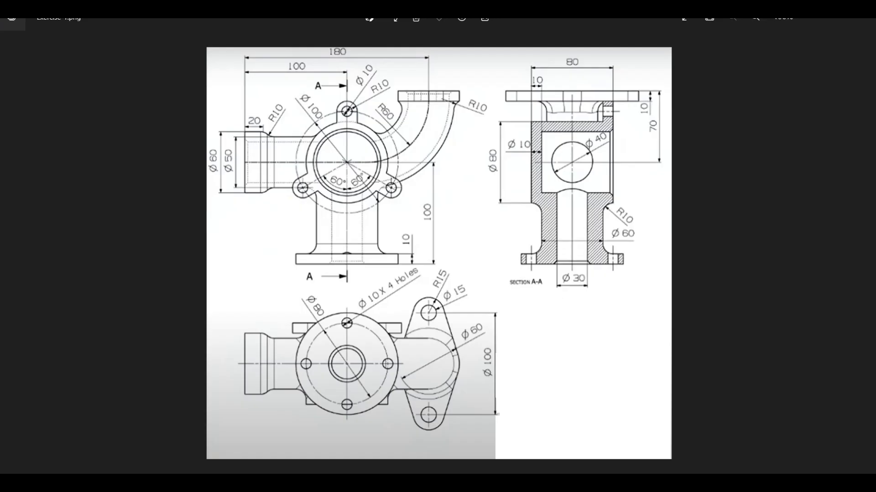
pyautogui.hotkey('alt', 'Tab')
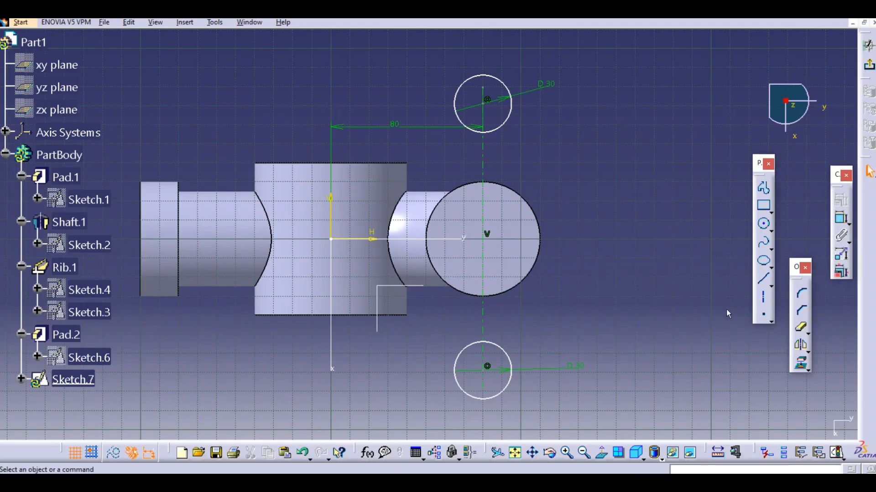
pyautogui.click(486, 366)
pyautogui.click(487, 100)
pyautogui.click(633, 215)
pyautogui.doubleClick(634, 213)
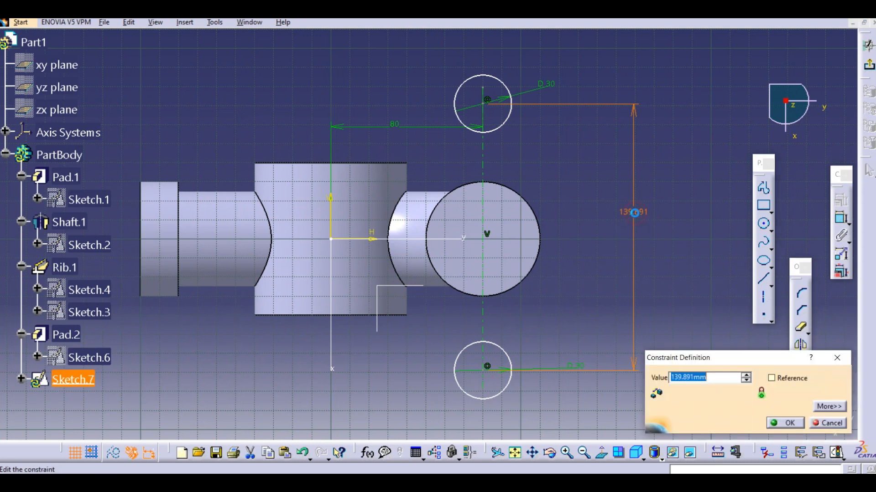
pyautogui.write('100')
pyautogui.press('Return')
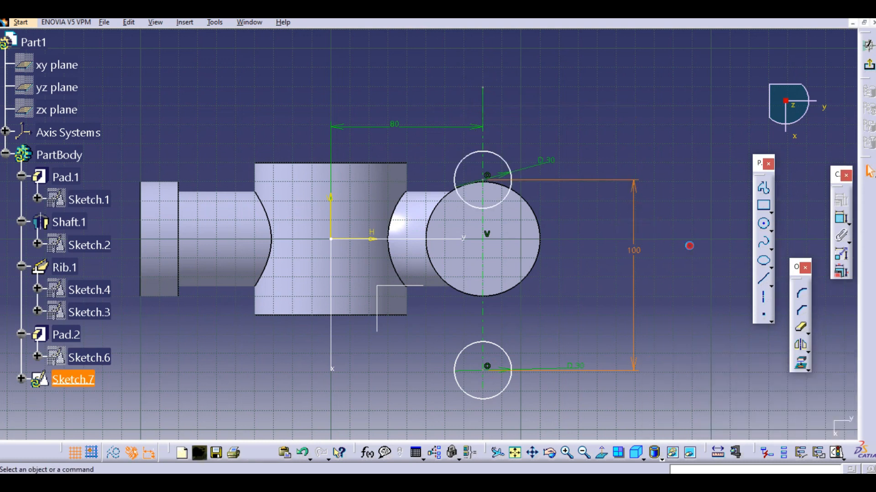
# Constrain the upper circle's centre to a distance of 50 mm from the sketch's horizontal axis.
pyautogui.click(838, 221)
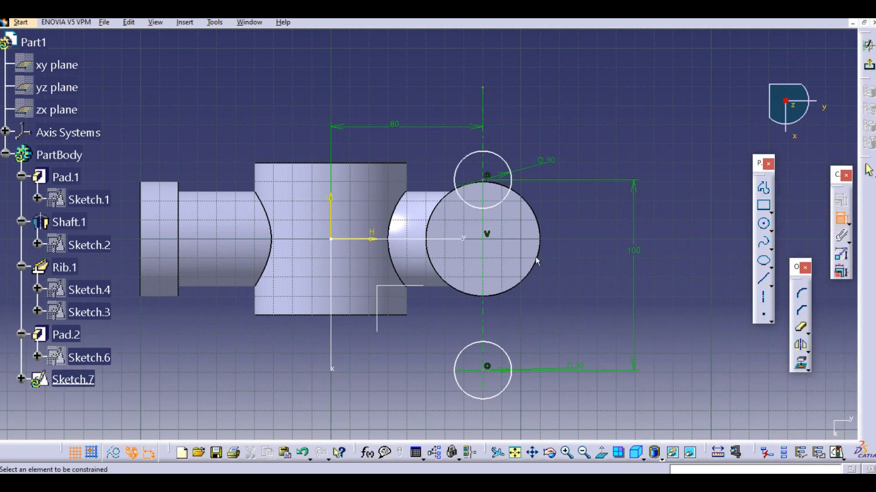
pyautogui.click(372, 233)
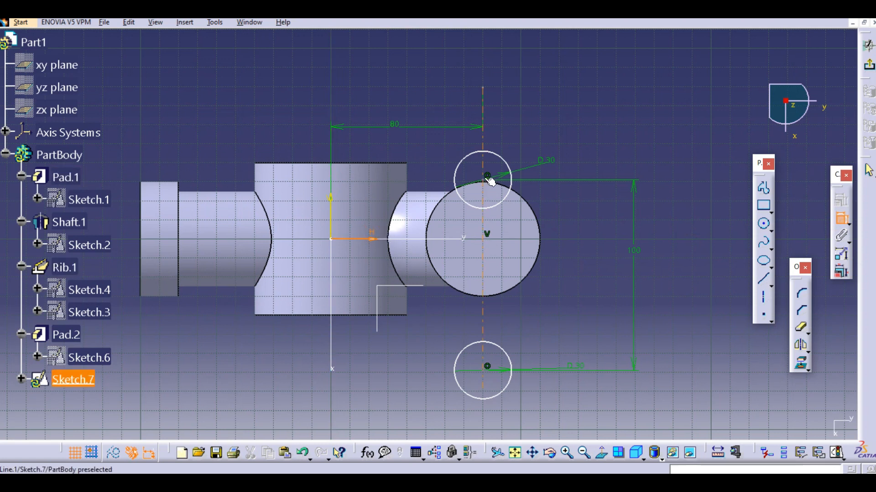
pyautogui.click(483, 179)
pyautogui.click(665, 200)
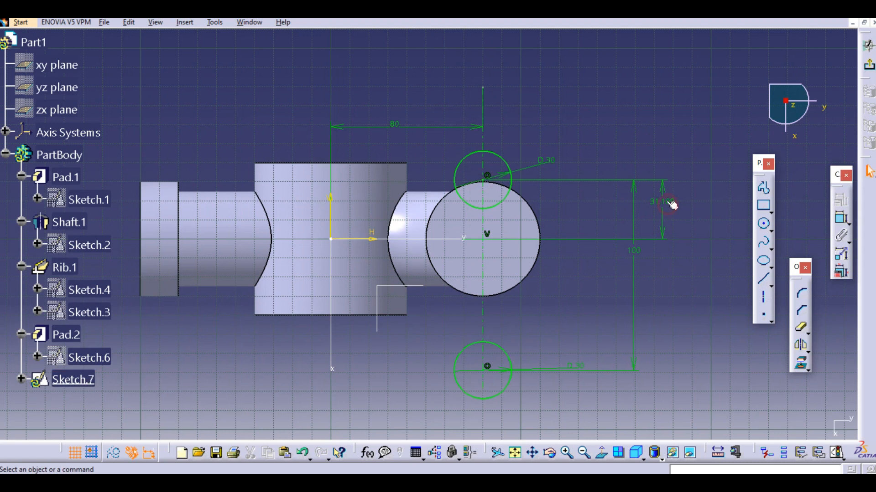
pyautogui.doubleClick(663, 201)
pyautogui.write('50')
pyautogui.press('Return')
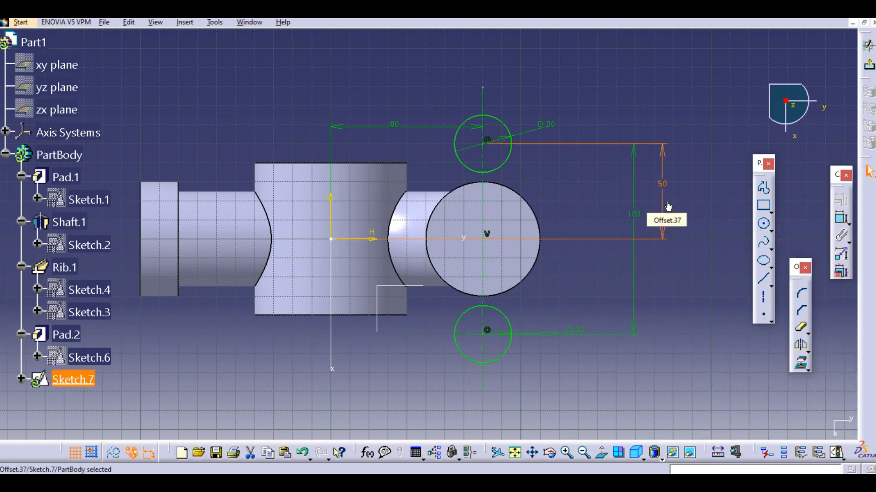
pyautogui.click(604, 195)
pyautogui.moveTo(592, 188); pyautogui.dragTo(566, 187, button='middle')
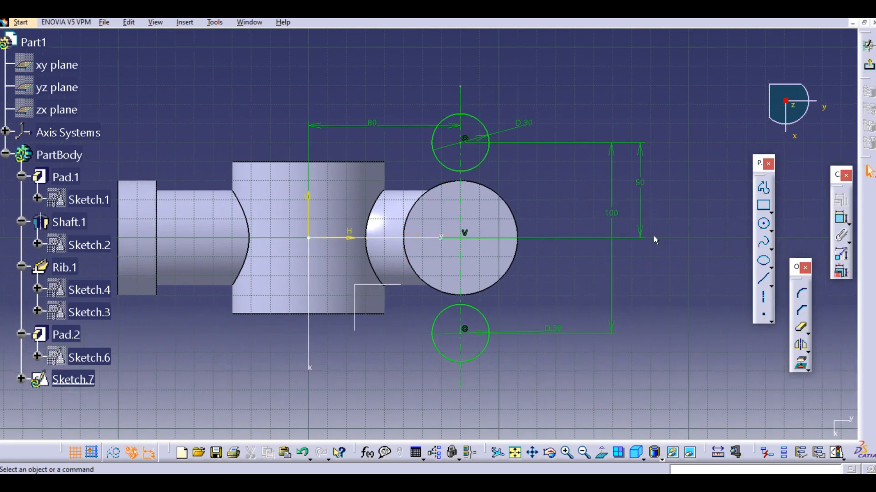
# Project the circular edge of the elbow's round end into the sketch.
pyautogui.click(801, 364)
pyautogui.click(498, 194)
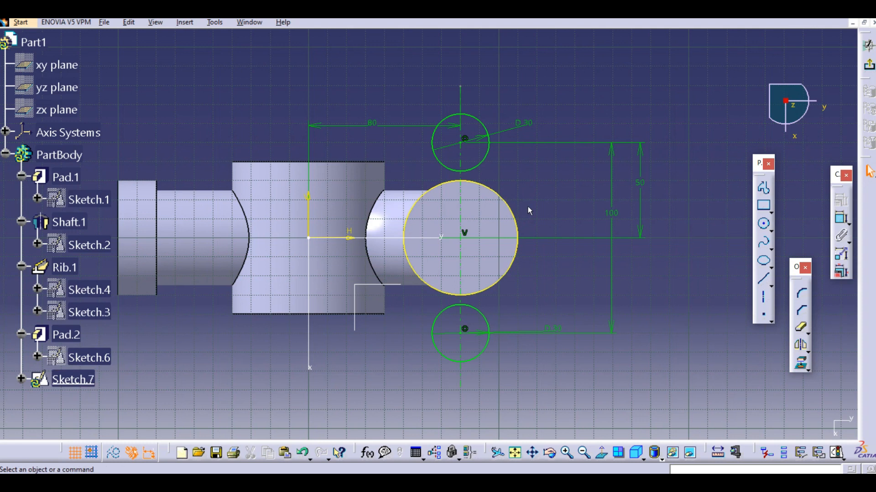
pyautogui.moveTo(527, 206); pyautogui.dragTo(519, 201, button='middle')
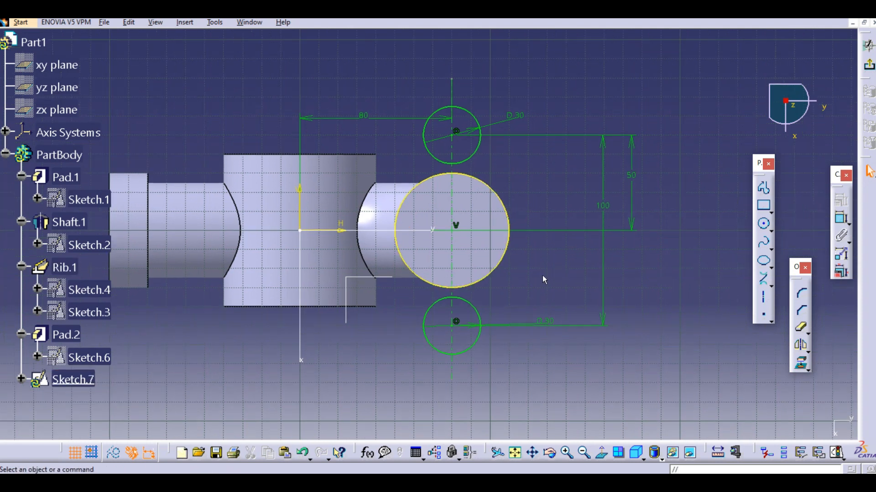
# Draw four bi-tangent lines joining the upper and lower circles to the projected circle on both sides.
pyautogui.click(763, 279)
pyautogui.click(472, 116)
pyautogui.click(511, 219)
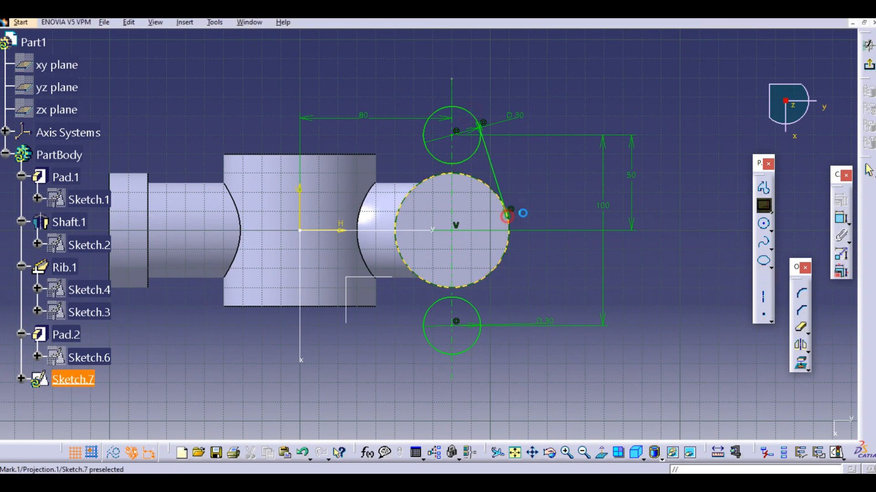
pyautogui.click(762, 280)
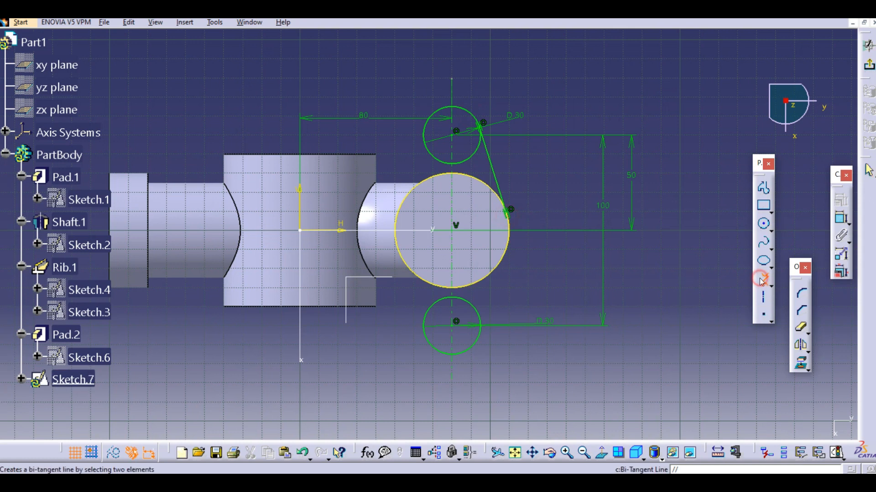
pyautogui.click(480, 313)
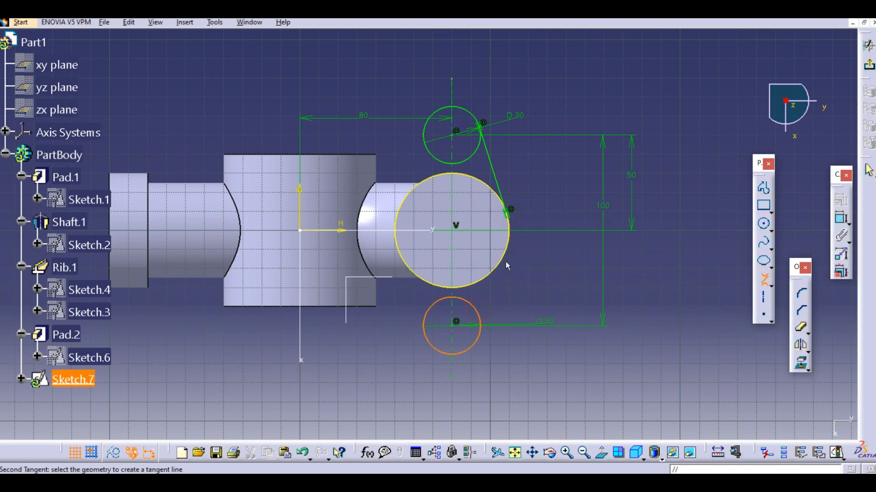
pyautogui.click(506, 260)
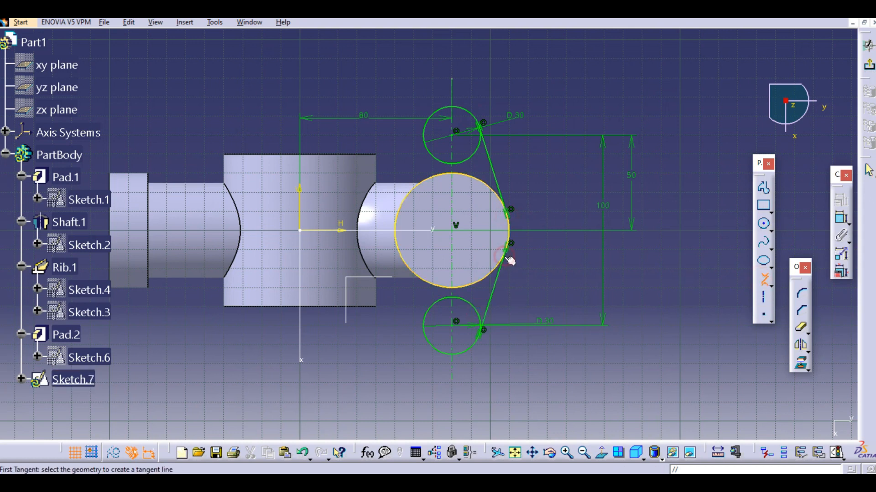
pyautogui.click(427, 333)
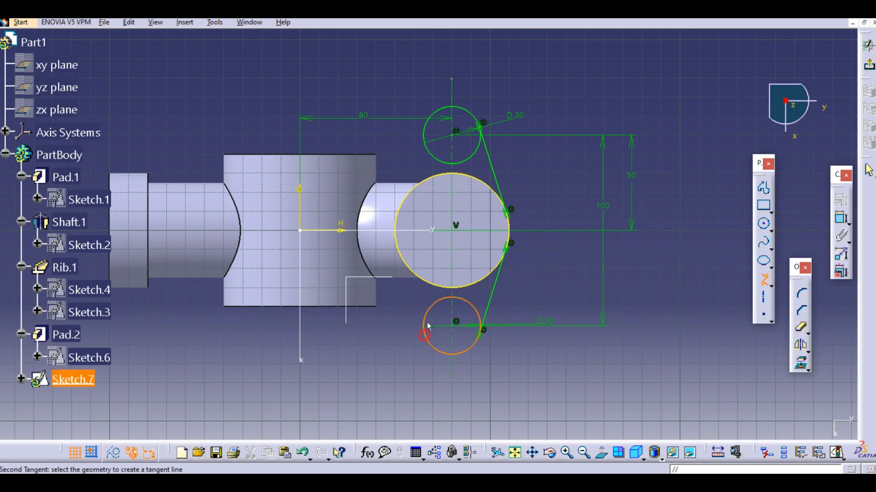
pyautogui.click(401, 243)
pyautogui.click(423, 135)
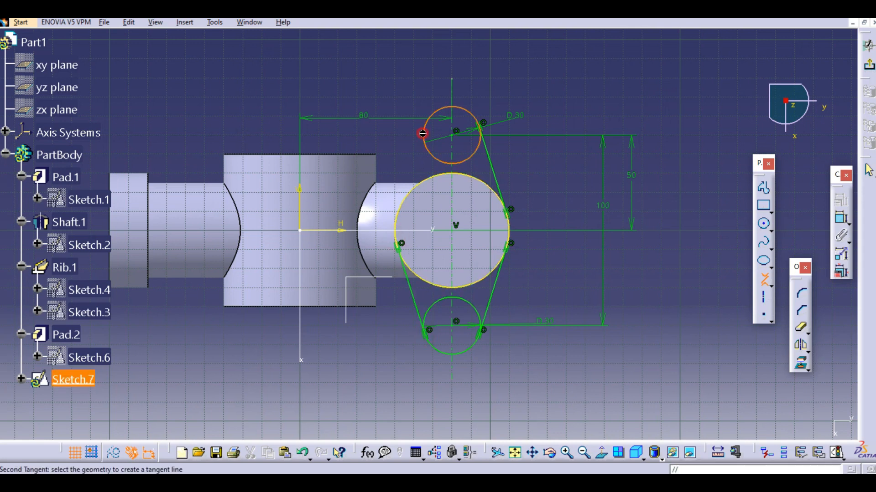
pyautogui.click(401, 204)
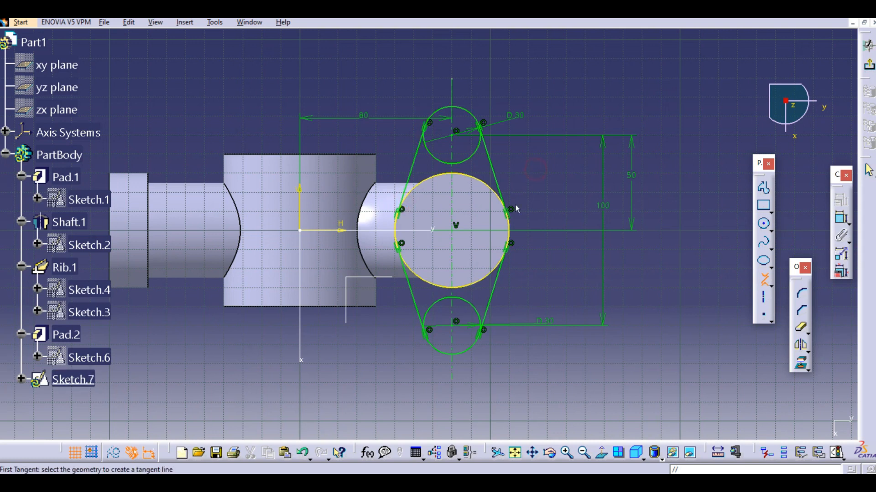
pyautogui.moveTo(544, 196)
pyautogui.mouseDown(button='middle')
pyautogui.moveTo(561, 190)
pyautogui.moveTo(560, 200)
pyautogui.mouseUp(button='middle')
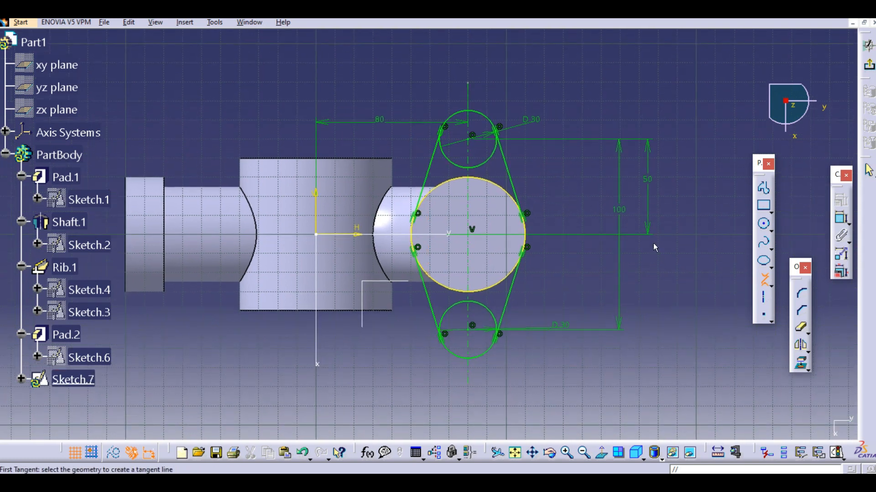
pyautogui.click(763, 283)
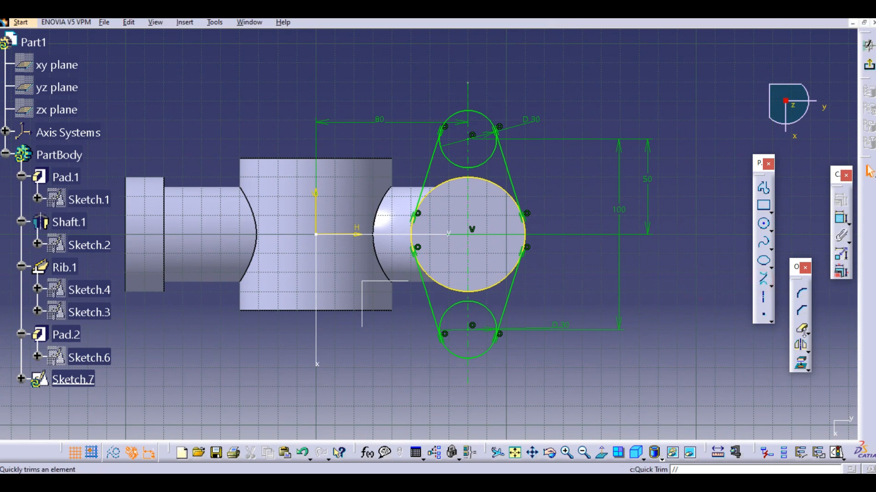
# Quick Trim the inner arcs of both small circles and the projected circle's arcs inside the flange outline.
pyautogui.click(802, 330)
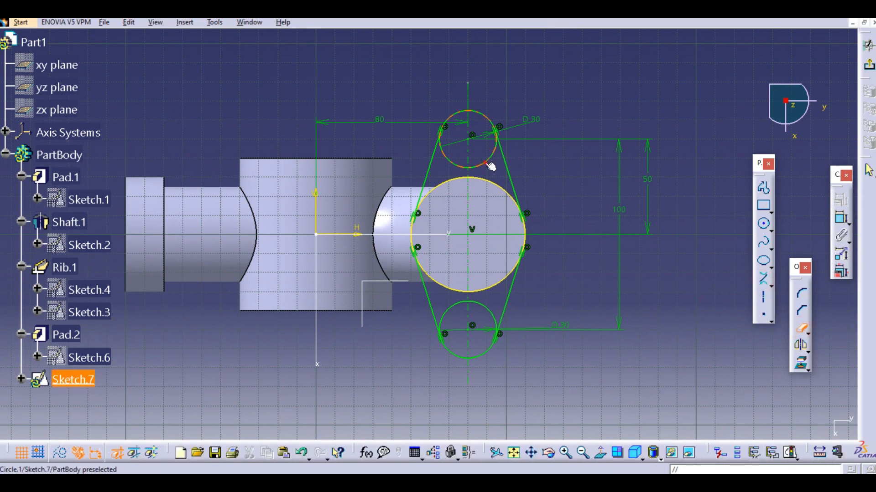
pyautogui.click(801, 327)
pyautogui.click(454, 161)
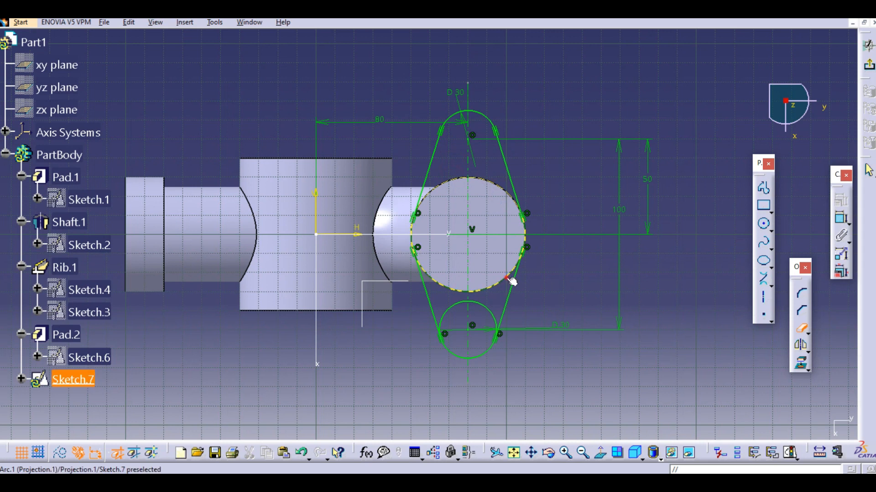
pyautogui.click(454, 304)
pyautogui.click(495, 313)
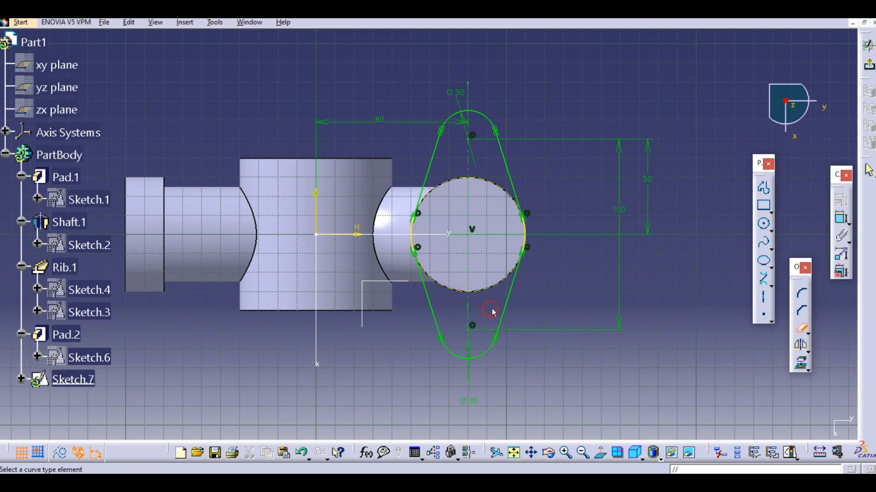
pyautogui.click(802, 328)
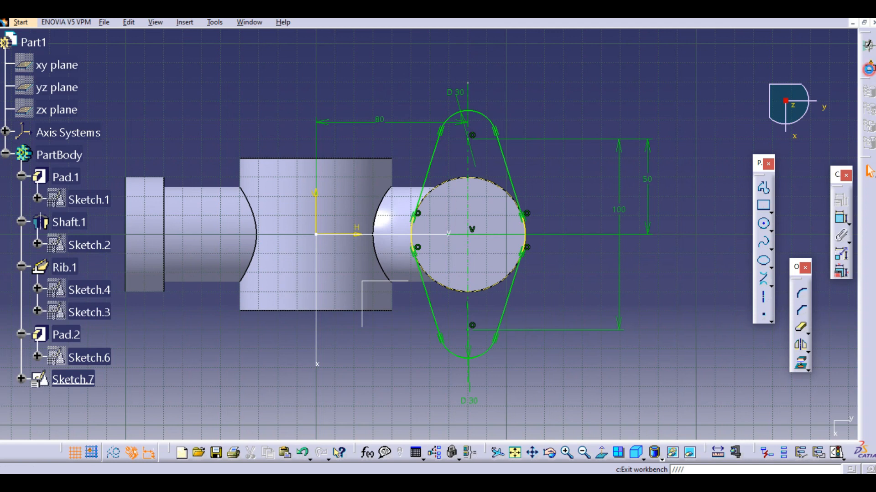
# Exit the sketch and pad the flange profile 10 mm in the reversed direction, down along the elbow.
pyautogui.click(868, 69)
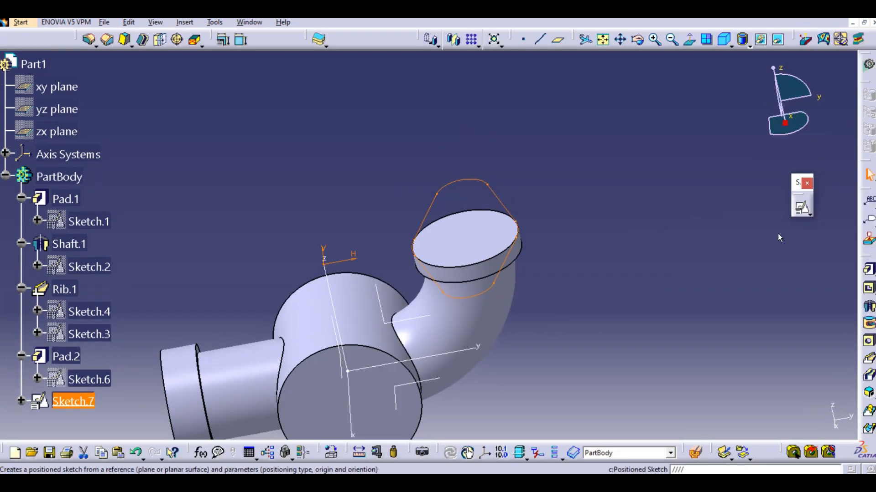
pyautogui.click(867, 269)
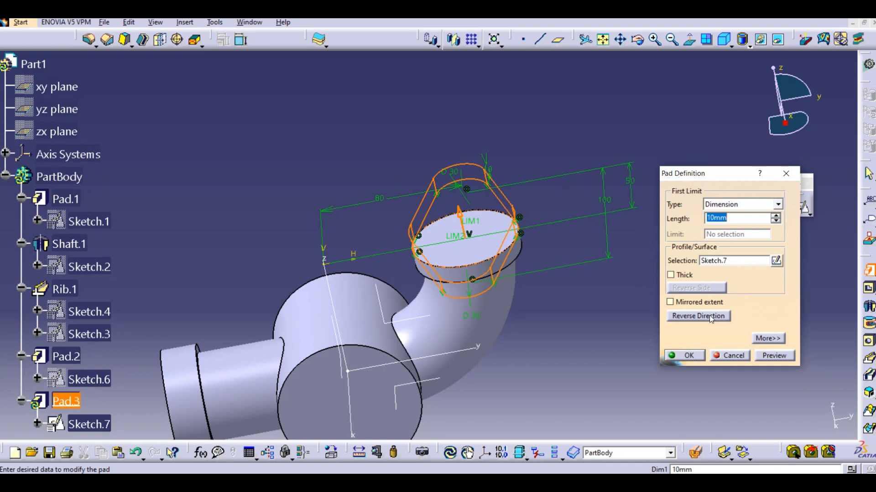
pyautogui.click(710, 316)
pyautogui.moveTo(532, 357); pyautogui.dragTo(551, 301, button='middle')
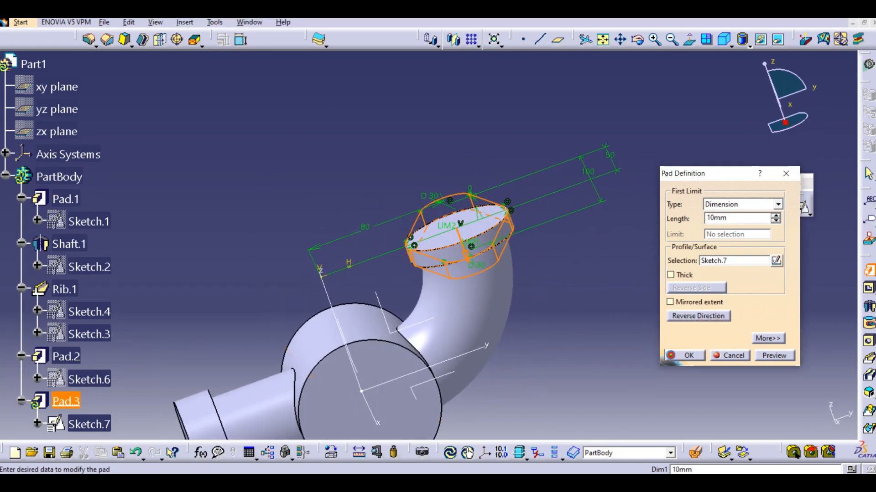
pyautogui.click(684, 356)
pyautogui.click(647, 260)
pyautogui.moveTo(519, 134); pyautogui.dragTo(547, 289, button='middle')
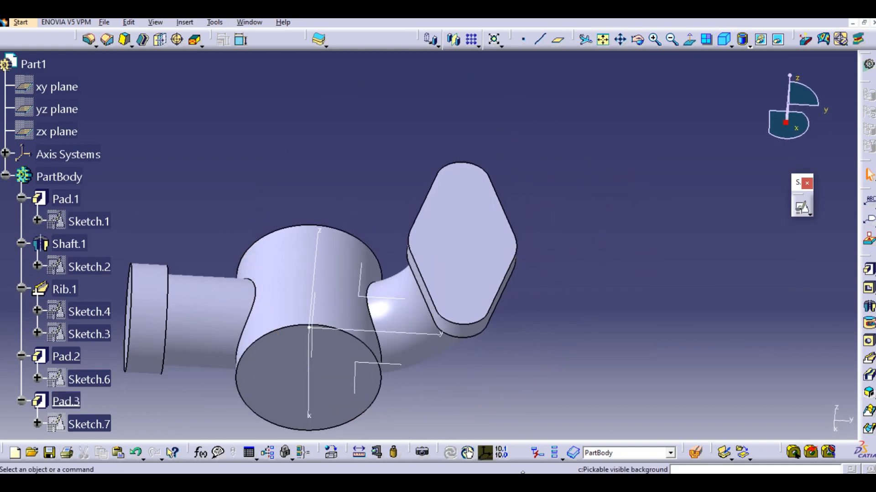
# Check the reference drawing and start a positioned sketch on the absolute axis system's YZ plane.
pyautogui.click(551, 484)
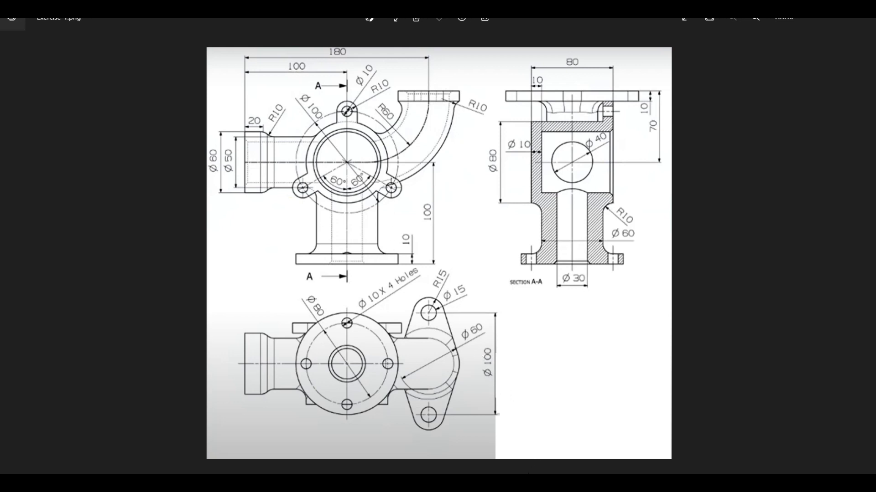
pyautogui.click(528, 483)
pyautogui.moveTo(542, 291); pyautogui.dragTo(577, 267, button='middle')
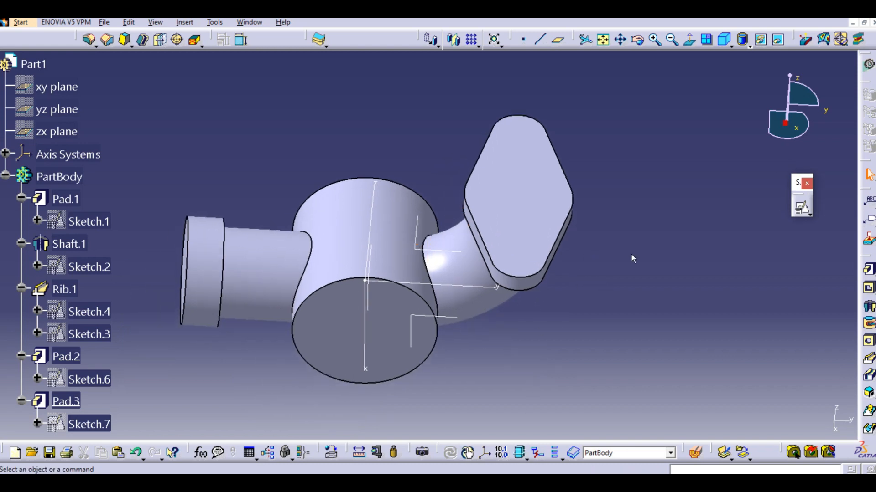
pyautogui.click(802, 207)
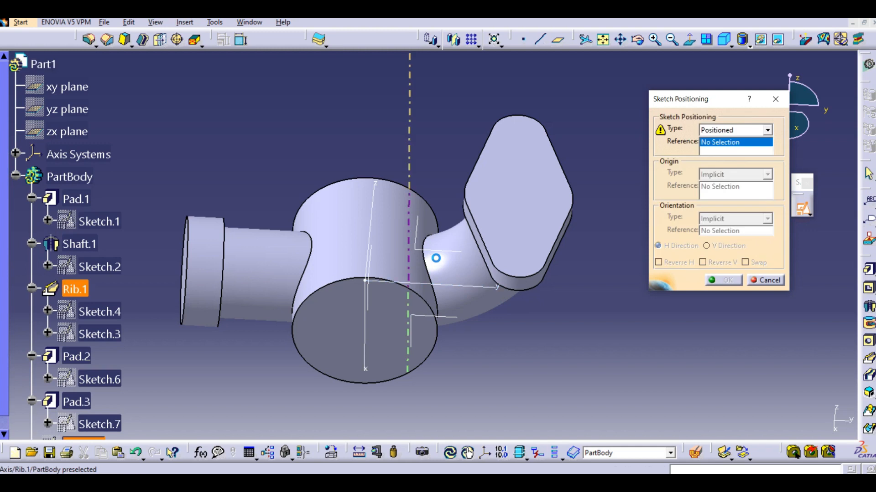
pyautogui.click(426, 251)
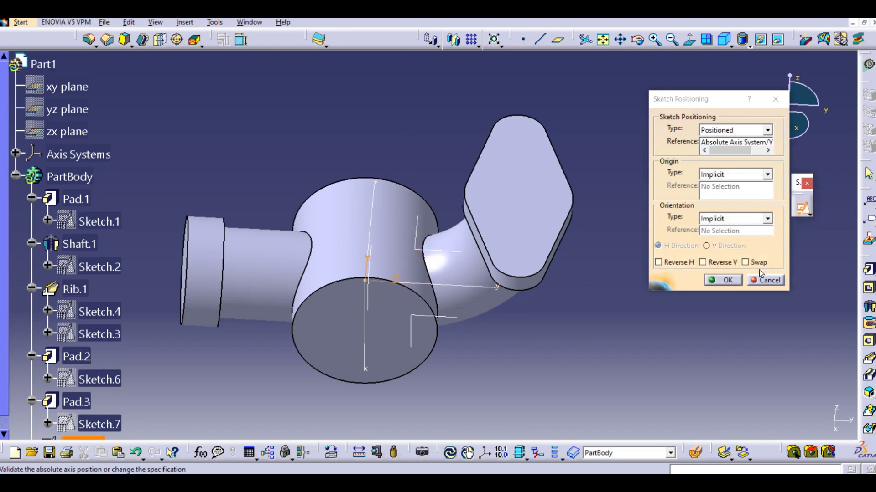
pyautogui.click(732, 280)
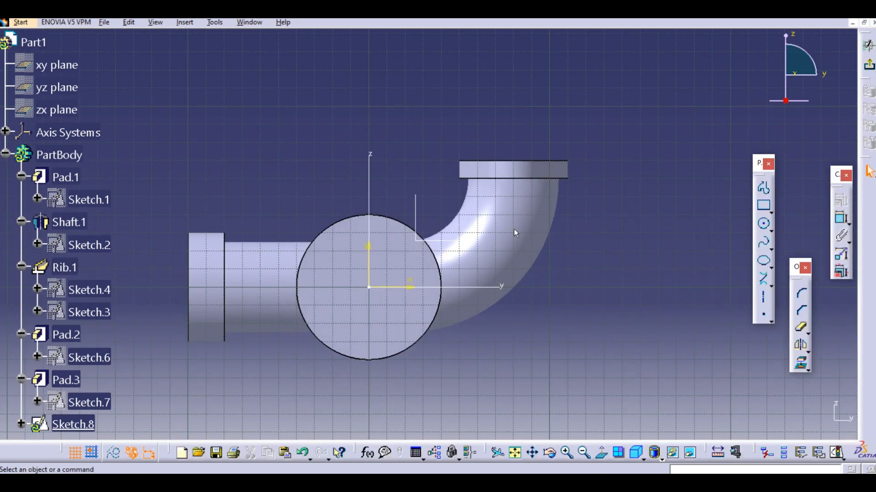
pyautogui.moveTo(520, 232)
pyautogui.mouseDown(button='middle')
pyautogui.moveTo(545, 187)
pyautogui.moveTo(575, 179)
pyautogui.mouseUp(button='middle')
# Sketch a closed stepped half-profile down from the origin, with the stem about 24 mm wide and the bottom flange about 49 mm wide.
pyautogui.click(527, 481)
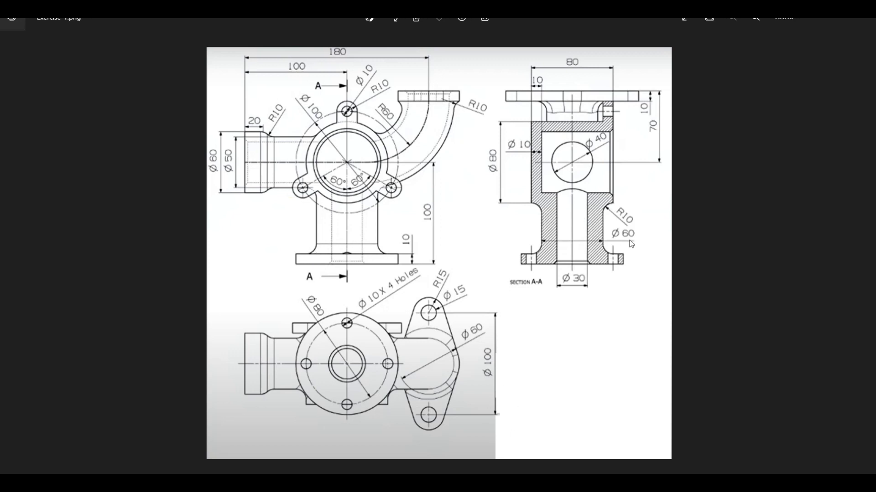
pyautogui.hotkey('alt', 'Tab')
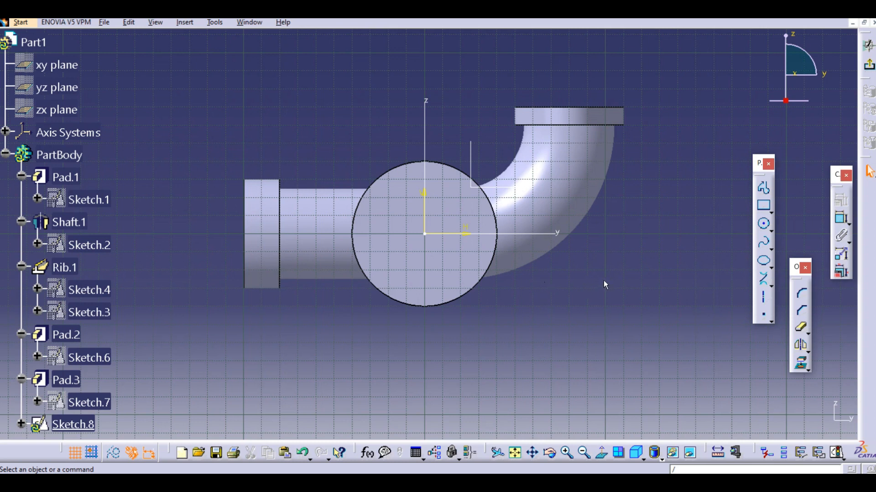
pyautogui.moveTo(699, 233); pyautogui.dragTo(689, 226, button='middle')
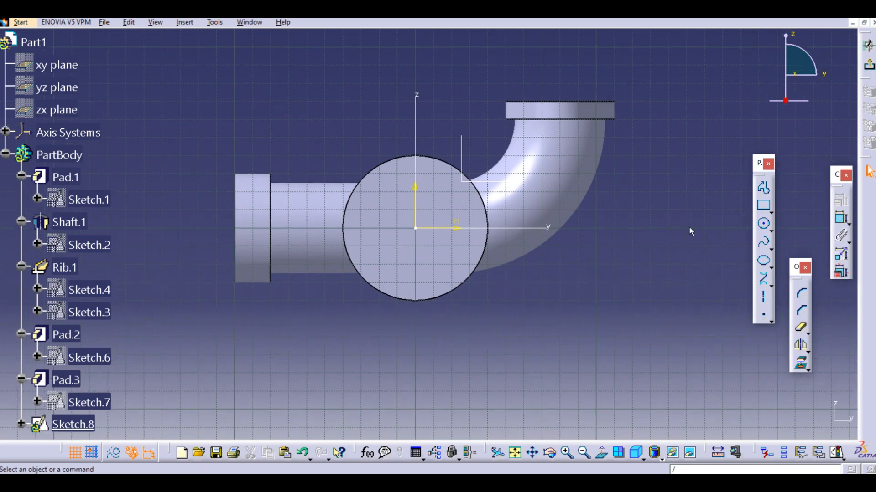
pyautogui.click(763, 188)
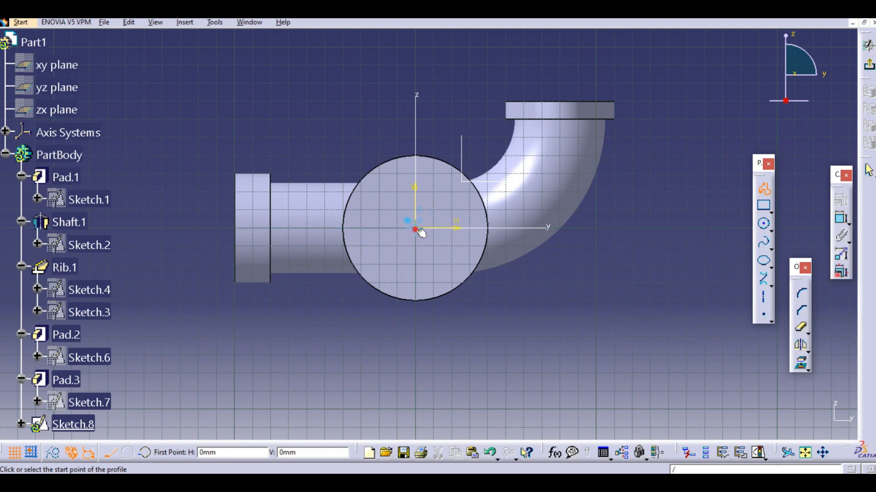
pyautogui.click(415, 230)
pyautogui.moveTo(423, 371); pyautogui.dragTo(438, 318, button='middle')
pyautogui.click(432, 343)
pyautogui.click(339, 343)
pyautogui.click(338, 314)
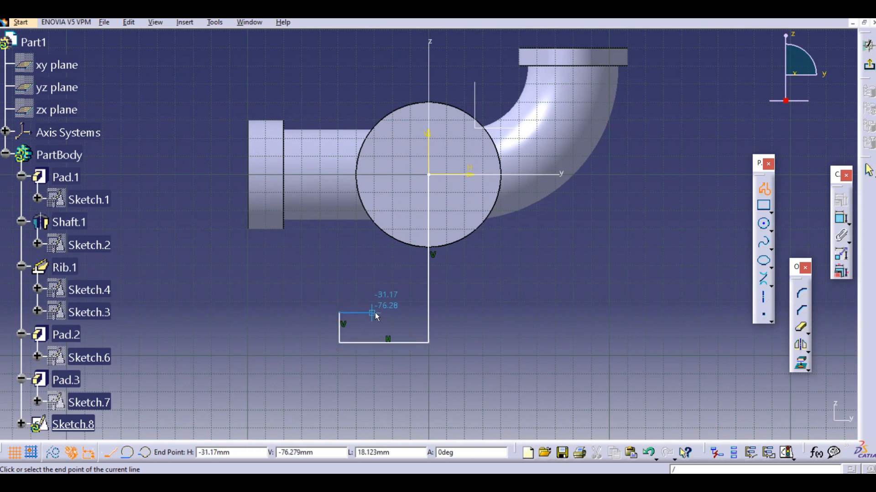
pyautogui.click(384, 313)
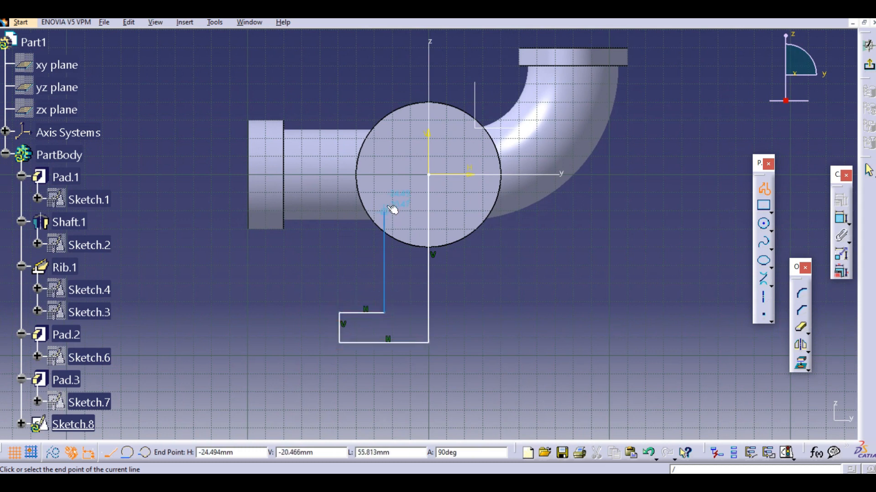
pyautogui.click(384, 175)
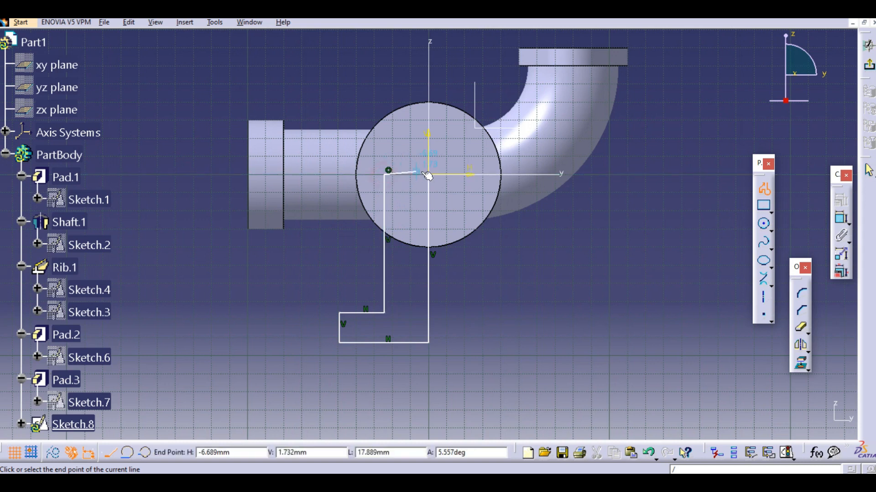
pyautogui.click(430, 175)
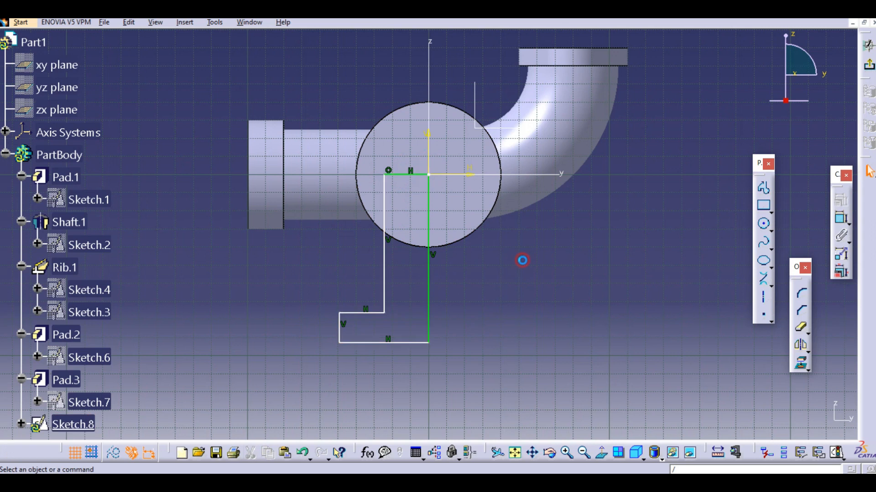
# Dimension the profile's long vertical line on the Z axis to 100 mm.
pyautogui.click(841, 218)
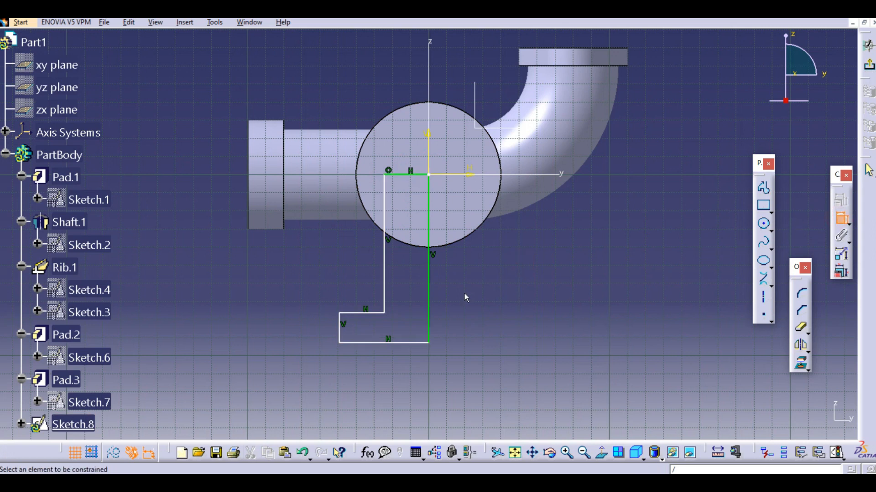
pyautogui.click(431, 289)
pyautogui.click(482, 284)
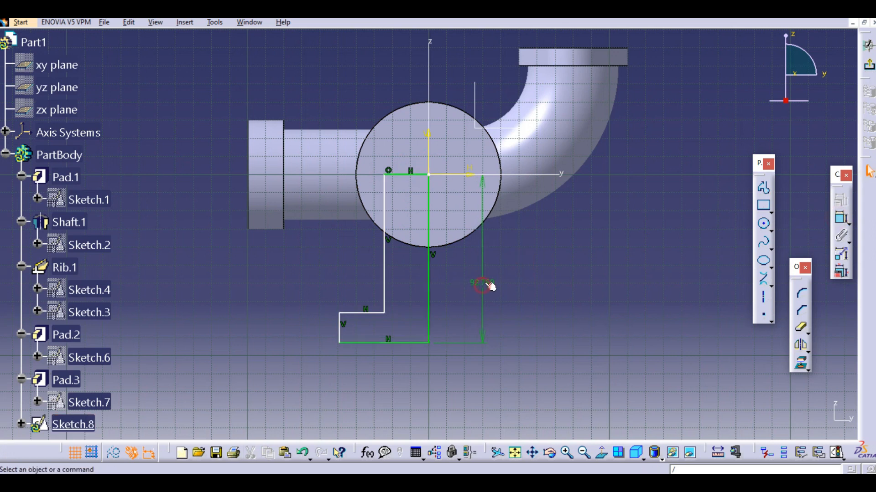
pyautogui.doubleClick(484, 282)
pyautogui.write('100')
pyautogui.press('Return')
# Dimension the profile's bottom horizontal edge to 50 mm.
pyautogui.click(842, 219)
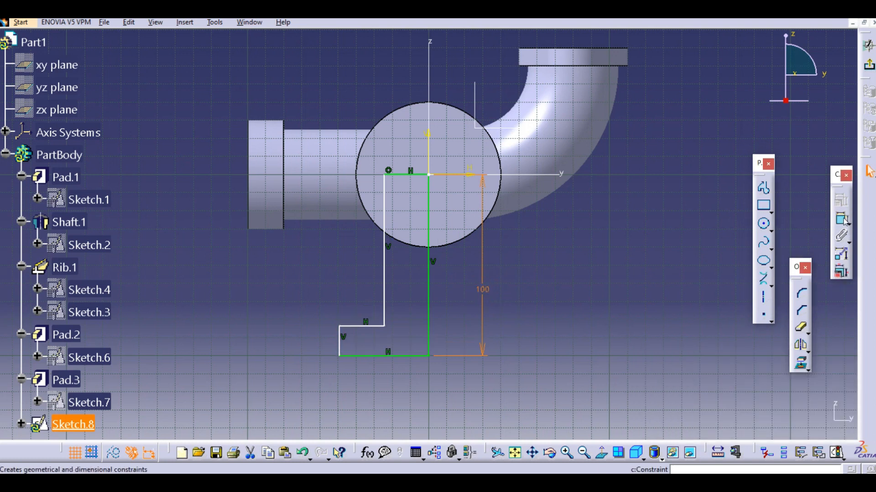
pyautogui.click(415, 357)
pyautogui.click(401, 377)
pyautogui.doubleClick(401, 372)
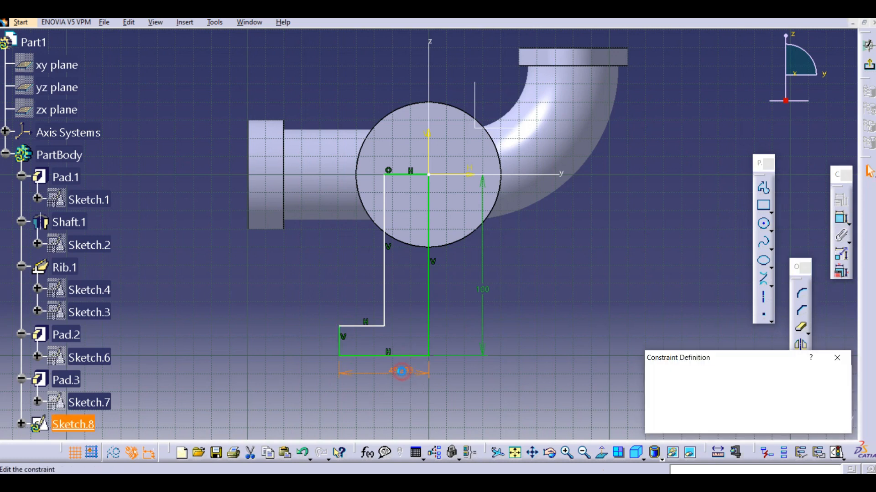
pyautogui.write('50mm')
pyautogui.press('Return')
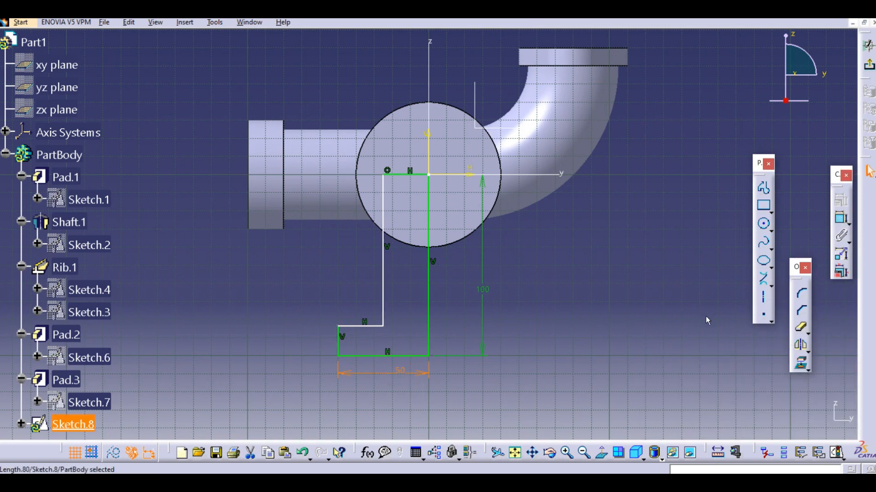
# Dimension the distance between the stem's outer vertical line and the axis line to 30 mm.
pyautogui.click(841, 218)
pyautogui.click(383, 303)
pyautogui.click(428, 301)
pyautogui.click(415, 305)
pyautogui.doubleClick(414, 305)
pyautogui.write('30mm')
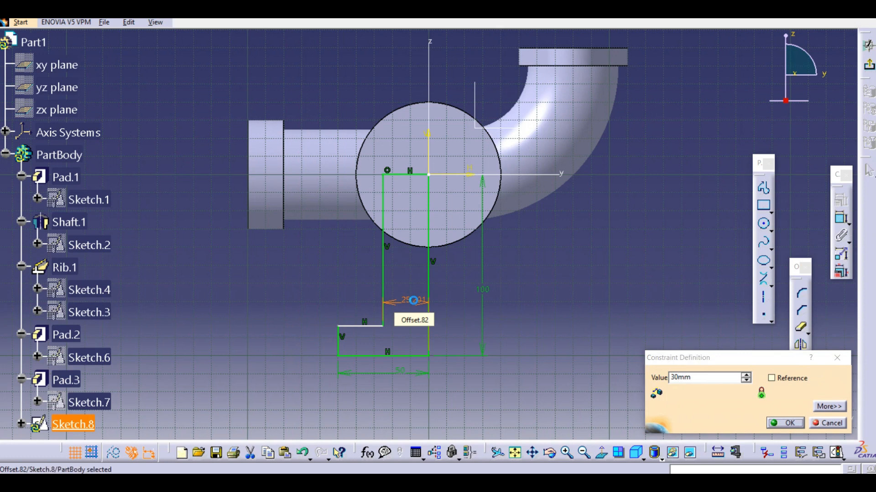
pyautogui.press('Return')
pyautogui.click(563, 328)
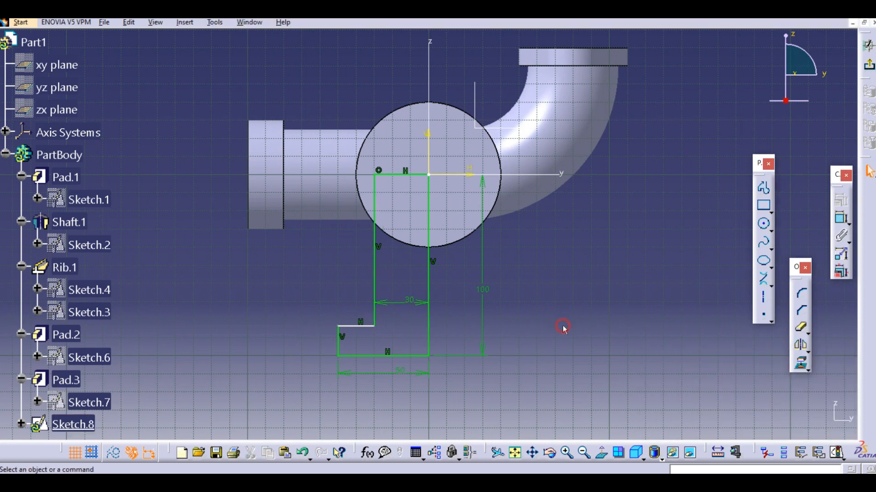
# Dimension the short vertical edge of the flange to 10 mm.
pyautogui.click(840, 218)
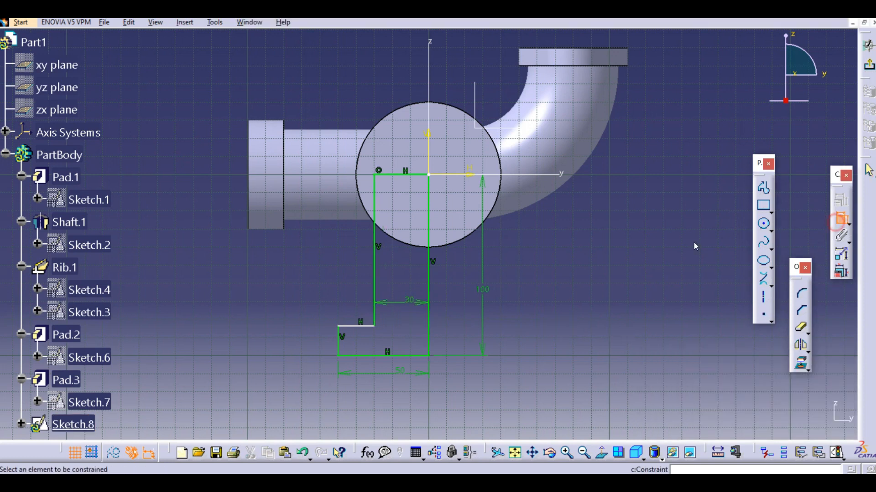
pyautogui.click(338, 337)
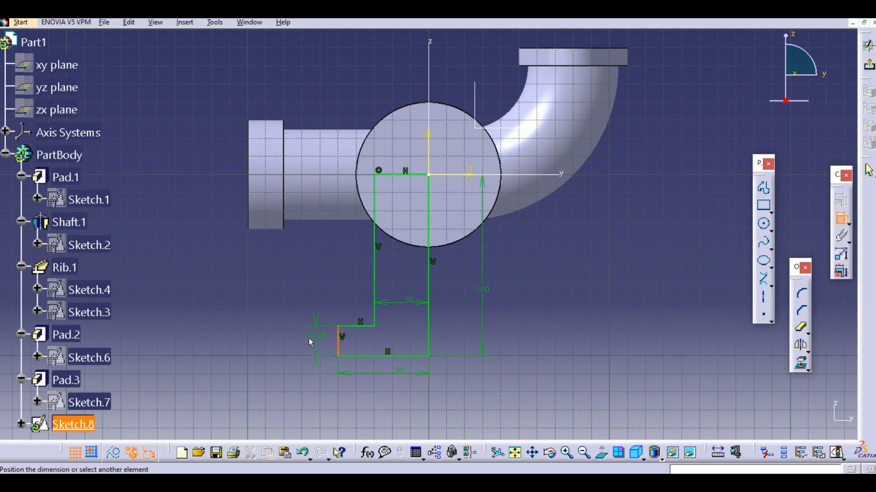
pyautogui.doubleClick(312, 340)
pyautogui.write('10')
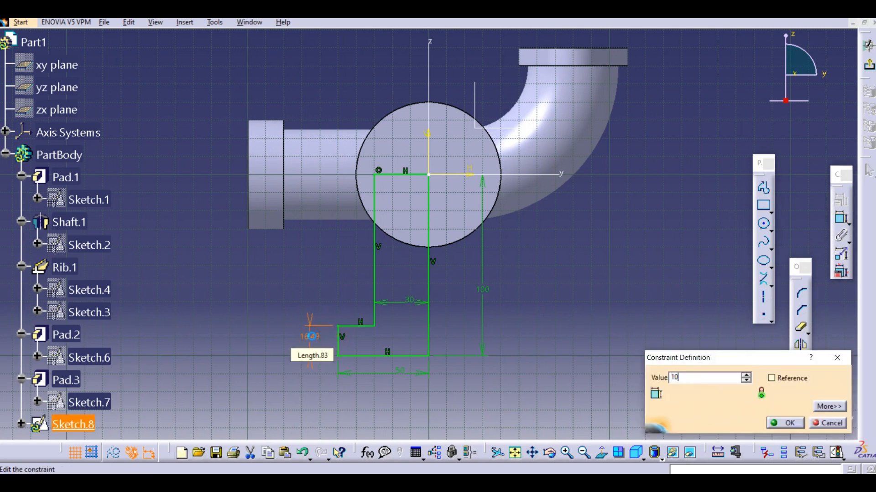
pyautogui.press('Return')
pyautogui.click(604, 361)
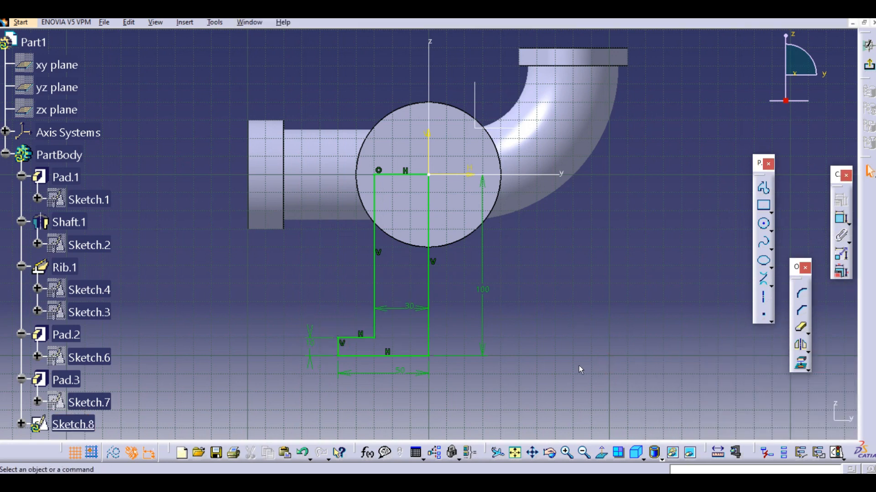
# Exit the sketch and revolve the stepped profile 360° about the vertical Z axis with the Shaft command.
pyautogui.moveTo(300, 276)
pyautogui.mouseDown(button='middle')
pyautogui.moveTo(273, 329)
pyautogui.moveTo(328, 326)
pyautogui.mouseUp(button='middle')
pyautogui.click(869, 65)
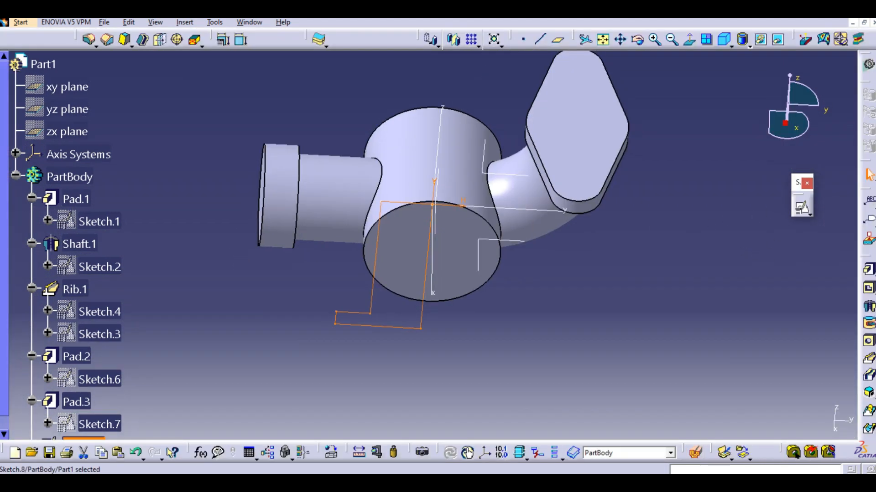
pyautogui.click(869, 307)
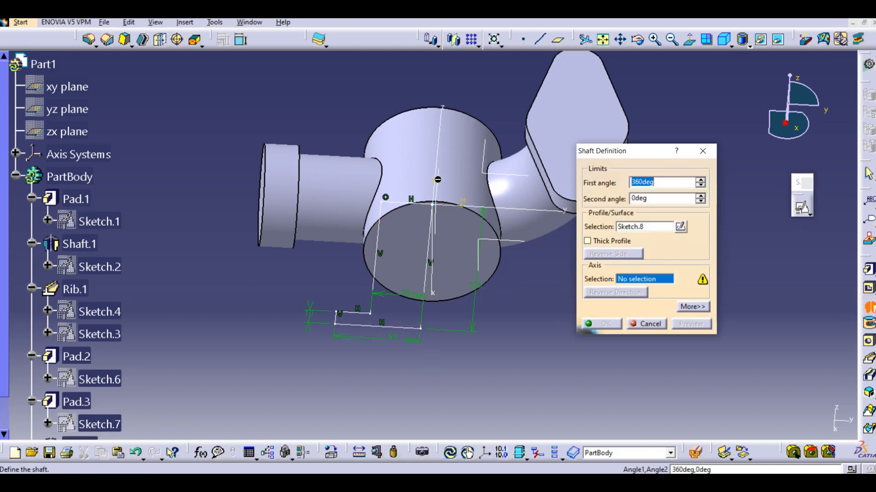
pyautogui.moveTo(437, 182); pyautogui.dragTo(419, 223, button='middle')
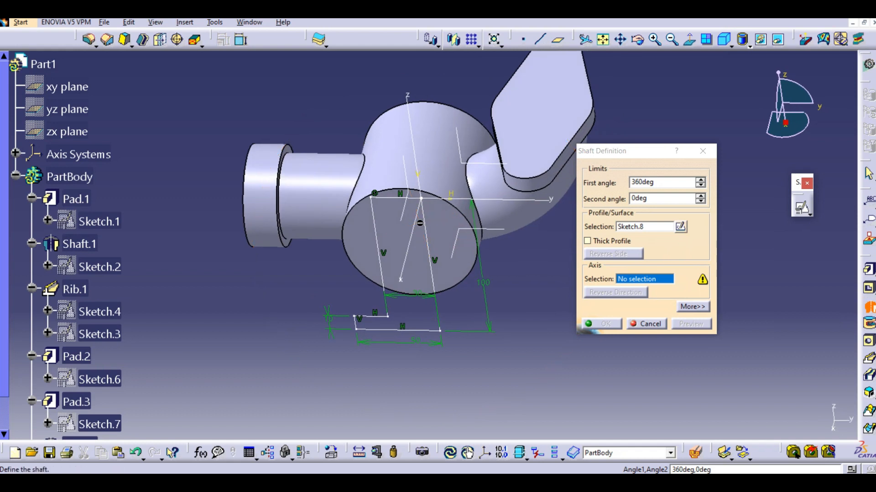
pyautogui.click(427, 176)
pyautogui.moveTo(427, 176); pyautogui.dragTo(486, 171, button='middle')
pyautogui.click(592, 323)
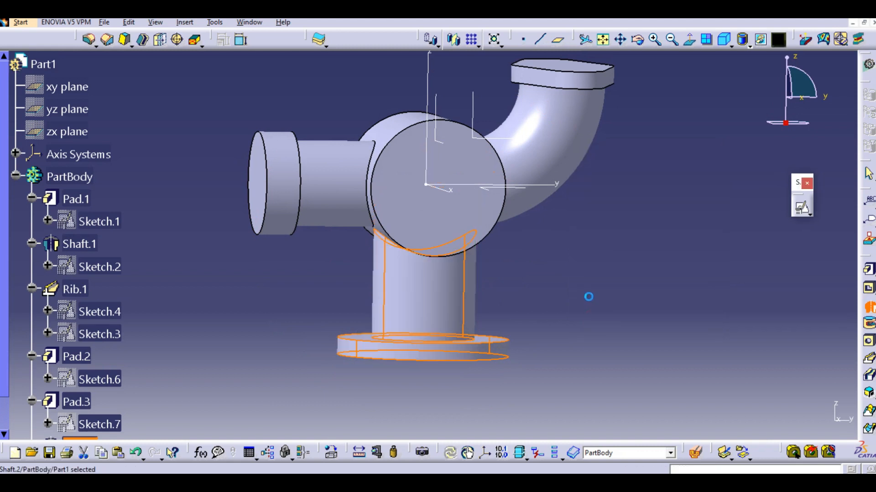
# Start a positioned sketch on the main cylinder's front circular face and bring up the reference drawing.
pyautogui.moveTo(491, 276); pyautogui.dragTo(448, 306, button='middle')
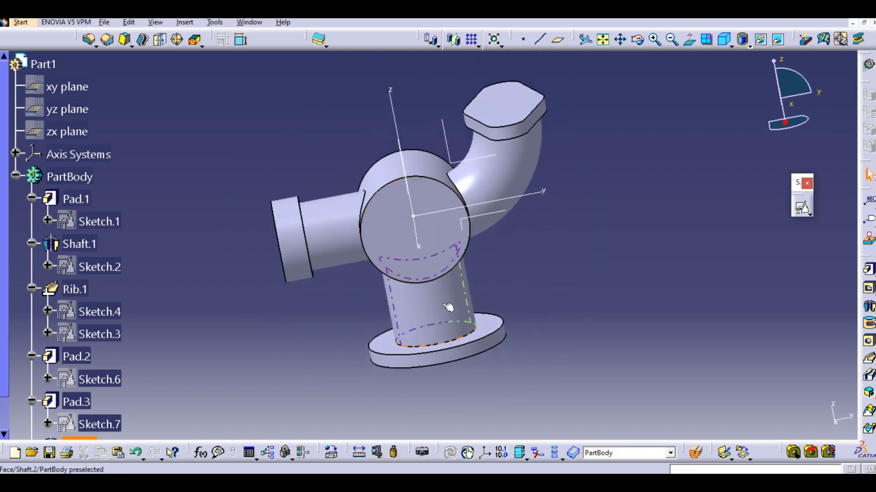
pyautogui.click(535, 482)
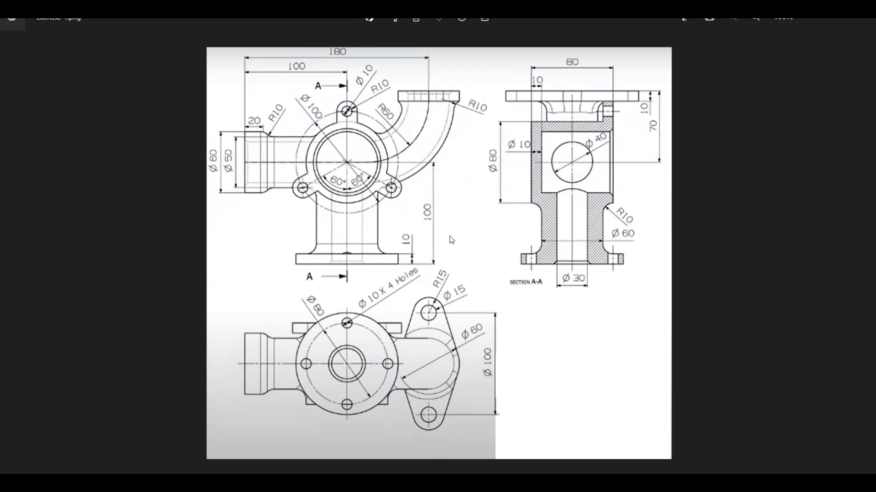
pyautogui.hotkey('alt', 'Tab')
pyautogui.moveTo(422, 265); pyautogui.dragTo(434, 225, button='middle')
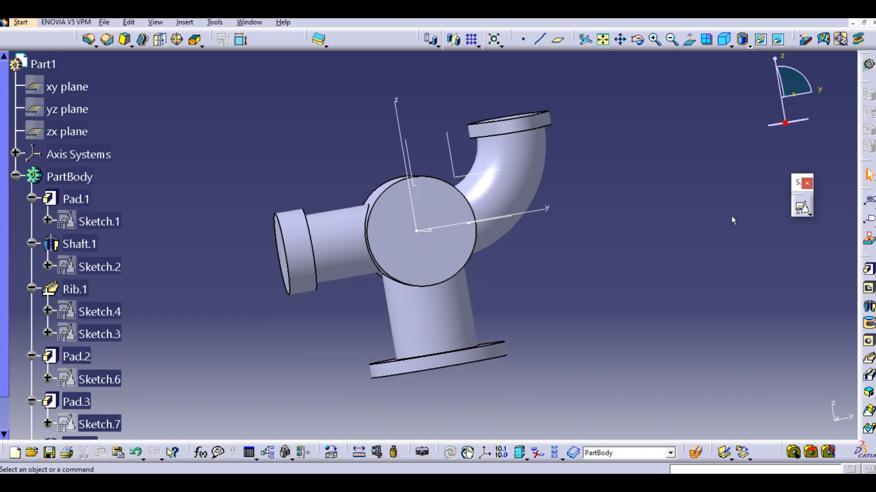
pyautogui.click(799, 210)
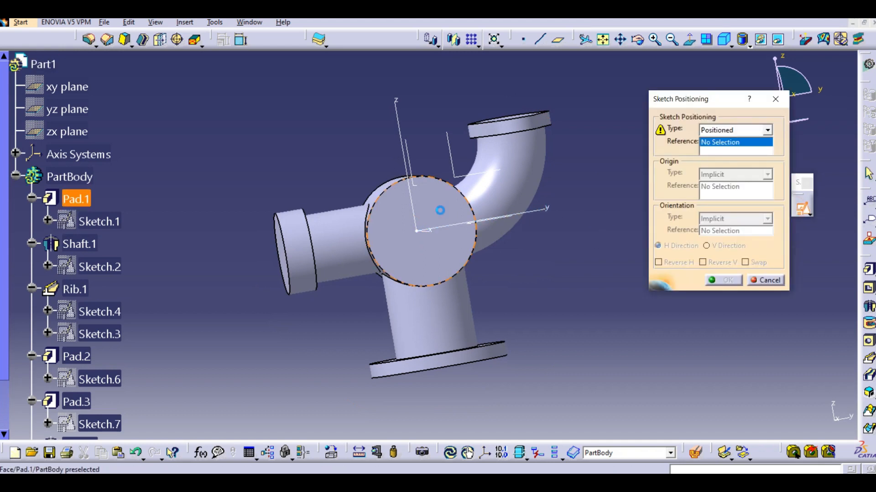
pyautogui.click(456, 210)
pyautogui.click(722, 280)
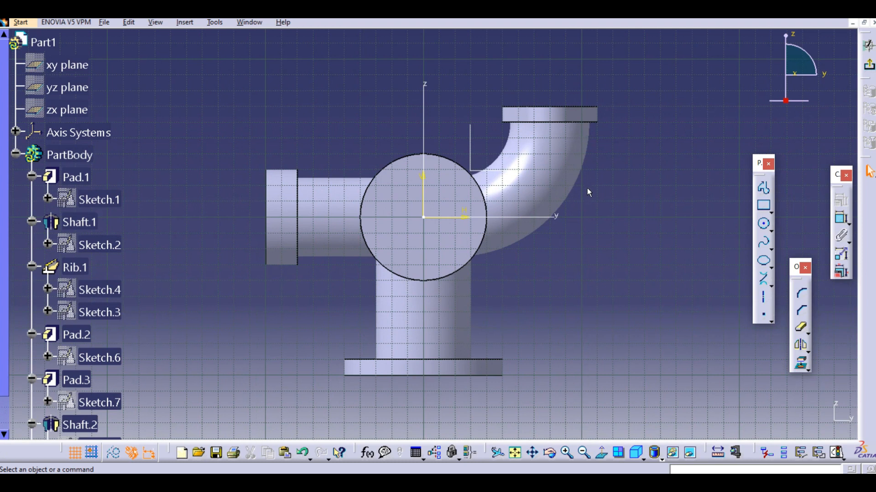
pyautogui.moveTo(587, 188); pyautogui.dragTo(573, 209, button='middle')
pyautogui.moveTo(560, 253); pyautogui.dragTo(578, 224, button='middle')
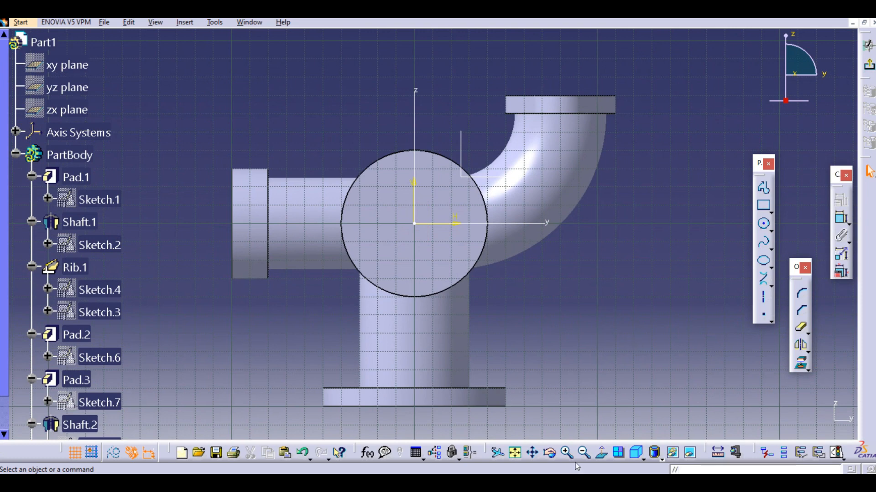
pyautogui.hotkey('alt', 'Tab')
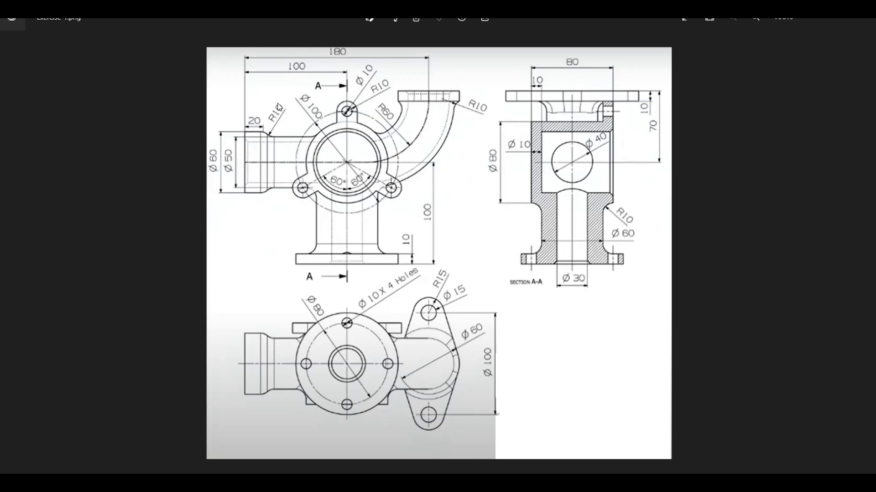
# Draw a circle centred on the sketch origin around the main cylinder and set its diameter to 100 mm.
pyautogui.hotkey('alt', 'Tab')
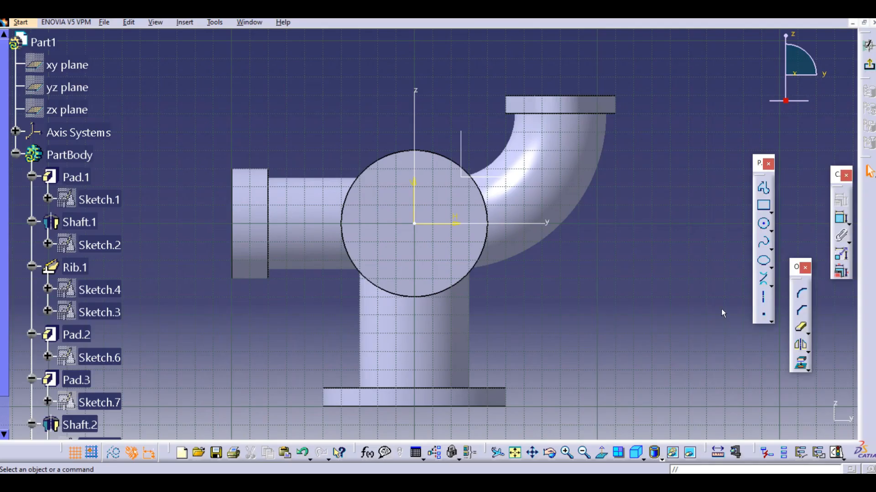
pyautogui.click(763, 223)
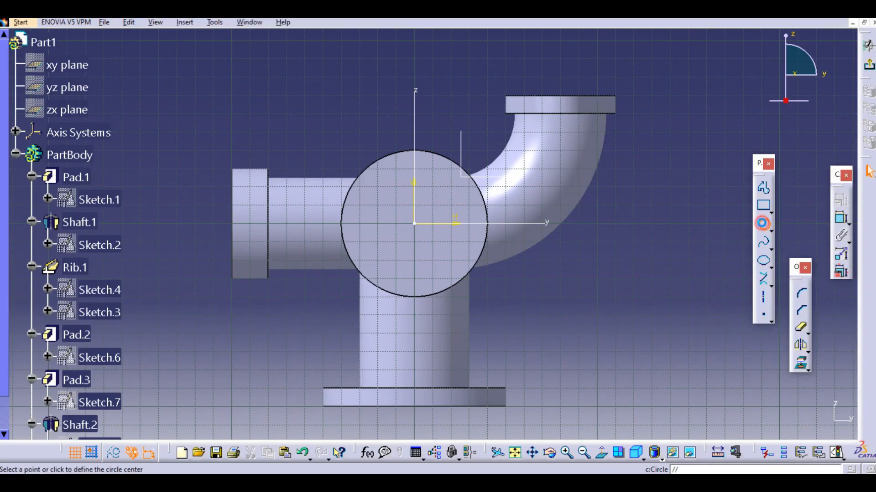
pyautogui.click(415, 224)
pyautogui.click(505, 268)
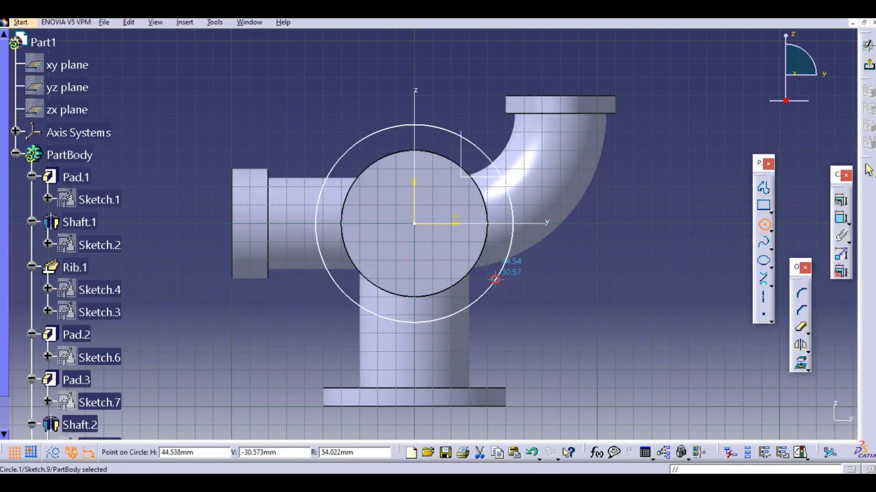
pyautogui.click(838, 221)
pyautogui.click(622, 270)
pyautogui.doubleClick(623, 270)
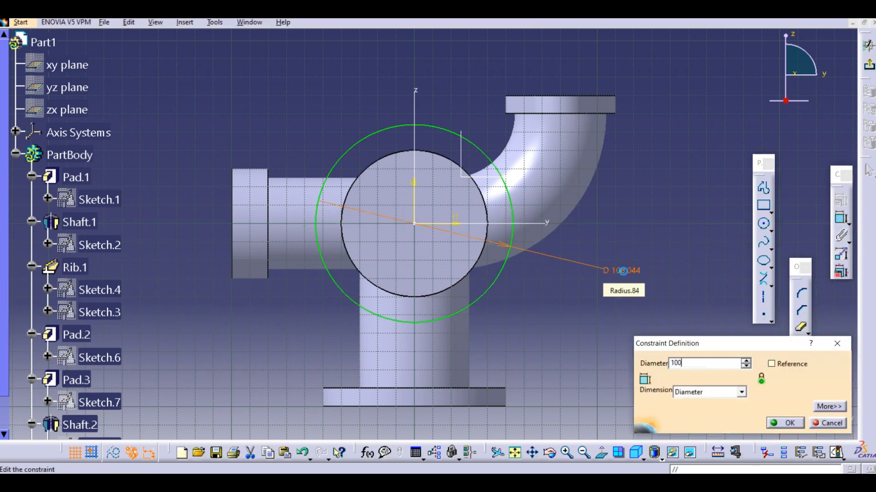
pyautogui.write('100')
pyautogui.press('Return')
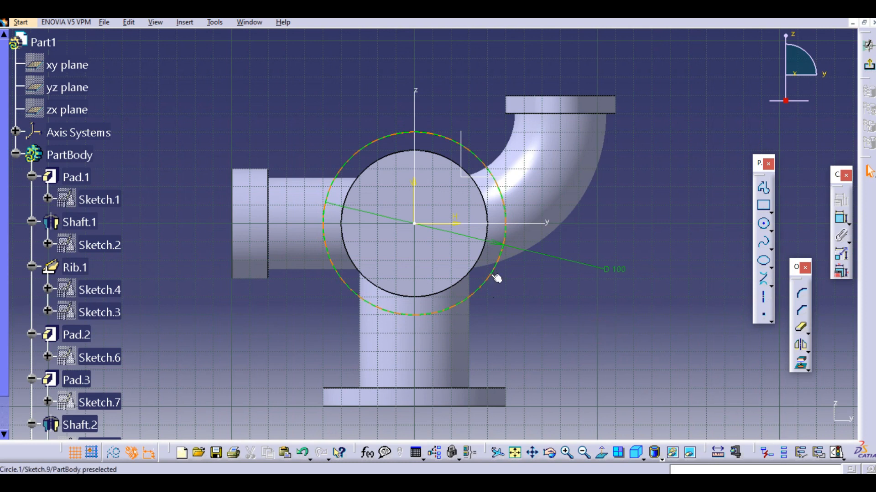
# Convert the 100 mm circle into a construction element.
pyautogui.click(495, 278)
pyautogui.click(114, 453)
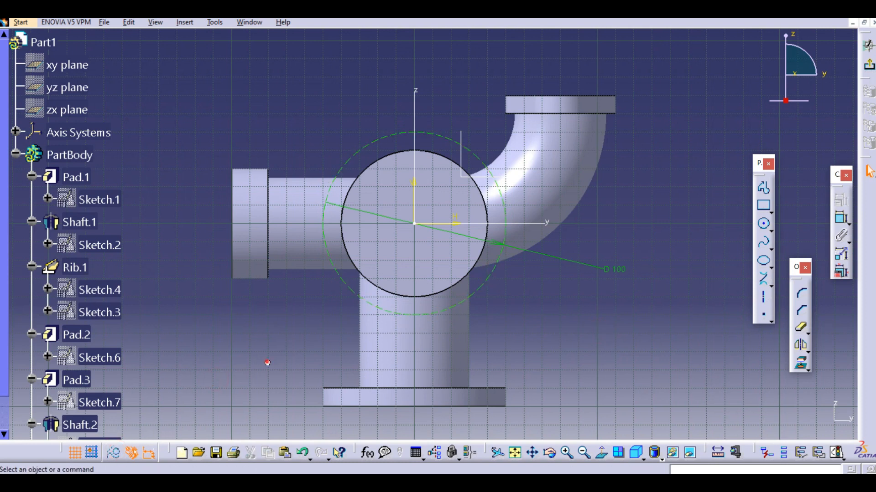
pyautogui.moveTo(561, 282); pyautogui.dragTo(555, 270, button='middle')
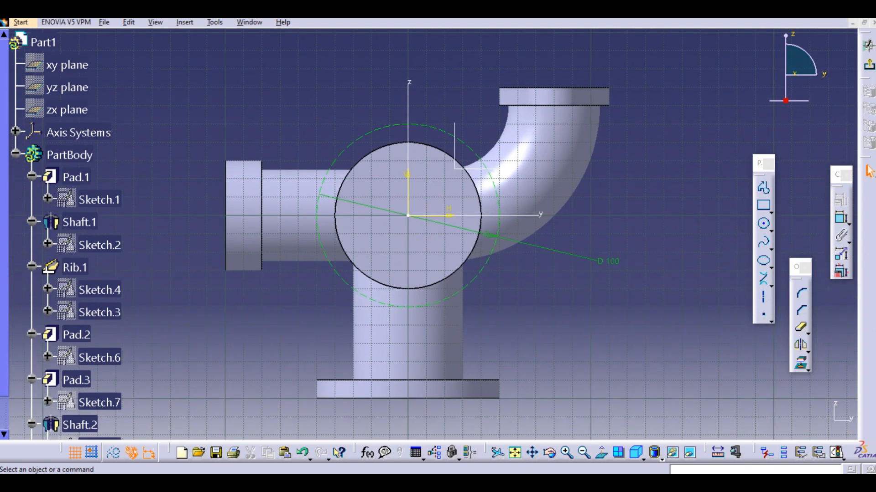
# Check the reference drawing and draw a circle of about 7.6 mm radius where the construction circle crosses the vertical axis above the cylinder.
pyautogui.hotkey('alt', 'Tab')
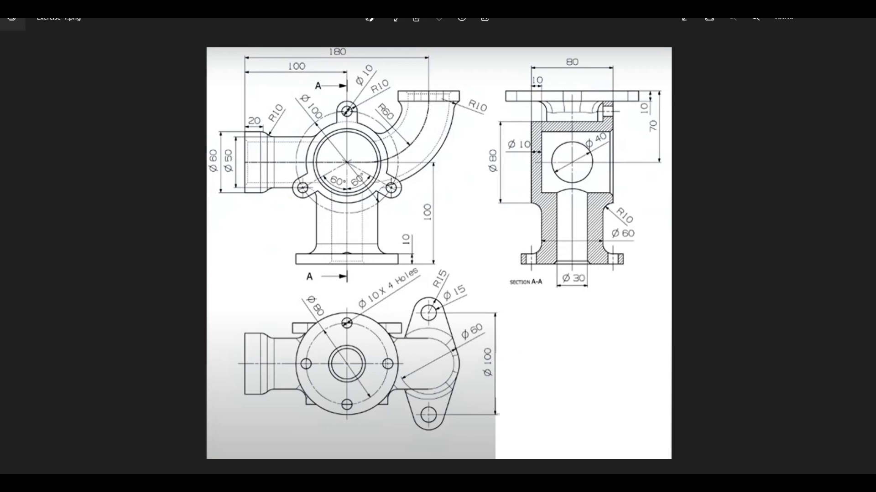
pyautogui.hotkey('alt', 'Tab')
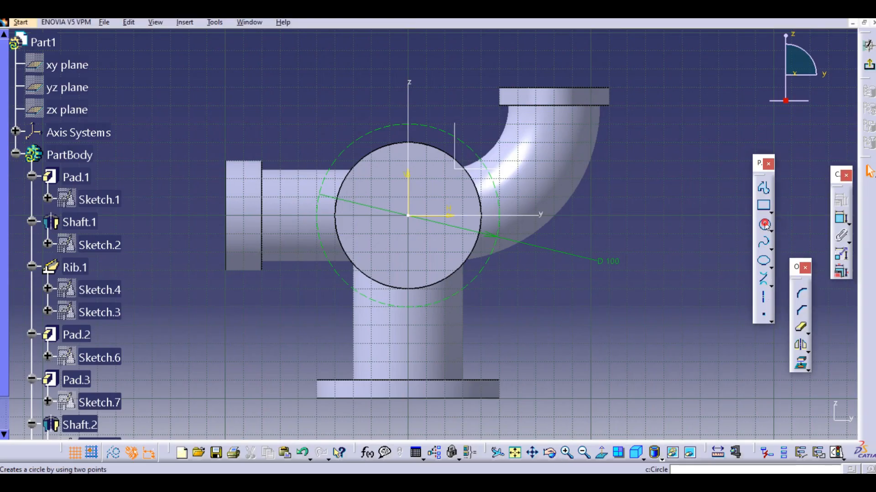
pyautogui.click(765, 225)
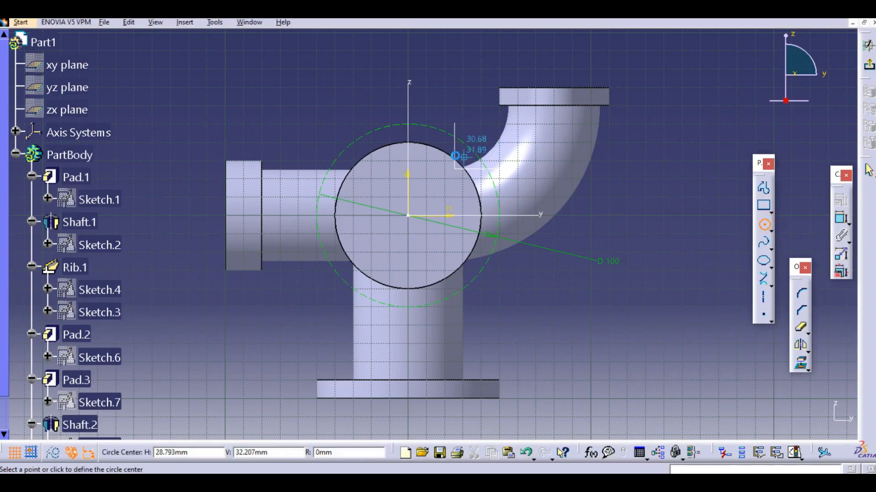
pyautogui.click(413, 125)
pyautogui.click(420, 136)
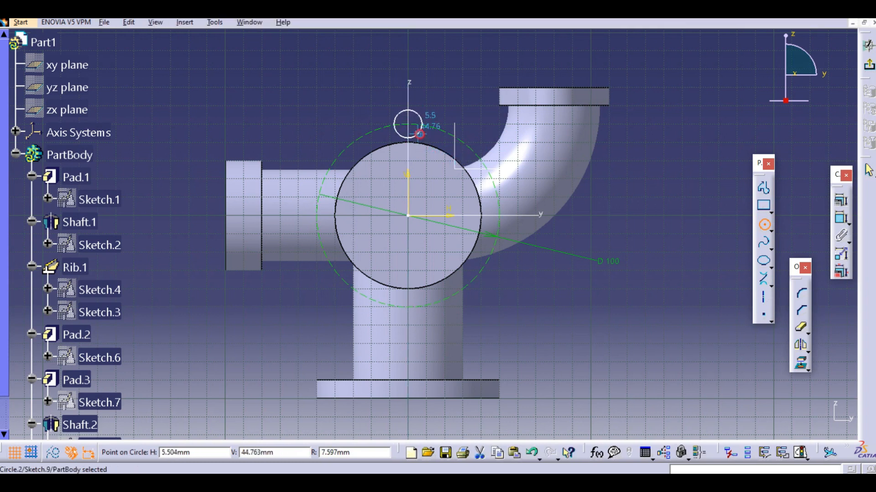
# Draw a larger circle concentric with the small one on the construction circle and set its diameter to 20 mm.
pyautogui.click(765, 225)
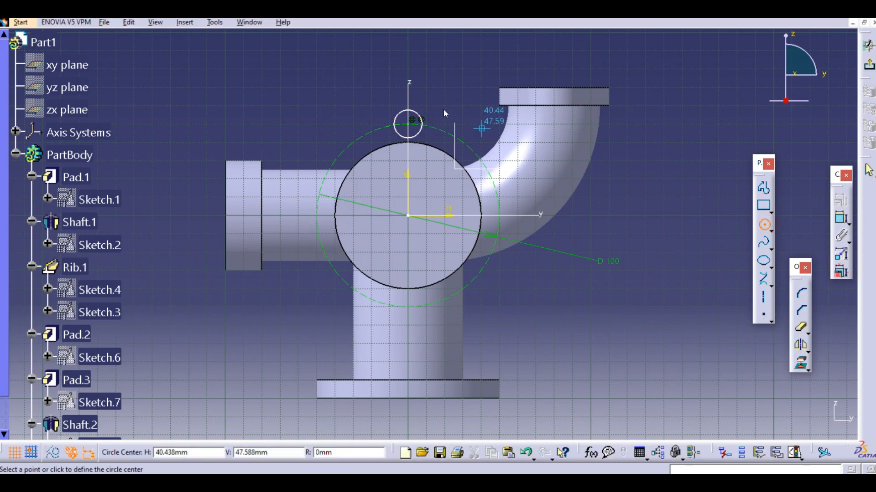
pyautogui.click(413, 122)
pyautogui.click(437, 137)
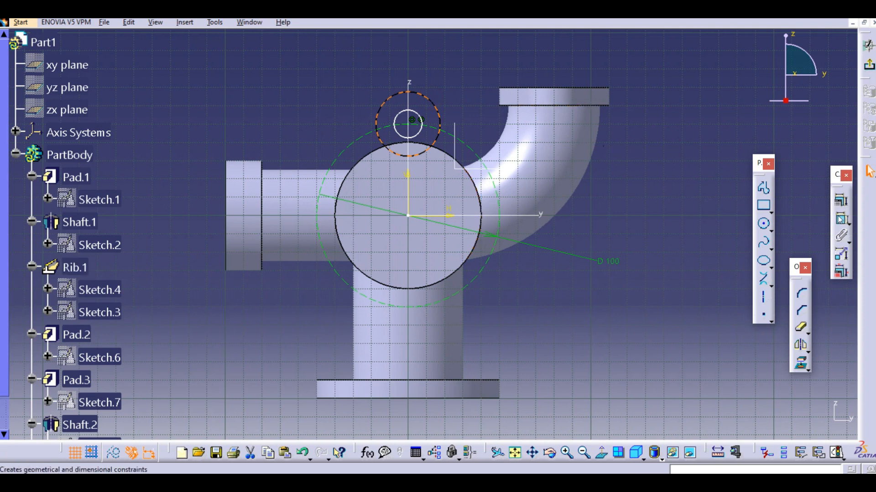
pyautogui.click(840, 201)
pyautogui.click(450, 70)
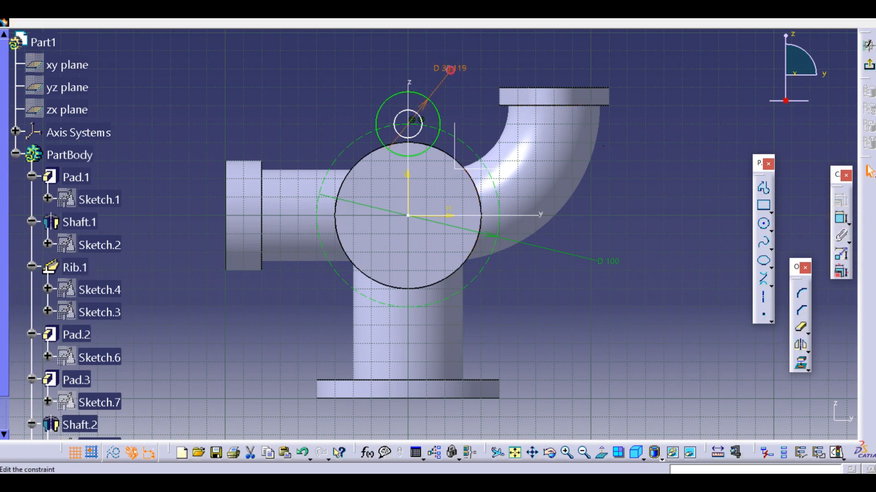
pyautogui.doubleClick(450, 71)
pyautogui.press('Return')
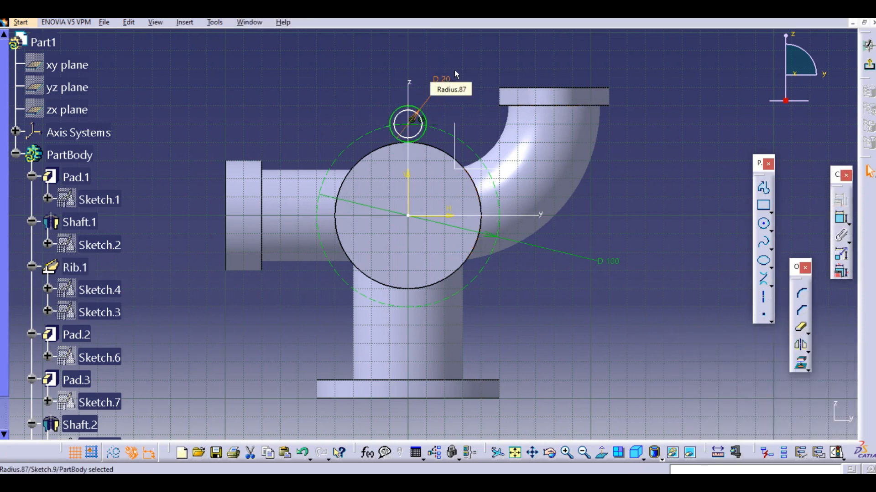
# Project the main cylinder's circular front edge into the sketch.
pyautogui.keyDown('ctrl'); pyautogui.moveTo(455, 90); pyautogui.dragTo(453, 216, button='middle'); pyautogui.keyUp('ctrl')
pyautogui.moveTo(451, 176)
pyautogui.keyDown('ctrl'); pyautogui.mouseDown(button='middle')
pyautogui.moveTo(451, 151)
pyautogui.moveTo(464, 201)
pyautogui.mouseUp(button='middle'); pyautogui.keyUp('ctrl')
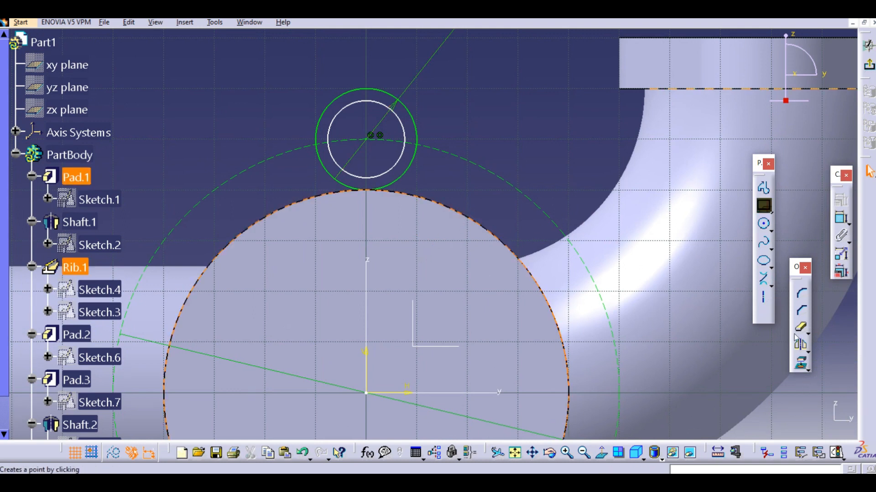
pyautogui.click(801, 364)
pyautogui.moveTo(475, 194); pyautogui.dragTo(450, 212, button='middle')
pyautogui.click(463, 206)
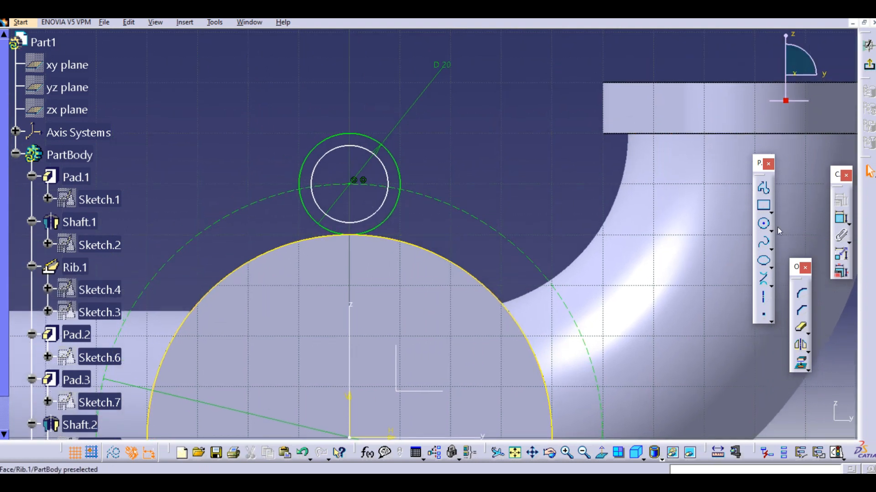
# Delete the smaller circle inside the 20 mm circle.
pyautogui.click(354, 147)
pyautogui.press('Delete')
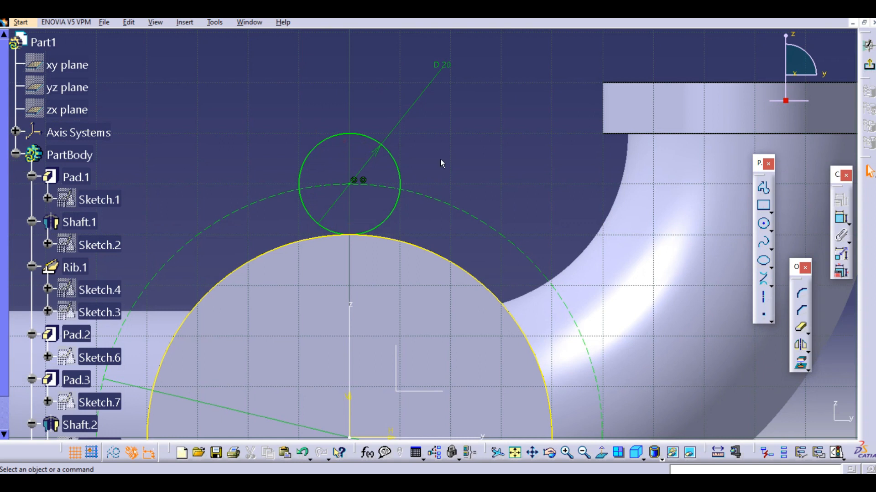
pyautogui.moveTo(440, 159); pyautogui.dragTo(449, 156, button='middle')
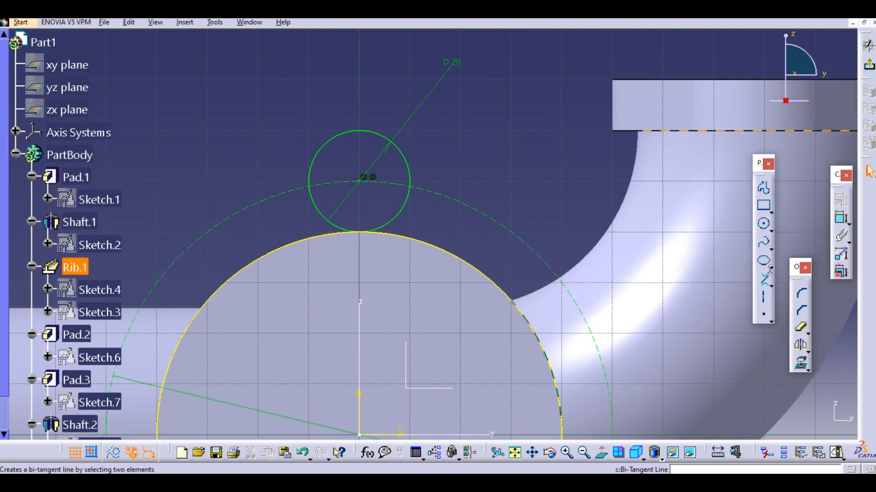
# Sketch a vertical line about 17 mm long from the right side of the 20 mm circle down into the cylinder face.
pyautogui.click(763, 187)
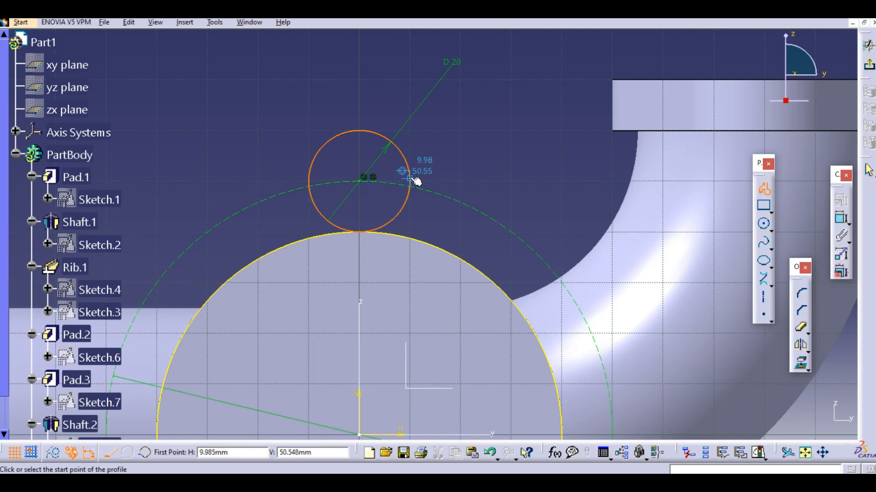
pyautogui.click(409, 179)
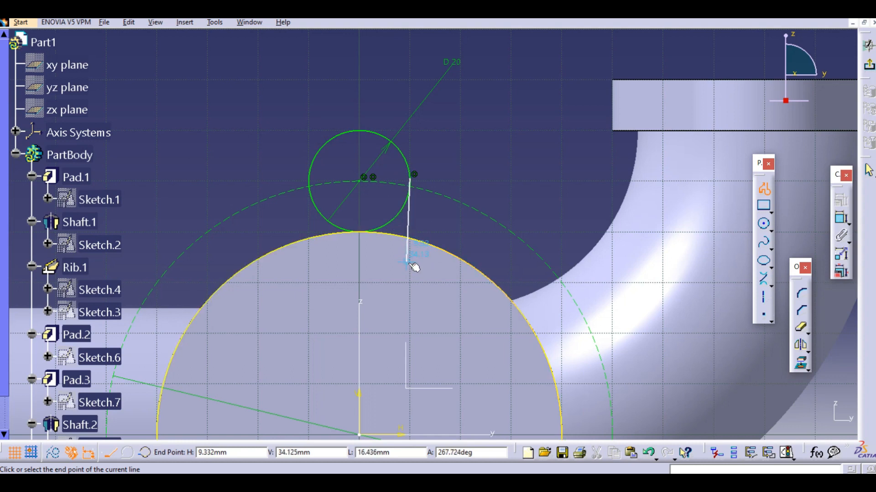
pyautogui.click(410, 263)
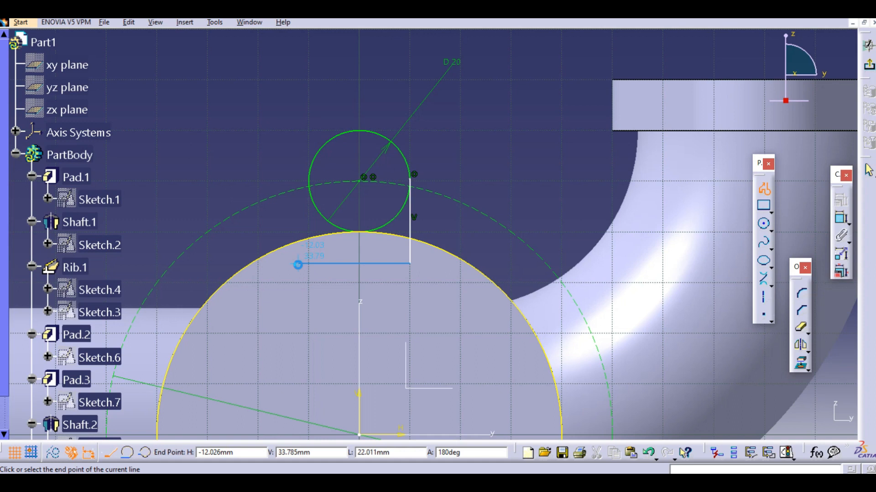
pyautogui.press('Escape')
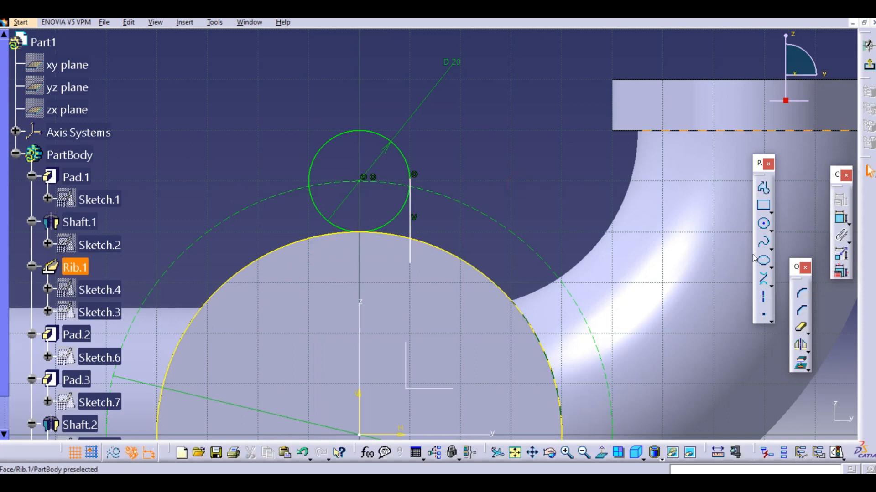
# Sketch a vertical line about 19 mm long down from the circle's left side and join it to the right line with a horizontal line.
pyautogui.click(763, 187)
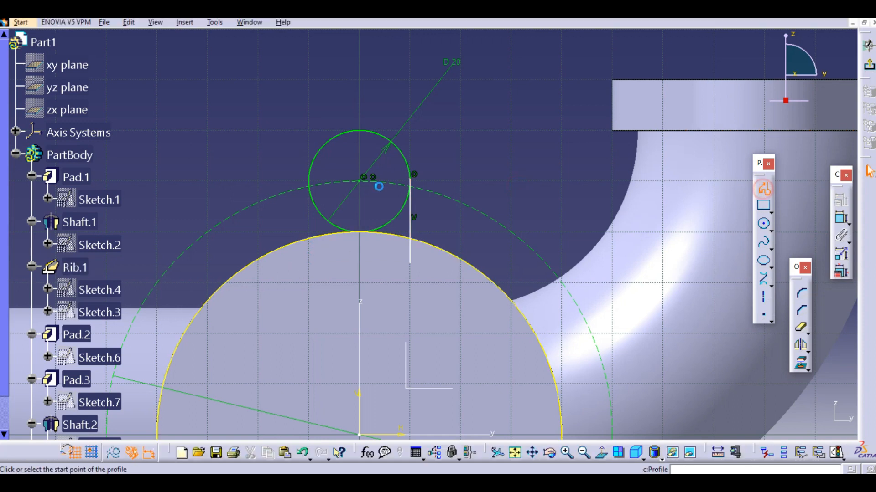
pyautogui.click(310, 178)
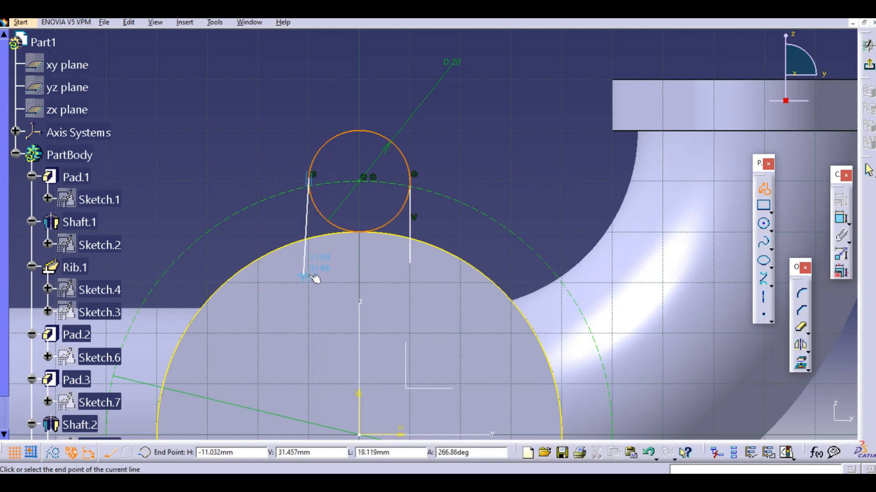
pyautogui.click(310, 276)
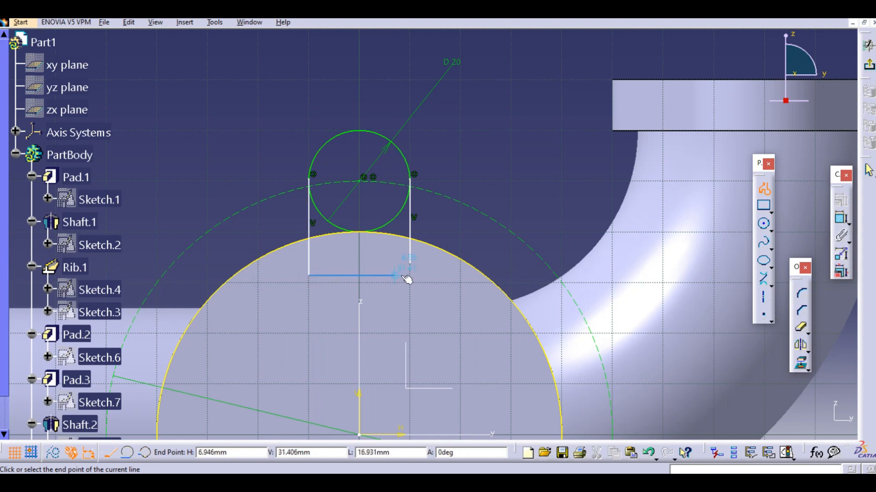
pyautogui.click(411, 276)
pyautogui.click(410, 264)
pyautogui.press('Escape')
pyautogui.click(507, 168)
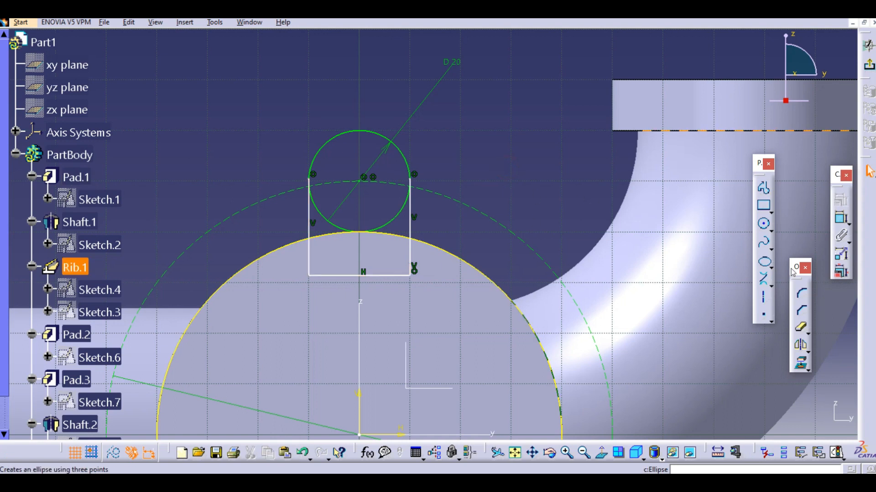
# Apply a tangency constraint between the right vertical line and the 20 mm circle.
pyautogui.click(841, 220)
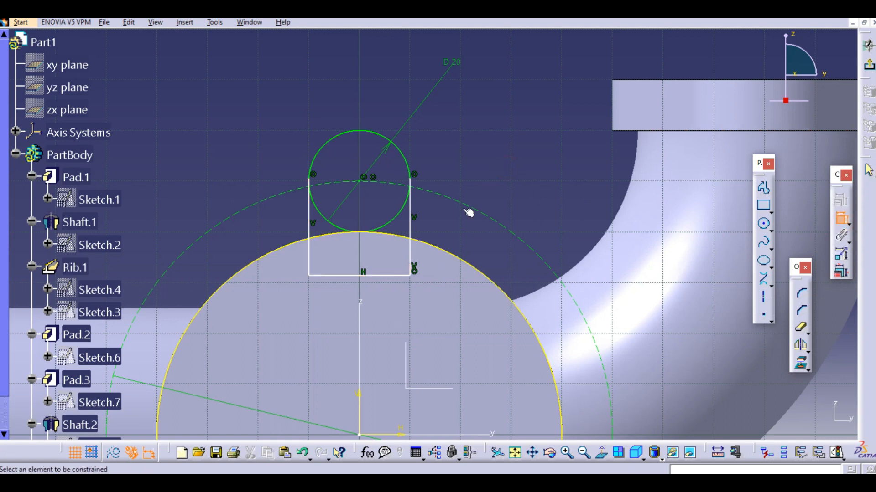
pyautogui.click(409, 210)
pyautogui.click(411, 203)
pyautogui.rightClick(486, 149)
pyautogui.click(520, 198)
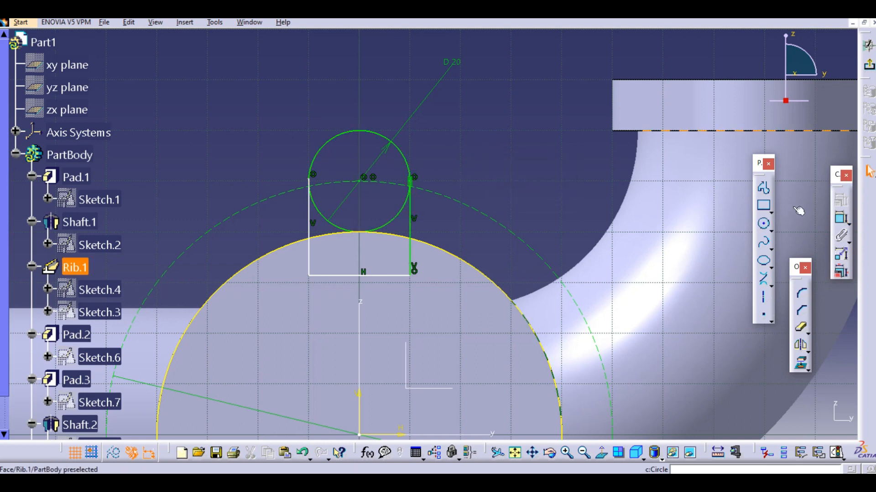
# Apply a tangency constraint between the left vertical line and the 20 mm circle.
pyautogui.click(839, 222)
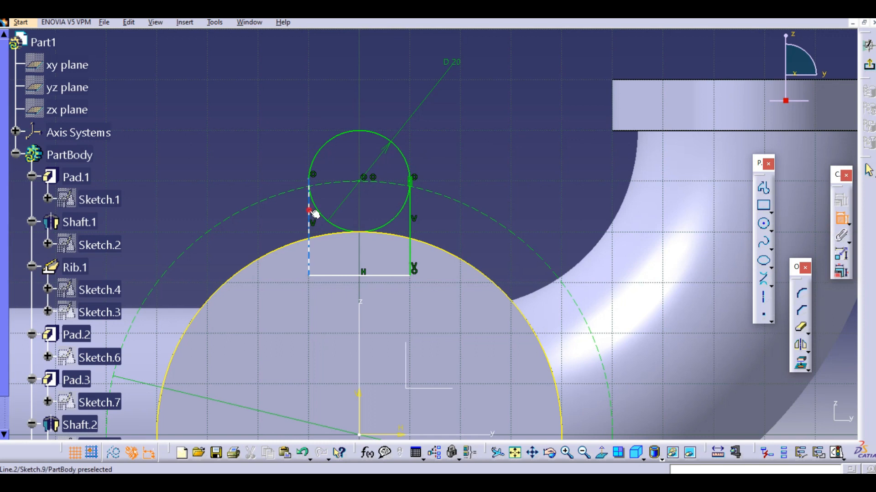
pyautogui.click(311, 206)
pyautogui.click(314, 204)
pyautogui.rightClick(287, 131)
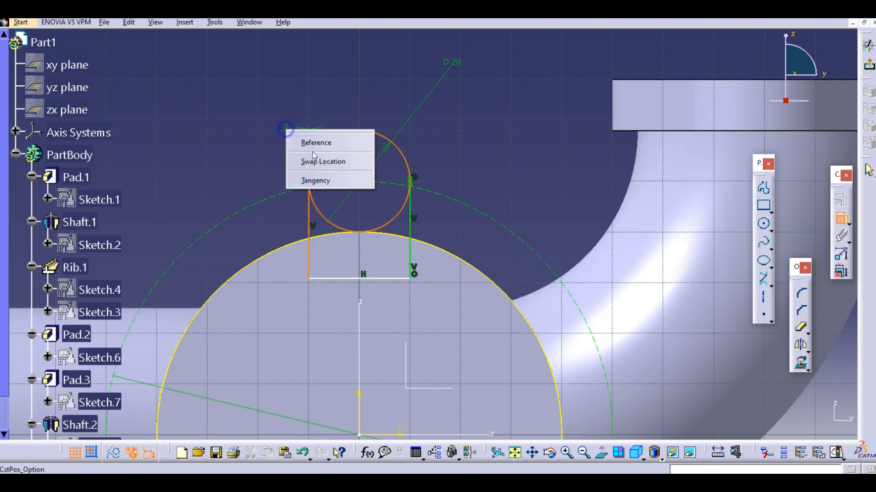
pyautogui.click(315, 179)
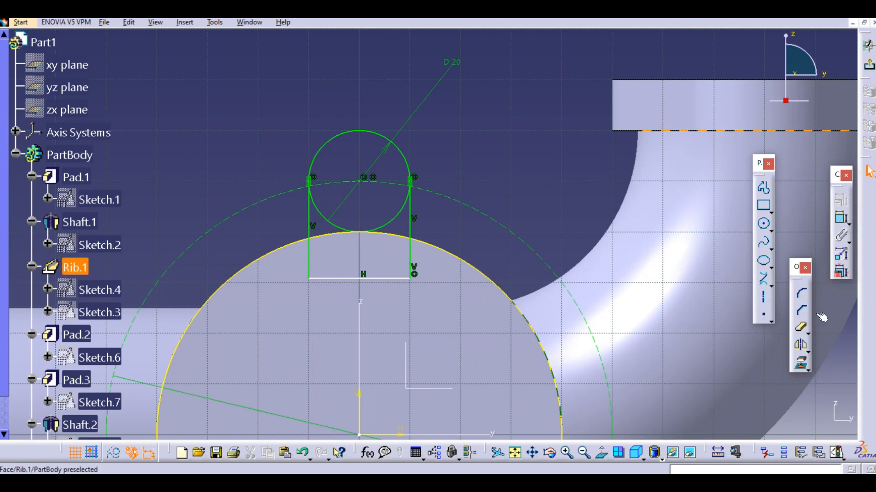
# Quick Trim the circle's lower arc and the projected cylinder edge, leaving a closed round-topped tab outline.
pyautogui.click(801, 327)
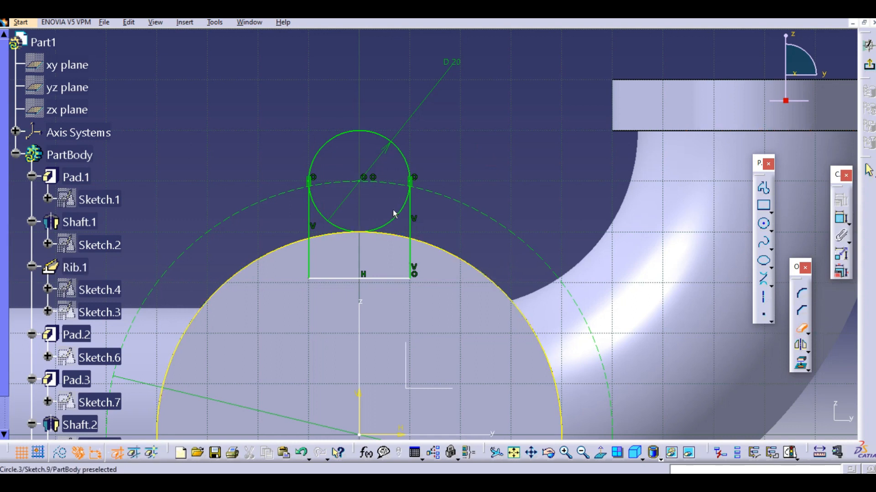
pyautogui.click(381, 218)
pyautogui.click(335, 226)
pyautogui.click(333, 235)
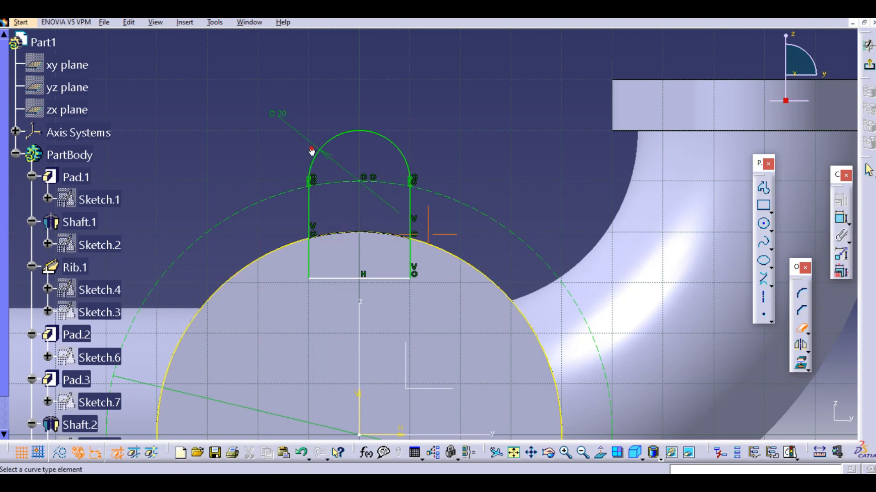
pyautogui.moveTo(311, 151); pyautogui.dragTo(316, 183, button='middle')
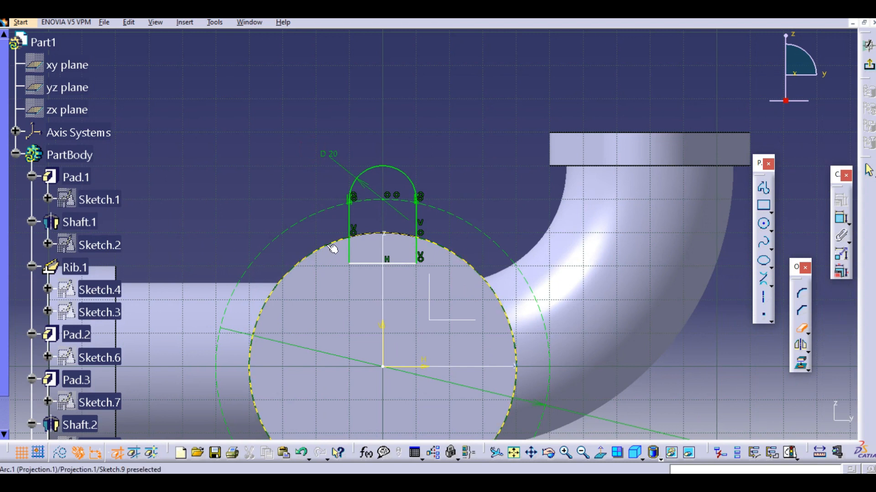
pyautogui.moveTo(330, 252); pyautogui.dragTo(324, 225, button='middle')
pyautogui.click(314, 223)
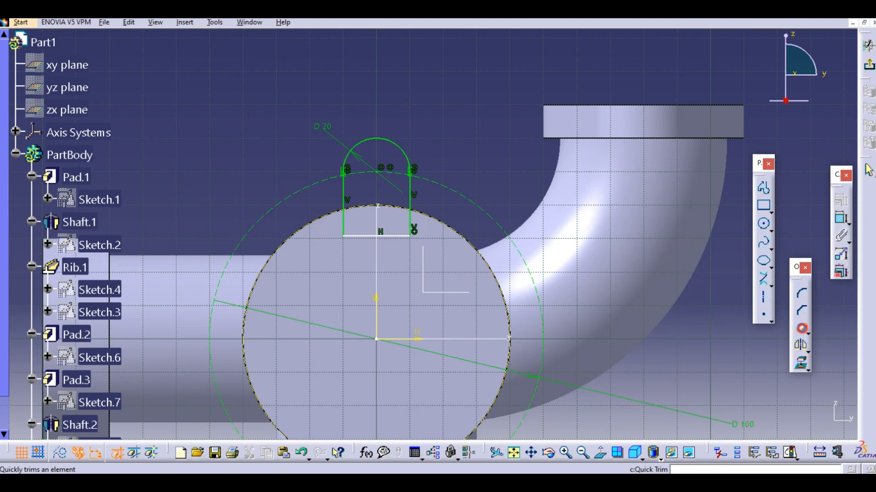
pyautogui.click(802, 329)
# Exit the tab sketch and bring up the reference drawing.
pyautogui.click(868, 69)
pyautogui.moveTo(447, 162); pyautogui.dragTo(550, 354, button='middle')
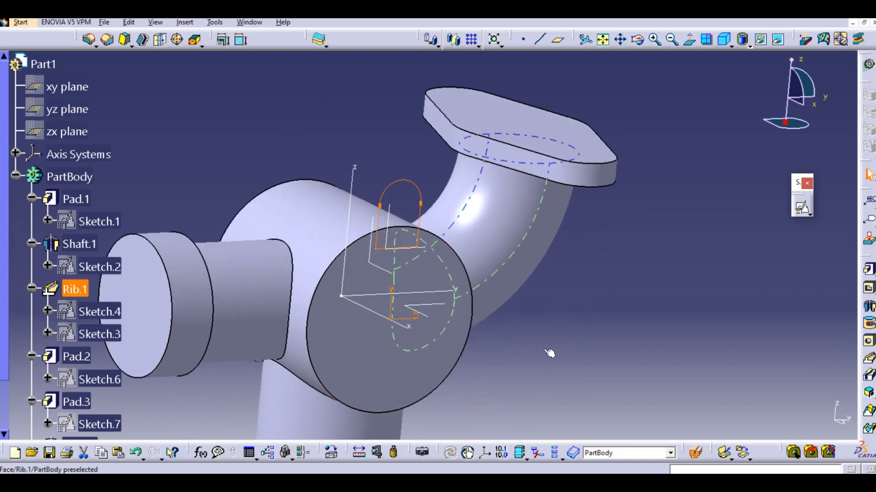
pyautogui.hotkey('alt', 'Tab')
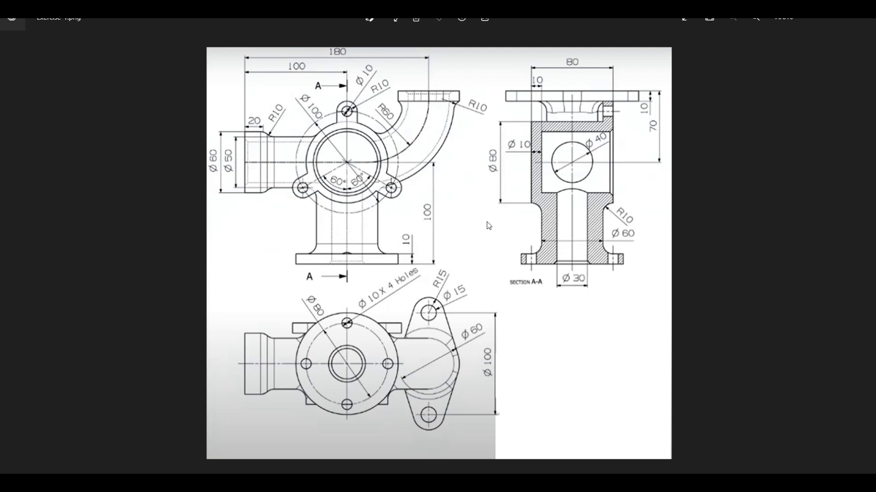
# Switch to CATIA and try to pad the lug sketch on the cylinder's front face 10 mm in the reversed direction.
pyautogui.hotkey('alt', 'Tab')
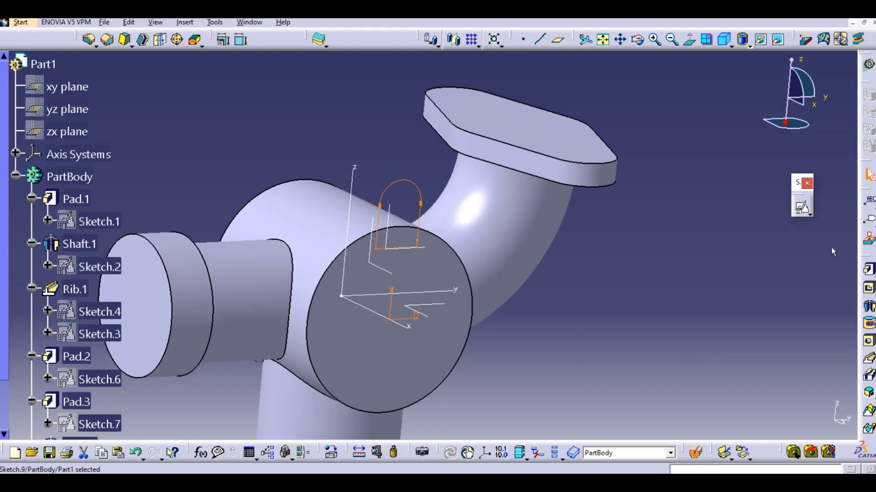
pyautogui.click(869, 271)
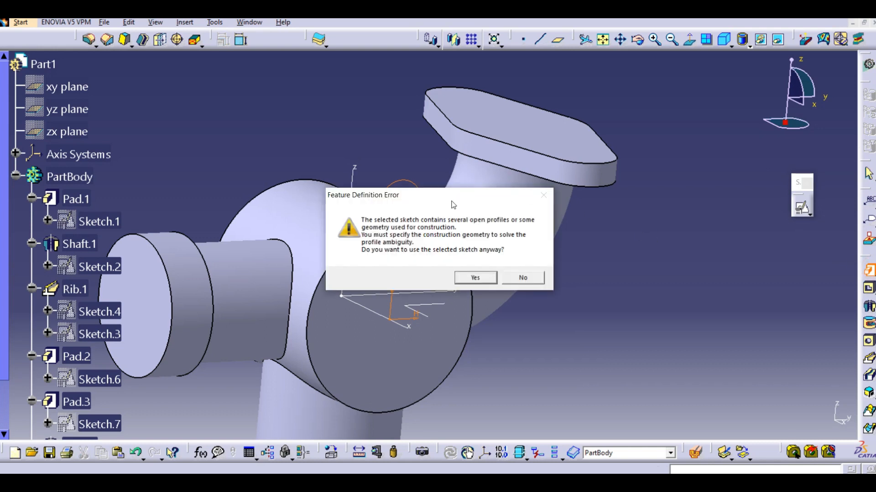
pyautogui.click(475, 278)
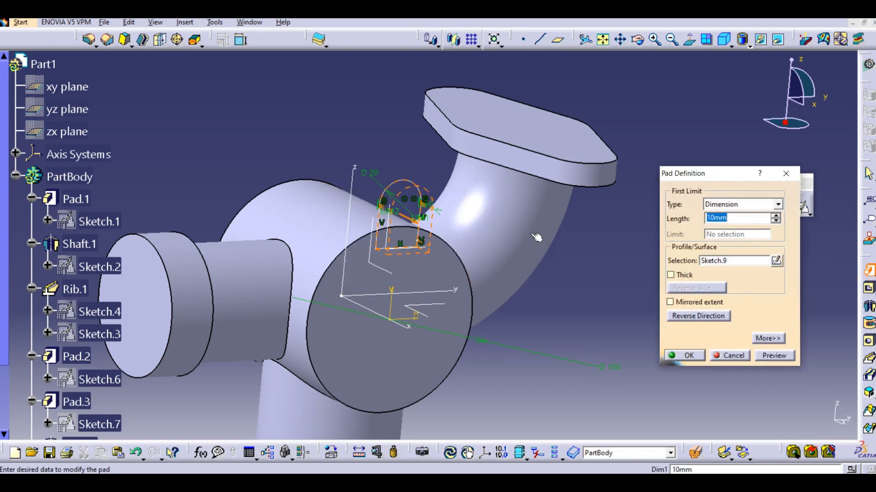
pyautogui.moveTo(377, 166); pyautogui.dragTo(415, 214, button='middle')
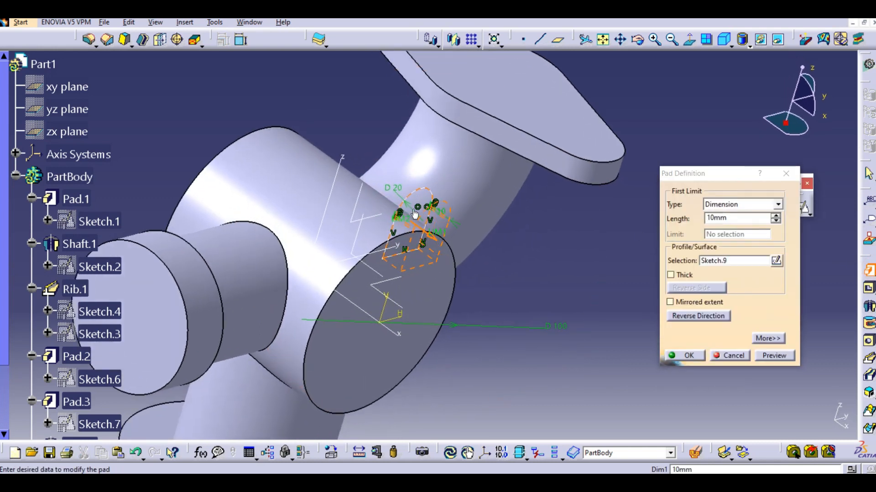
pyautogui.click(696, 318)
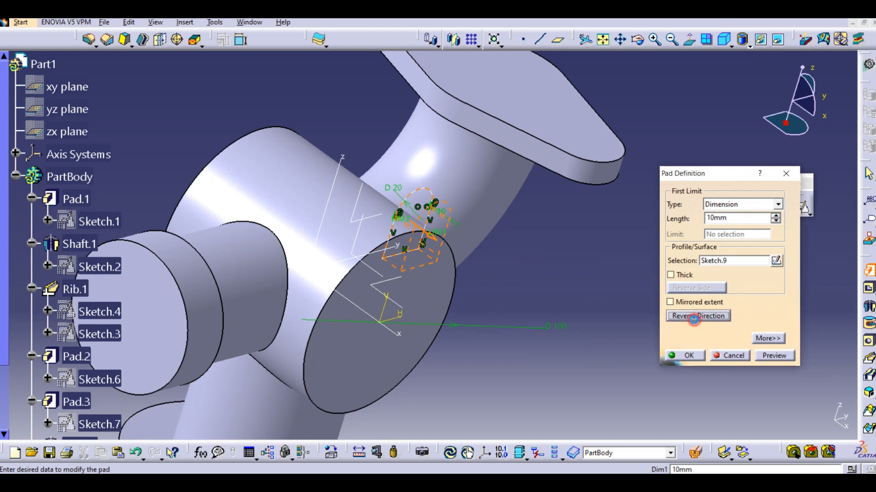
pyautogui.click(527, 274)
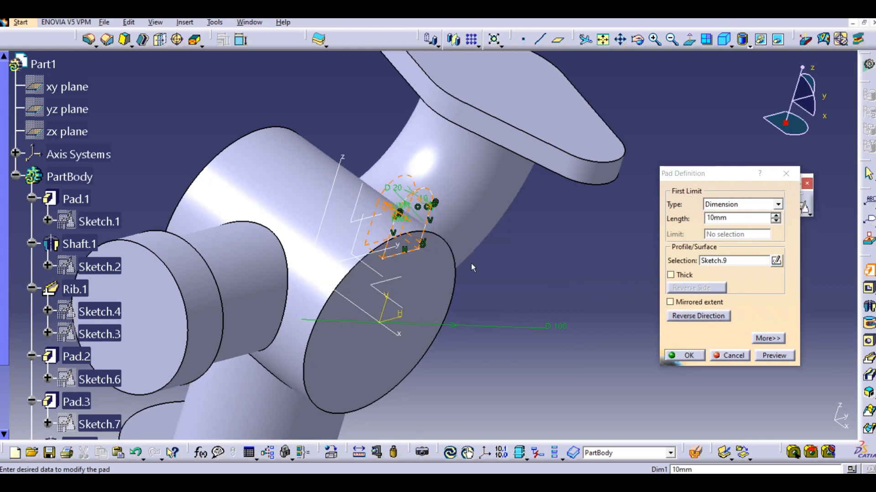
pyautogui.moveTo(483, 284); pyautogui.dragTo(512, 301, button='middle')
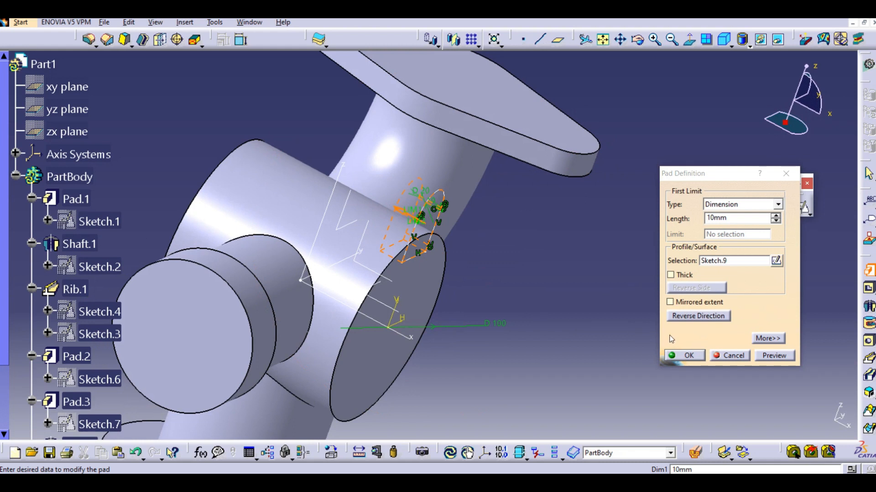
pyautogui.click(682, 355)
pyautogui.click(529, 277)
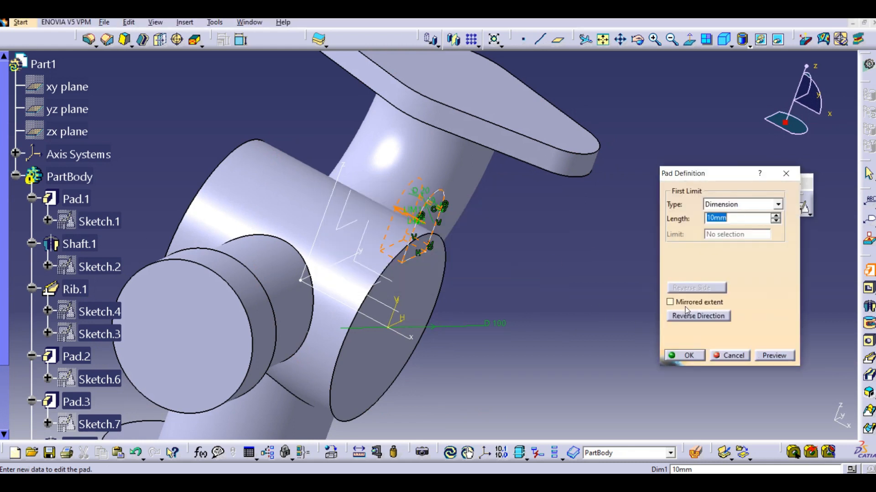
pyautogui.click(729, 356)
# Open the lug sketch for editing and trim the overlapping leftover segment beside its first vertical side with Quick Trim.
pyautogui.moveTo(395, 259); pyautogui.dragTo(422, 249, button='middle')
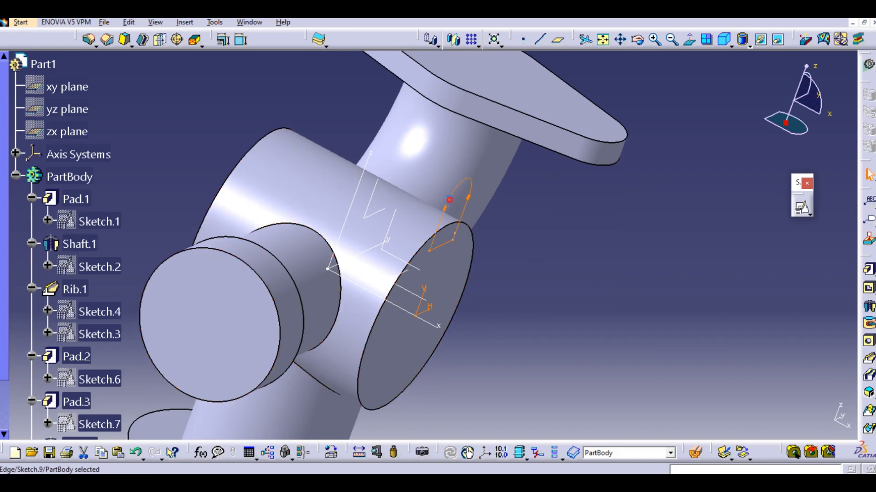
pyautogui.doubleClick(449, 199)
pyautogui.moveTo(432, 265); pyautogui.dragTo(474, 135, button='middle')
pyautogui.moveTo(403, 277)
pyautogui.mouseDown(button='middle')
pyautogui.moveTo(366, 259)
pyautogui.moveTo(383, 268)
pyautogui.moveTo(406, 205)
pyautogui.moveTo(209, 290)
pyautogui.moveTo(68, 324)
pyautogui.mouseUp(button='middle')
pyautogui.moveTo(445, 314)
pyautogui.mouseDown(button='middle')
pyautogui.moveTo(470, 256)
pyautogui.moveTo(476, 150)
pyautogui.mouseUp(button='middle')
pyautogui.moveTo(395, 307); pyautogui.dragTo(462, 208, button='middle')
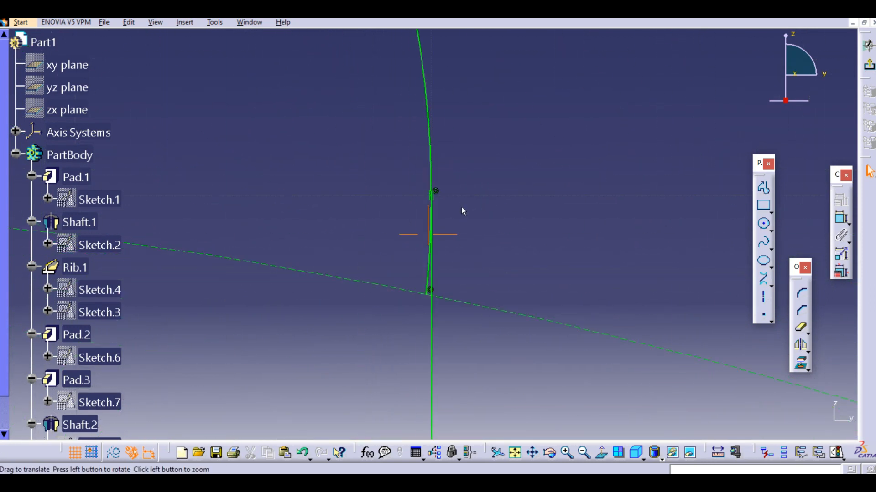
pyautogui.click(801, 328)
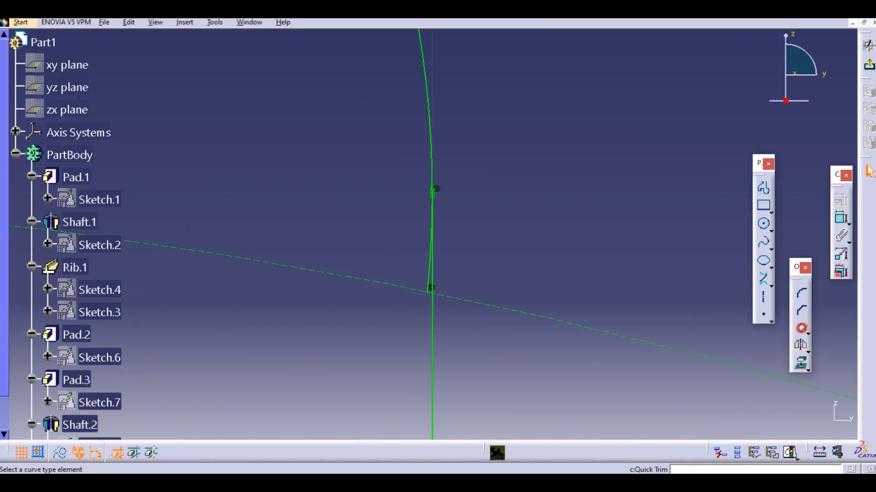
pyautogui.click(429, 279)
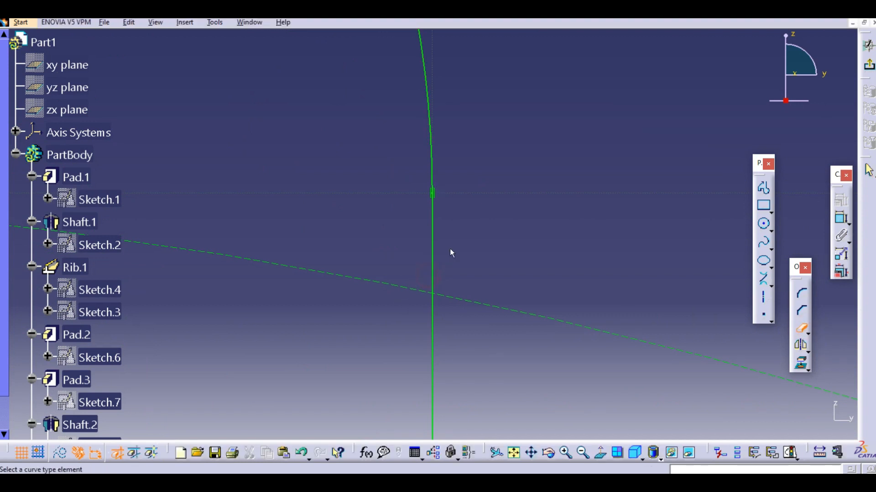
# Try to trim the overlapping segment at the lug sketch's opposite side, and undo that trim.
pyautogui.moveTo(551, 206)
pyautogui.mouseDown(button='middle')
pyautogui.moveTo(491, 303)
pyautogui.moveTo(275, 278)
pyautogui.moveTo(391, 274)
pyautogui.moveTo(374, 283)
pyautogui.moveTo(401, 172)
pyautogui.moveTo(596, 229)
pyautogui.moveTo(556, 258)
pyautogui.mouseUp(button='middle')
pyautogui.click(400, 319)
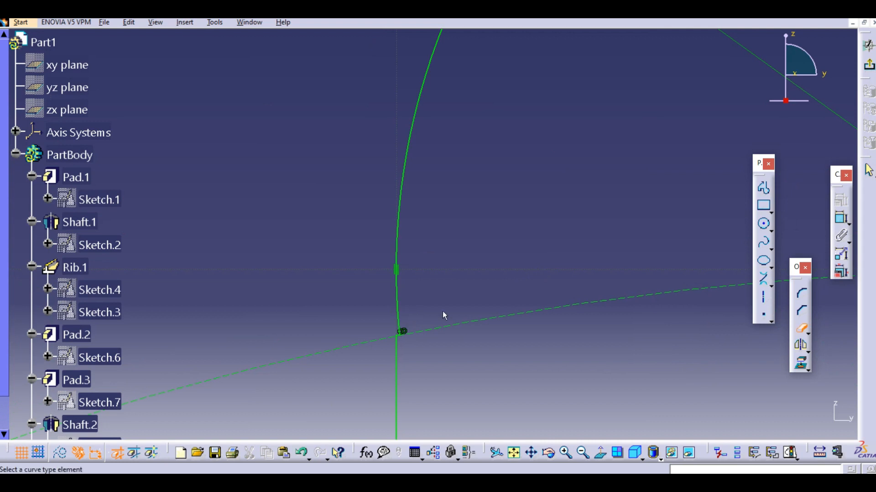
pyautogui.hotkey('ctrl', 'z')
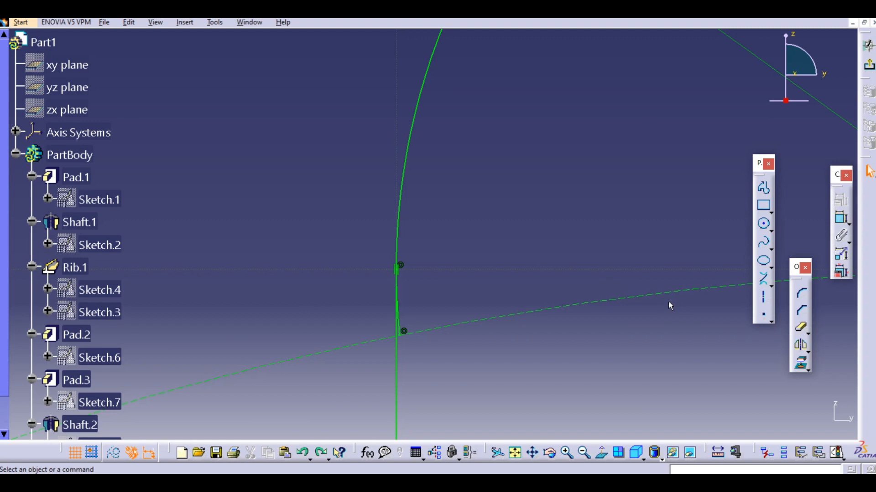
# Trim the leftover arc segment at the lug sketch's opposite side, inspect both arc-to-line joints and exit the sketch.
pyautogui.click(800, 332)
pyautogui.click(402, 324)
pyautogui.moveTo(438, 282); pyautogui.dragTo(223, 249, button='middle')
pyautogui.keyDown('ctrl'); pyautogui.moveTo(320, 273); pyautogui.dragTo(340, 397, button='middle'); pyautogui.keyUp('ctrl')
pyautogui.moveTo(395, 305); pyautogui.dragTo(115, 341, button='middle')
pyautogui.moveTo(510, 329)
pyautogui.keyDown('ctrl'); pyautogui.mouseDown(button='middle')
pyautogui.moveTo(528, 241)
pyautogui.moveTo(583, 329)
pyautogui.moveTo(608, 242)
pyautogui.mouseUp(button='middle'); pyautogui.keyUp('ctrl')
pyautogui.moveTo(628, 334); pyautogui.dragTo(490, 205, button='middle')
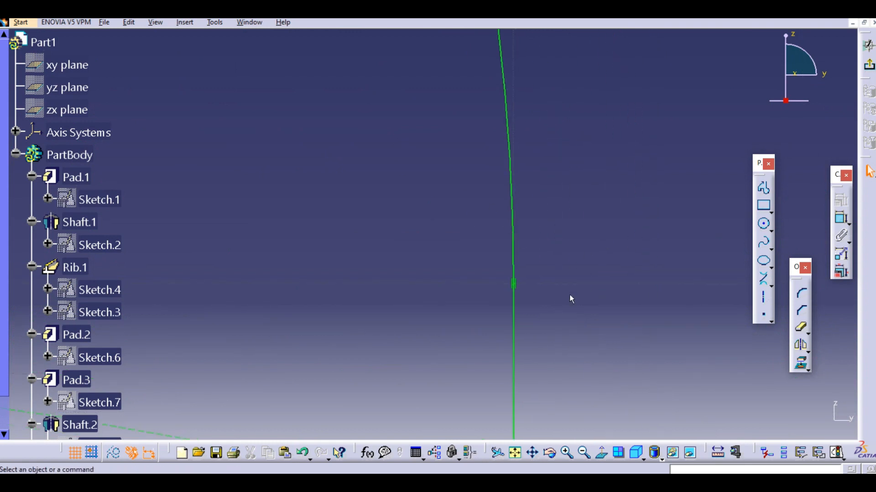
pyautogui.moveTo(569, 314)
pyautogui.keyDown('ctrl'); pyautogui.mouseDown(button='middle')
pyautogui.moveTo(570, 269)
pyautogui.moveTo(576, 357)
pyautogui.moveTo(564, 268)
pyautogui.moveTo(576, 360)
pyautogui.mouseUp(button='middle'); pyautogui.keyUp('ctrl')
pyautogui.click(868, 65)
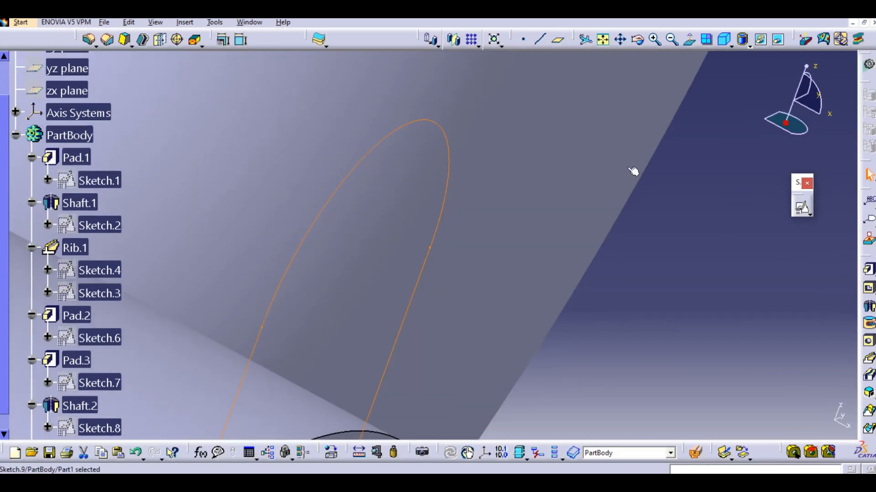
# Pad the corrected lug sketch 10 mm in the reversed direction, into the cylinder's length.
pyautogui.moveTo(630, 169)
pyautogui.keyDown('ctrl'); pyautogui.mouseDown(button='middle')
pyautogui.moveTo(624, 294)
pyautogui.moveTo(678, 225)
pyautogui.moveTo(645, 229)
pyautogui.moveTo(645, 288)
pyautogui.mouseUp(button='middle'); pyautogui.keyUp('ctrl')
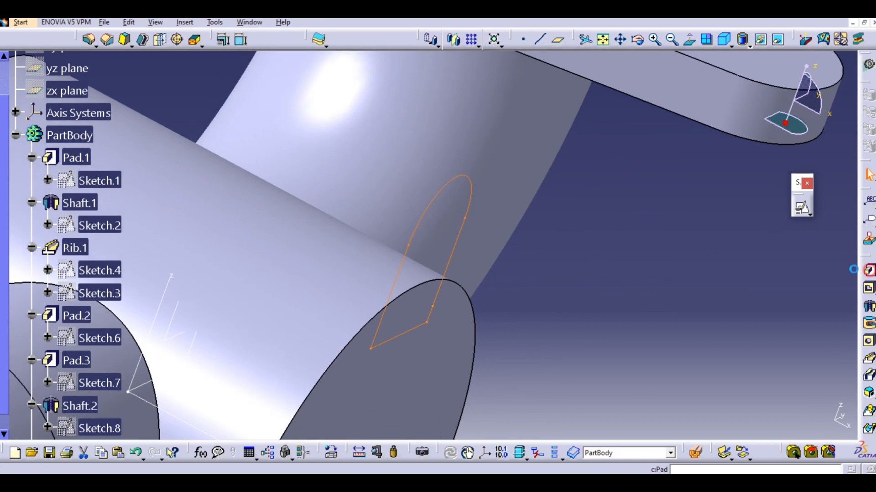
pyautogui.click(867, 270)
pyautogui.moveTo(619, 222); pyautogui.dragTo(609, 245, button='middle')
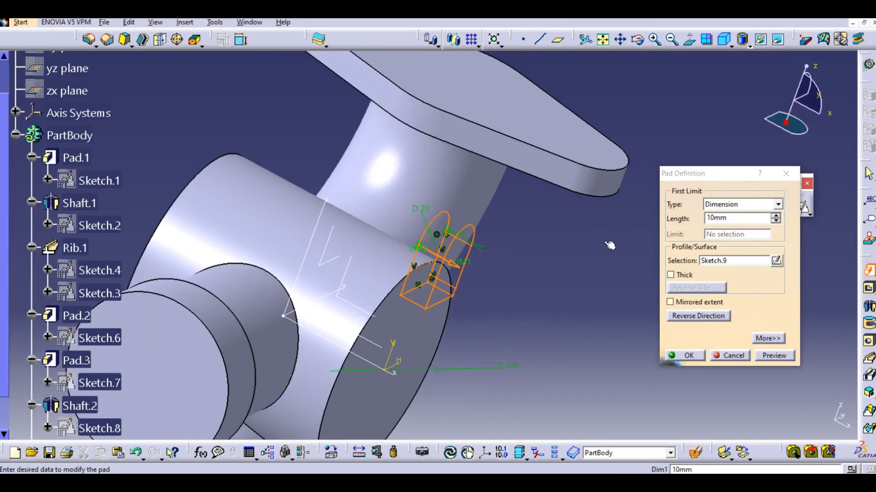
pyautogui.click(695, 322)
pyautogui.click(766, 219)
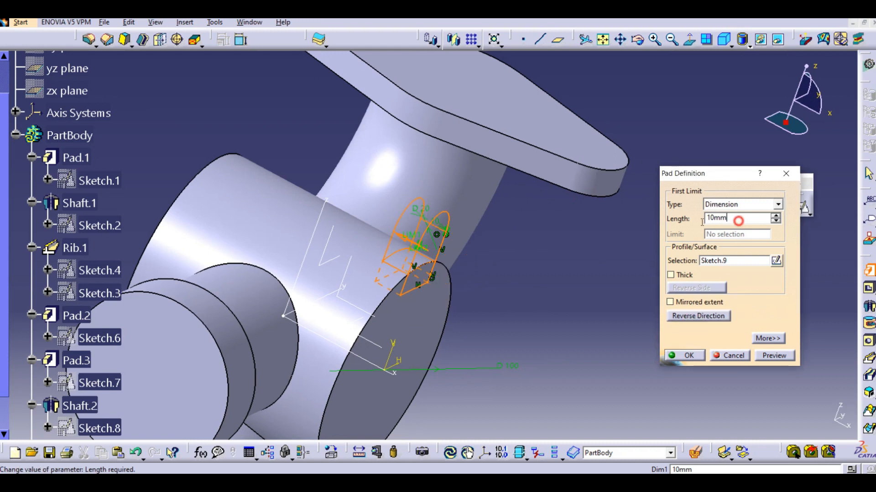
pyautogui.click(686, 355)
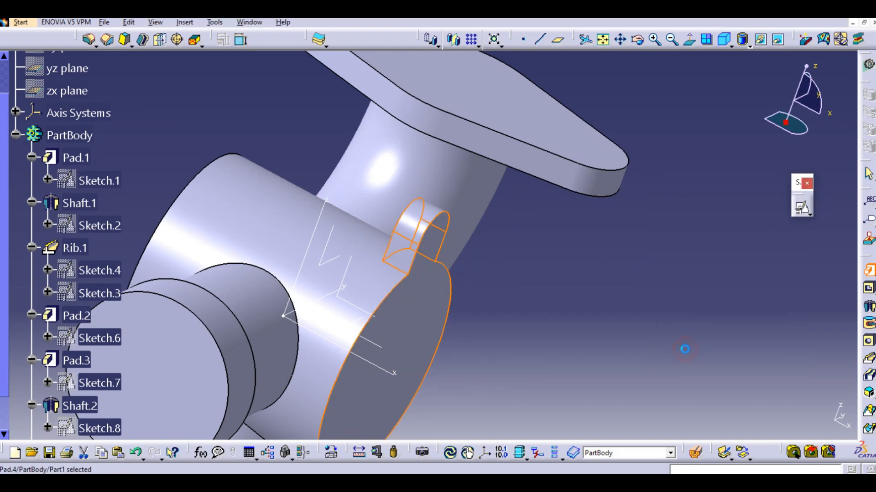
pyautogui.click(643, 276)
# Start a circular pattern with the lug pad, Pad.4, as the object to pattern instead of the current solid.
pyautogui.moveTo(595, 252); pyautogui.dragTo(488, 182, button='middle')
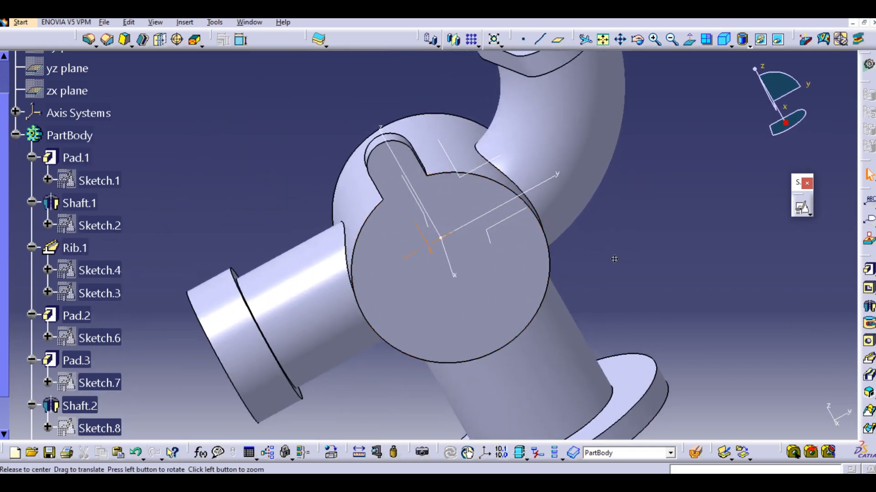
pyautogui.moveTo(614, 258); pyautogui.dragTo(570, 271, button='middle')
pyautogui.moveTo(430, 178); pyautogui.dragTo(479, 130, button='middle')
pyautogui.moveTo(549, 288); pyautogui.dragTo(596, 277, button='middle')
pyautogui.scroll(-1, 511, 296)
pyautogui.moveTo(693, 269); pyautogui.dragTo(702, 284, button='middle')
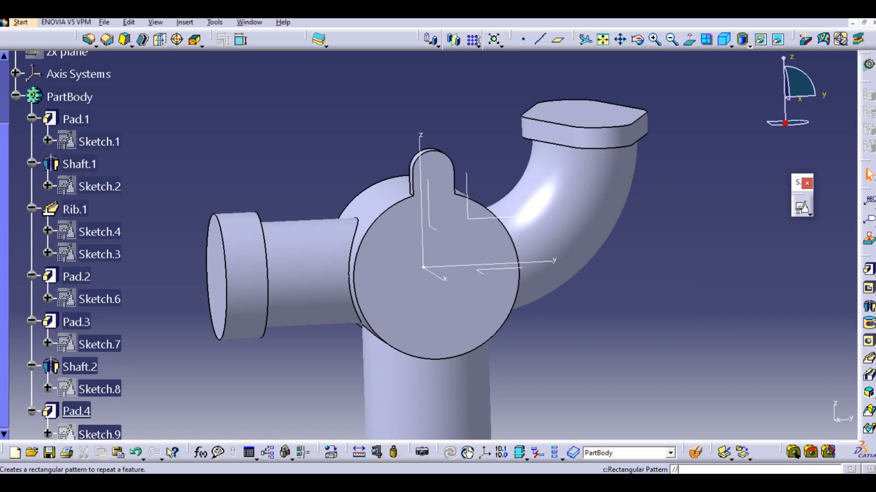
pyautogui.click(478, 44)
pyautogui.click(492, 78)
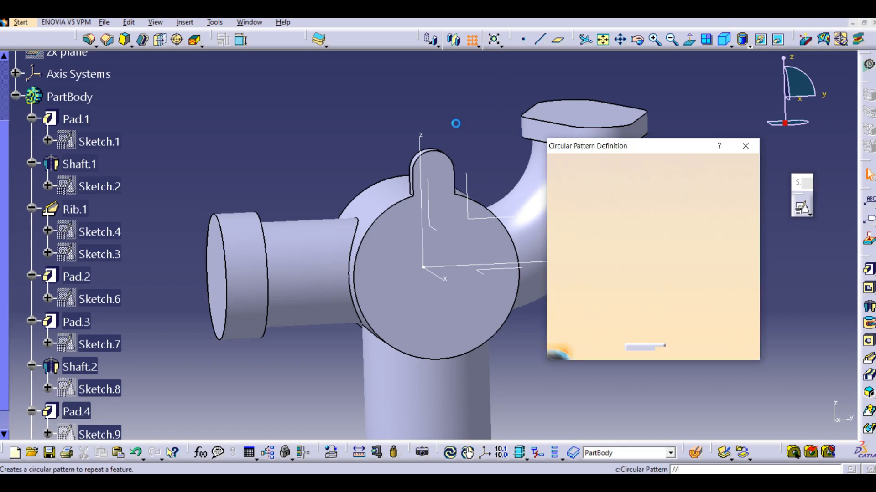
pyautogui.moveTo(448, 135); pyautogui.dragTo(432, 131, button='middle')
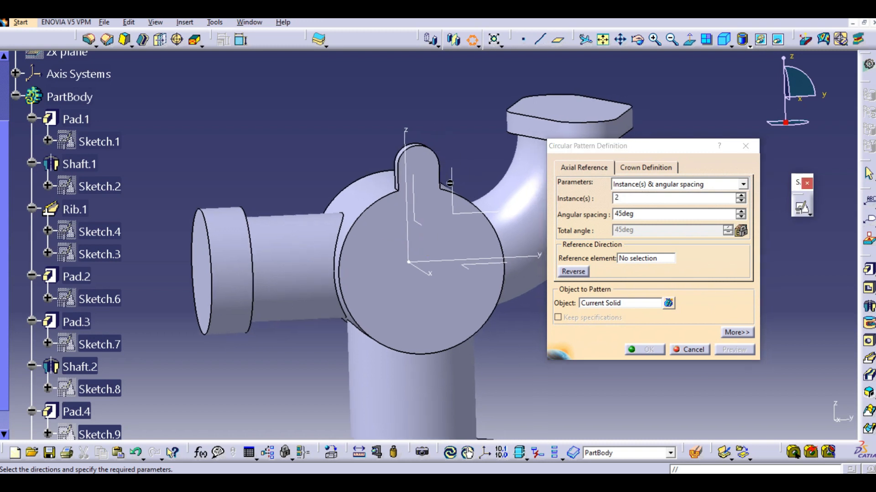
pyautogui.click(619, 302)
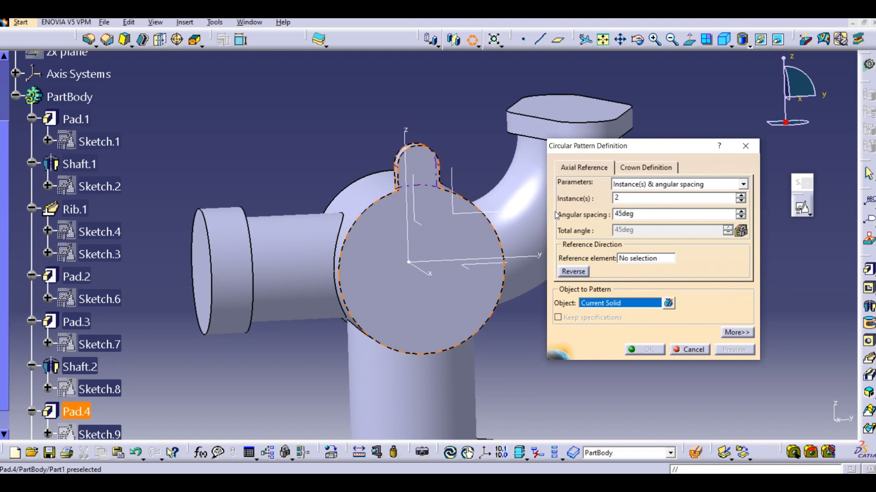
pyautogui.click(668, 303)
pyautogui.click(766, 357)
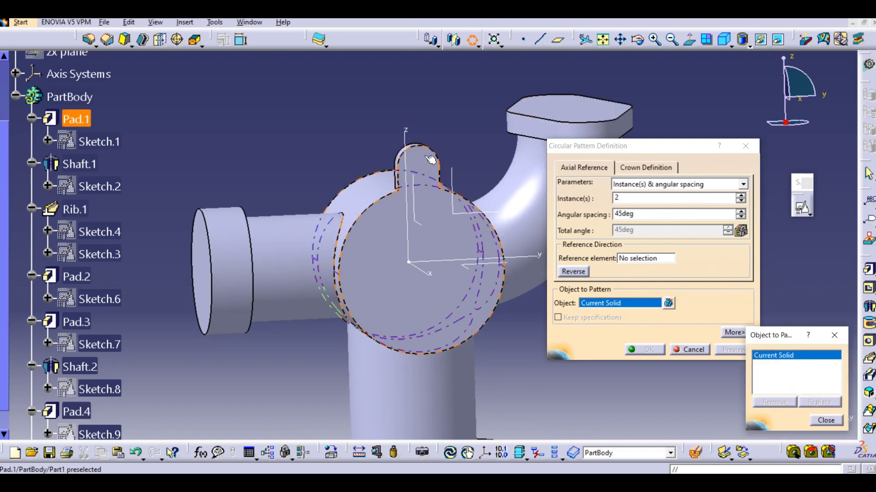
pyautogui.scroll(-5, 119, 299)
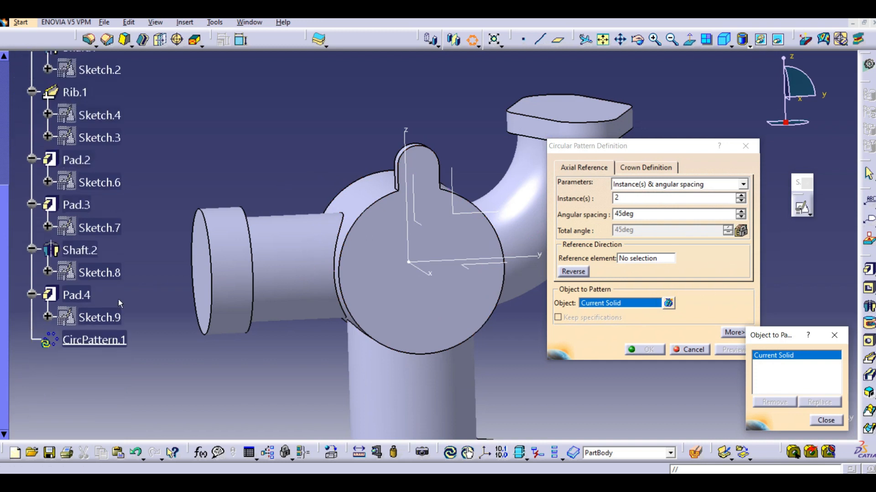
pyautogui.click(75, 295)
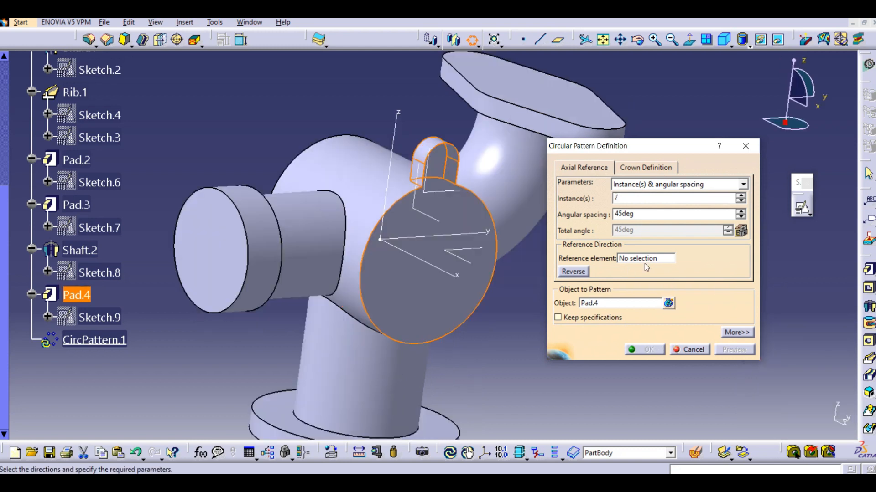
# Set the circular pattern to 3 instances about the absolute axis system's x axis, and consult the reference drawing.
pyautogui.click(636, 200)
pyautogui.doubleClick(636, 201)
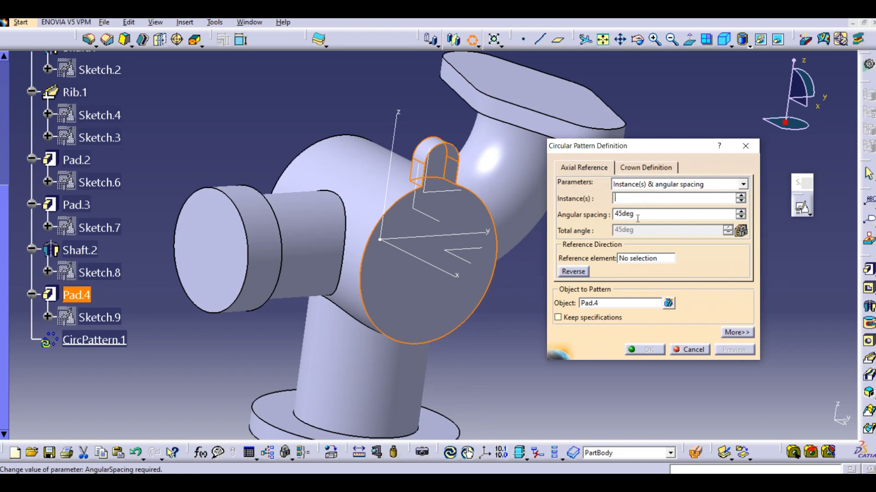
pyautogui.click(551, 483)
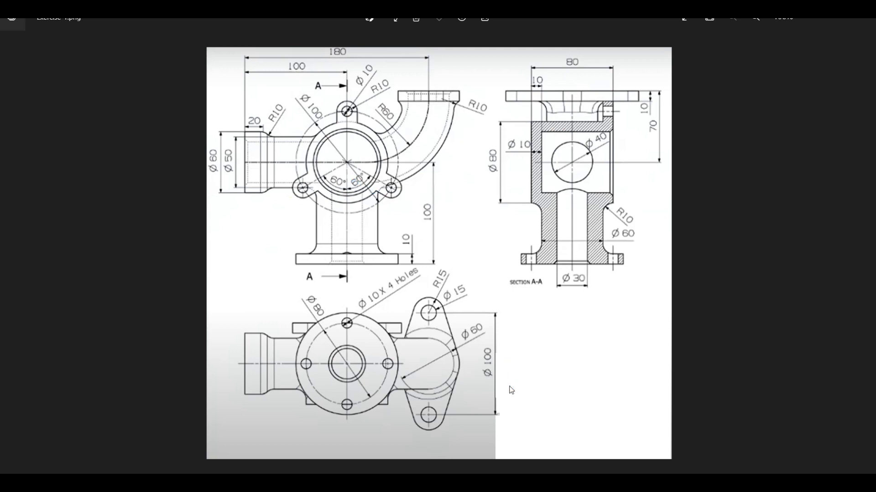
pyautogui.hotkey('alt', 'Tab')
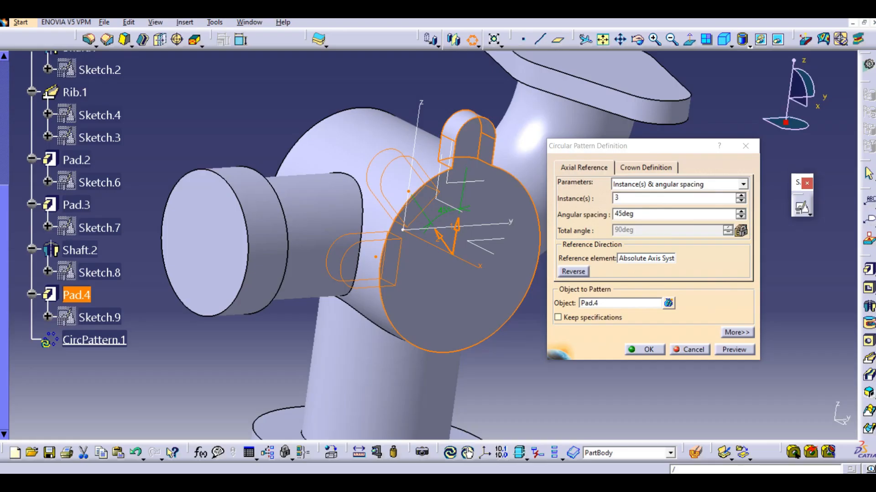
# Switch the lug pattern to instances with unequal angular spacing and set its first angular spacing to 120 degrees.
pyautogui.hotkey('alt', 'Tab')
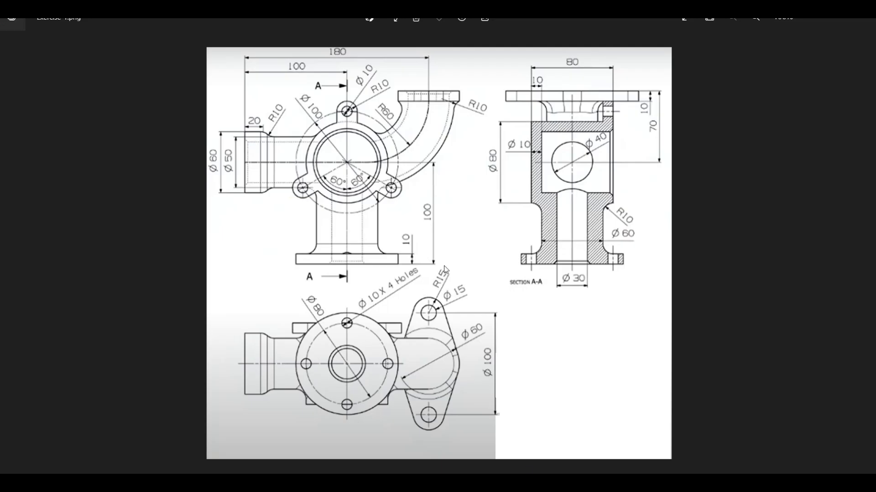
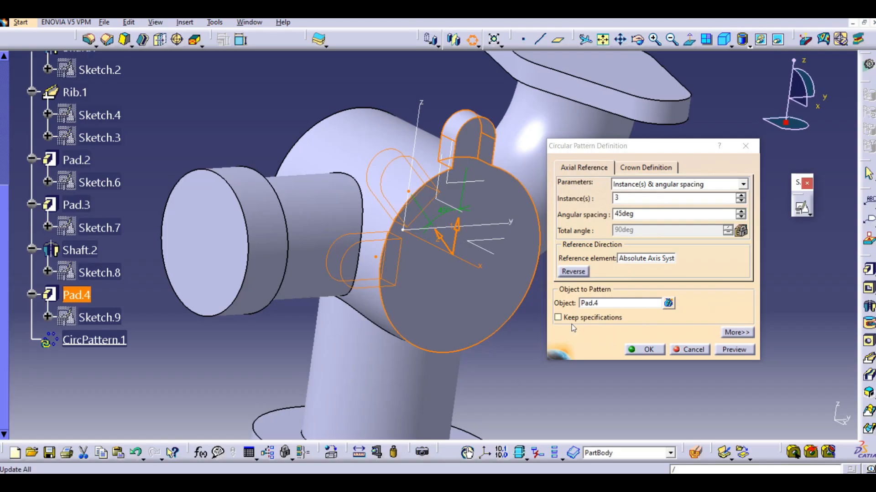
pyautogui.click(744, 184)
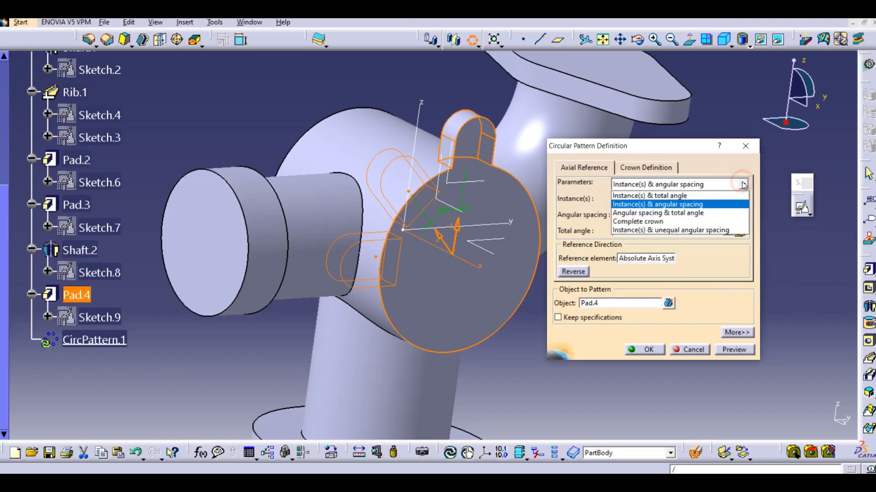
pyautogui.click(711, 230)
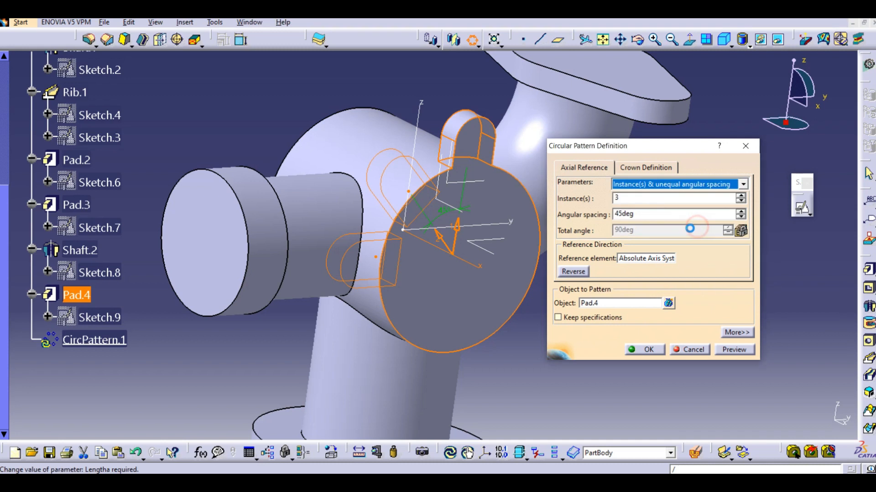
pyautogui.click(657, 198)
pyautogui.doubleClick(638, 214)
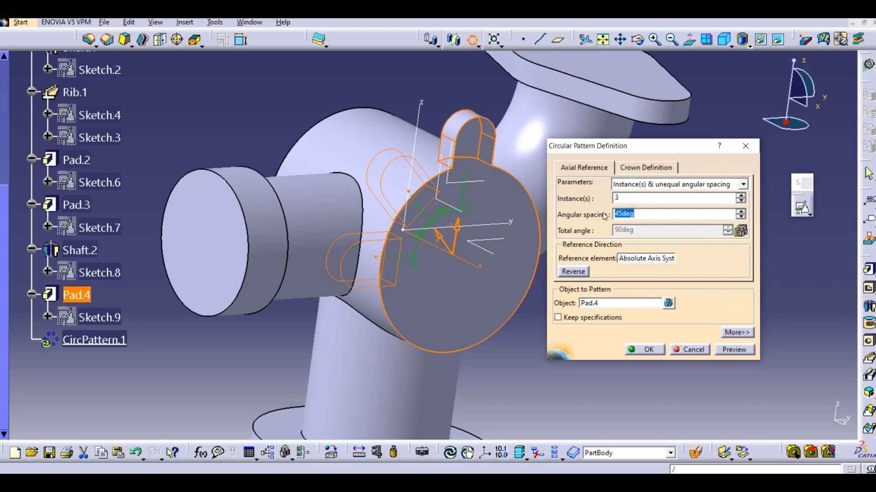
pyautogui.write('120')
pyautogui.click(675, 198)
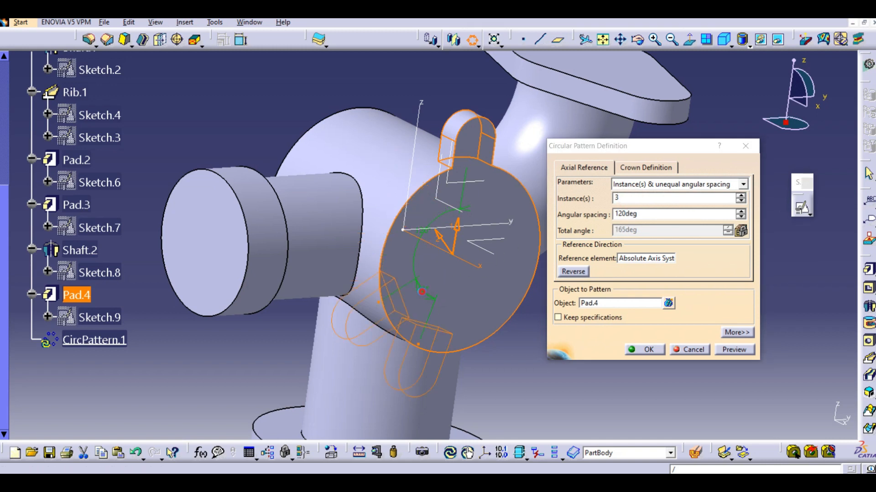
# Set the lug pattern's second angular spacing to 120 degrees and create the three-lug pattern.
pyautogui.doubleClick(427, 293)
pyautogui.write('12')
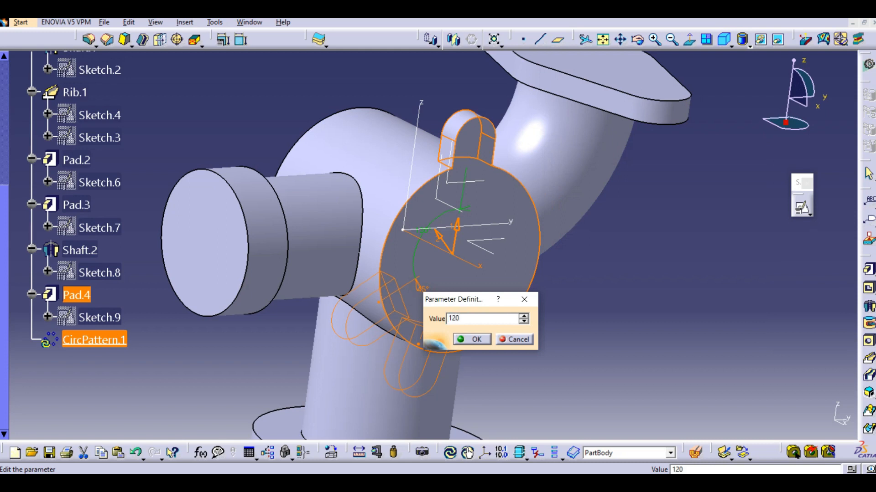
pyautogui.write('0')
pyautogui.click(470, 339)
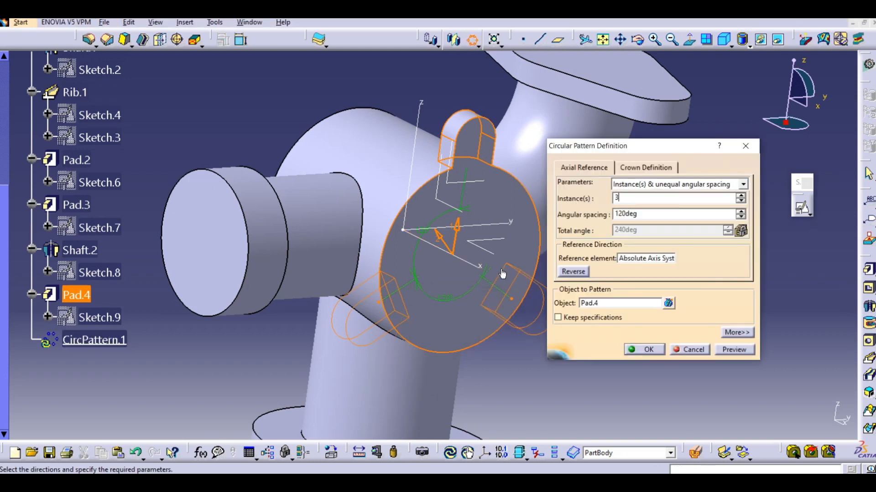
pyautogui.click(643, 350)
pyautogui.moveTo(557, 210); pyautogui.dragTo(576, 218, button='middle')
pyautogui.moveTo(282, 214); pyautogui.dragTo(258, 225, button='middle')
pyautogui.moveTo(472, 181); pyautogui.dragTo(466, 236, button='middle')
pyautogui.moveTo(466, 133); pyautogui.dragTo(352, 214, button='middle')
pyautogui.middleClick(389, 305)
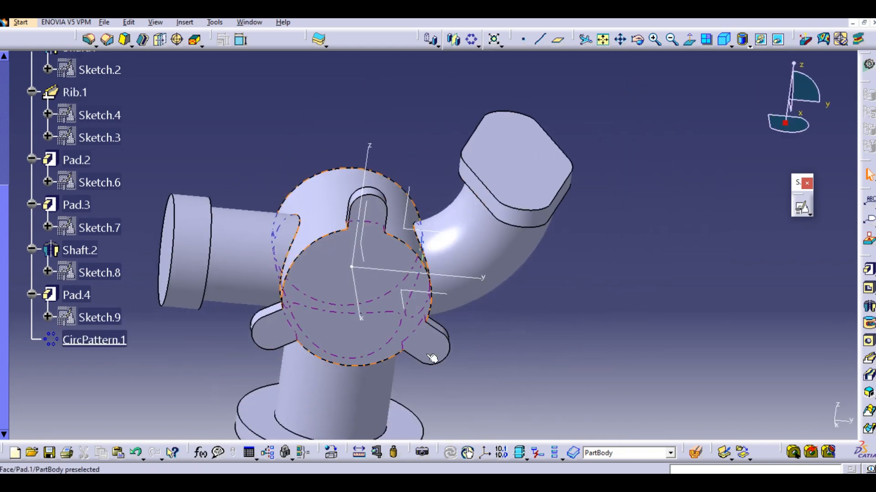
# Start a blind hole 10 mm in diameter and 10 mm deep on the upper lug's front face, consulting the reference drawing.
pyautogui.click(524, 484)
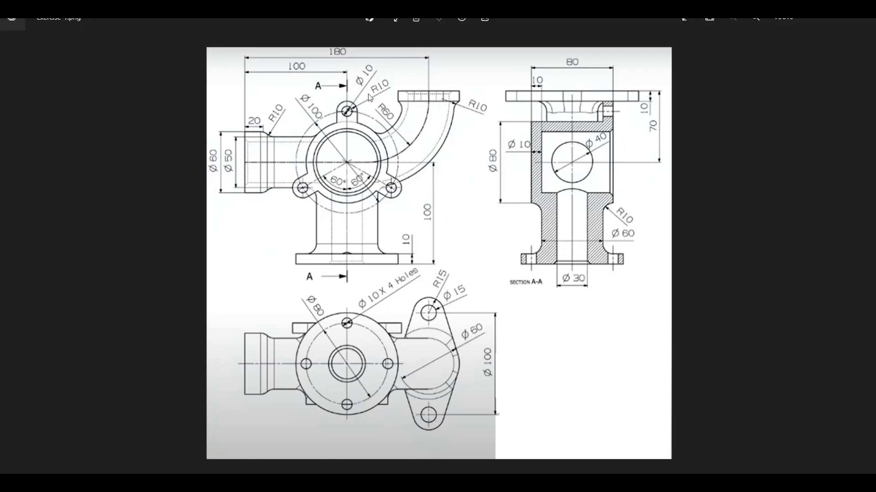
pyautogui.click(525, 483)
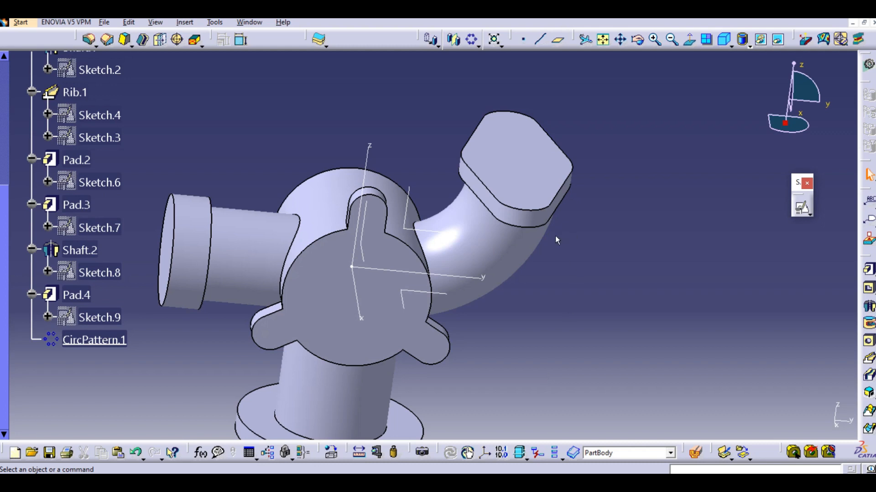
pyautogui.moveTo(554, 236); pyautogui.dragTo(580, 216, button='middle')
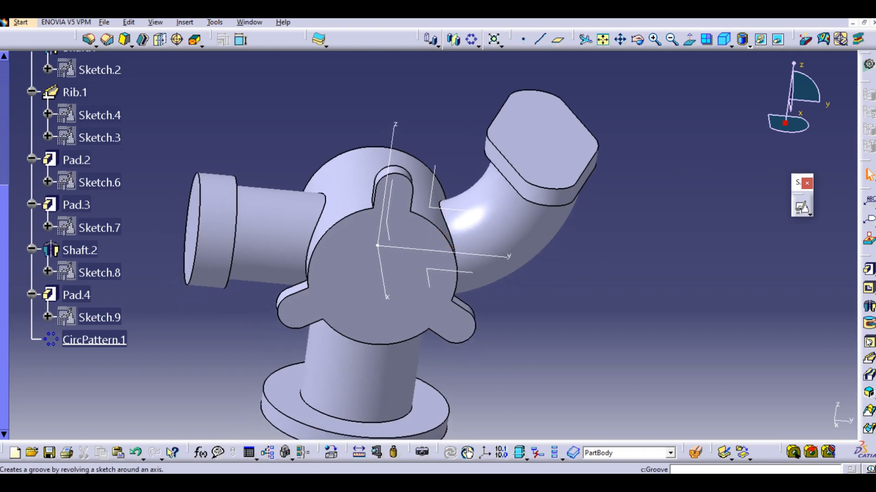
pyautogui.moveTo(419, 229); pyautogui.dragTo(433, 205, button='middle')
pyautogui.moveTo(468, 183); pyautogui.dragTo(503, 188, button='middle')
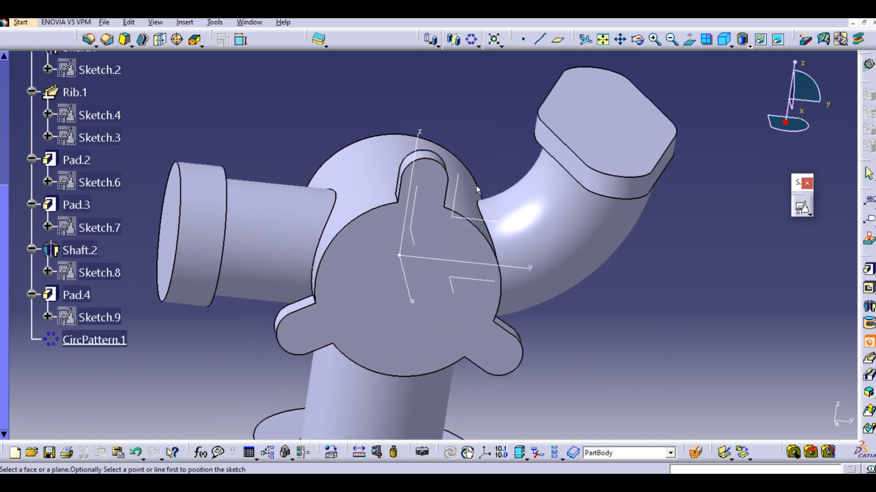
pyautogui.click(434, 171)
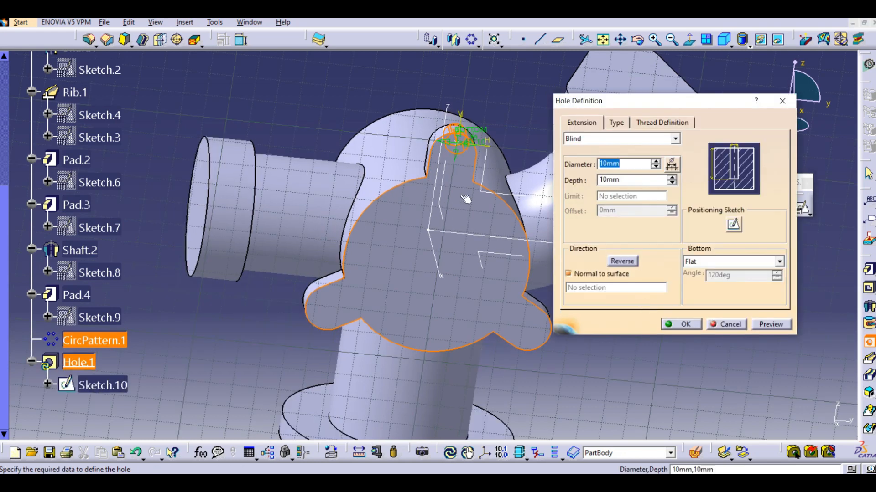
pyautogui.moveTo(466, 200)
pyautogui.mouseDown(button='middle')
pyautogui.moveTo(452, 241)
pyautogui.moveTo(458, 187)
pyautogui.mouseUp(button='middle')
pyautogui.moveTo(458, 187); pyautogui.dragTo(426, 262, button='middle')
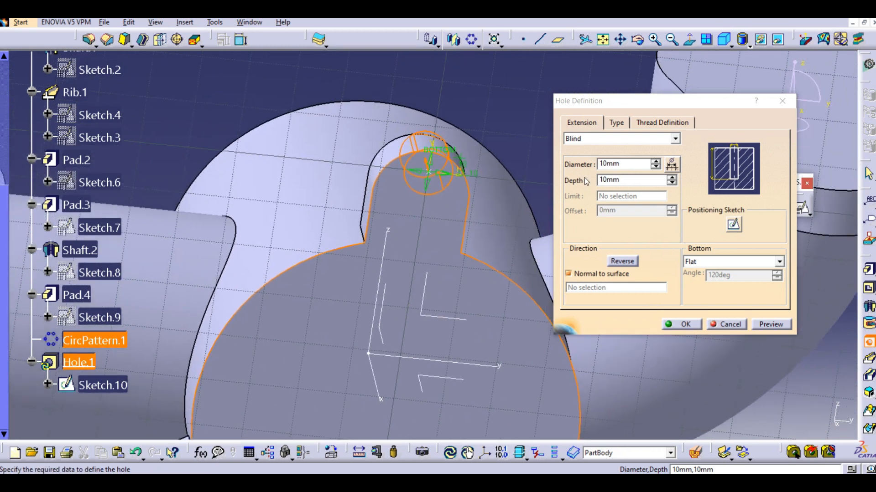
pyautogui.doubleClick(624, 163)
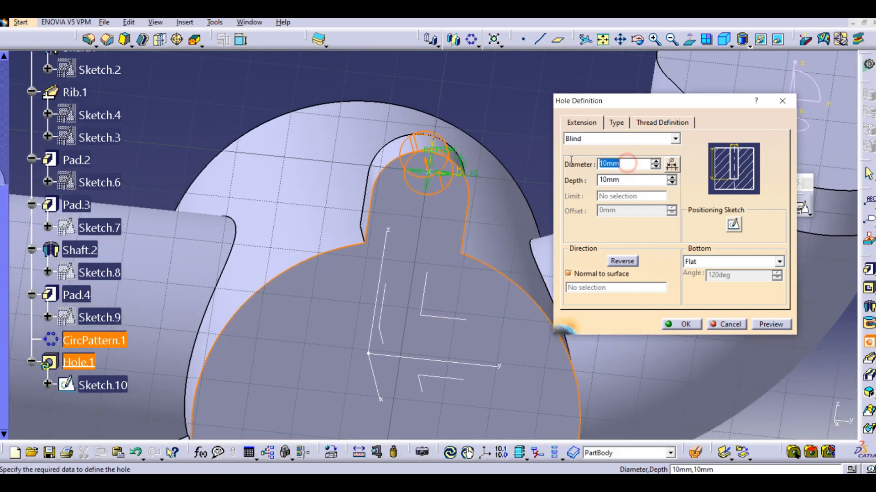
pyautogui.doubleClick(625, 180)
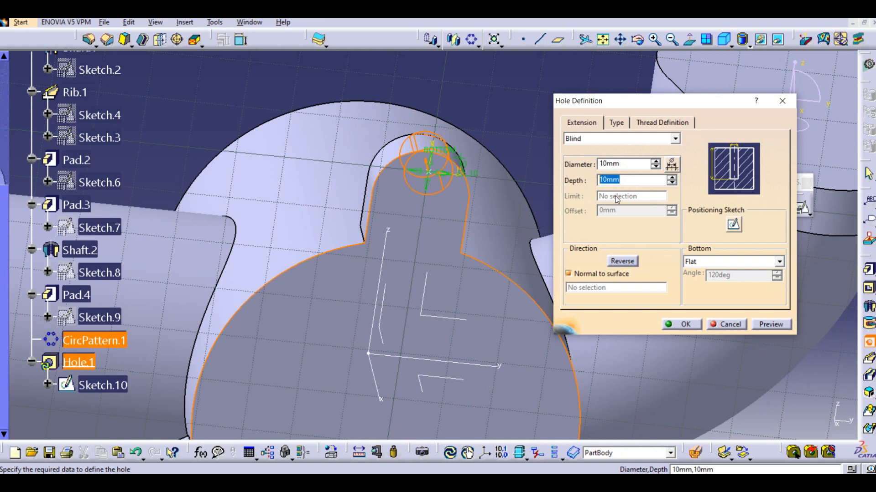
# Make the hole's centre point concentric with the upper lug's rounded edge in its positioning sketch, and create the hole.
pyautogui.click(733, 224)
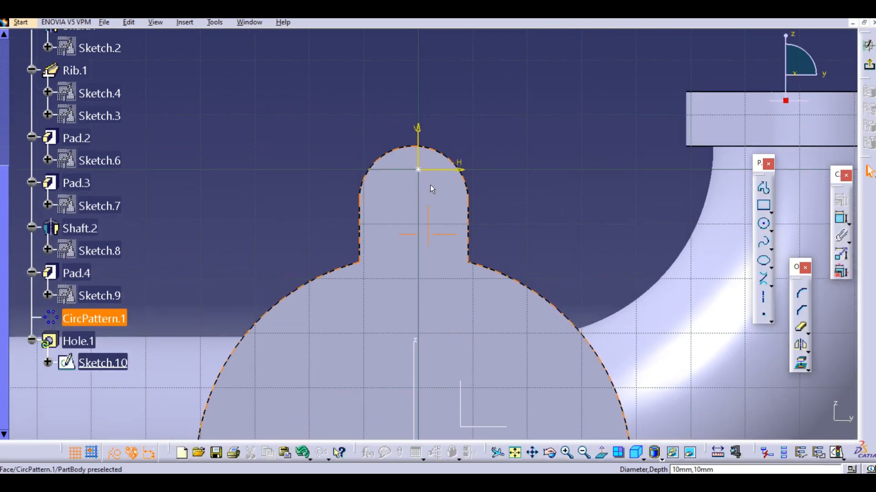
pyautogui.click(842, 221)
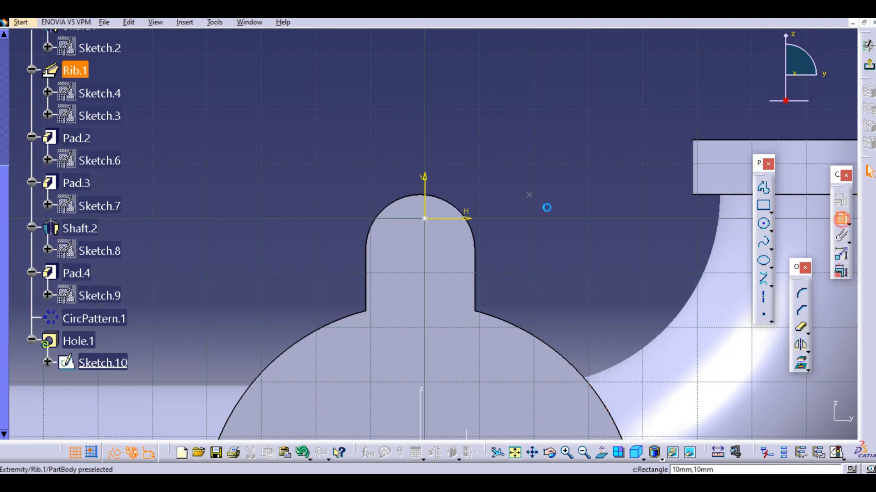
pyautogui.click(451, 201)
pyautogui.click(424, 218)
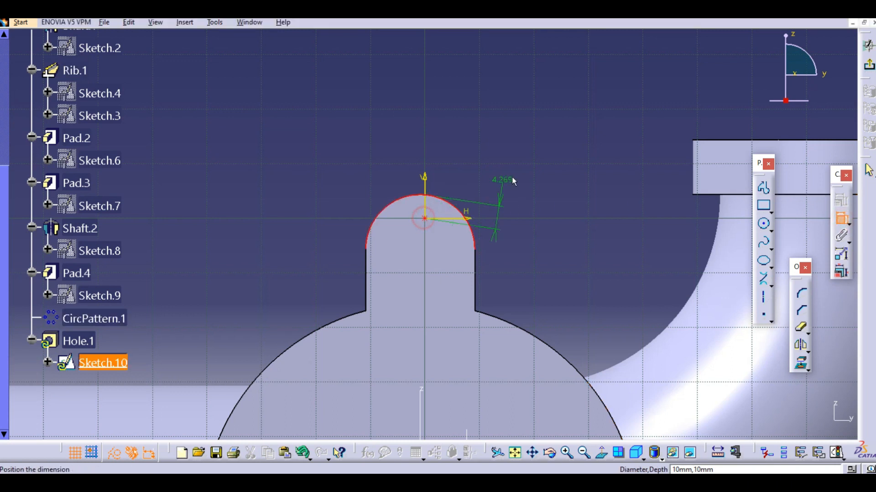
pyautogui.rightClick(520, 176)
pyautogui.click(585, 257)
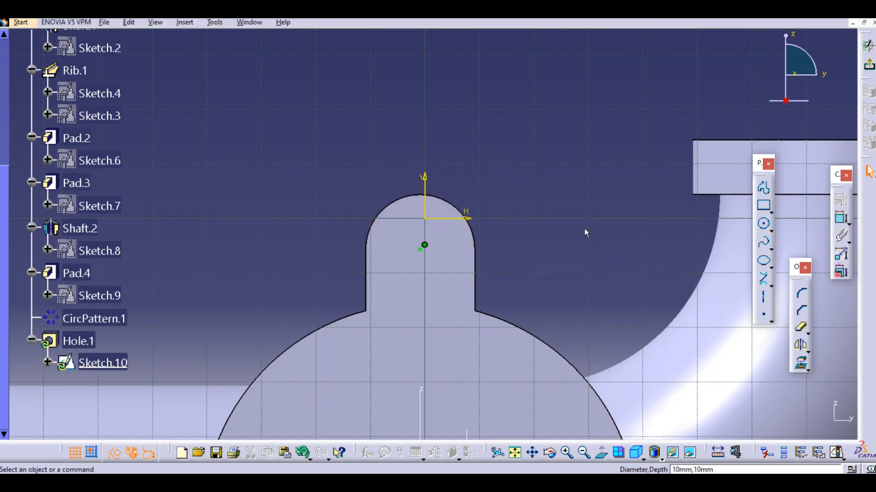
pyautogui.click(869, 65)
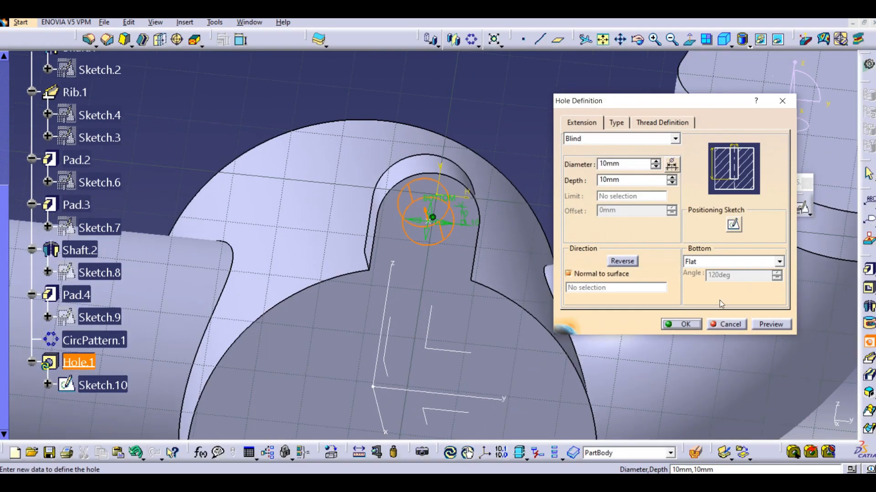
pyautogui.click(686, 325)
pyautogui.moveTo(488, 160); pyautogui.dragTo(460, 150, button='middle')
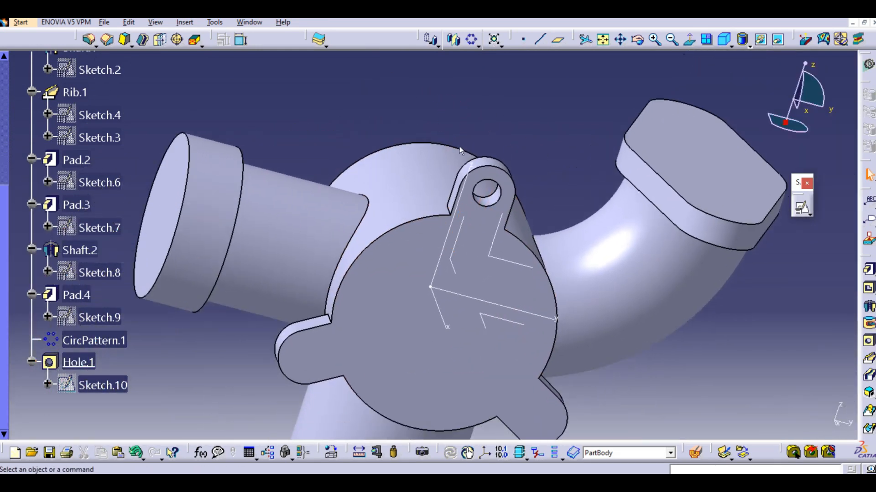
# Start a circular pattern with 3 instances and unequal angular spacing about the absolute axis system's x axis.
pyautogui.click(471, 39)
pyautogui.moveTo(504, 154); pyautogui.dragTo(519, 176, button='middle')
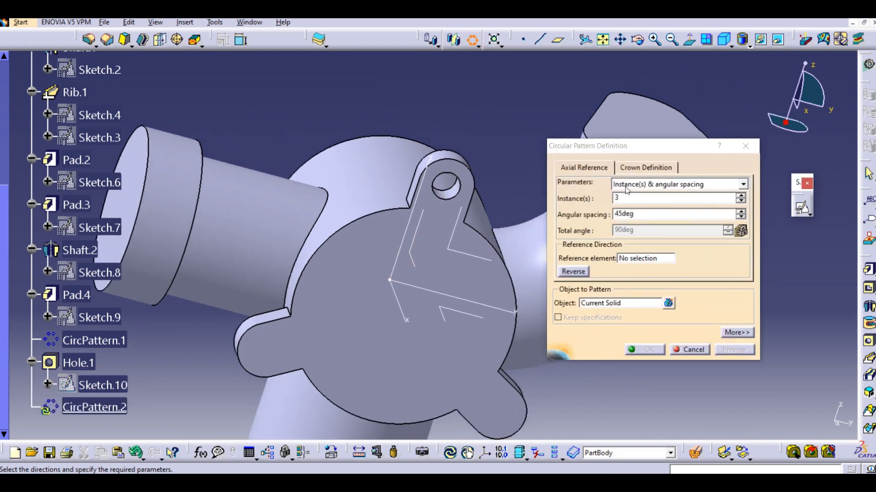
pyautogui.click(742, 182)
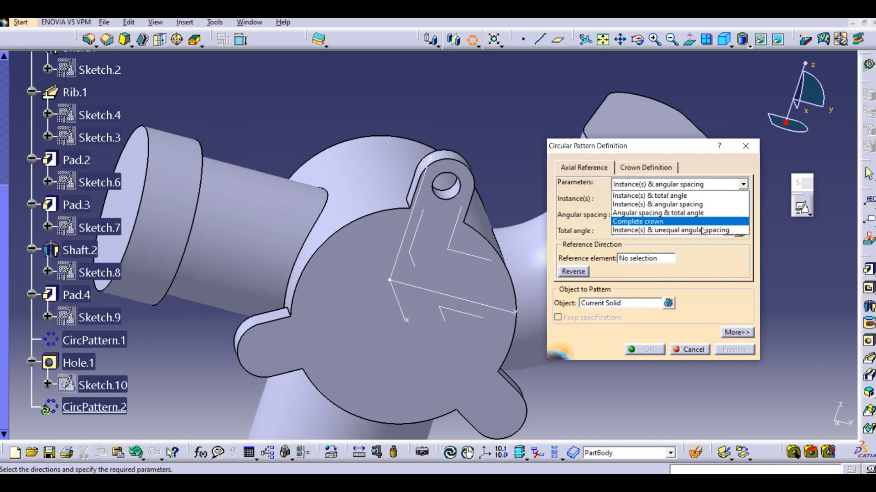
pyautogui.click(648, 229)
pyautogui.click(633, 258)
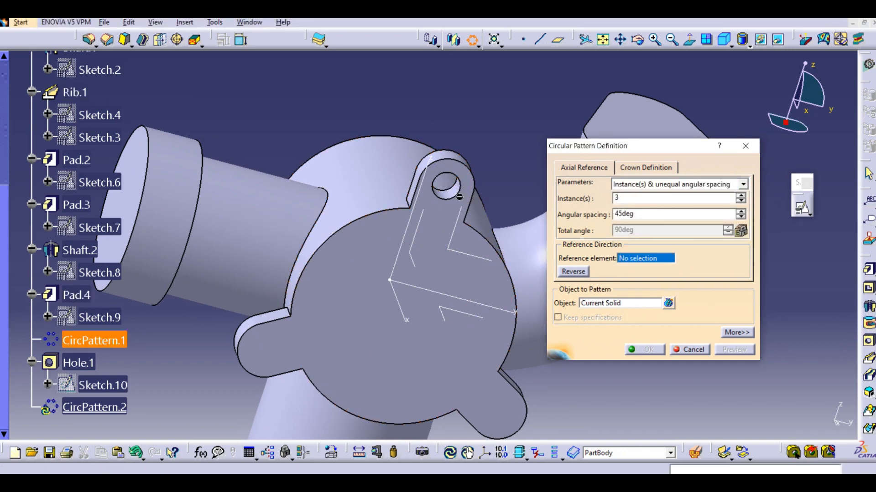
pyautogui.moveTo(535, 207); pyautogui.dragTo(530, 165, button='middle')
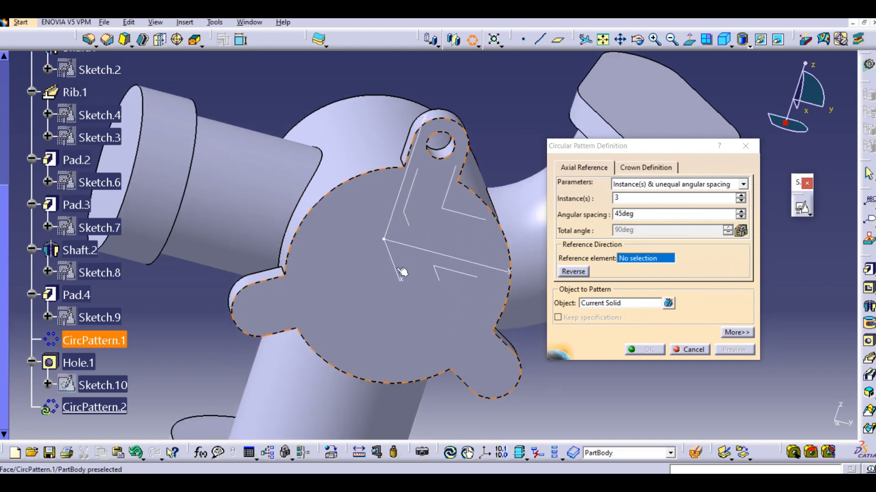
pyautogui.click(396, 270)
pyautogui.moveTo(483, 204); pyautogui.dragTo(489, 200, button='middle')
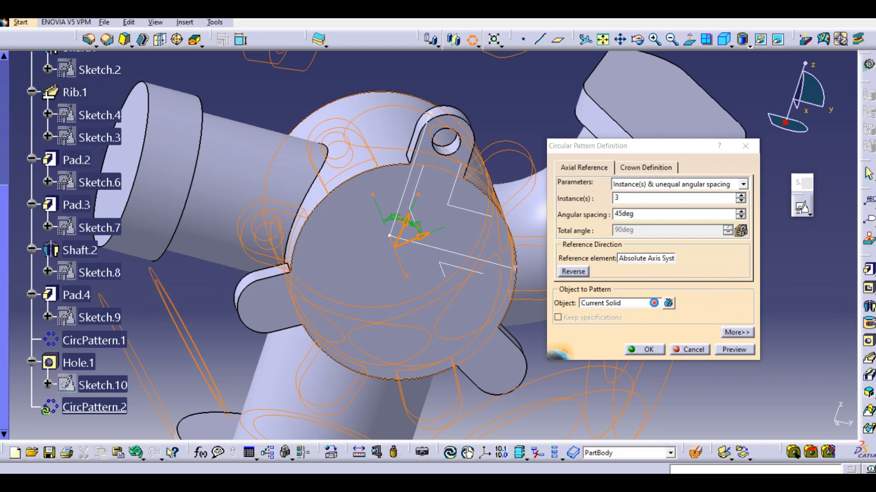
# Make the lug hole, Hole.1, the object to pattern instead of the current solid.
pyautogui.click(653, 303)
pyautogui.click(668, 304)
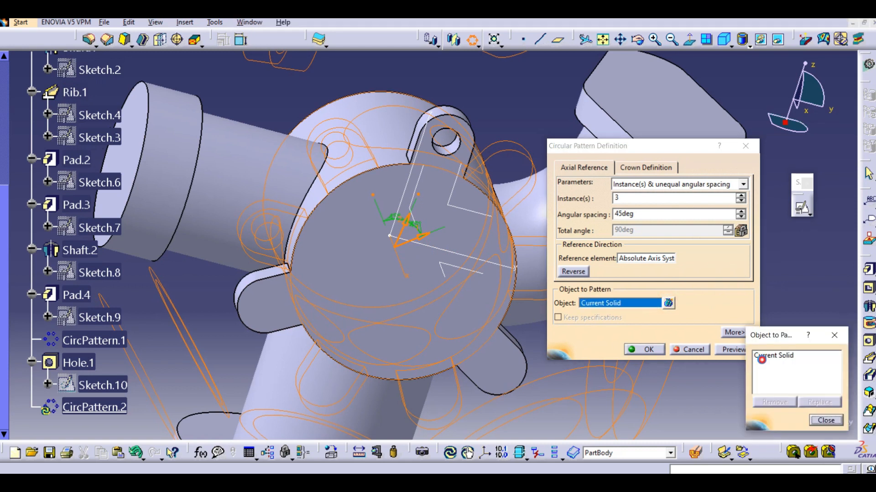
pyautogui.click(761, 358)
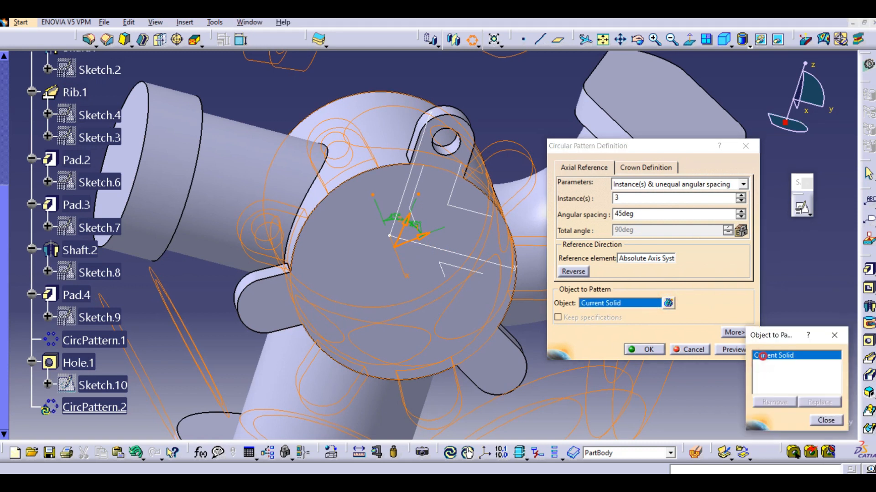
pyautogui.click(75, 360)
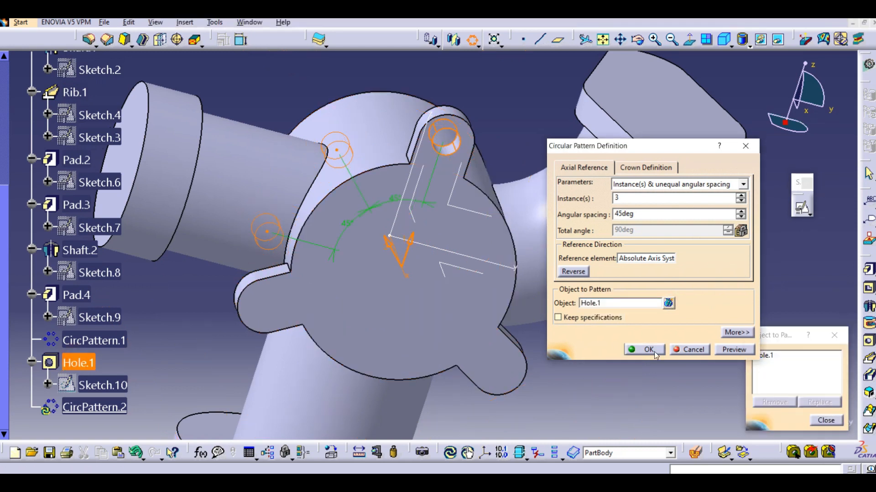
pyautogui.click(826, 421)
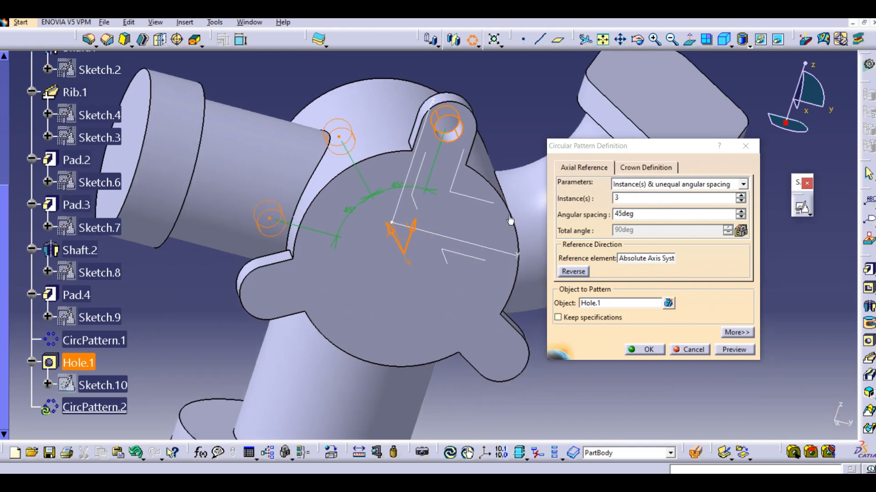
# Set both angular spacings of the hole pattern to 120 degrees.
pyautogui.doubleClick(653, 213)
pyautogui.write('120')
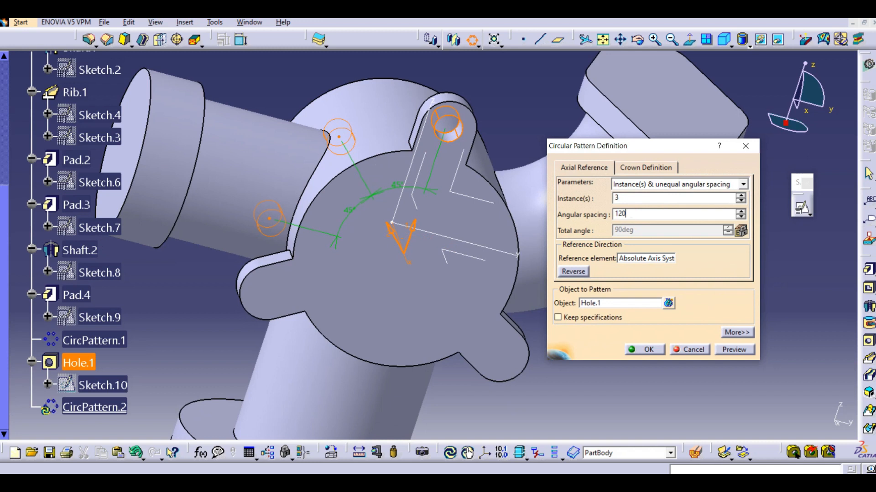
pyautogui.click(637, 198)
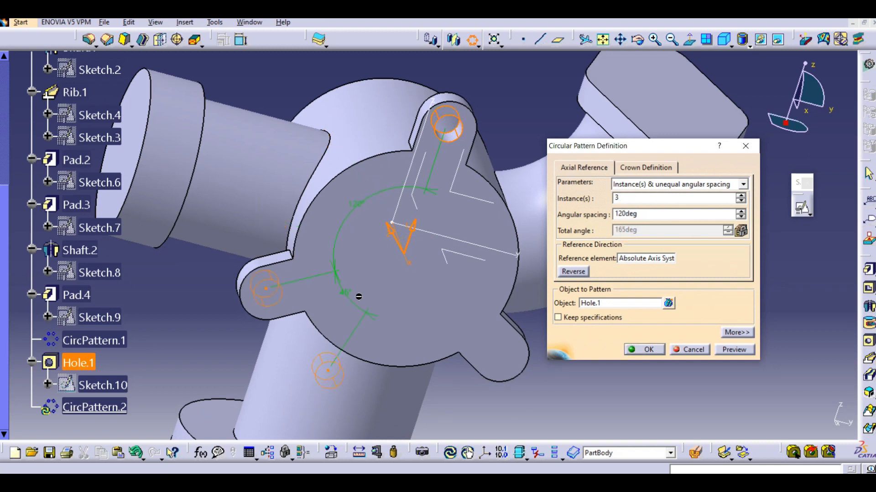
pyautogui.doubleClick(344, 293)
pyautogui.write('120')
pyautogui.press('Return')
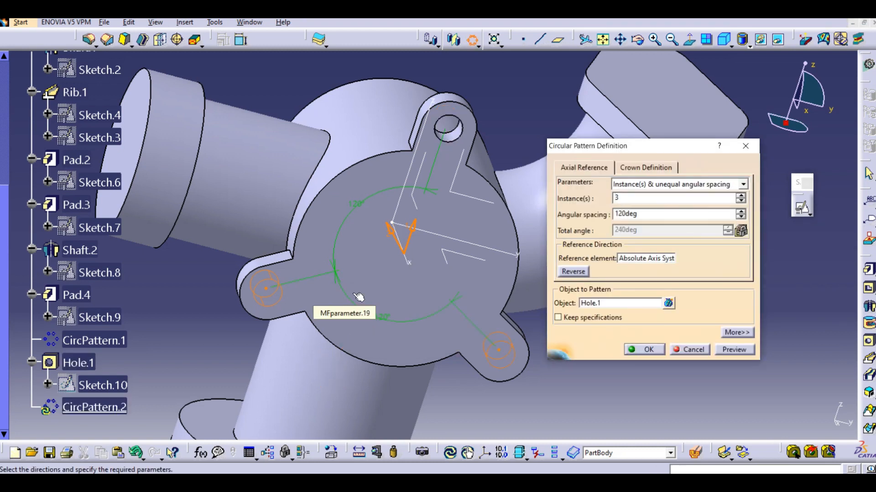
# Create the circular pattern of the lug hole and check the patterned lugs and holes on the model.
pyautogui.click(642, 349)
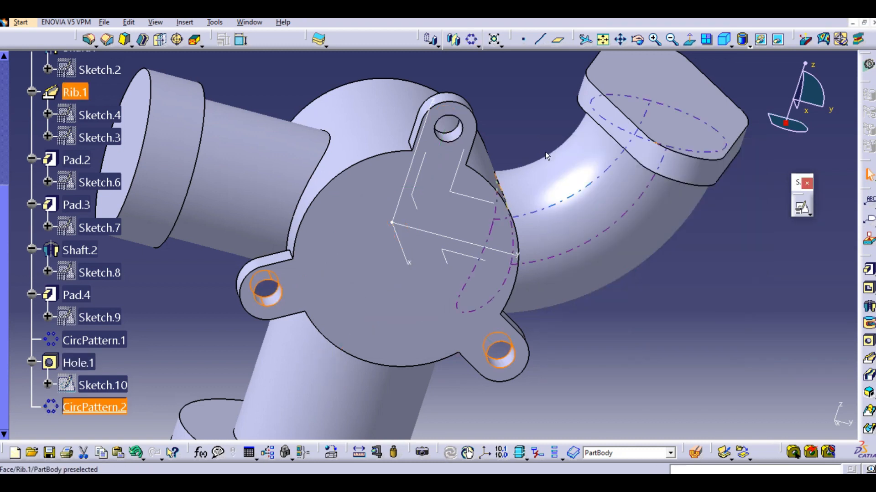
pyautogui.moveTo(538, 165); pyautogui.dragTo(461, 280, button='middle')
pyautogui.click(511, 296)
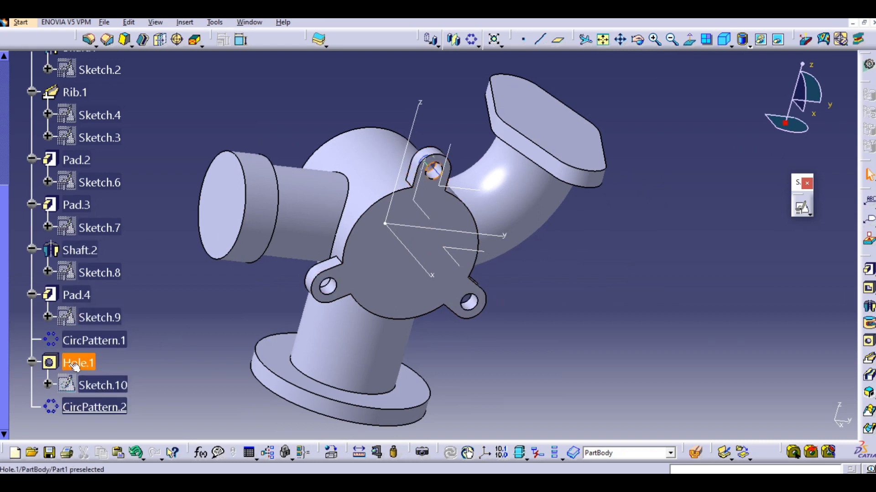
pyautogui.click(122, 342)
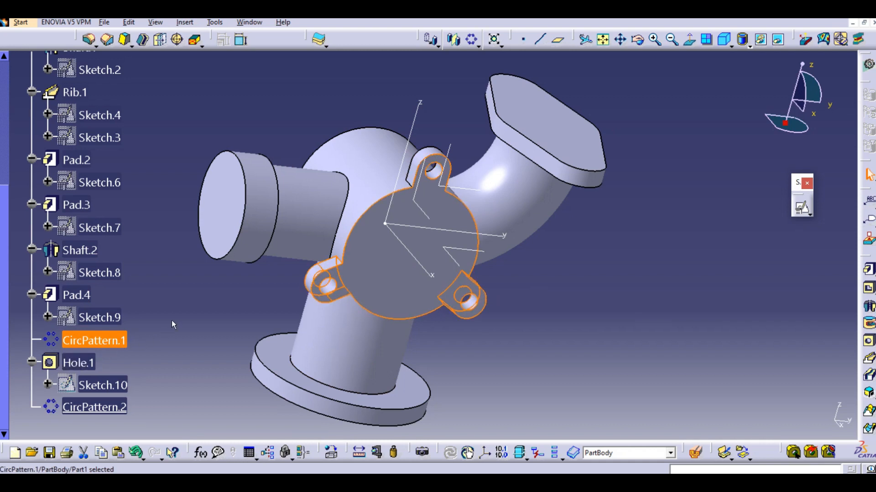
pyautogui.click(206, 301)
pyautogui.moveTo(418, 182); pyautogui.dragTo(462, 188, button='middle')
pyautogui.moveTo(216, 195); pyautogui.dragTo(362, 256, button='middle')
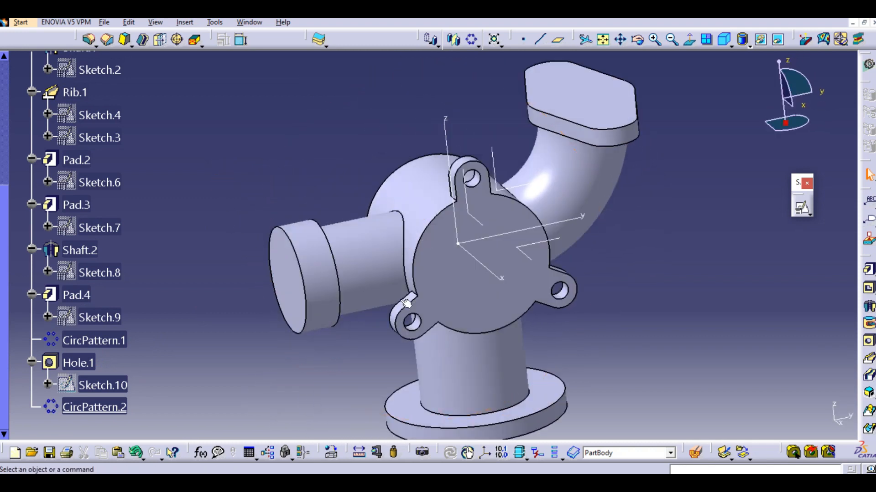
# Consult the exercise drawing and open a positioned sketch on the lower flange's end face, with H along y and V along x.
pyautogui.click(516, 482)
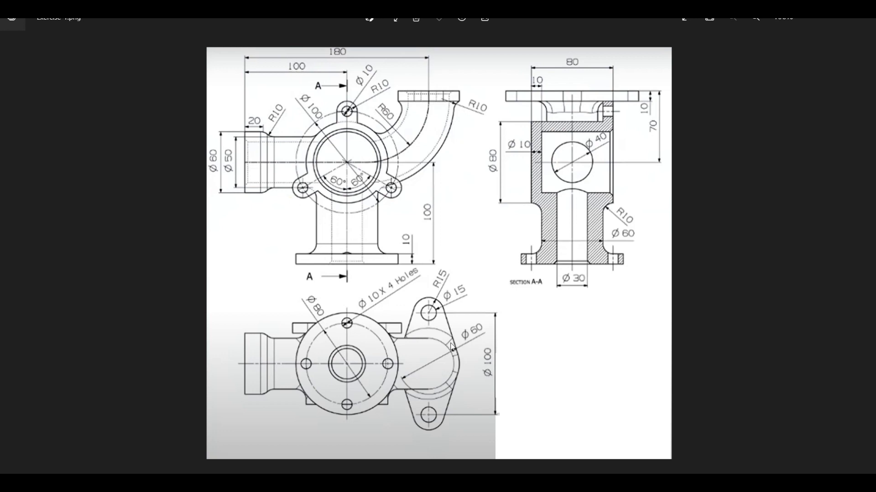
pyautogui.hotkey('alt', 'Tab')
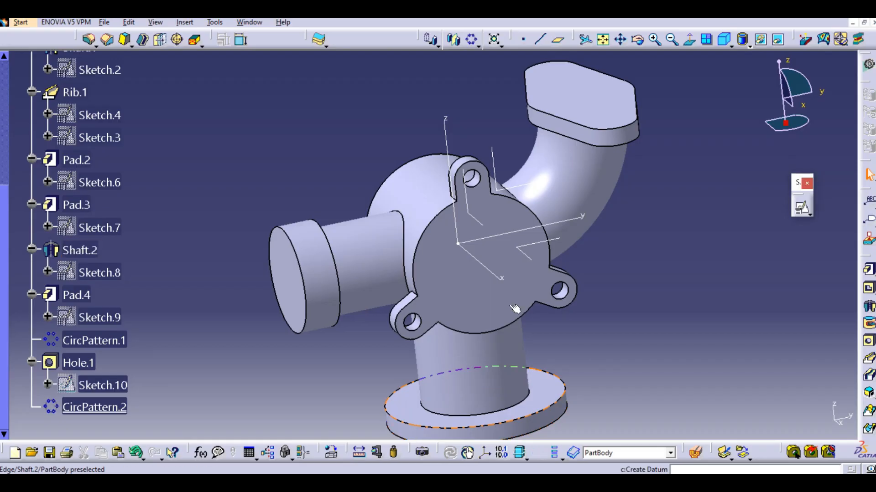
pyautogui.moveTo(506, 258)
pyautogui.mouseDown(button='middle')
pyautogui.moveTo(486, 344)
pyautogui.moveTo(589, 221)
pyautogui.mouseUp(button='middle')
pyautogui.click(801, 209)
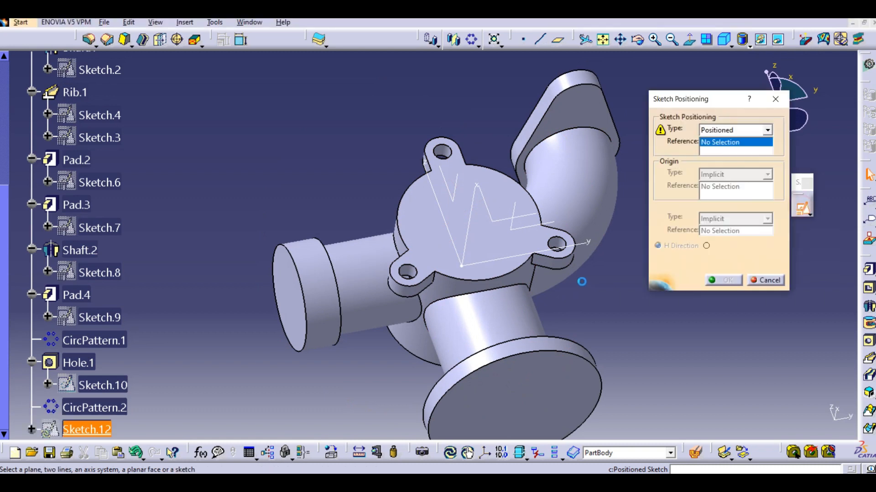
pyautogui.moveTo(532, 393); pyautogui.dragTo(512, 306, button='middle')
pyautogui.click(512, 306)
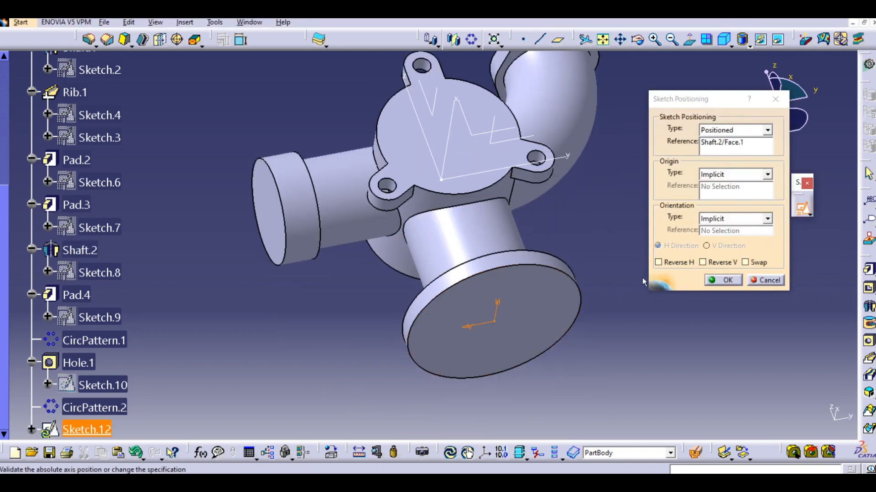
pyautogui.click(681, 263)
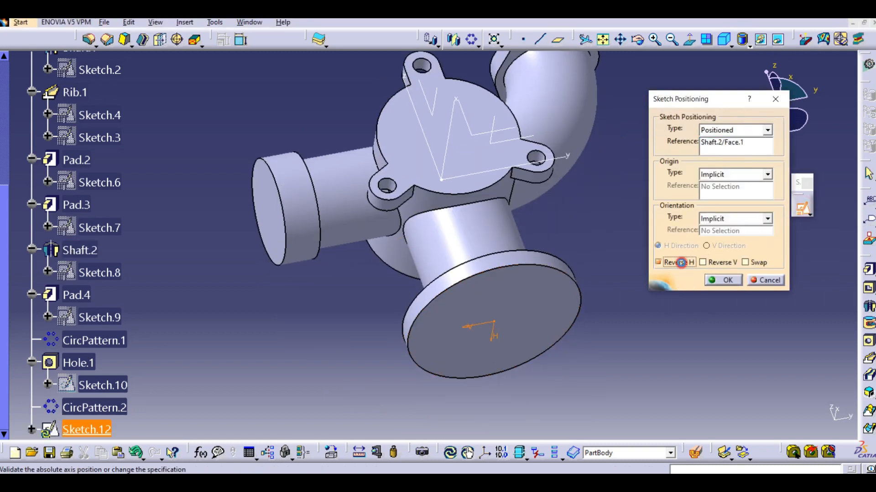
pyautogui.click(716, 264)
pyautogui.click(722, 280)
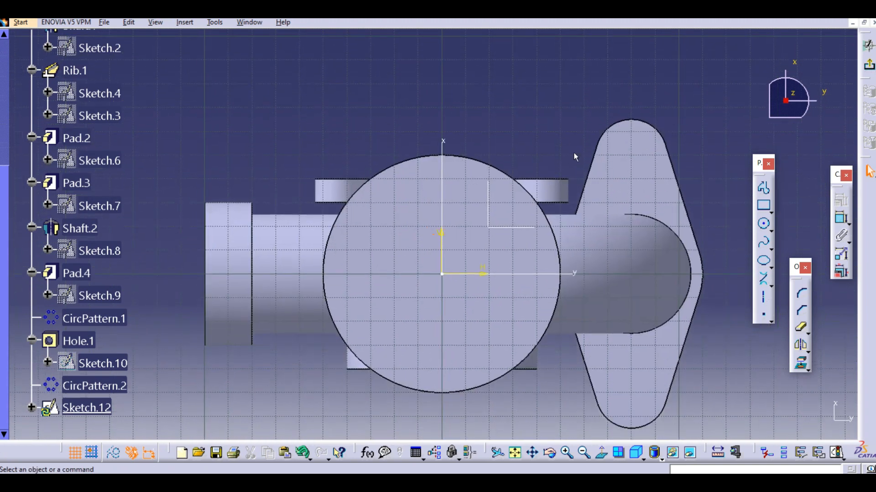
# Sketch a circle about 15 mm in diameter on the vertical axis, centred about 40 mm above the origin, checking the exercise drawing.
pyautogui.click(764, 225)
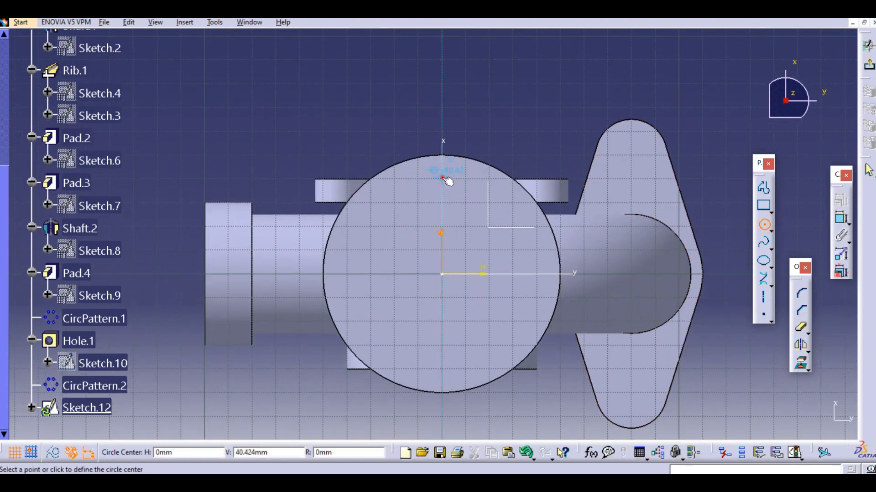
pyautogui.click(442, 177)
pyautogui.click(456, 191)
pyautogui.click(551, 483)
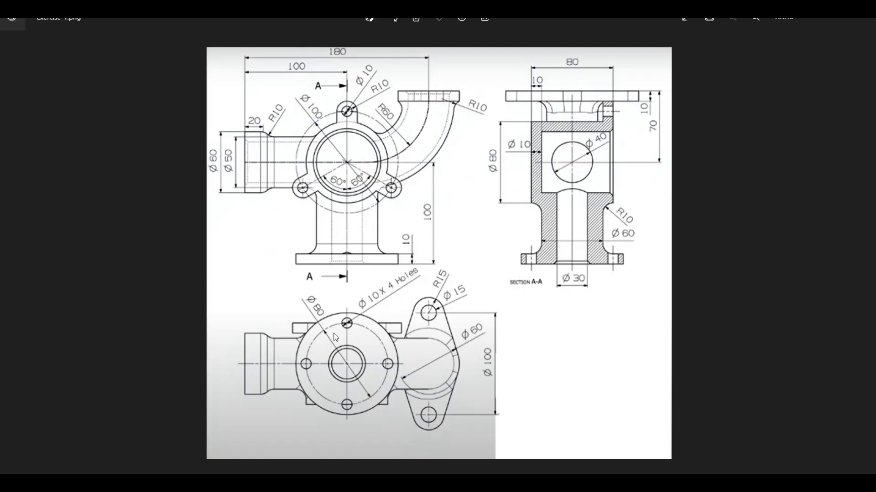
pyautogui.click(551, 484)
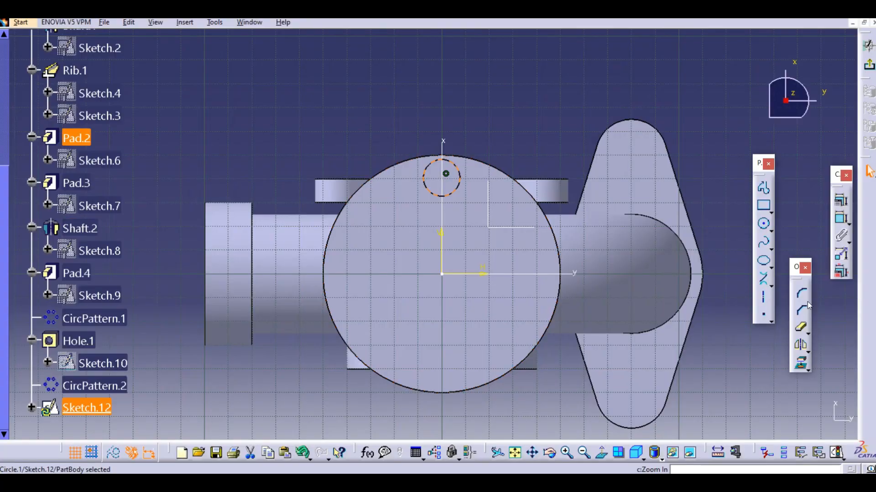
pyautogui.click(842, 218)
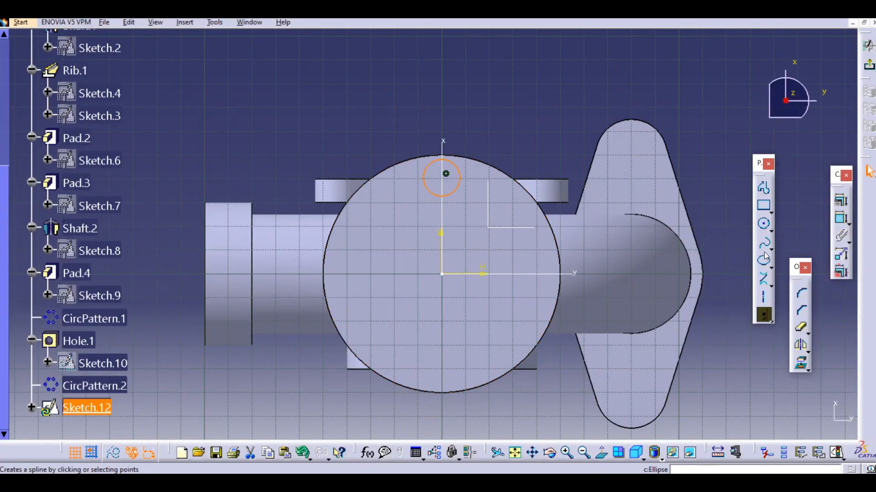
pyautogui.press('Escape')
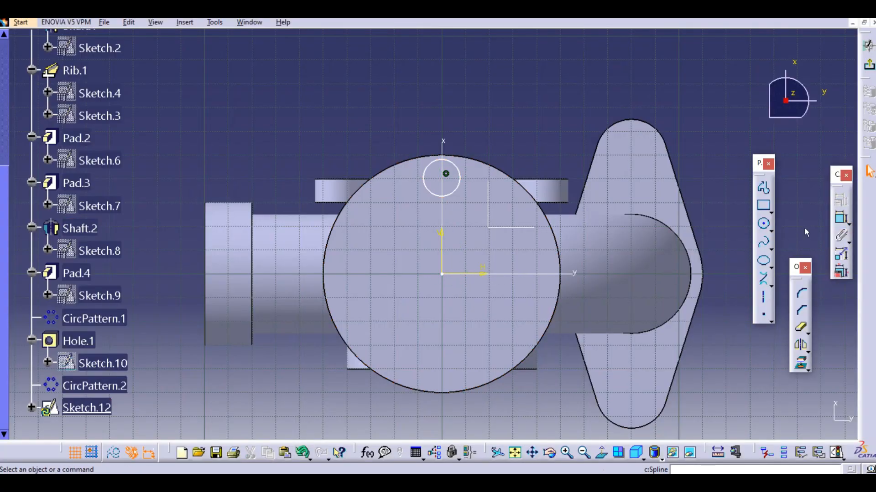
# Sketch a circle centred on the origin through the small circle's centre and set its diameter to 80 mm.
pyautogui.click(764, 223)
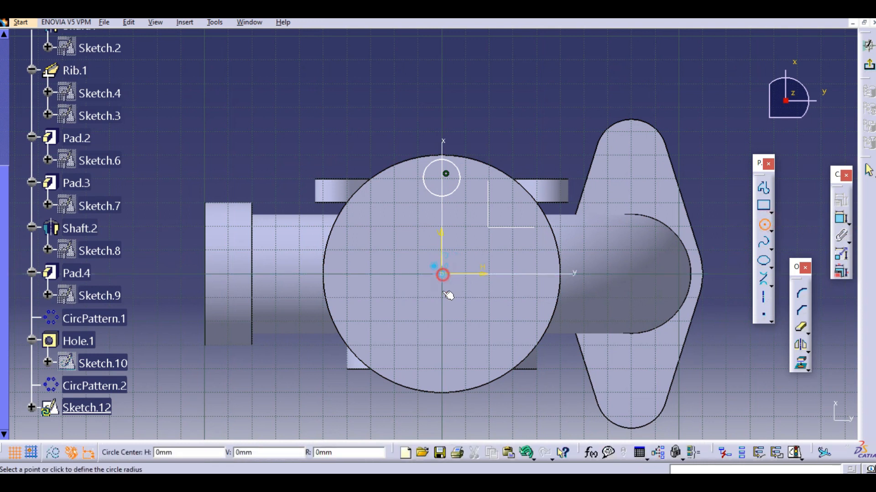
pyautogui.click(382, 346)
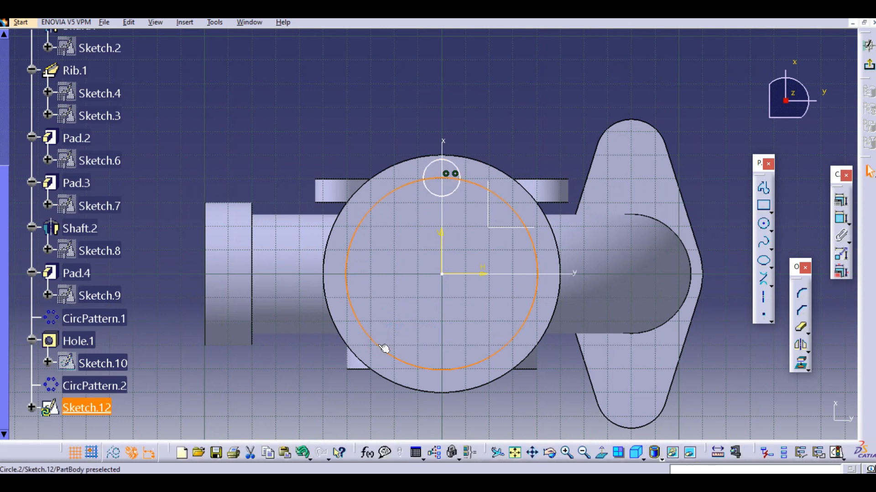
pyautogui.click(841, 233)
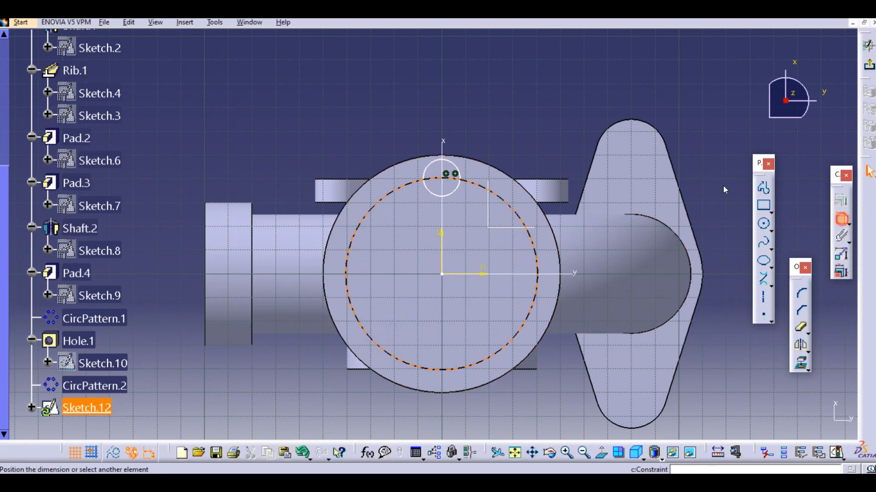
pyautogui.click(524, 115)
pyautogui.doubleClick(526, 115)
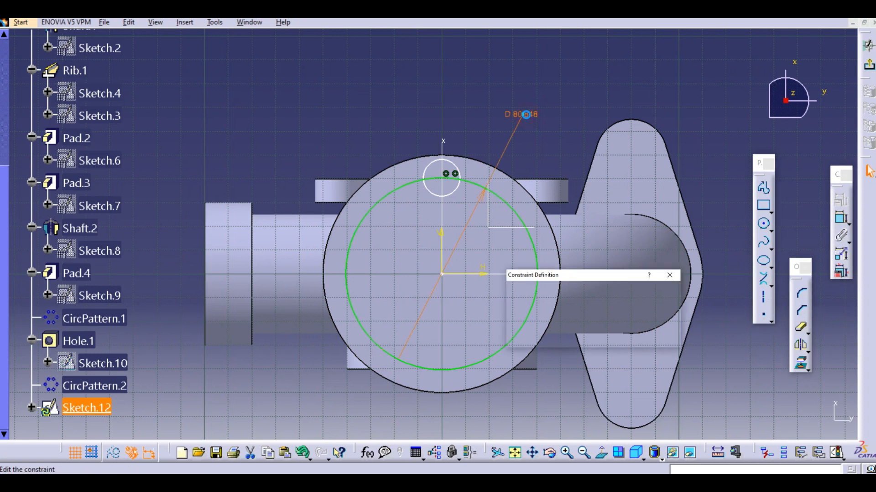
pyautogui.write('80')
pyautogui.press('Return')
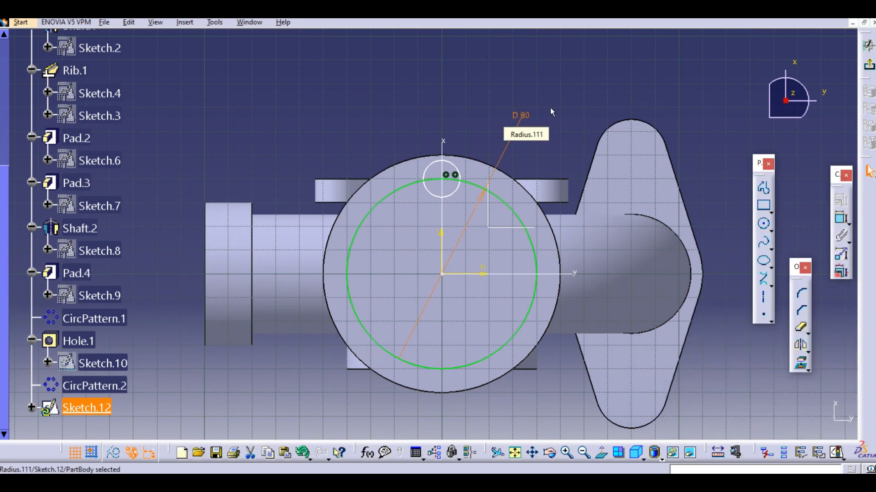
pyautogui.click(581, 91)
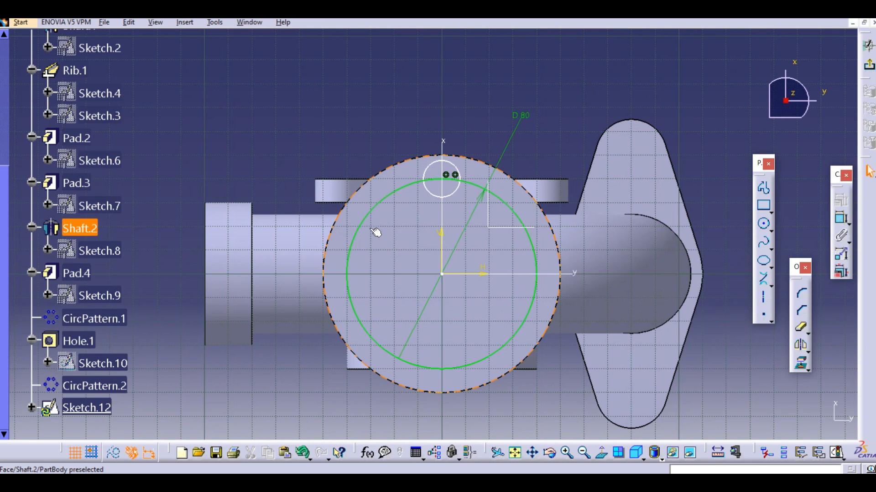
# Convert the 80 mm circle to construction geometry and return to standard geometry mode.
pyautogui.click(365, 216)
pyautogui.click(114, 453)
pyautogui.click(285, 394)
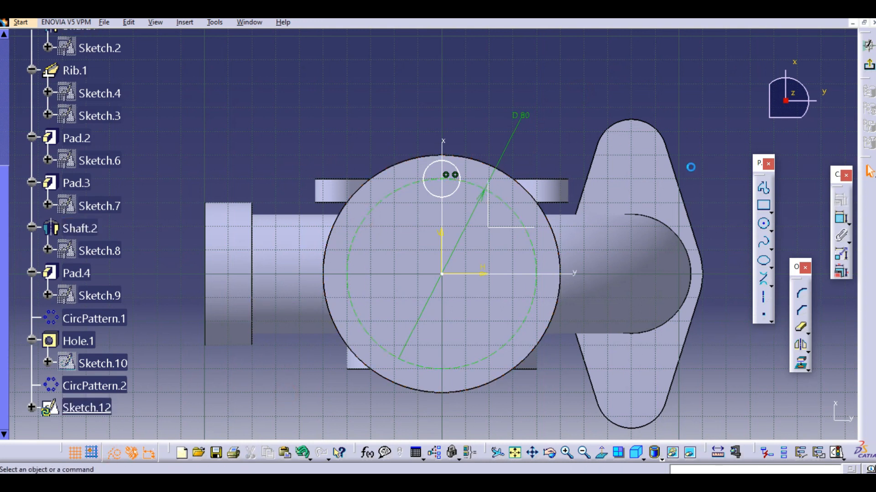
pyautogui.click(114, 452)
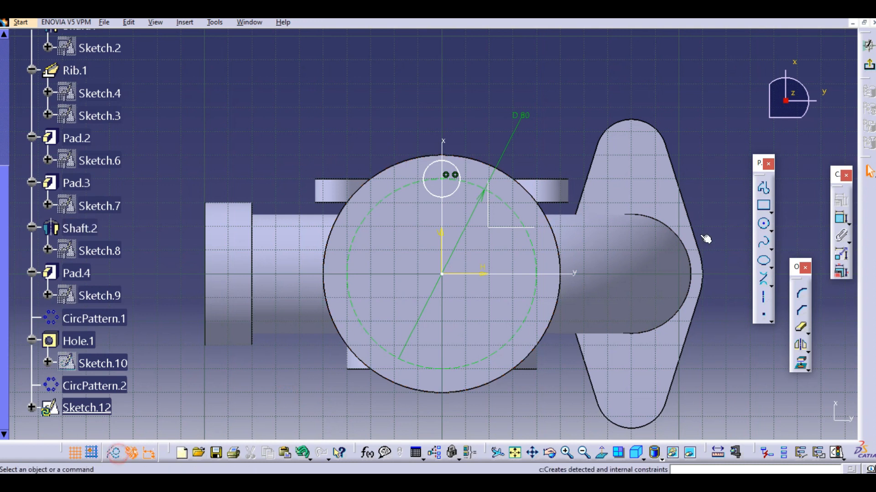
# Set the small circle's diameter to 10 mm, compare it with the exercise drawing and exit the sketch.
pyautogui.click(841, 218)
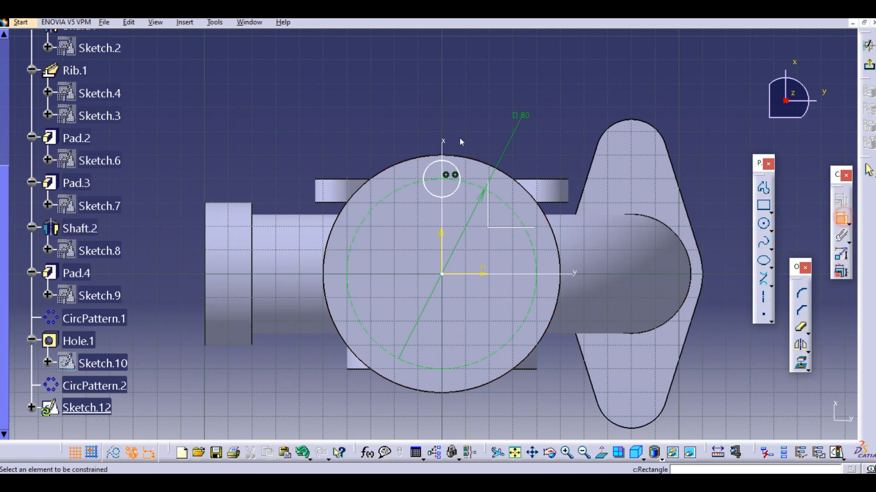
pyautogui.click(458, 168)
pyautogui.click(487, 121)
pyautogui.doubleClick(486, 120)
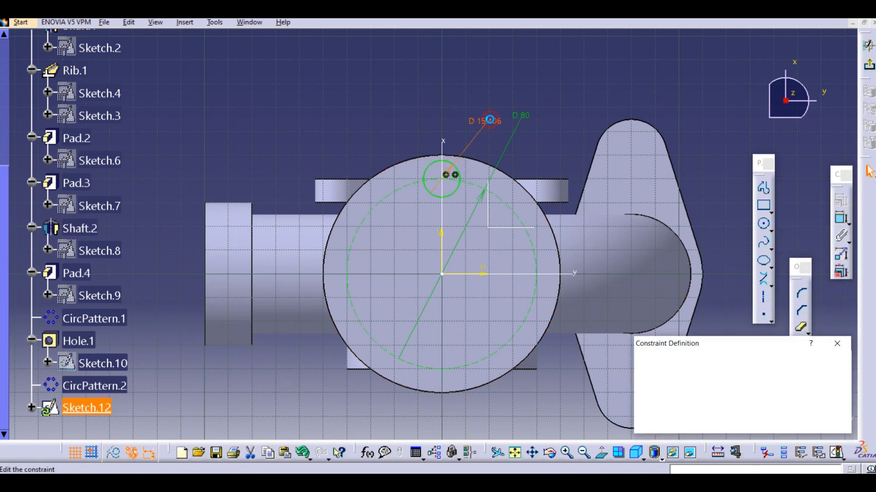
pyautogui.write('10')
pyautogui.press('Return')
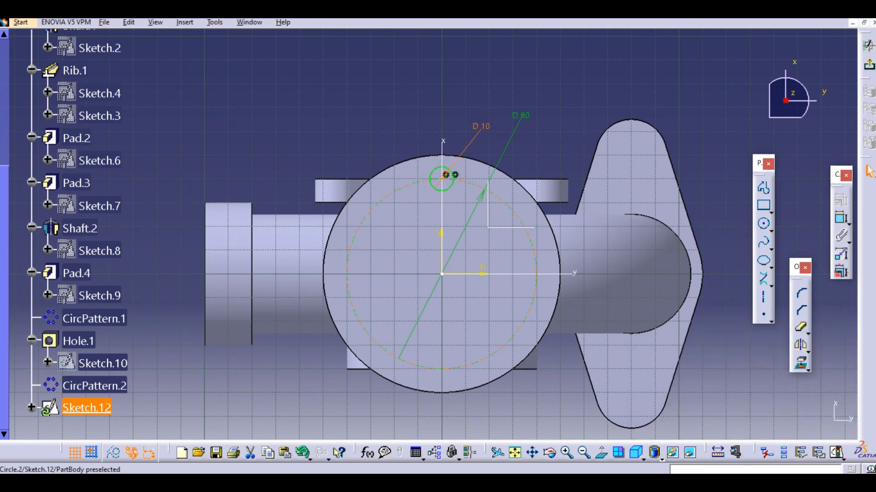
pyautogui.hotkey('alt', 'Tab')
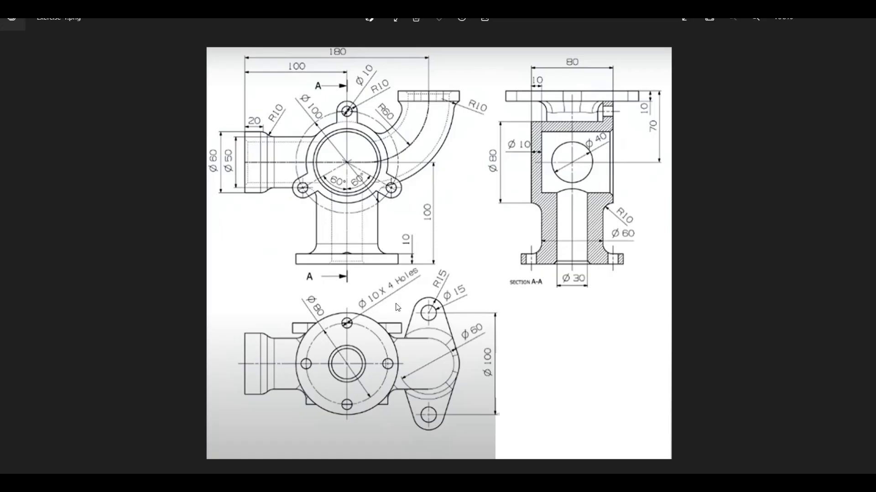
pyautogui.hotkey('alt', 'Tab')
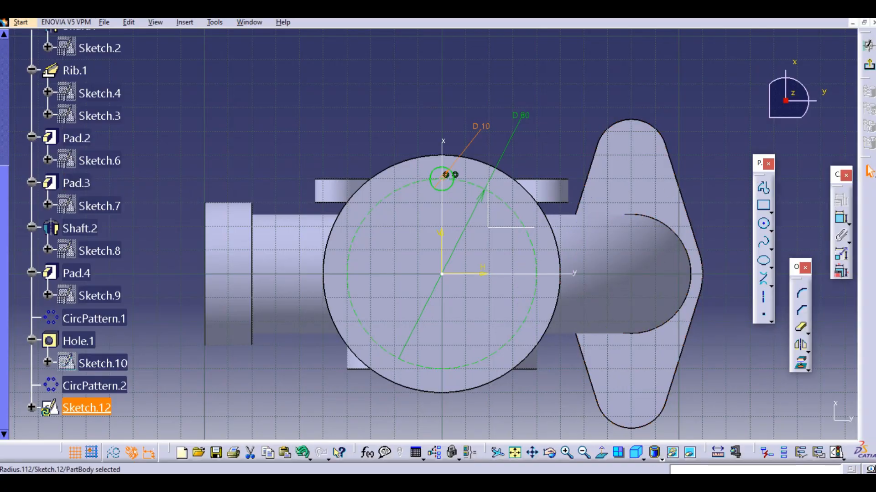
pyautogui.click(869, 66)
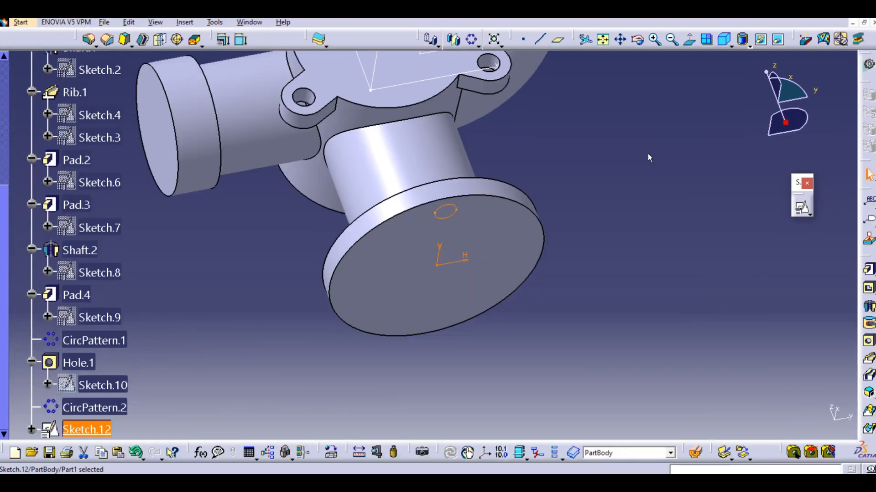
# Check the exercise drawing and reopen the flange hole sketch to review its circles and dimensions.
pyautogui.scroll(-2, 209, 388)
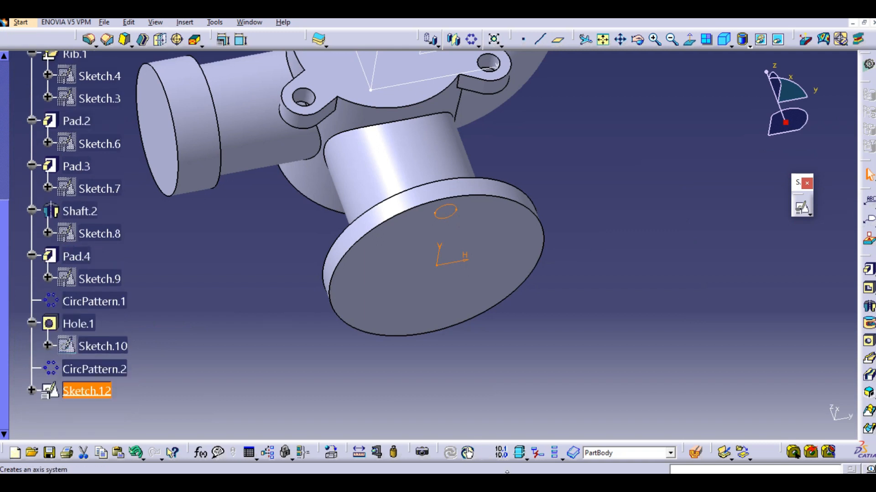
pyautogui.hotkey('alt', 'Tab')
pyautogui.hotkey('alt', 'Tab')
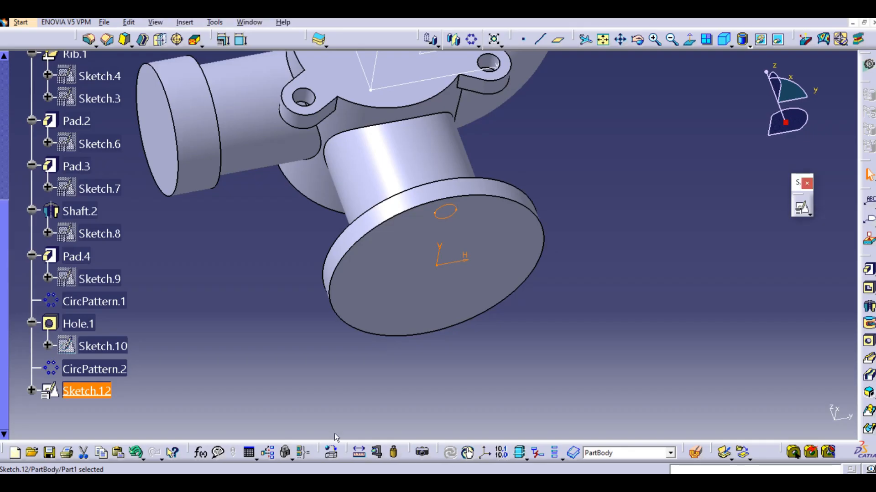
pyautogui.doubleClick(104, 391)
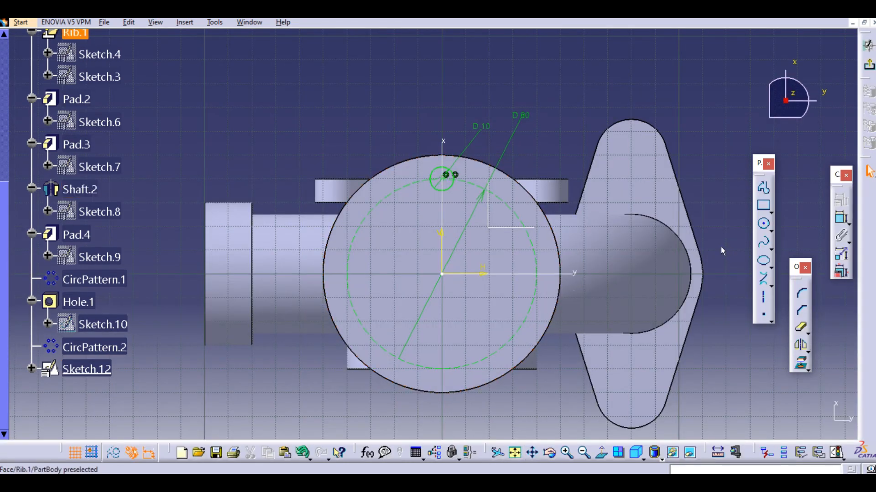
pyautogui.click(869, 65)
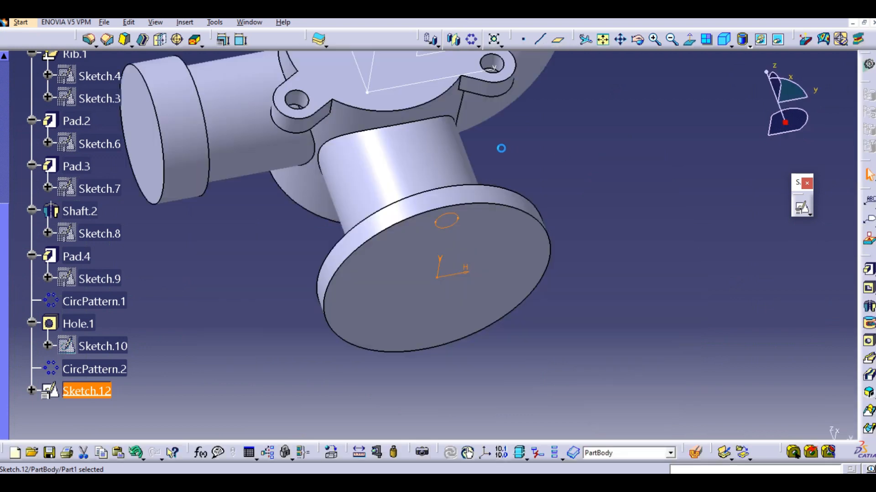
# Cut the small circle's sketch into the lower flange as a 10 mm deep pocket.
pyautogui.moveTo(505, 155); pyautogui.dragTo(540, 180, button='middle')
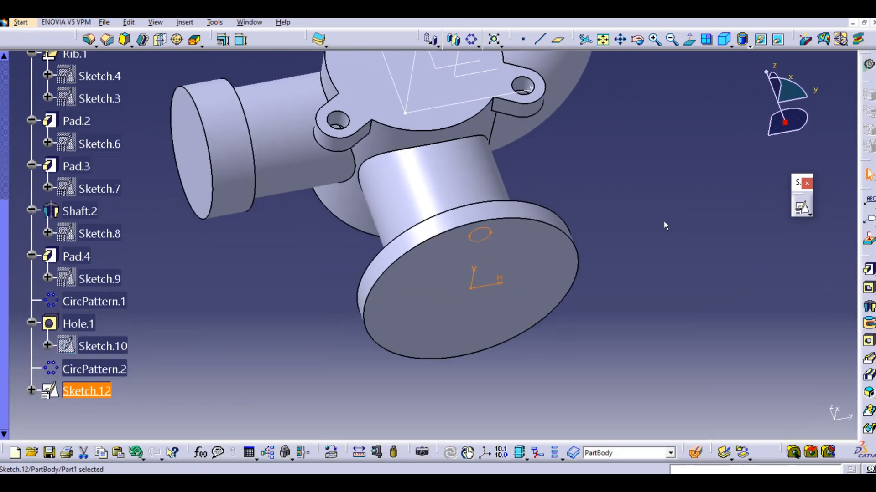
pyautogui.click(868, 288)
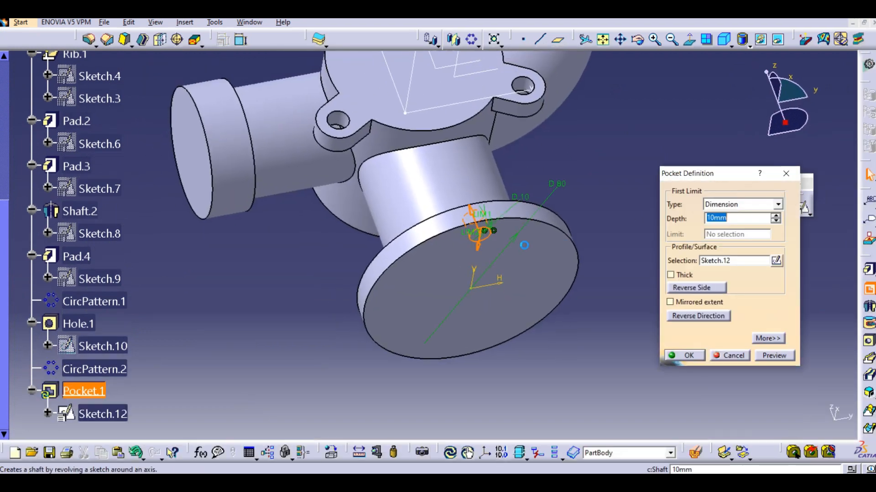
pyautogui.moveTo(338, 263); pyautogui.dragTo(468, 324, button='middle')
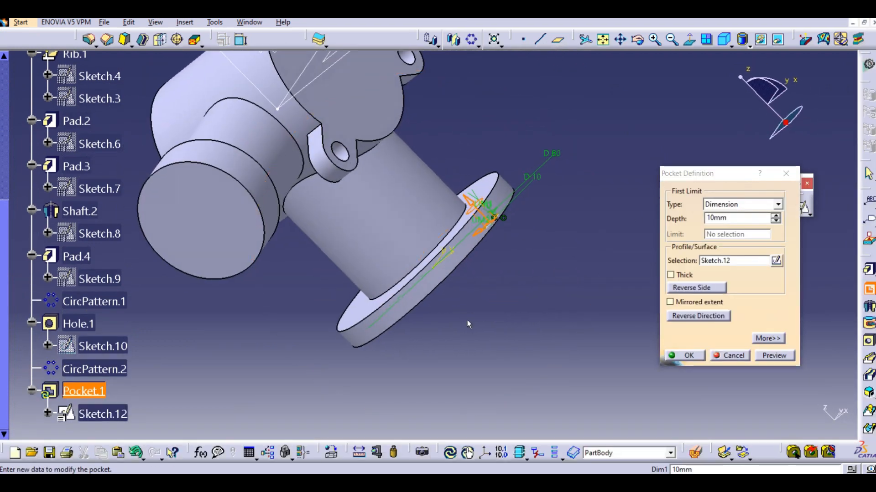
pyautogui.click(705, 357)
pyautogui.moveTo(580, 218); pyautogui.dragTo(520, 178, button='middle')
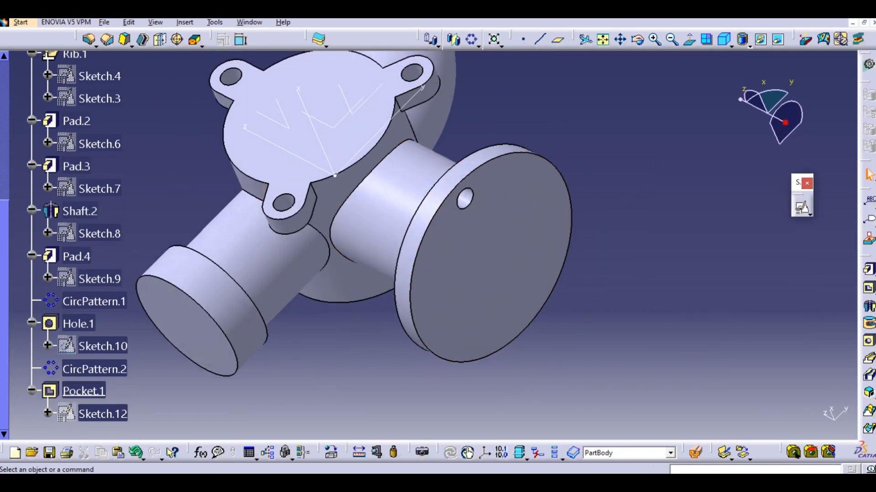
# Set up a circular pattern of the lower flange's pocket hole, using the absolute axis system's z-axis as the reference direction.
pyautogui.click(472, 40)
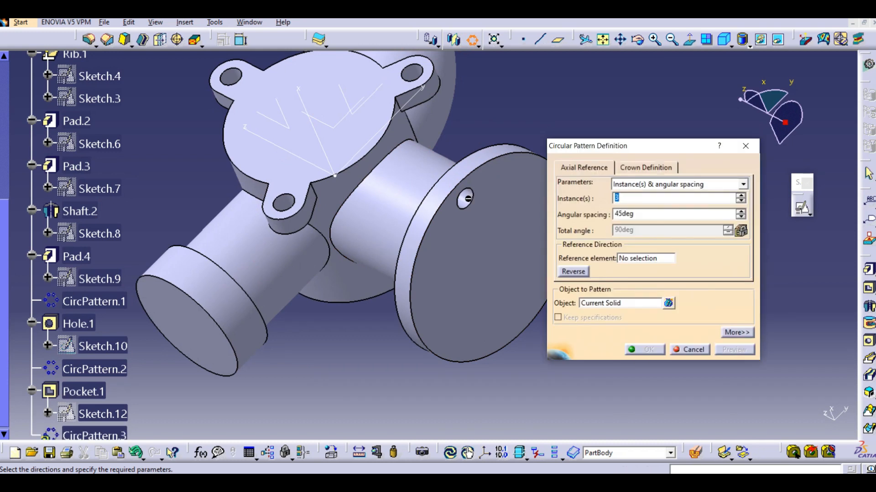
pyautogui.click(644, 258)
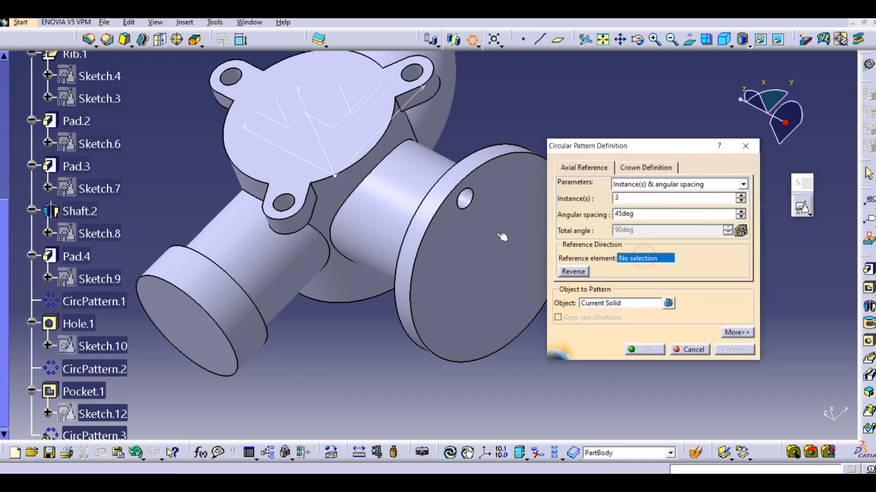
pyautogui.moveTo(456, 256); pyautogui.dragTo(419, 264, button='middle')
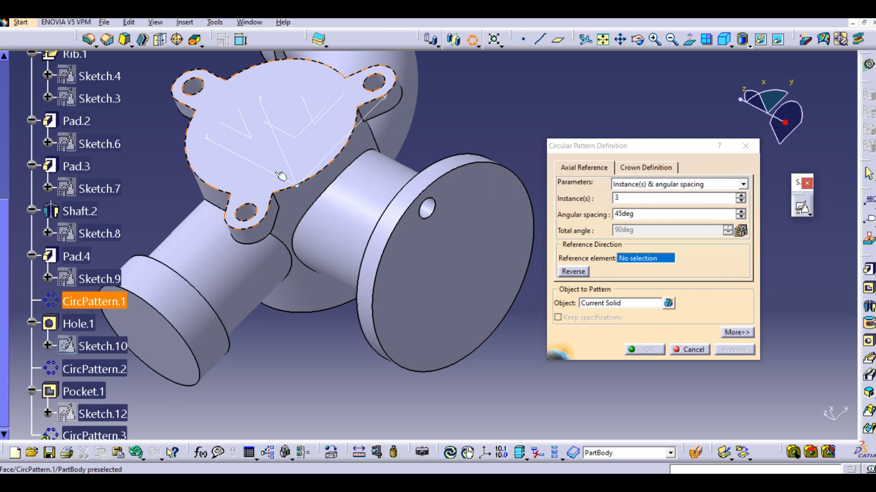
pyautogui.moveTo(319, 173); pyautogui.dragTo(395, 135, button='middle')
pyautogui.click(169, 100)
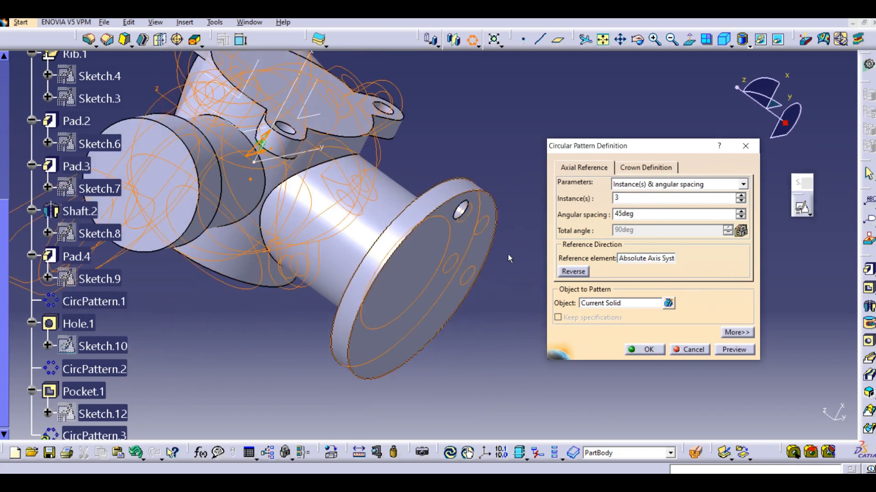
pyautogui.click(668, 304)
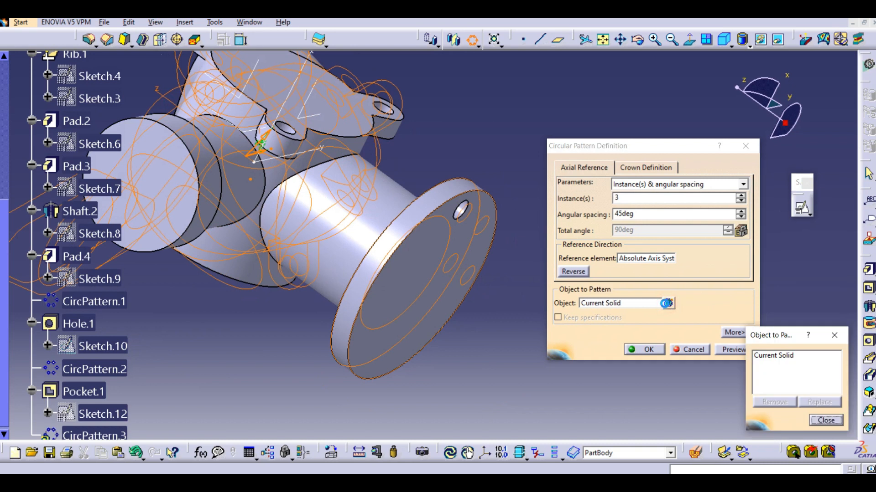
pyautogui.click(785, 356)
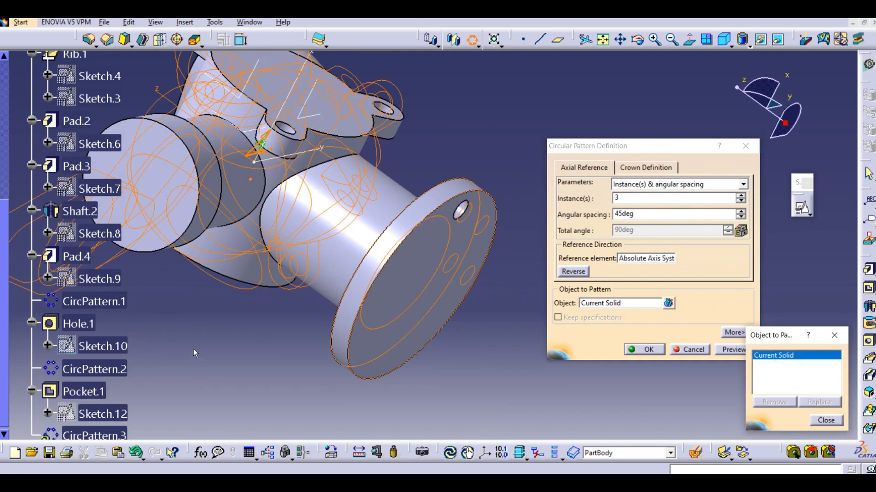
pyautogui.scroll(-3, 118, 364)
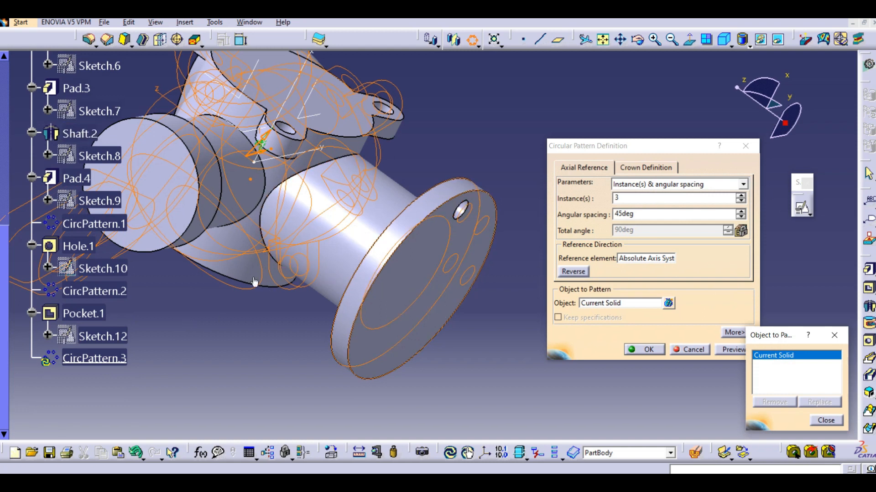
pyautogui.click(83, 313)
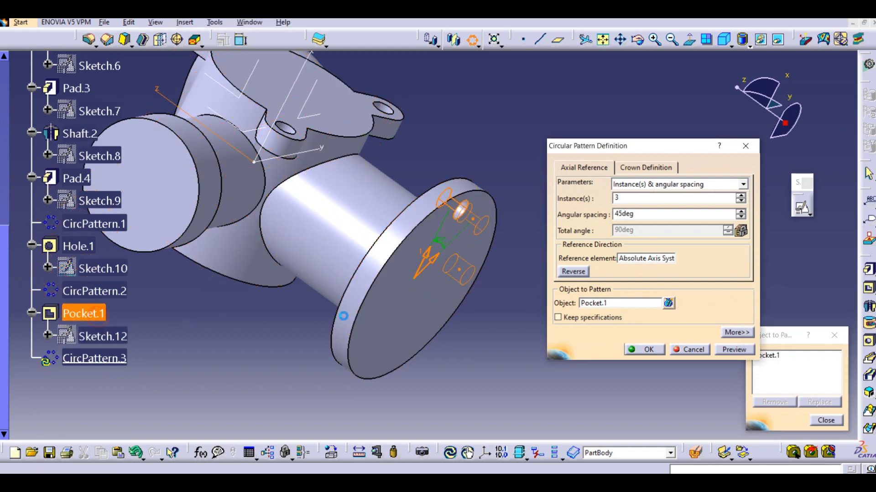
pyautogui.click(826, 420)
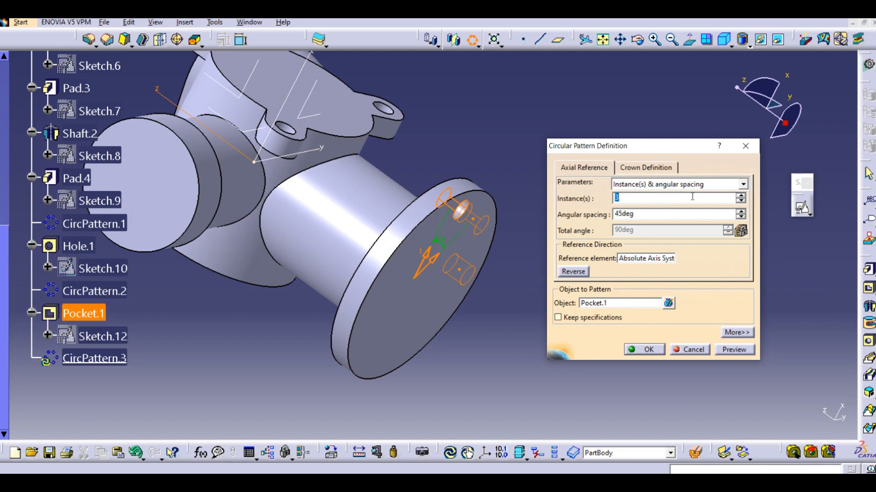
# Define the pattern as a complete crown with 4 instances and create it.
pyautogui.click(743, 184)
pyautogui.click(657, 220)
pyautogui.doubleClick(655, 199)
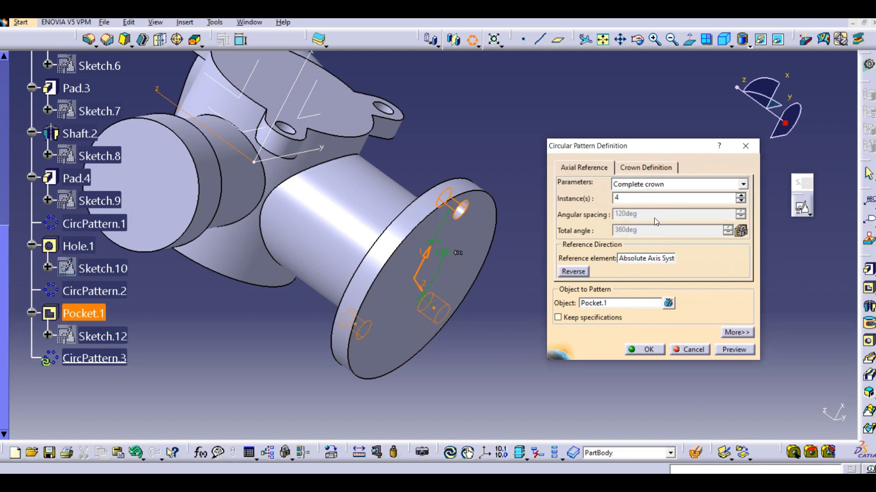
pyautogui.moveTo(485, 291); pyautogui.dragTo(381, 258, button='middle')
pyautogui.click(651, 350)
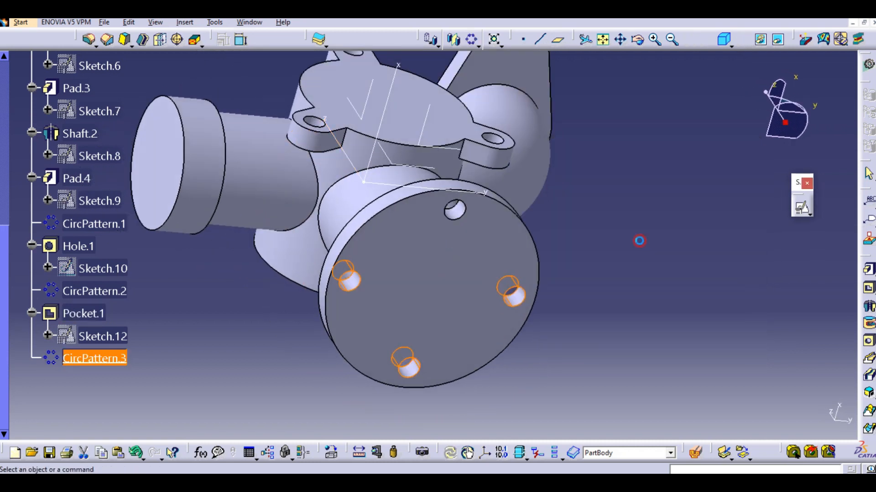
# Inspect the patterned lower flange holes and compare the model with the exercise drawing for the remaining holes.
pyautogui.moveTo(639, 239); pyautogui.dragTo(537, 371, button='middle')
pyautogui.moveTo(403, 171); pyautogui.dragTo(421, 317, button='middle')
pyautogui.moveTo(507, 307); pyautogui.dragTo(461, 385, button='middle')
pyautogui.moveTo(488, 216); pyautogui.dragTo(519, 296, button='middle')
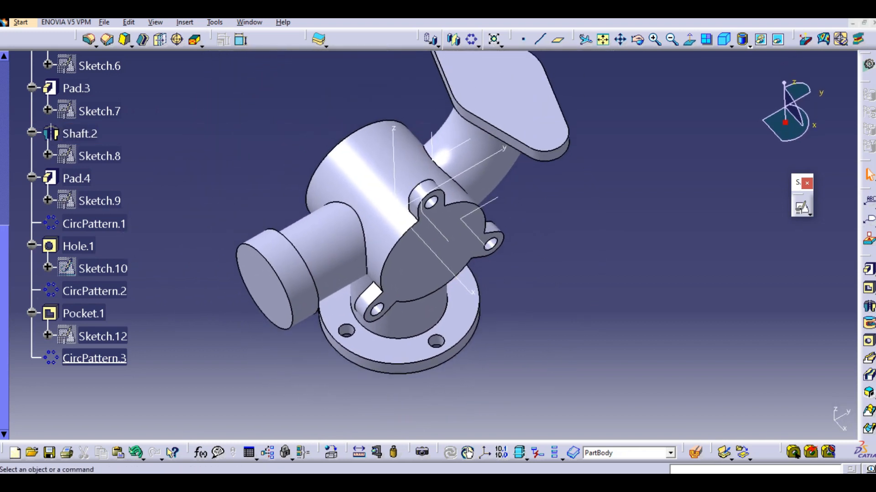
pyautogui.click(540, 483)
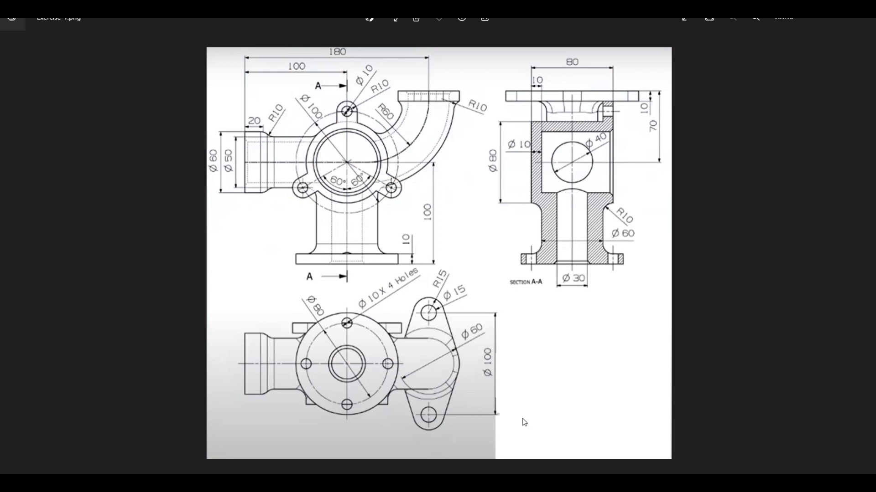
pyautogui.click(541, 483)
pyautogui.moveTo(596, 114)
pyautogui.mouseDown(button='middle')
pyautogui.moveTo(617, 146)
pyautogui.moveTo(601, 221)
pyautogui.mouseUp(button='middle')
pyautogui.scroll(-1, 611, 165)
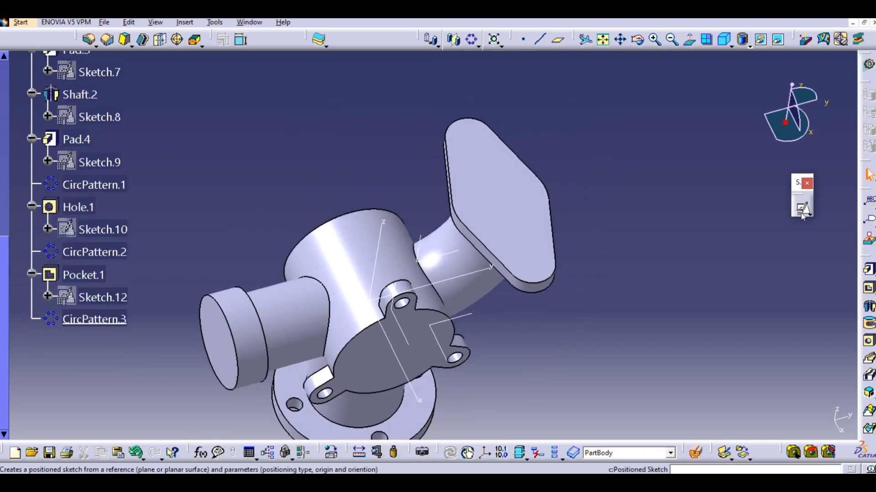
# Create a 10 mm diameter, 10 mm deep blind hole on the diamond-shaped flange's outer face, with its centre off the sketch origin along the flange's length.
pyautogui.click(868, 341)
pyautogui.click(513, 196)
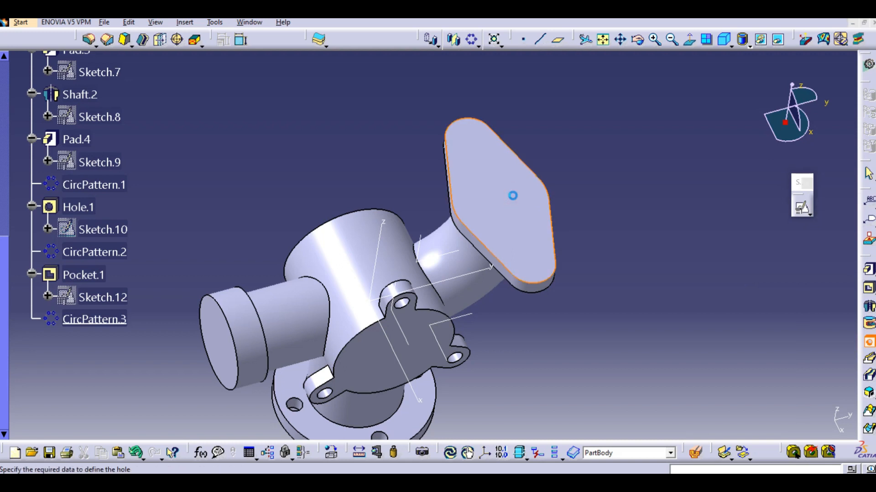
pyautogui.moveTo(422, 193); pyautogui.dragTo(390, 196, button='middle')
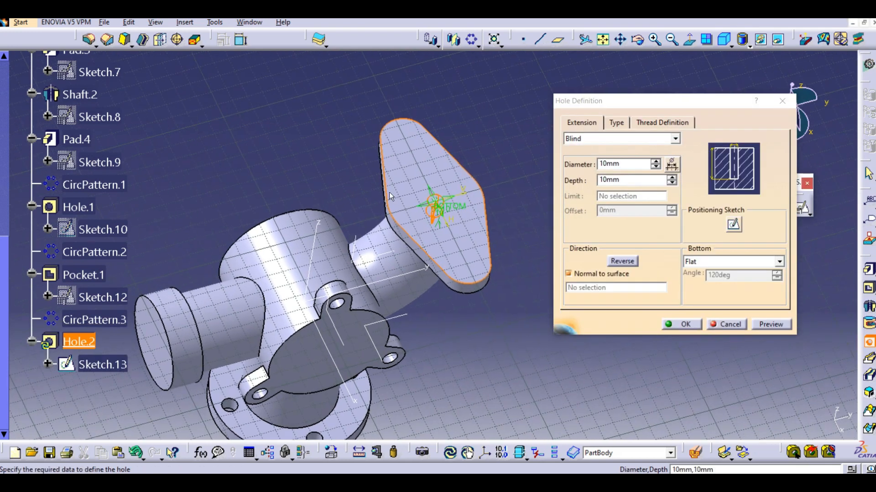
pyautogui.click(734, 225)
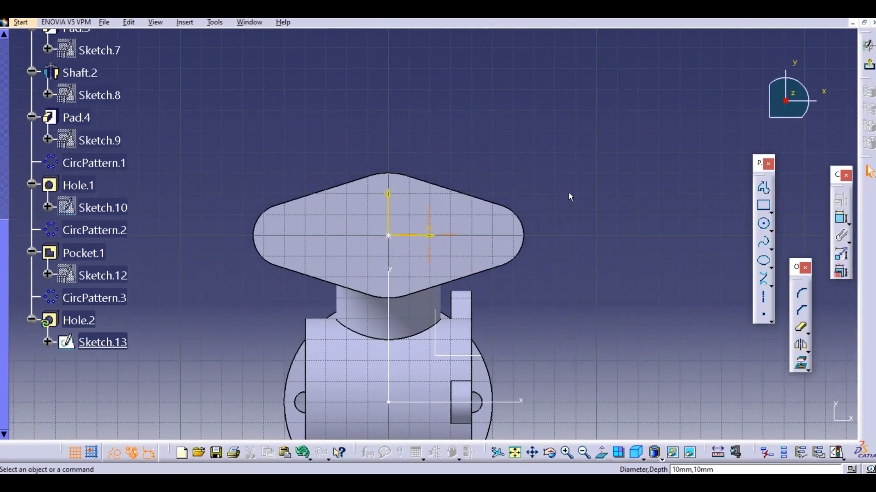
pyautogui.click(390, 232)
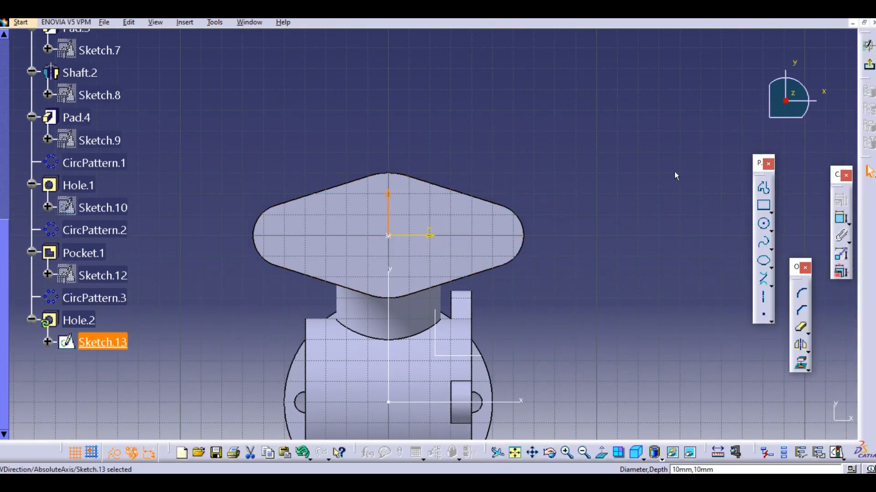
pyautogui.click(869, 65)
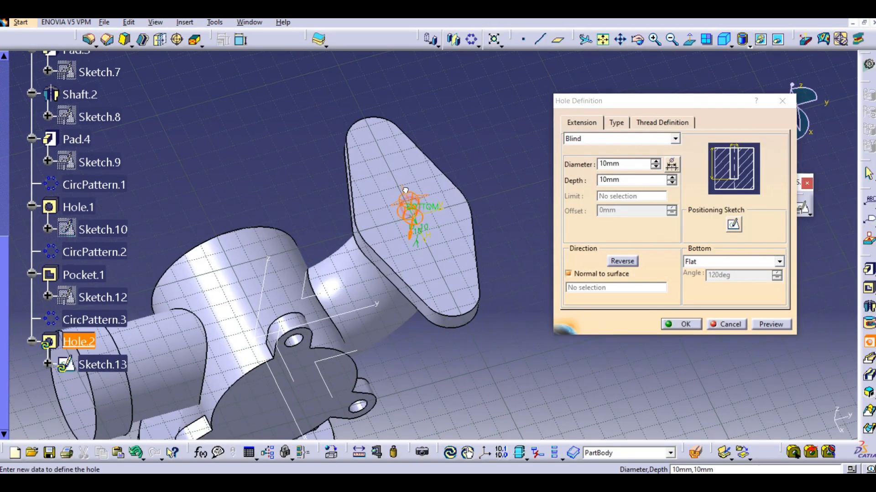
pyautogui.click(683, 323)
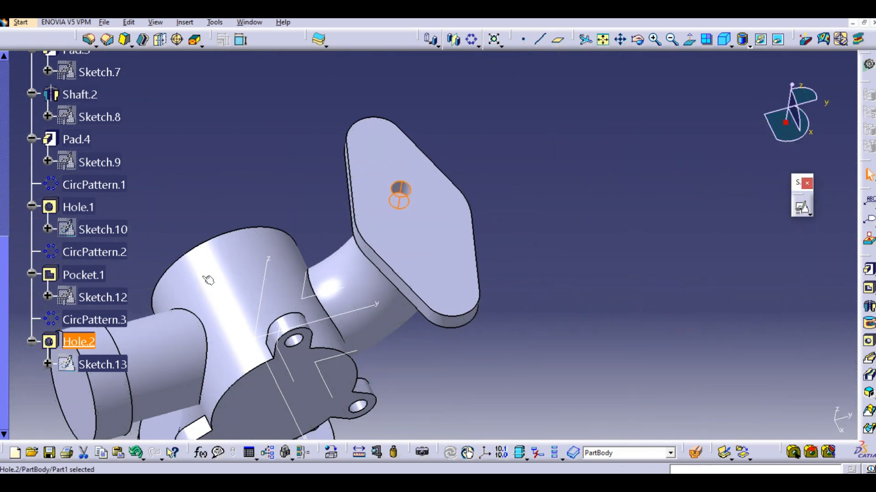
# Reopen the diamond flange hole's positioning sketch and make the hole's centre point concentric with the flange's rounded end.
pyautogui.doubleClick(79, 340)
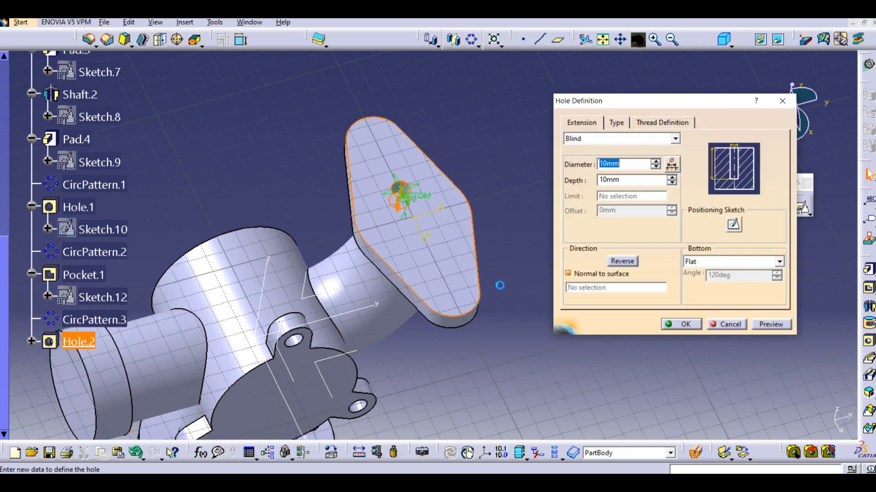
pyautogui.click(734, 225)
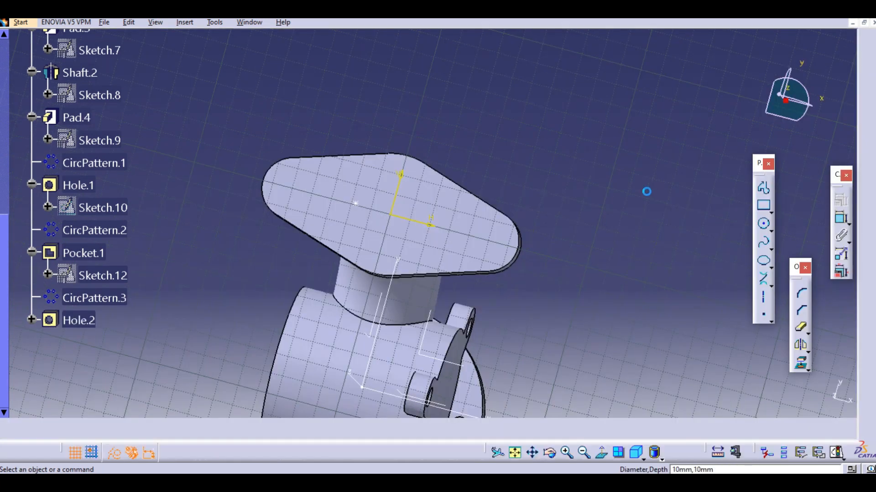
pyautogui.click(841, 218)
pyautogui.click(406, 231)
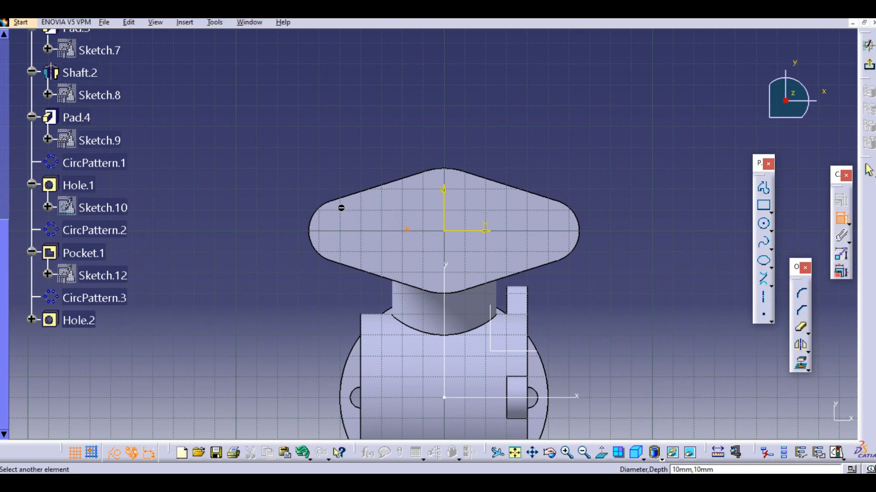
pyautogui.click(329, 203)
pyautogui.rightClick(349, 221)
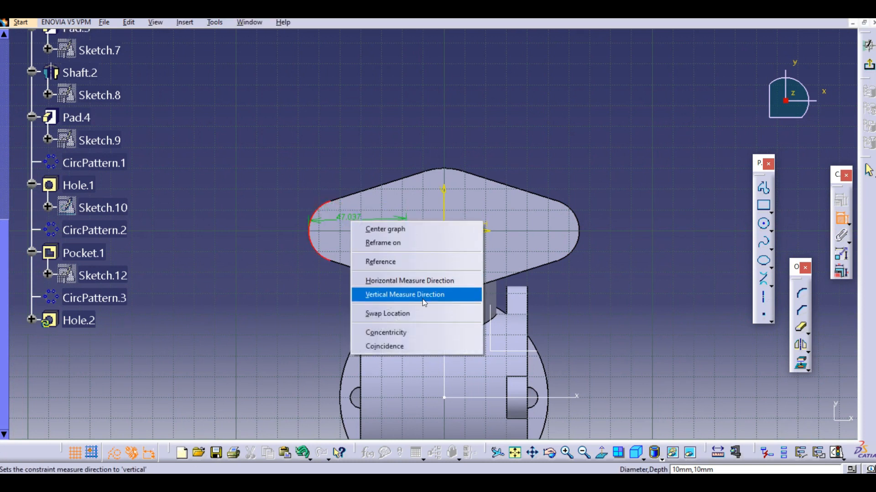
pyautogui.click(411, 336)
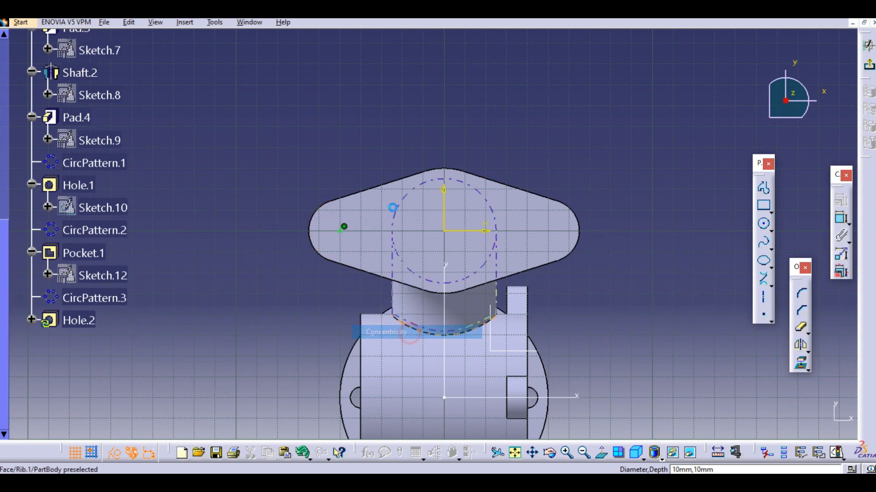
# Exit the positioning sketch and apply the hole's new position at the diamond flange's end.
pyautogui.moveTo(549, 263); pyautogui.dragTo(535, 258, button='middle')
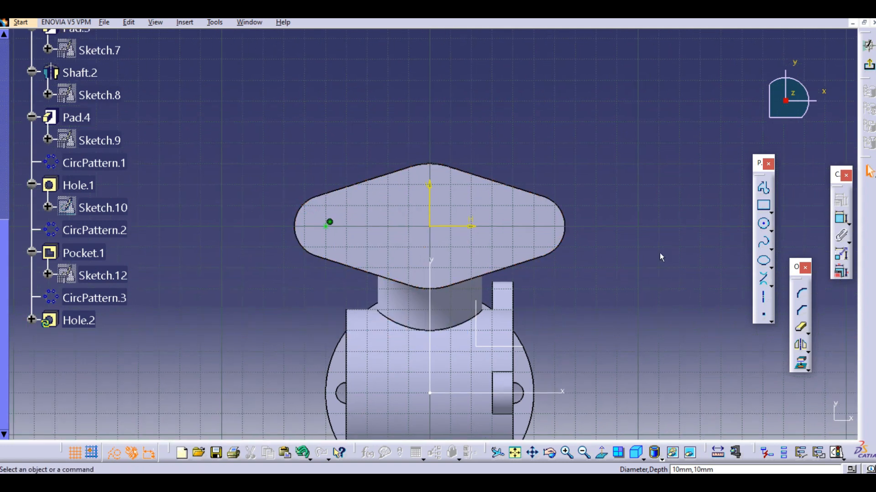
pyautogui.click(868, 45)
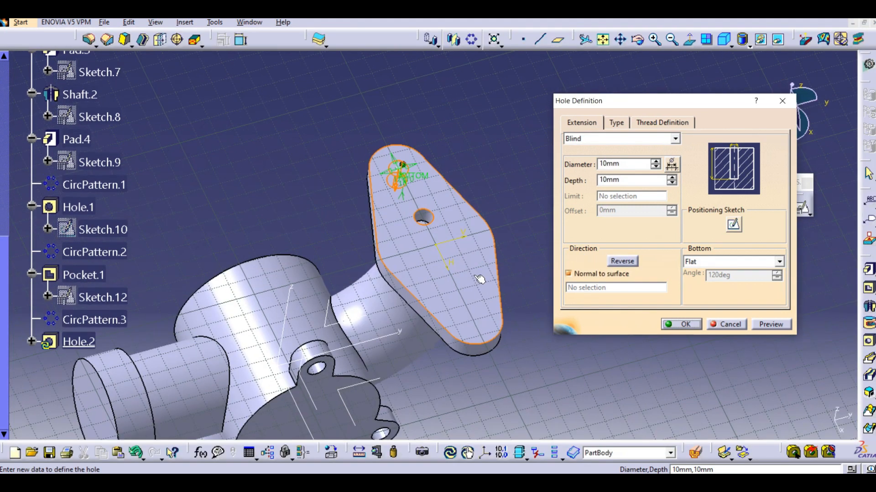
pyautogui.click(680, 325)
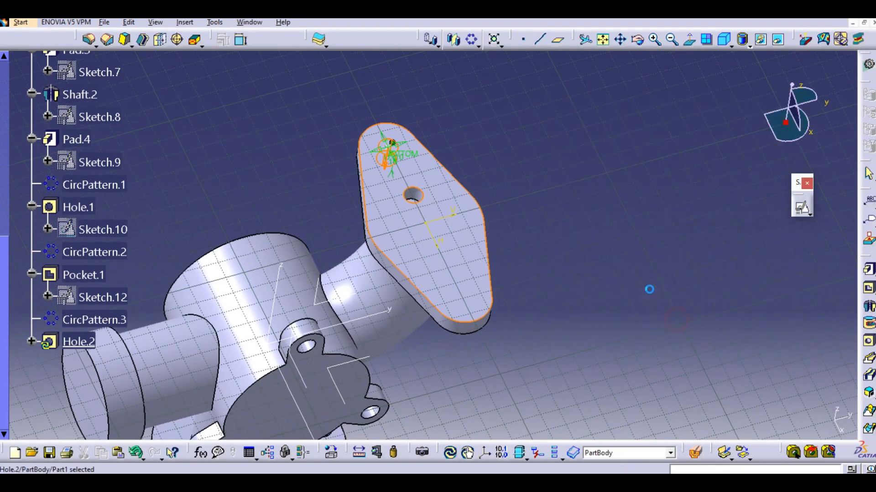
pyautogui.moveTo(534, 228); pyautogui.dragTo(549, 243, button='middle')
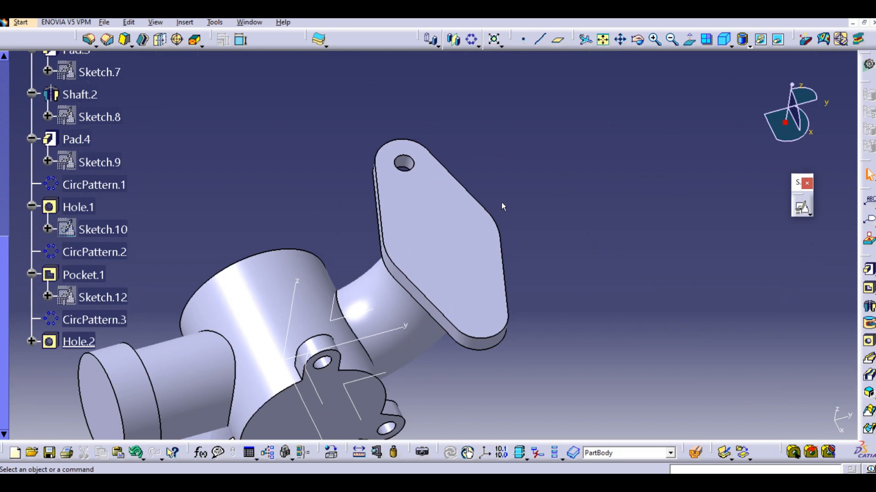
pyautogui.moveTo(449, 225); pyautogui.dragTo(508, 188, button='middle')
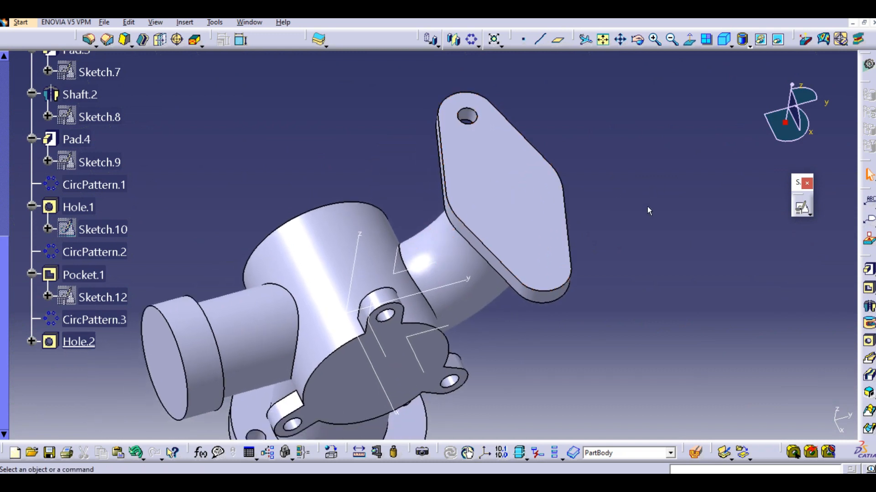
pyautogui.moveTo(643, 231); pyautogui.dragTo(677, 232, button='middle')
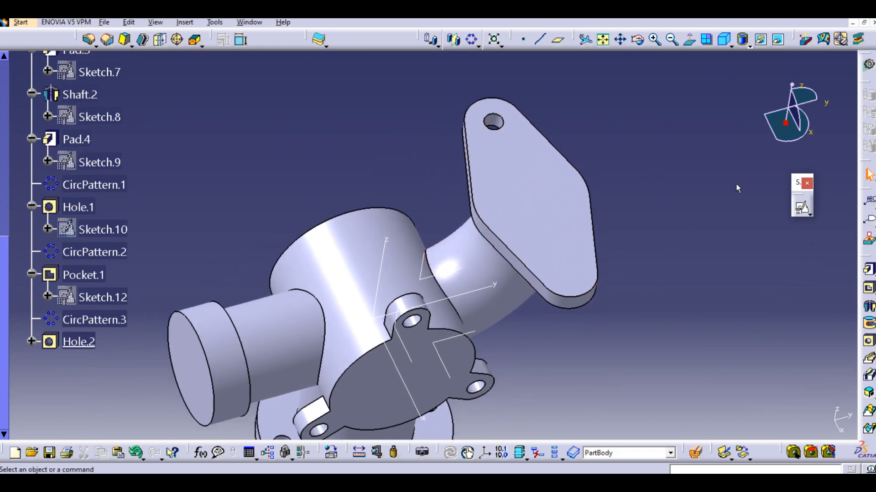
# Mirror the diamond flange's bolt hole about the absolute axis system's YZ plane to the flange's opposite end.
pyautogui.click(455, 42)
pyautogui.click(494, 124)
pyautogui.moveTo(464, 277); pyautogui.dragTo(463, 232, button='middle')
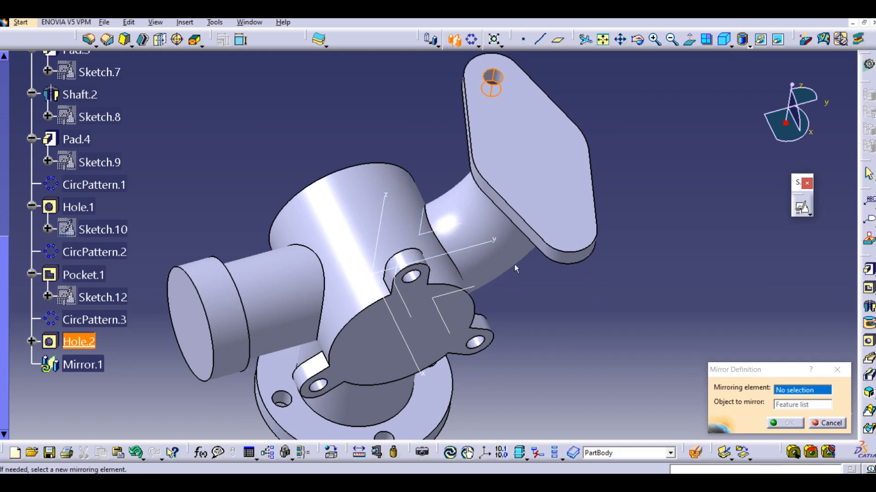
pyautogui.click(424, 235)
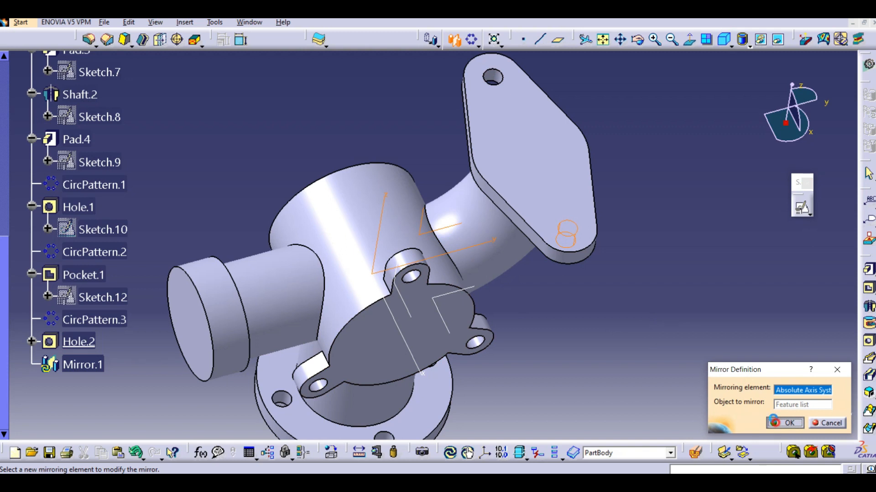
pyautogui.click(784, 422)
pyautogui.moveTo(438, 317); pyautogui.dragTo(412, 229, button='middle')
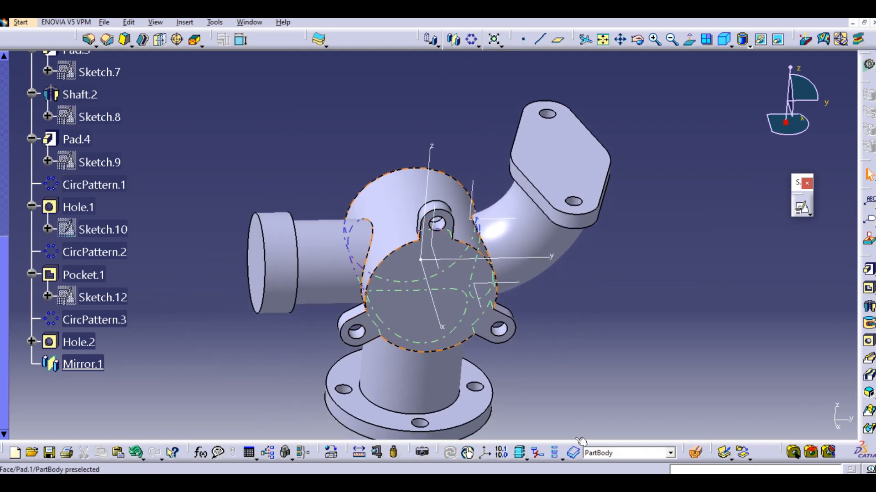
pyautogui.moveTo(569, 365); pyautogui.dragTo(563, 343, button='middle')
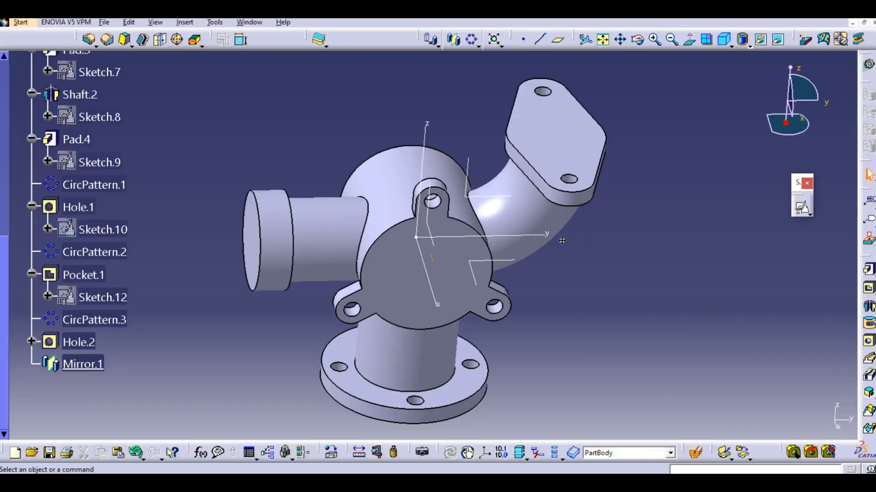
# Show Sketch.3, the centre curve of the elbow's Rib.1.
pyautogui.moveTo(561, 241)
pyautogui.mouseDown(button='middle')
pyautogui.moveTo(553, 256)
pyautogui.moveTo(579, 253)
pyautogui.mouseUp(button='middle')
pyautogui.scroll(4, 128, 174)
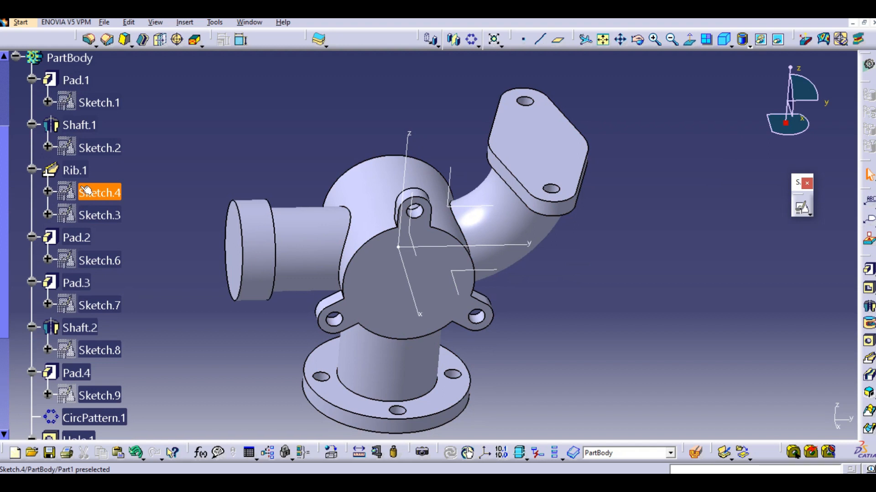
pyautogui.click(81, 195)
pyautogui.click(100, 216)
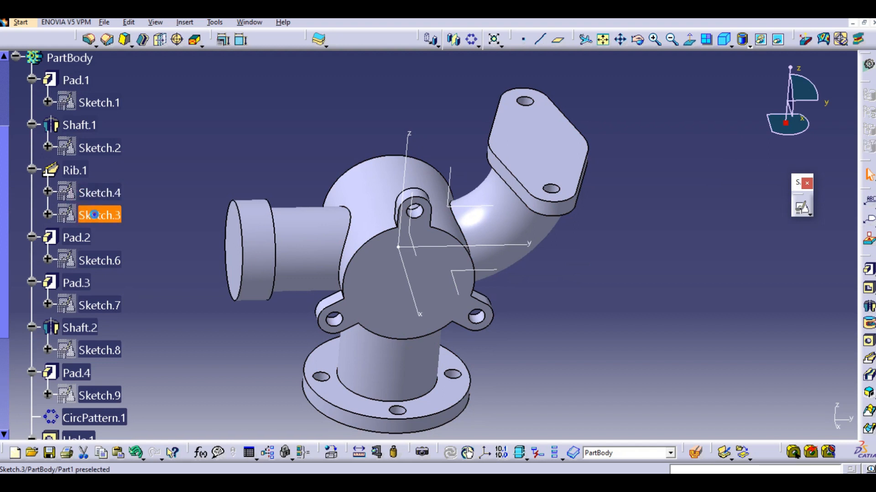
pyautogui.rightClick(94, 215)
pyautogui.click(127, 252)
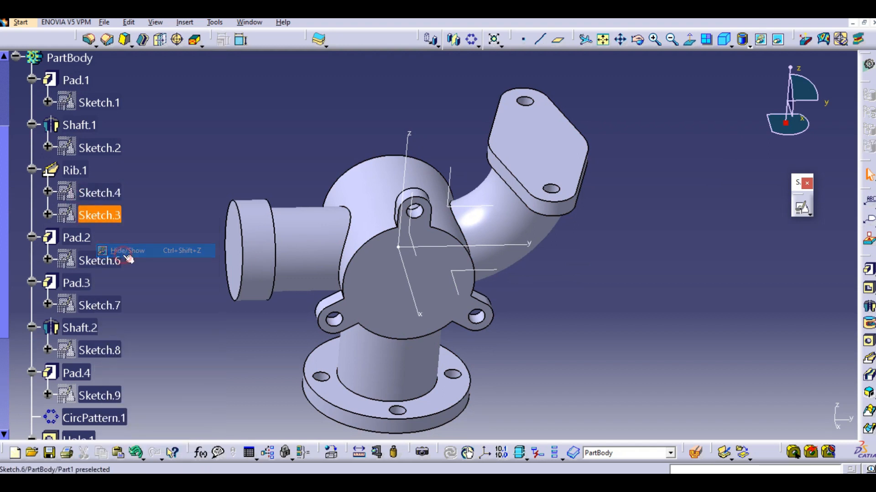
pyautogui.moveTo(487, 279); pyautogui.dragTo(515, 278, button='middle')
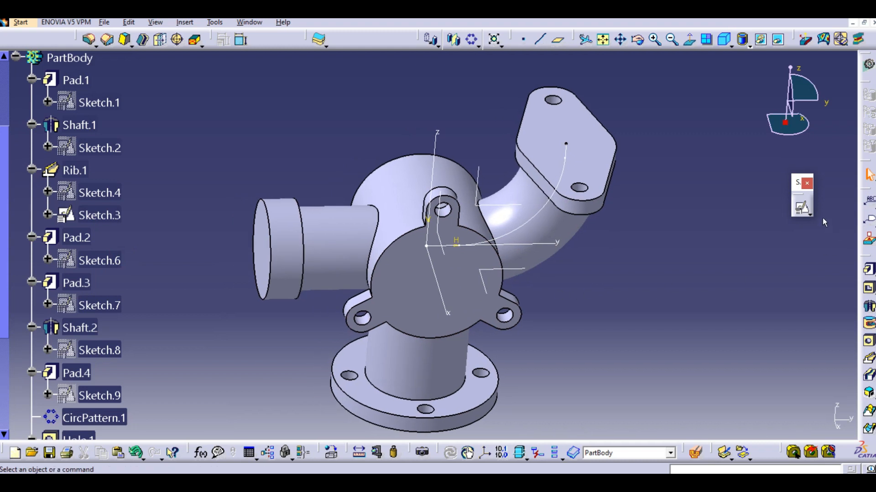
# Create a positioned sketch on the YZ plane and project the elbow's centre arc and its vertical end line into it.
pyautogui.click(801, 208)
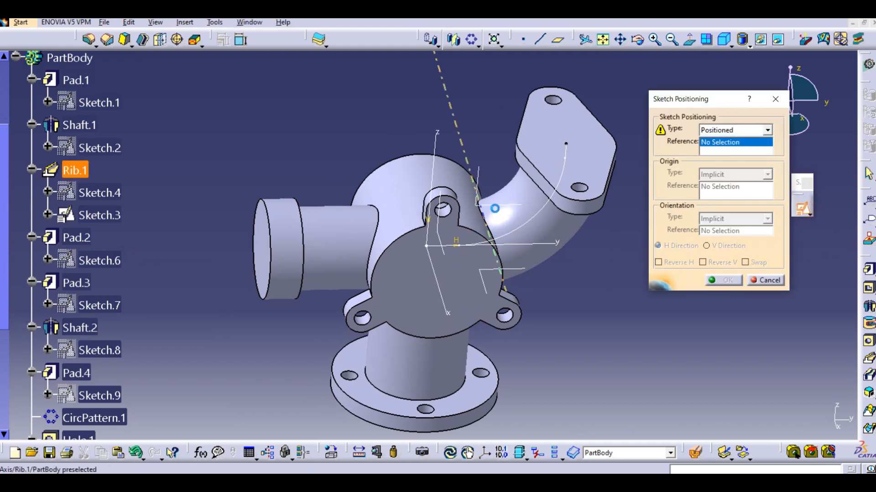
pyautogui.click(498, 207)
pyautogui.click(727, 280)
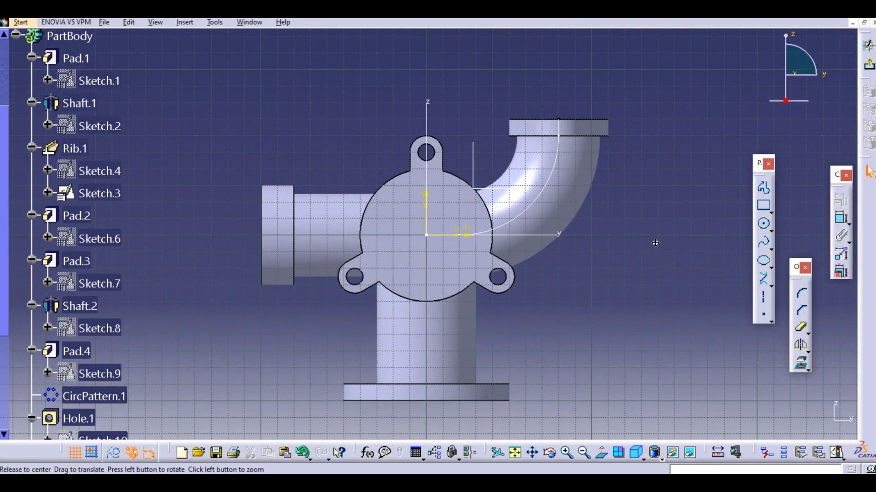
pyautogui.moveTo(655, 243)
pyautogui.mouseDown(button='middle')
pyautogui.moveTo(664, 268)
pyautogui.moveTo(642, 251)
pyautogui.mouseUp(button='middle')
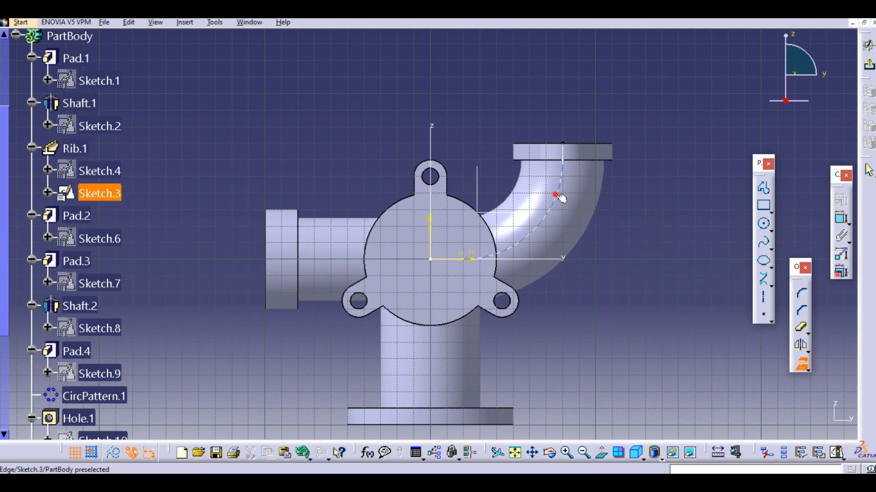
pyautogui.click(567, 159)
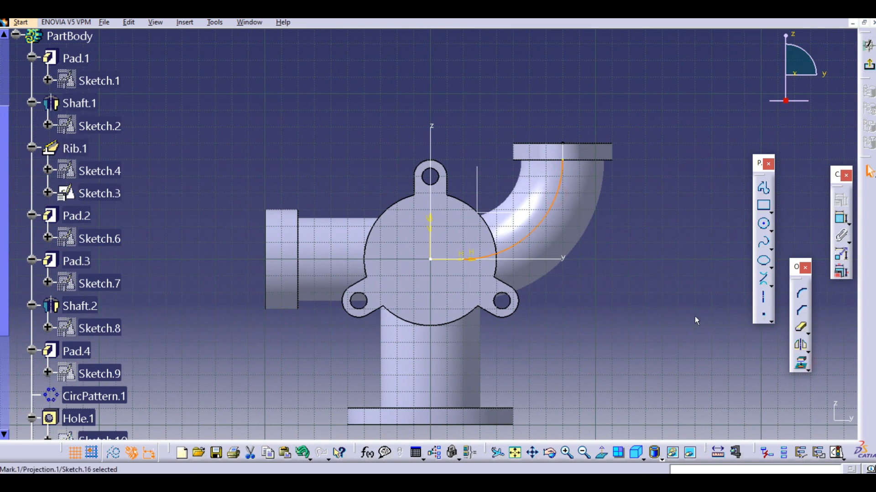
pyautogui.click(802, 360)
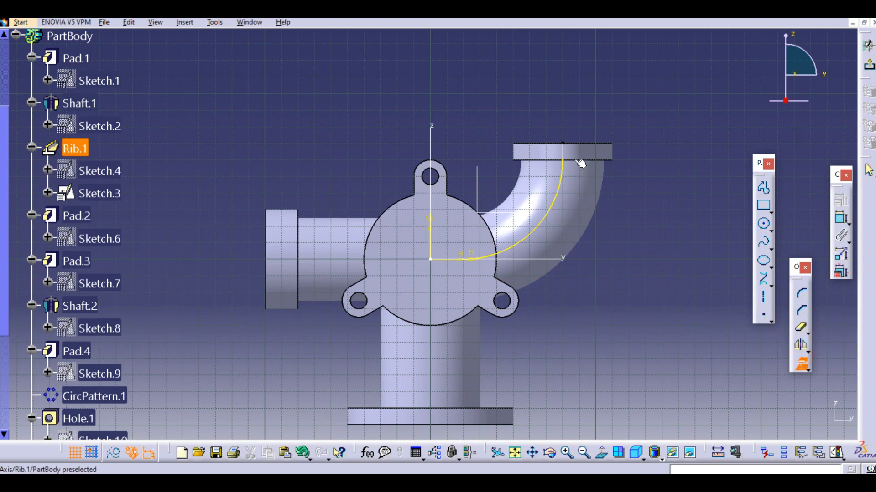
pyautogui.click(565, 149)
pyautogui.moveTo(655, 262); pyautogui.dragTo(671, 263, button='middle')
pyautogui.click(671, 263)
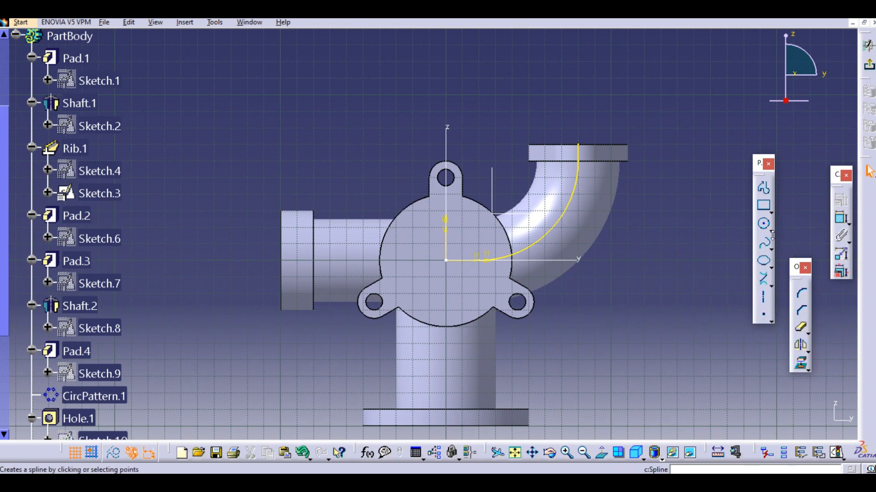
# Draw a horizontal line from the sketch origin along the straight side pipe to just past its end flange, and exit the sketch.
pyautogui.click(764, 188)
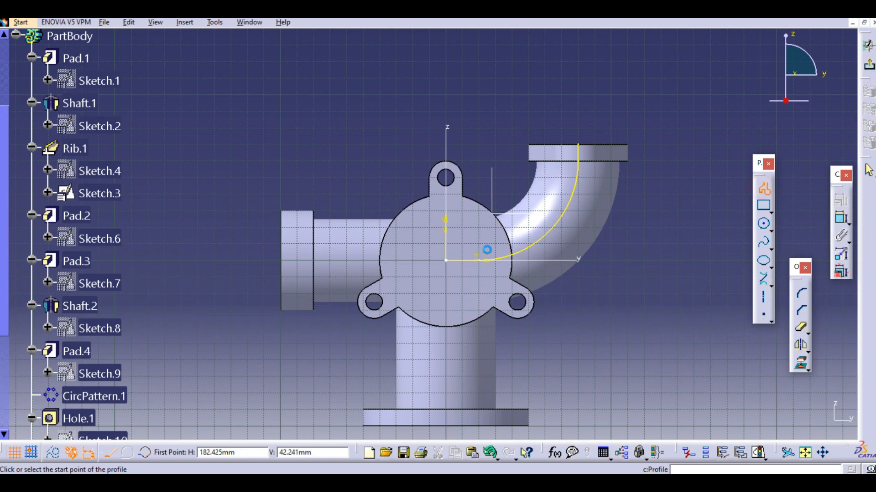
pyautogui.click(446, 261)
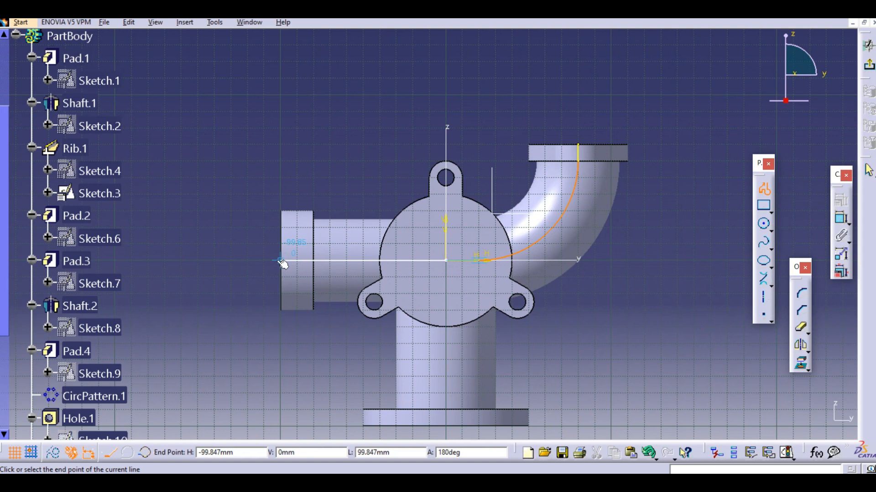
pyautogui.click(263, 261)
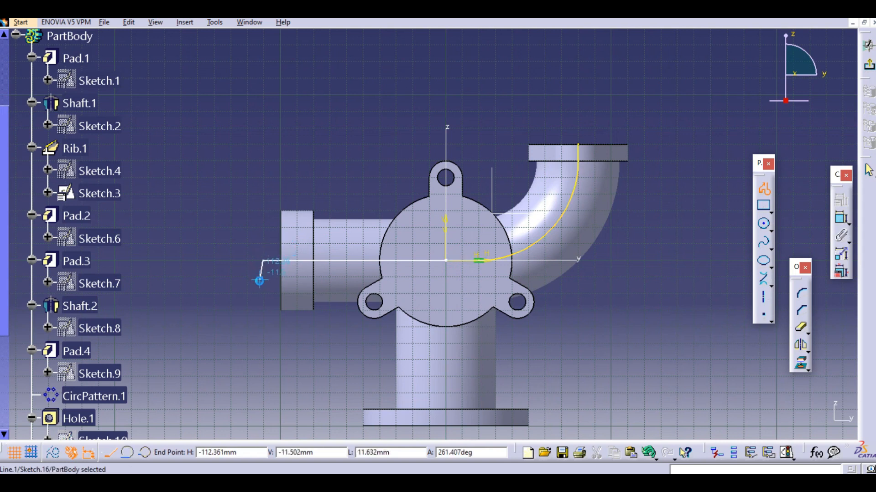
pyautogui.press('Escape')
pyautogui.click(637, 271)
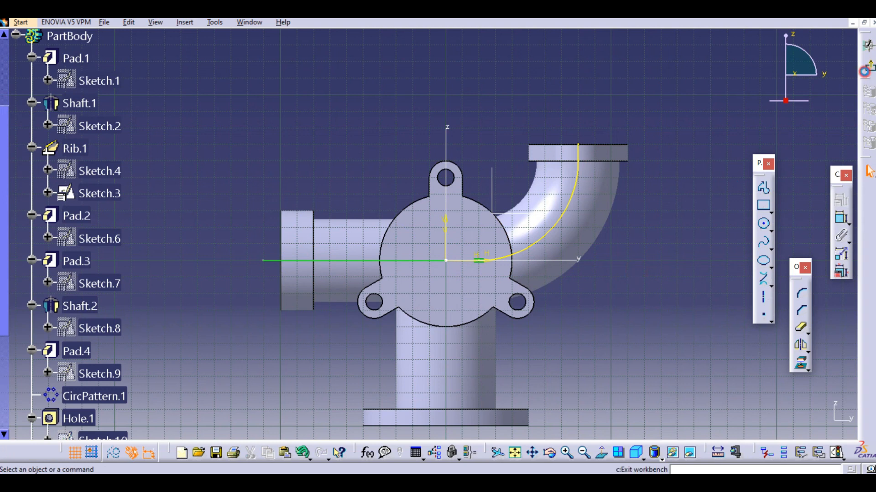
pyautogui.click(868, 172)
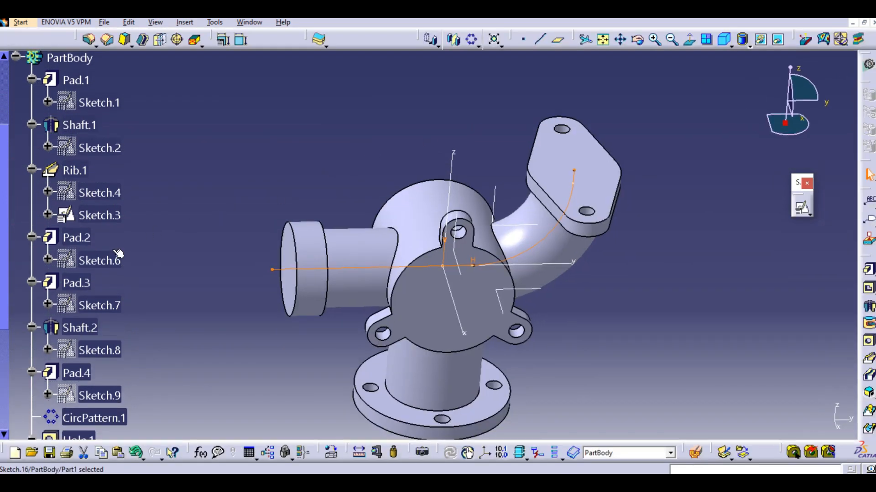
# Create a positioned sketch on the diamond flange's outer face with the H direction reversed and the axes swapped.
pyautogui.scroll(-5, 172, 277)
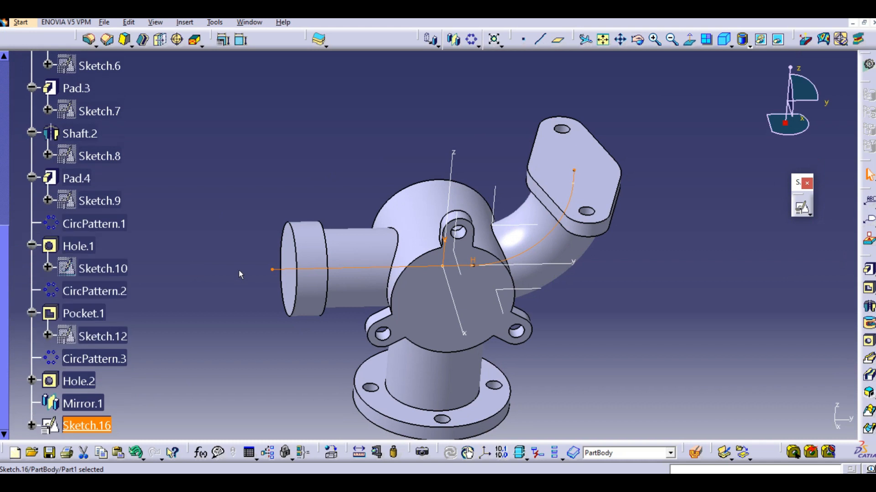
pyautogui.moveTo(383, 283); pyautogui.dragTo(396, 266, button='middle')
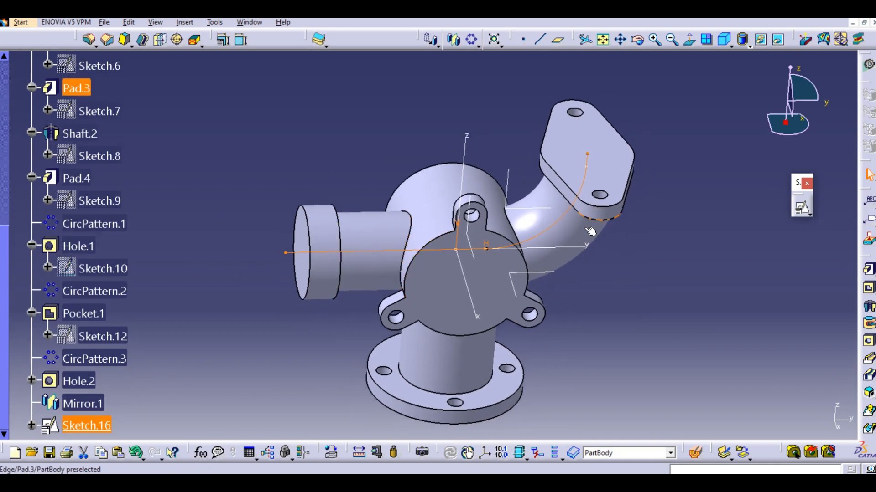
pyautogui.moveTo(628, 232); pyautogui.dragTo(577, 262, button='middle')
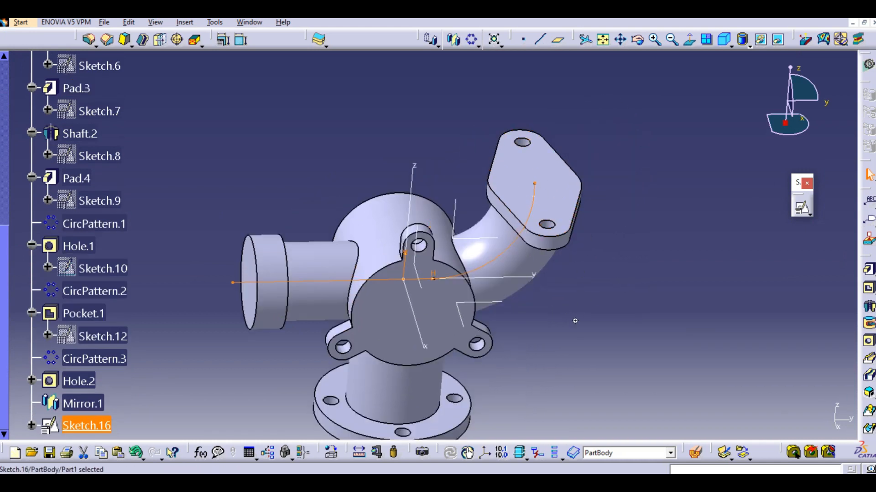
pyautogui.moveTo(575, 321); pyautogui.dragTo(583, 319, button='middle')
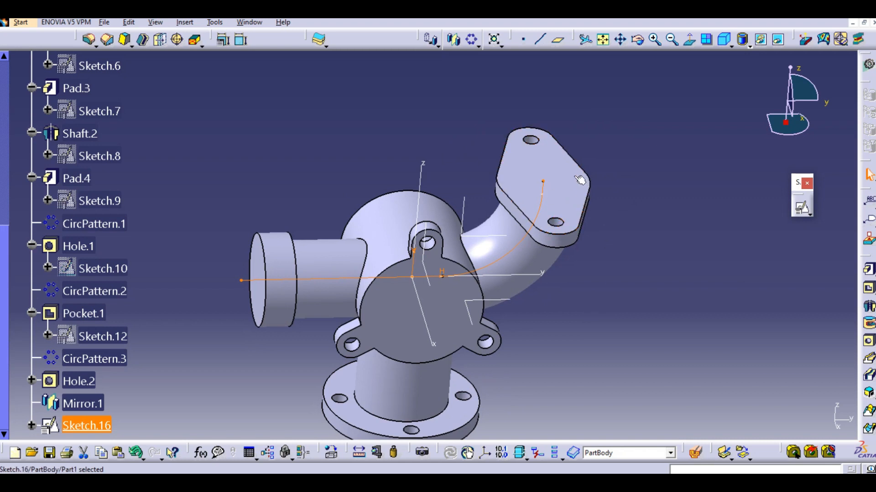
pyautogui.click(675, 224)
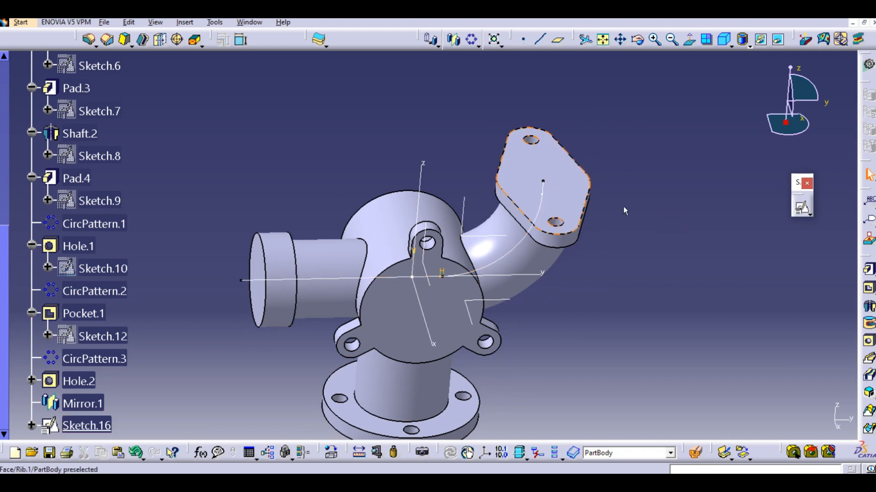
pyautogui.click(802, 208)
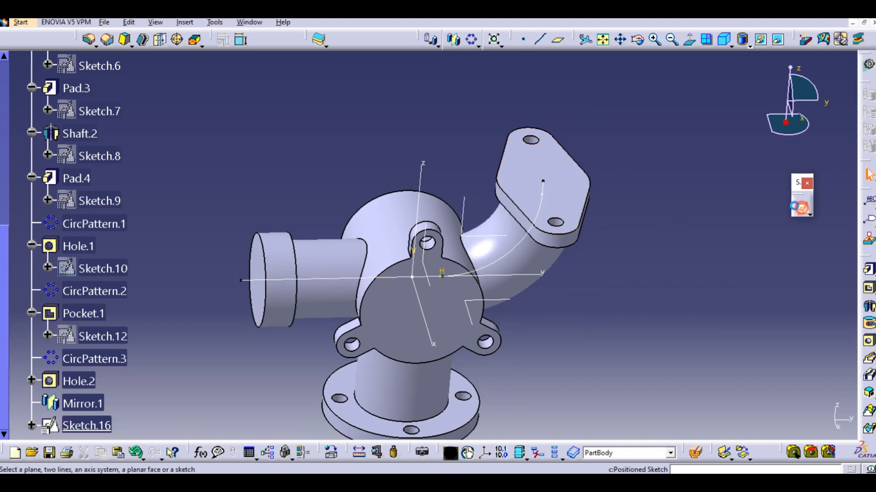
pyautogui.click(564, 192)
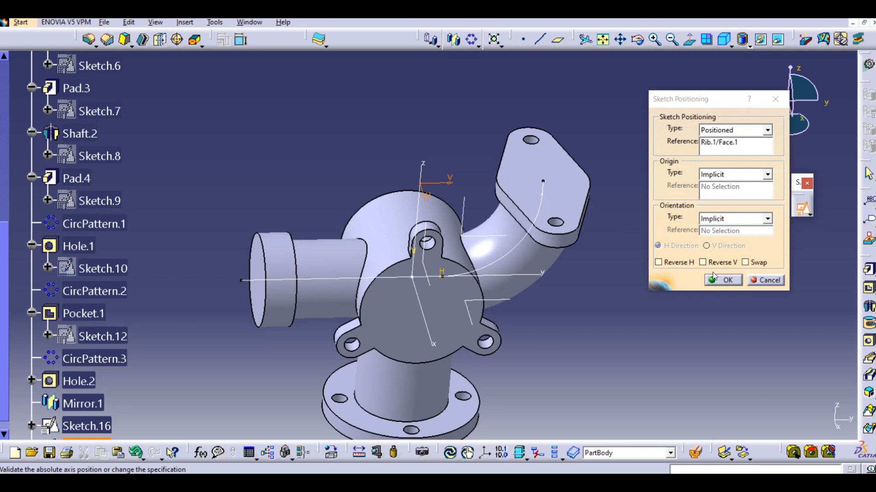
pyautogui.click(684, 263)
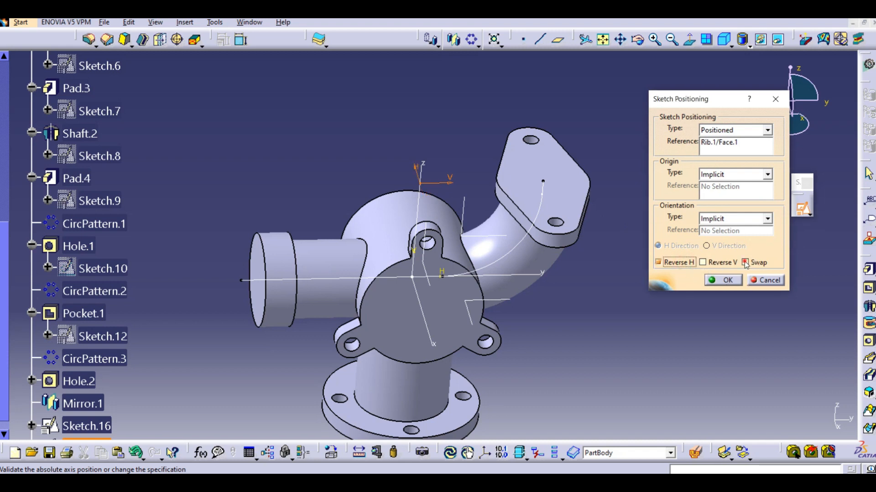
pyautogui.click(722, 280)
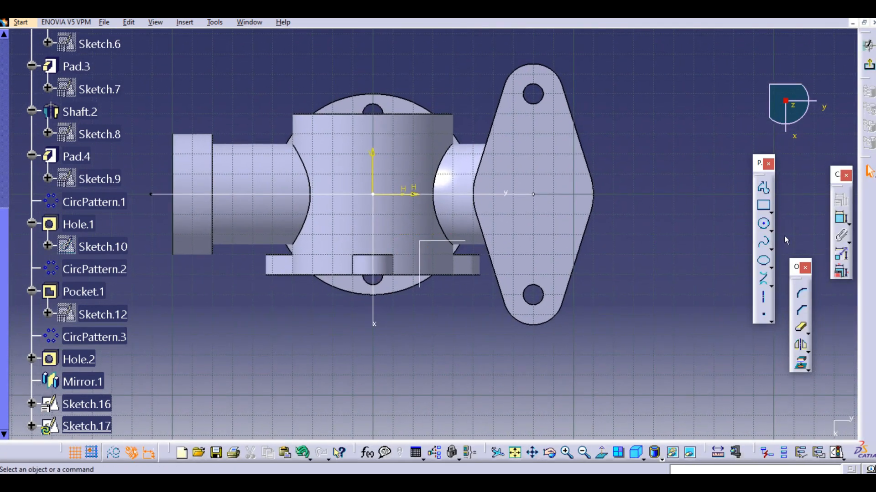
# Draw a circle near the centre of the diamond flange and dimension its diameter to 40 mm.
pyautogui.click(763, 223)
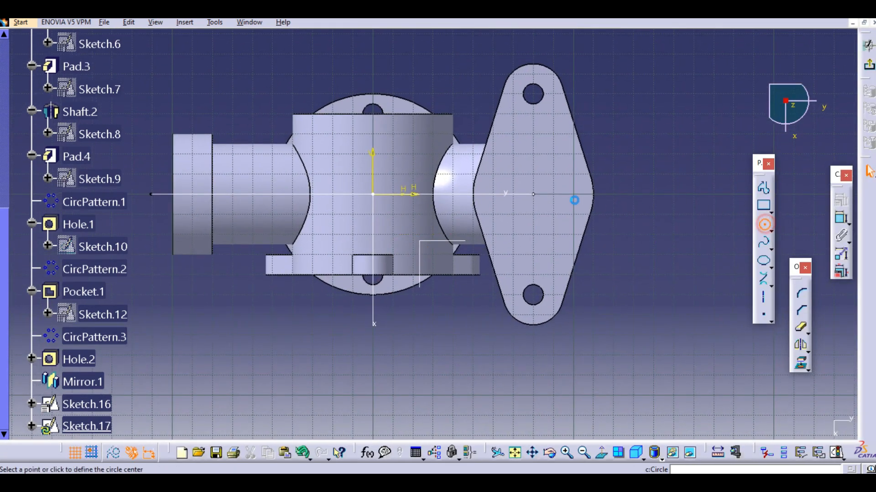
pyautogui.click(533, 194)
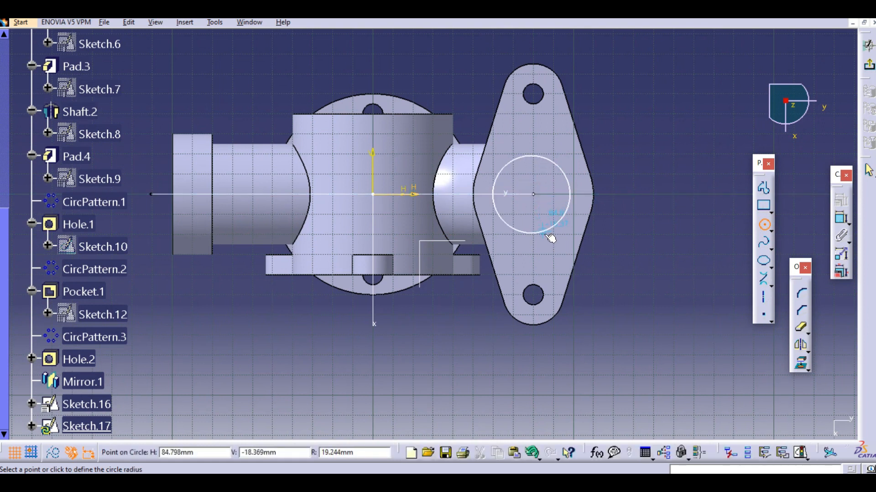
pyautogui.click(547, 229)
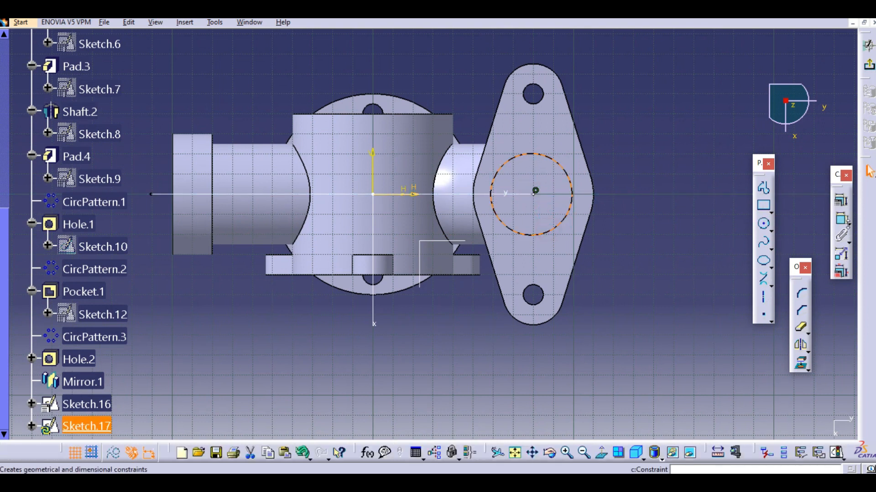
pyautogui.click(841, 222)
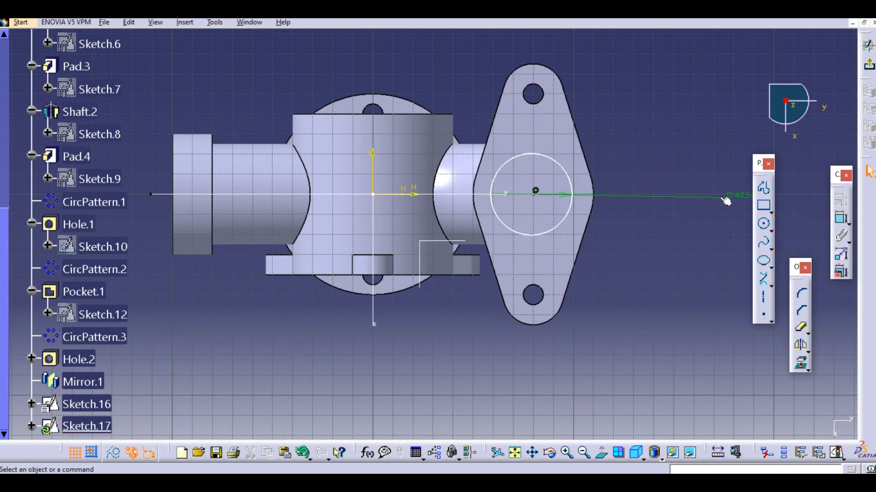
pyautogui.doubleClick(732, 195)
pyautogui.press('Return')
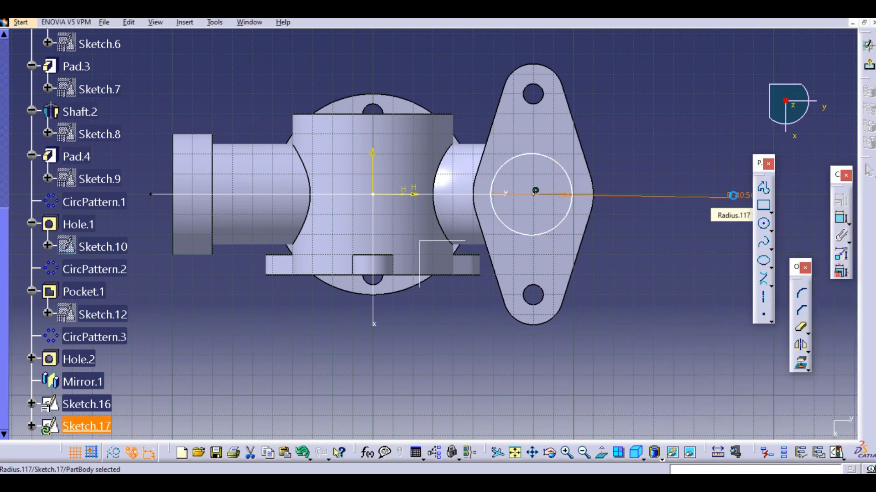
# Move the 40 mm circle sideways so its centre is clear of the elbow path's end point.
pyautogui.click(842, 220)
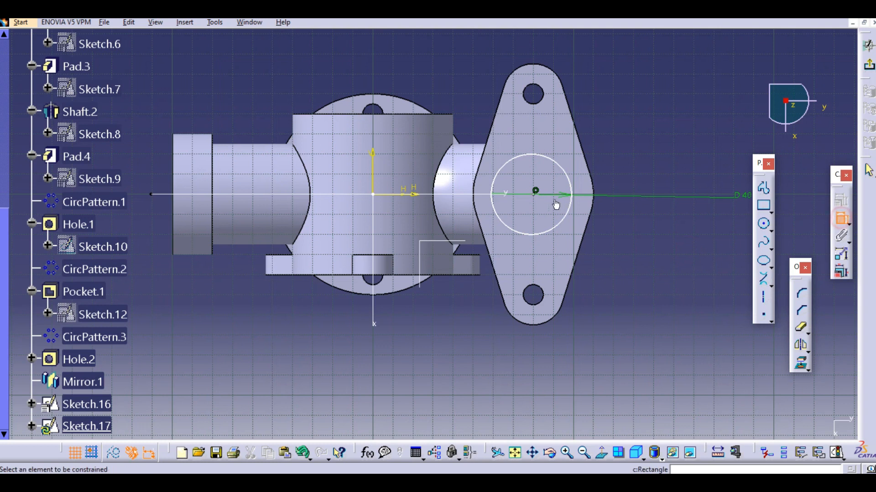
pyautogui.moveTo(540, 238)
pyautogui.keyDown('ctrl'); pyautogui.mouseDown(button='middle')
pyautogui.moveTo(574, 176)
pyautogui.moveTo(605, 182)
pyautogui.moveTo(352, 278)
pyautogui.mouseUp(button='middle'); pyautogui.keyUp('ctrl')
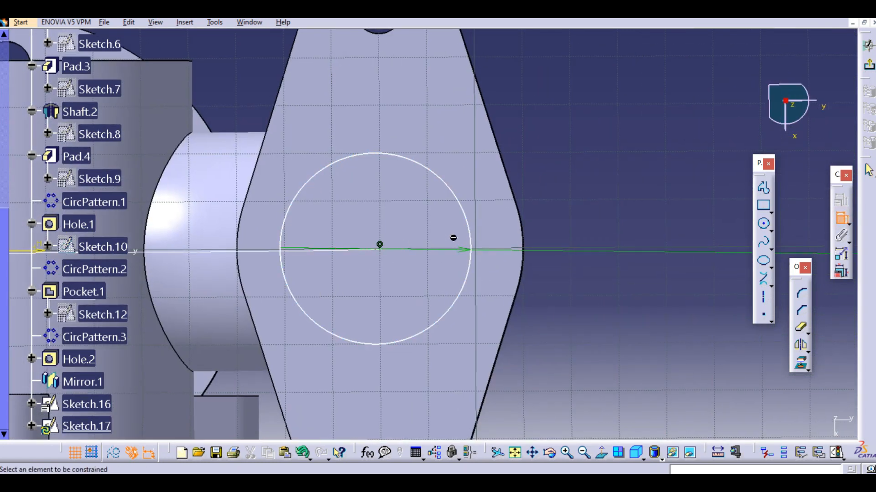
pyautogui.moveTo(457, 202); pyautogui.dragTo(487, 192)
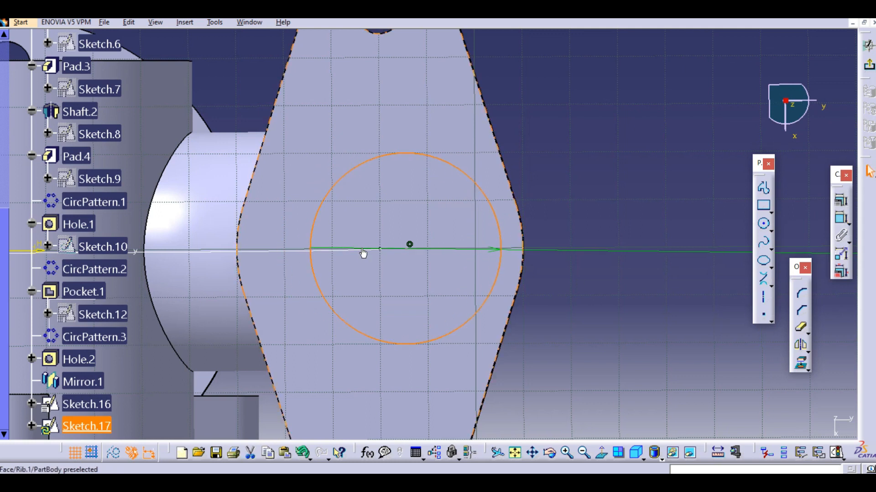
pyautogui.moveTo(450, 221); pyautogui.dragTo(459, 246, button='middle')
pyautogui.scroll(-1, 450, 219)
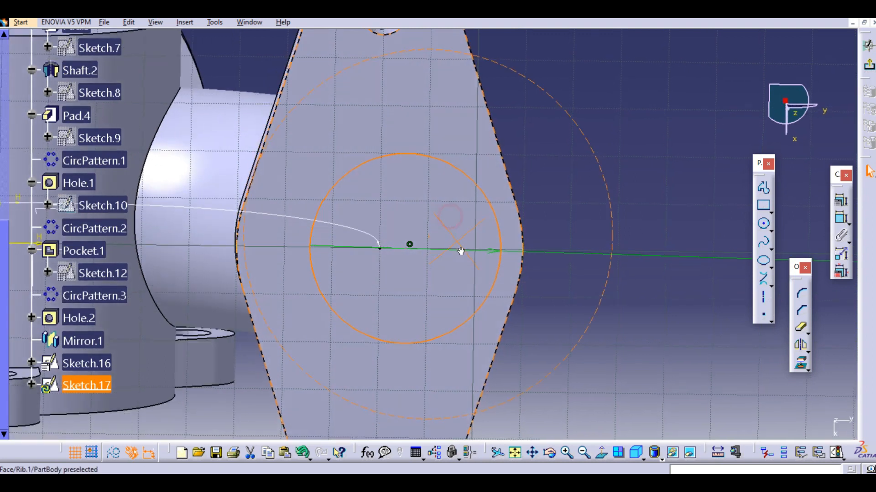
# Try to constrain the 40 mm circle itself coincident with the elbow path's end point.
pyautogui.click(840, 218)
pyautogui.click(379, 248)
pyautogui.click(495, 220)
pyautogui.rightClick(562, 167)
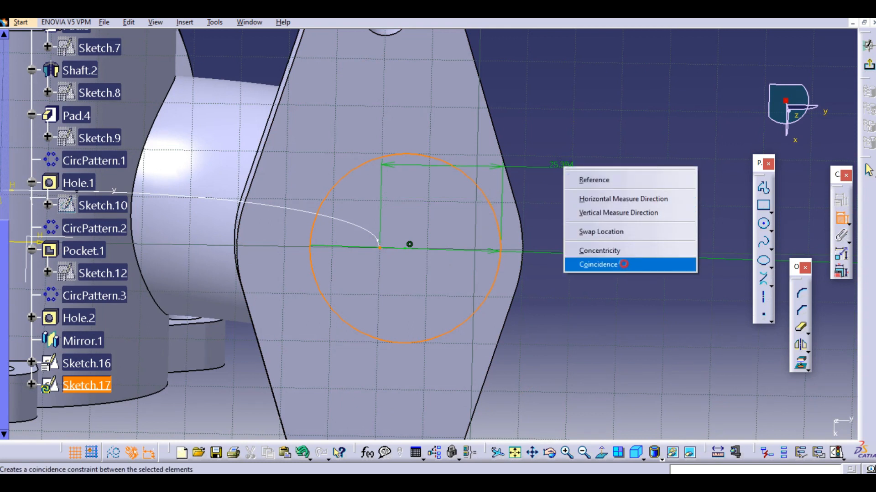
pyautogui.click(630, 264)
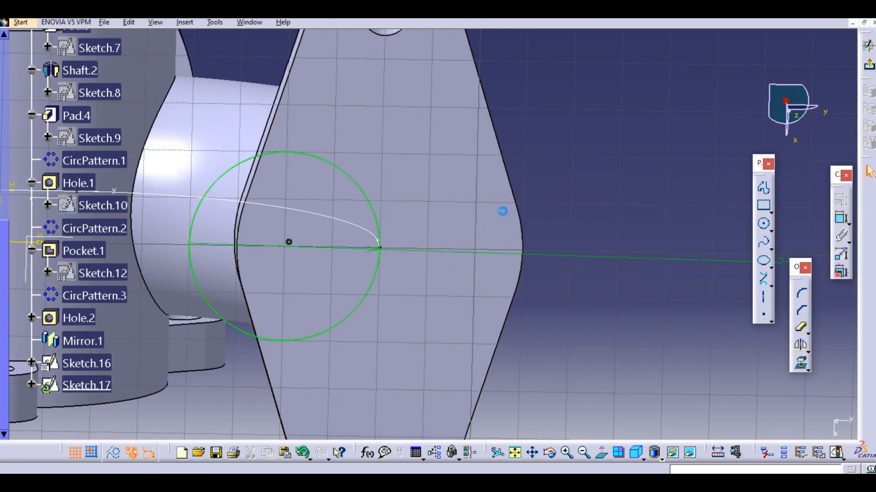
pyautogui.click(603, 294)
# Constrain the centre of the 40 mm circle coincident with the elbow path's end point and exit the sketch.
pyautogui.click(840, 218)
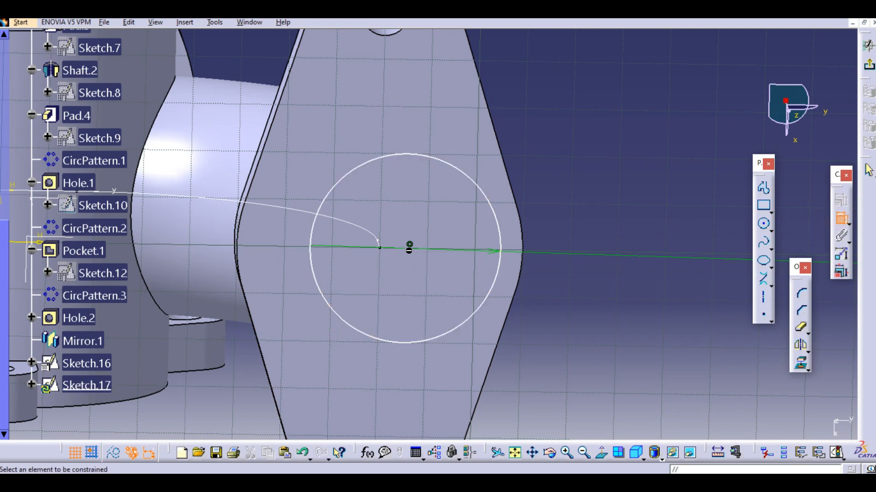
pyautogui.click(409, 245)
pyautogui.click(380, 248)
pyautogui.rightClick(583, 196)
pyautogui.click(627, 281)
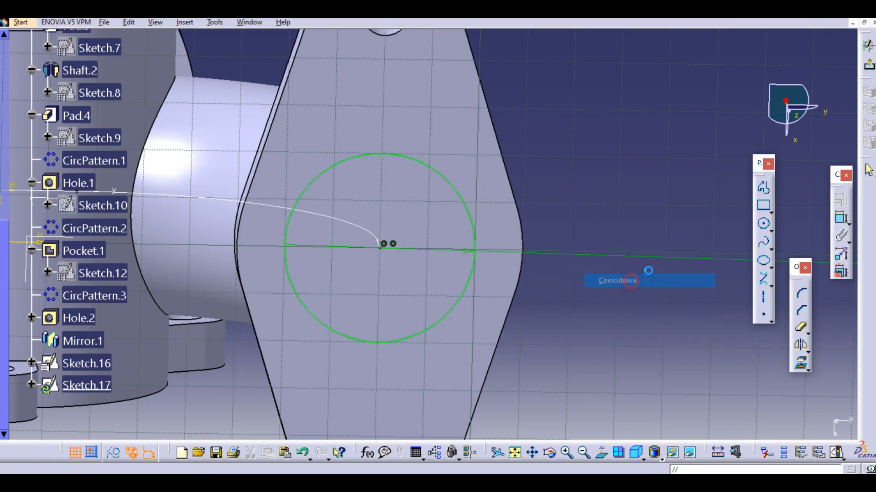
pyautogui.click(868, 68)
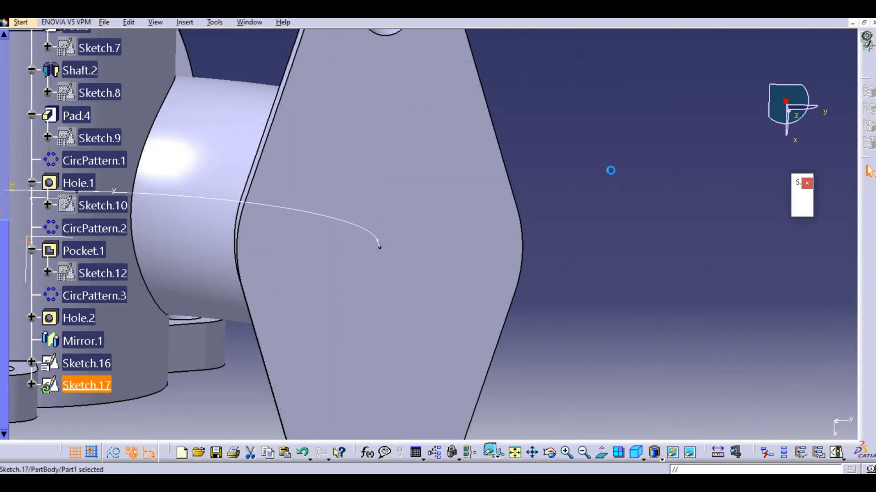
# Cut a slot through the elbow and side pipe, sweeping the 40 mm circle along the Sketch.16 centre curve.
pyautogui.moveTo(599, 181); pyautogui.dragTo(667, 260, button='middle')
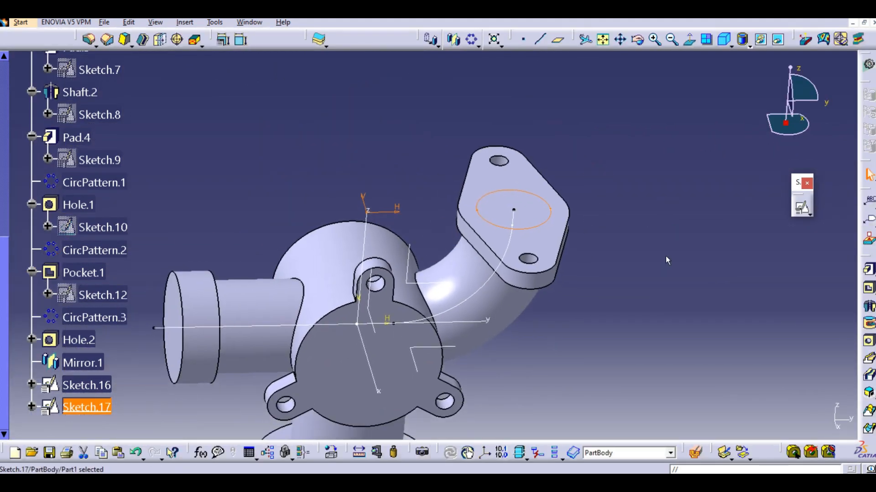
pyautogui.click(867, 375)
pyautogui.moveTo(595, 248); pyautogui.dragTo(590, 218, button='middle')
pyautogui.click(479, 255)
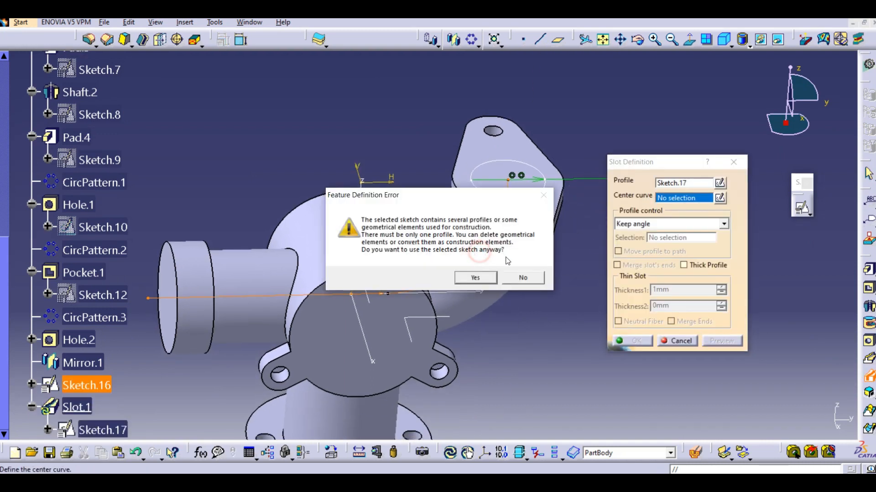
pyautogui.click(475, 278)
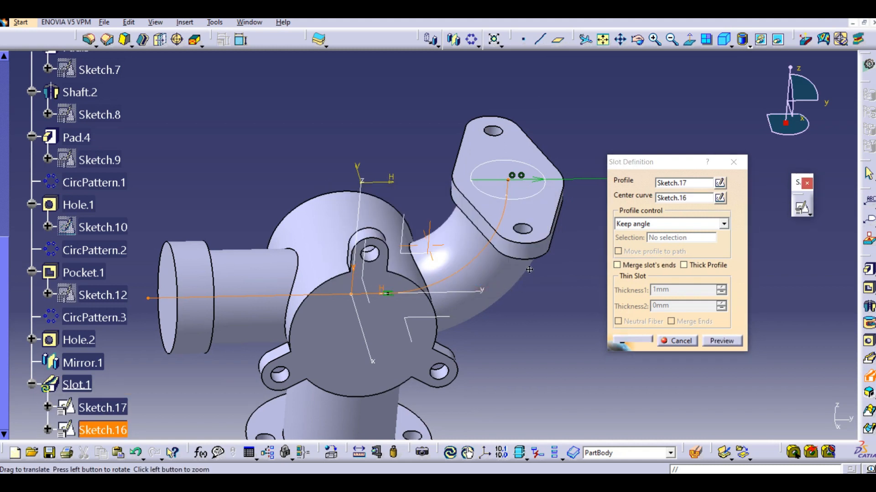
pyautogui.moveTo(510, 290); pyautogui.dragTo(542, 269, button='middle')
pyautogui.moveTo(468, 250); pyautogui.dragTo(454, 225, button='middle')
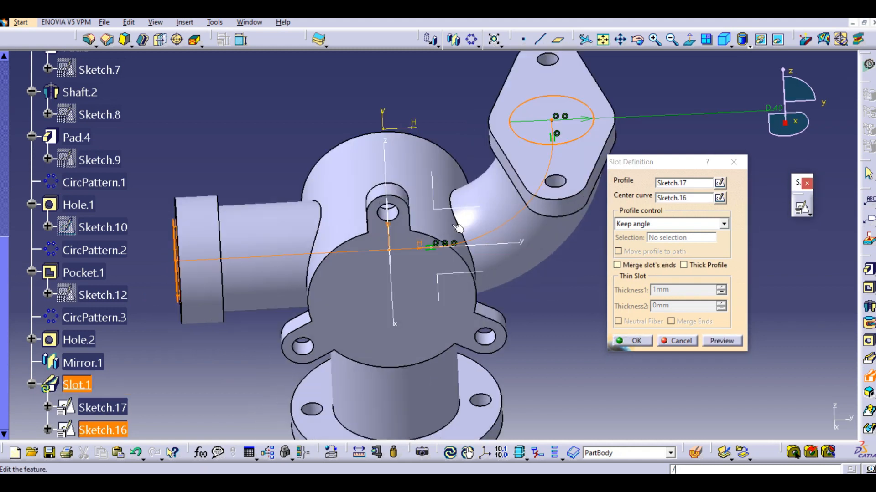
pyautogui.click(638, 341)
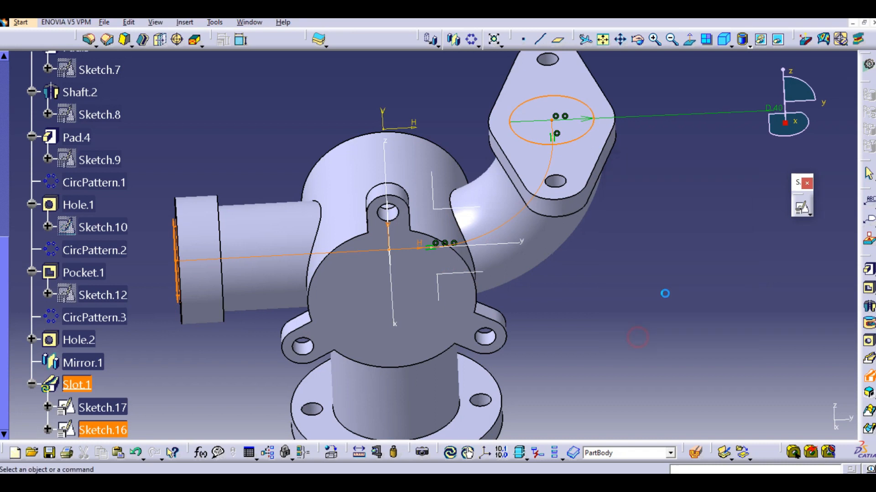
pyautogui.moveTo(529, 249); pyautogui.dragTo(503, 277, button='middle')
pyautogui.moveTo(524, 228); pyautogui.dragTo(531, 274, button='middle')
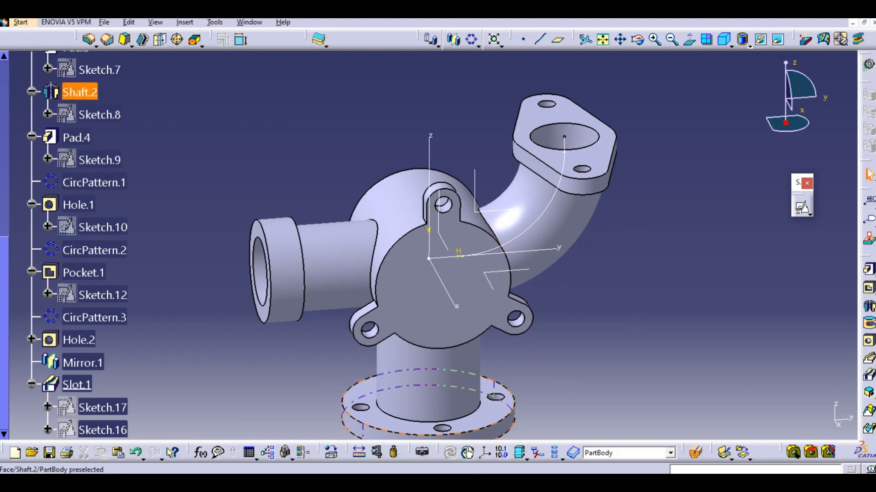
# Switch to the exercise drawing to check the main body's bore dimensions, and return to the CATIA part.
pyautogui.hotkey('alt', 'Tab')
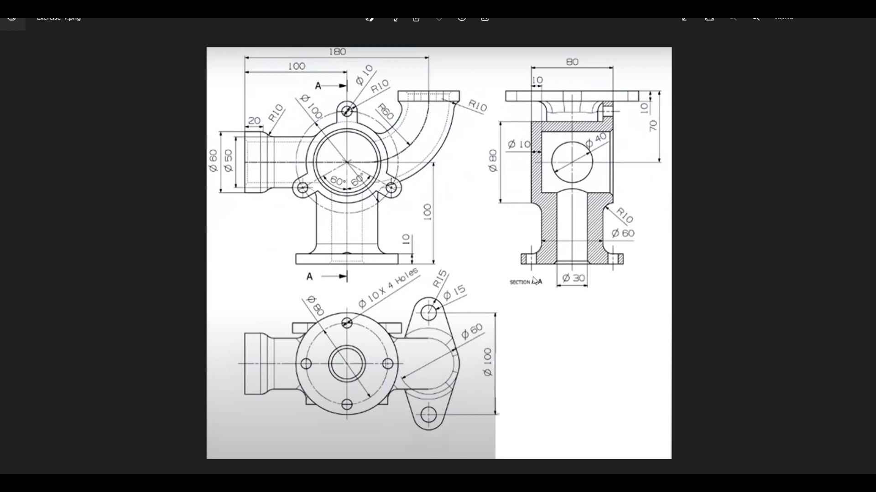
pyautogui.hotkey('alt', 'Tab')
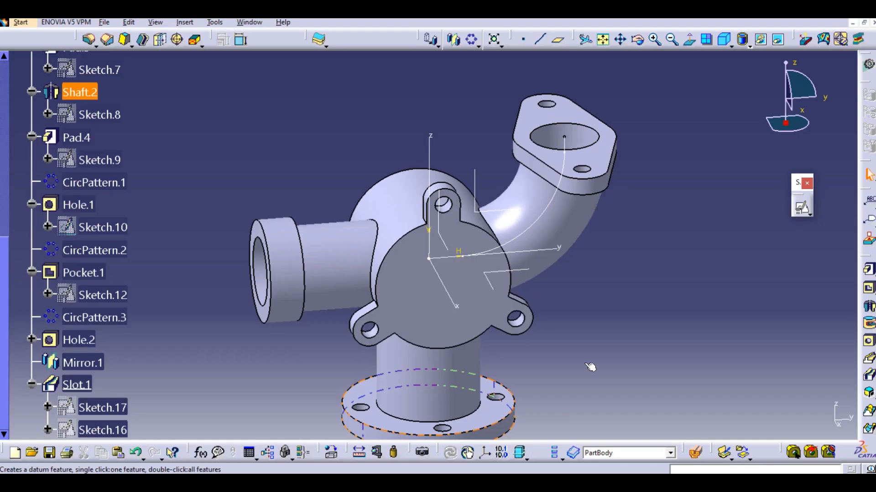
pyautogui.moveTo(603, 209); pyautogui.dragTo(593, 203, button='middle')
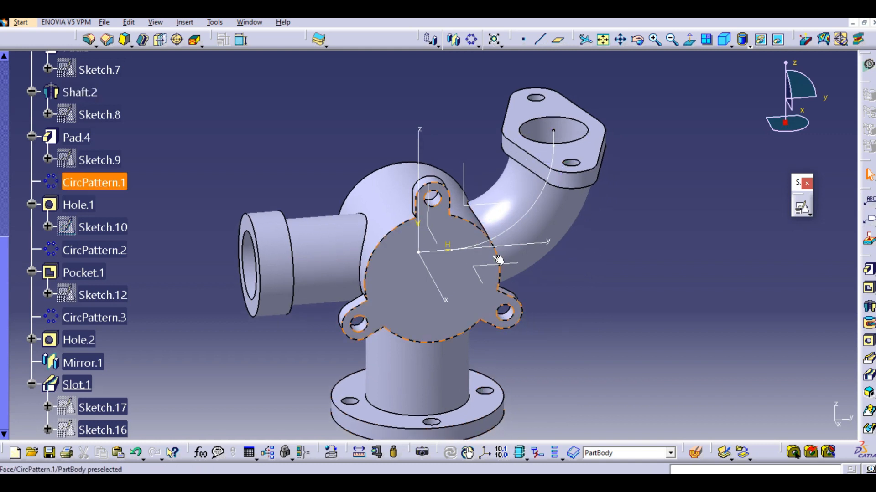
pyautogui.click(803, 211)
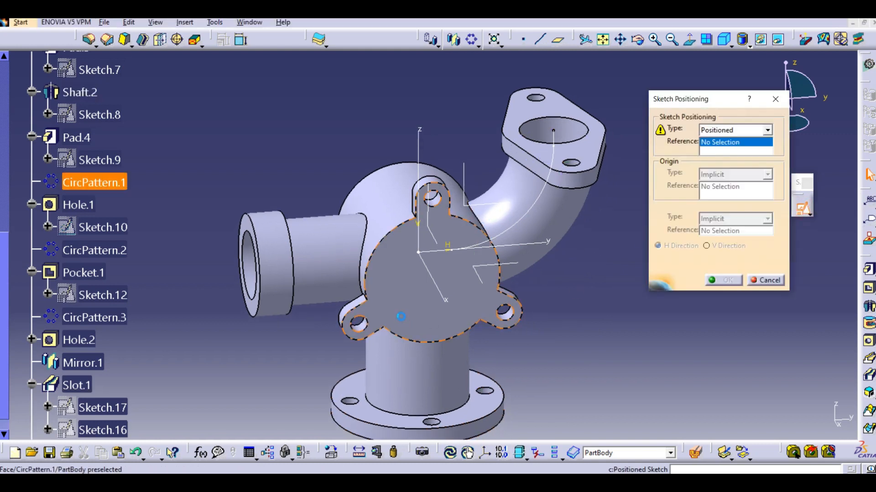
pyautogui.click(503, 274)
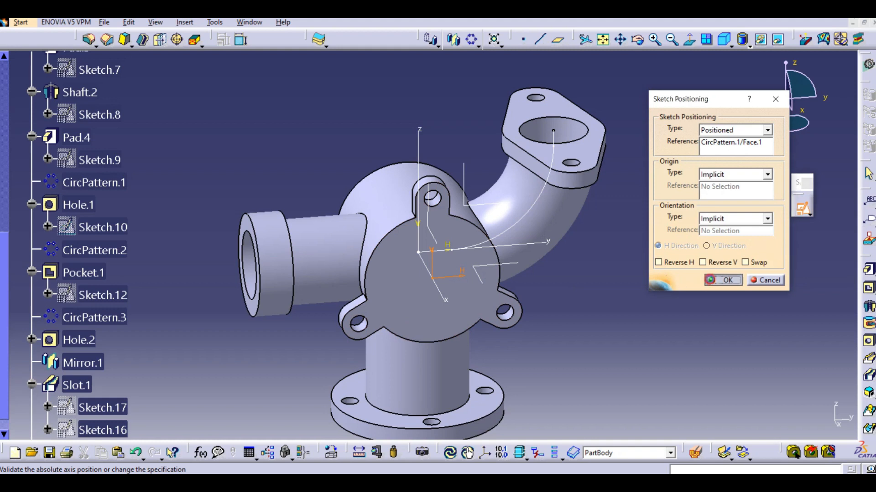
pyautogui.click(723, 280)
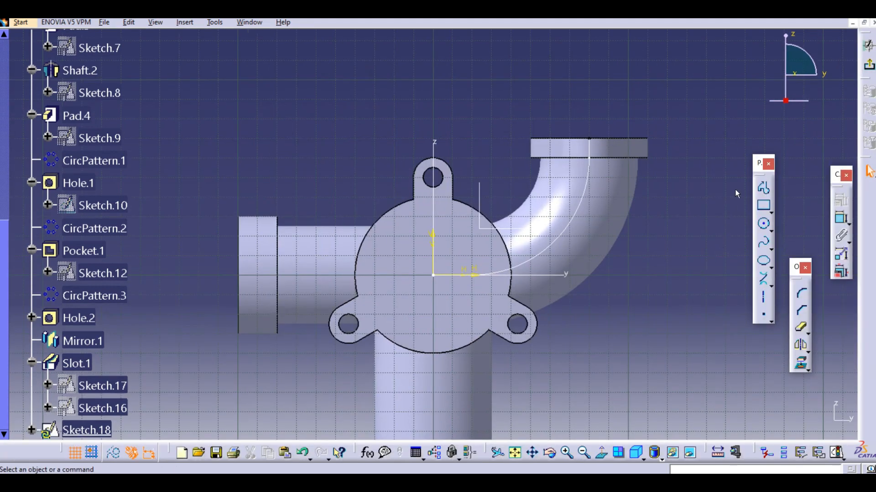
pyautogui.click(869, 65)
pyautogui.moveTo(629, 252); pyautogui.dragTo(641, 251, button='middle')
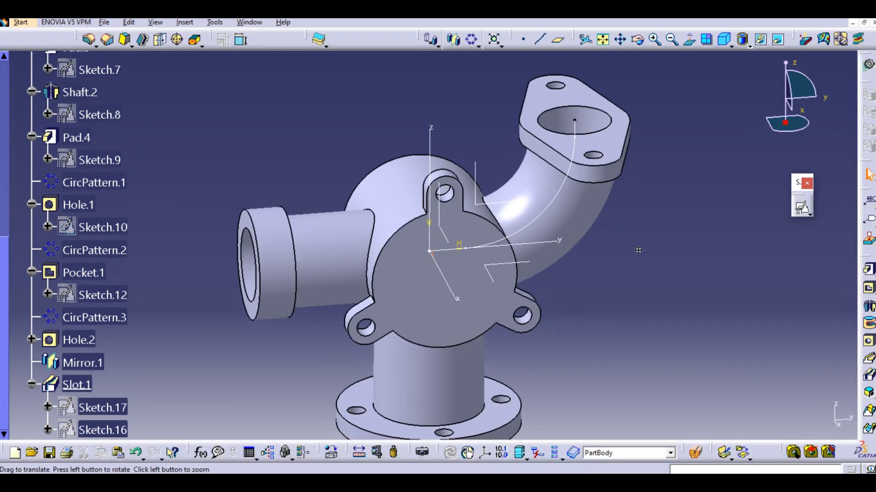
# Create a positioned sketch on the YZ plane of the absolute axis system with implicit origin and orientation.
pyautogui.click(801, 209)
pyautogui.click(295, 197)
pyautogui.moveTo(566, 233); pyautogui.dragTo(710, 223, button='middle')
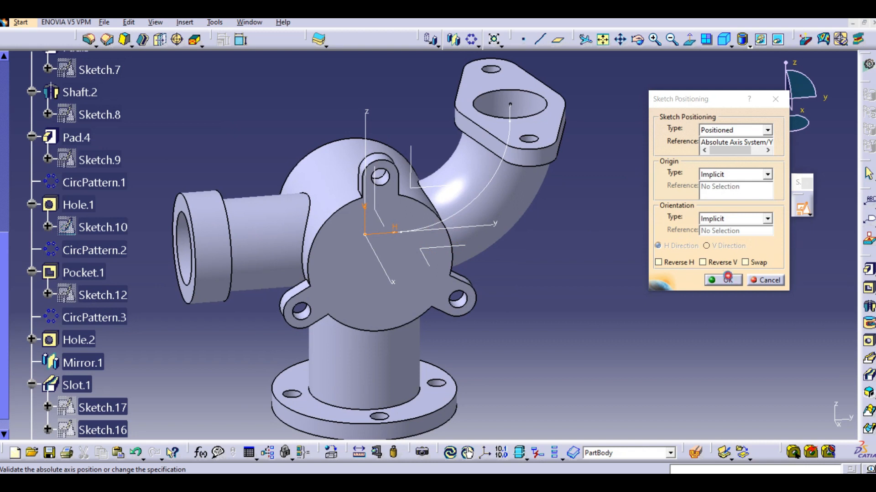
pyautogui.click(728, 278)
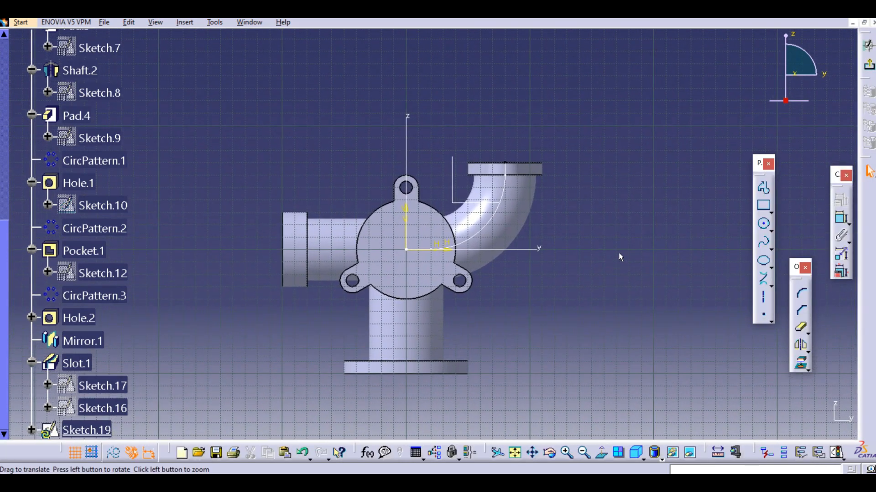
# Draw a circle centred on the sketch origin, dimension its diameter to 60 mm, and exit the sketch.
pyautogui.click(763, 225)
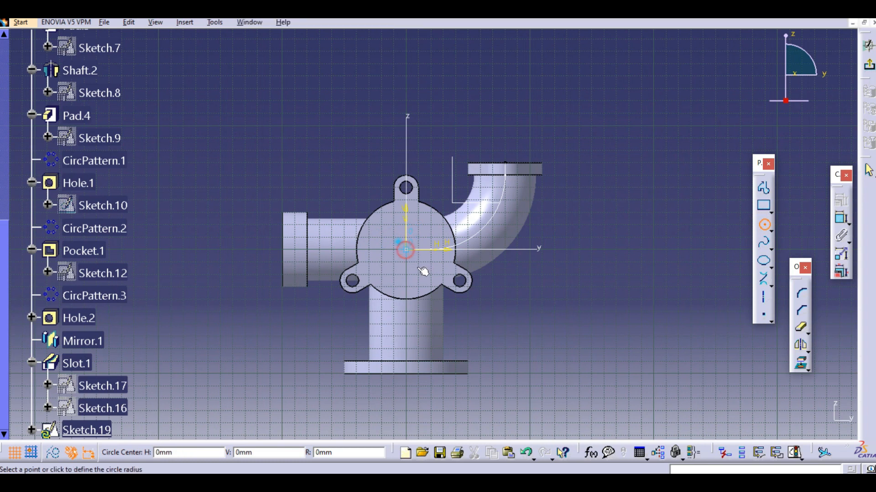
pyautogui.click(406, 249)
pyautogui.click(417, 275)
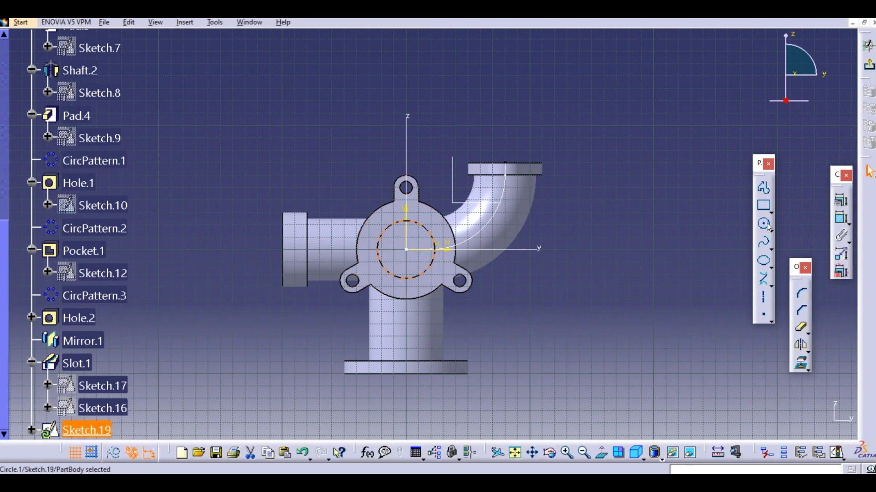
pyautogui.click(842, 218)
pyautogui.click(509, 299)
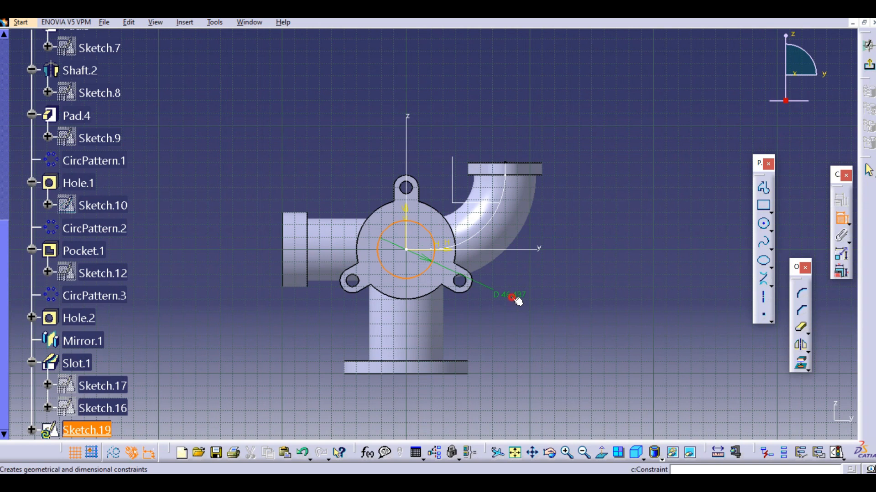
pyautogui.doubleClick(510, 295)
pyautogui.write('60')
pyautogui.press('Return')
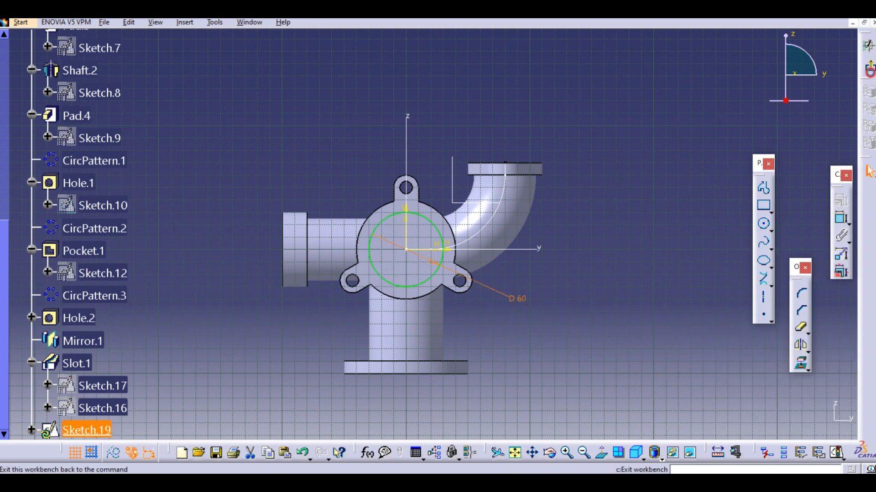
pyautogui.click(869, 65)
# Pocket the 60 mm circle to a depth of 40 mm with mirrored extent through the main cylinder.
pyautogui.moveTo(477, 273); pyautogui.dragTo(548, 282, button='middle')
pyautogui.click(869, 288)
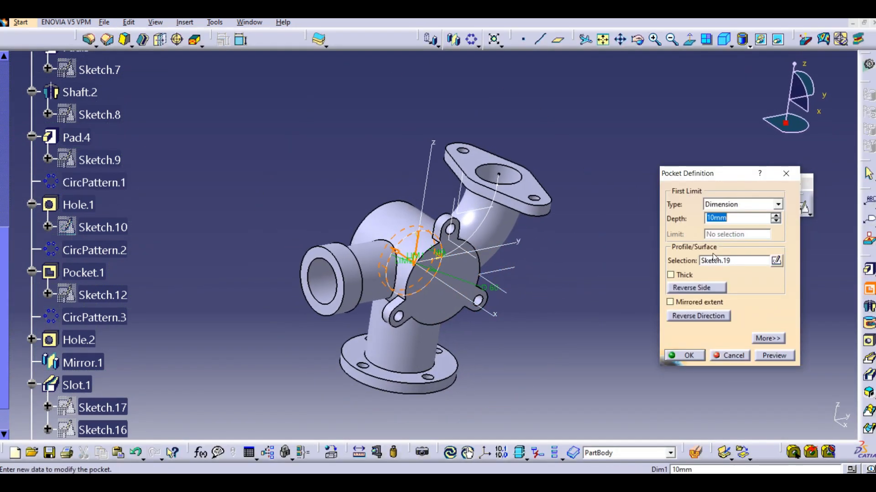
pyautogui.write('40')
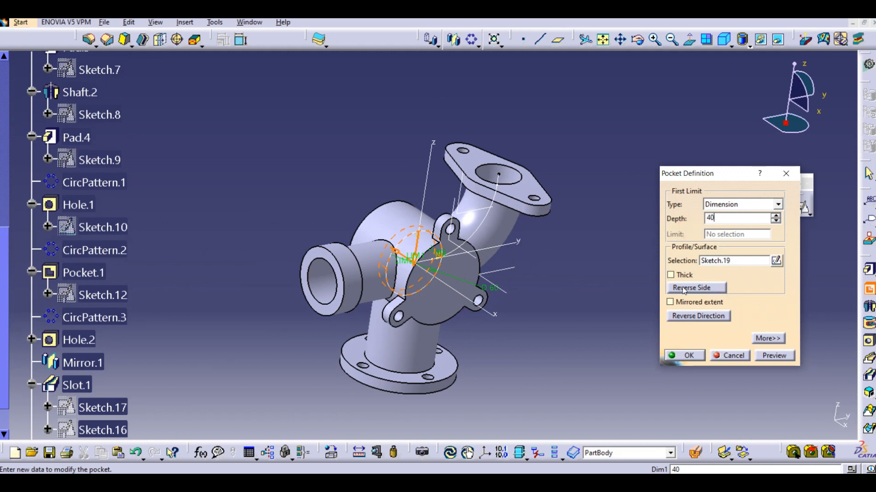
pyautogui.click(674, 303)
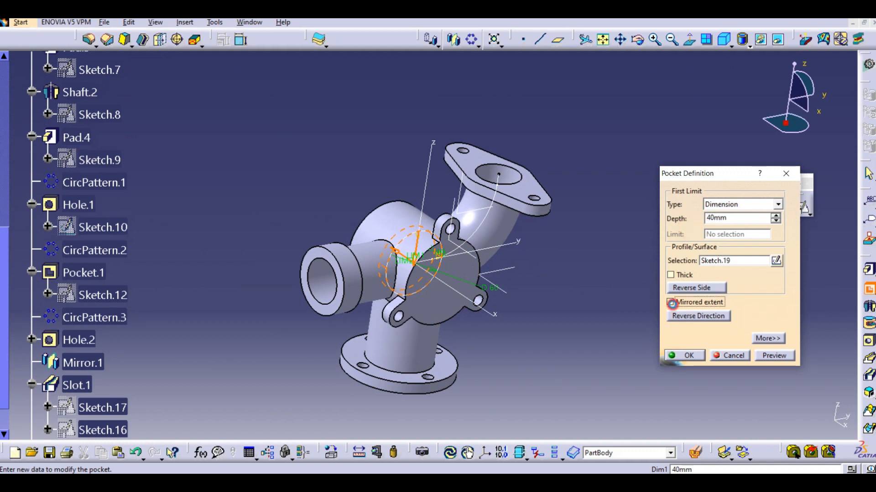
pyautogui.click(700, 356)
pyautogui.moveTo(611, 272); pyautogui.dragTo(504, 229, button='middle')
pyautogui.moveTo(297, 203); pyautogui.dragTo(505, 253, button='middle')
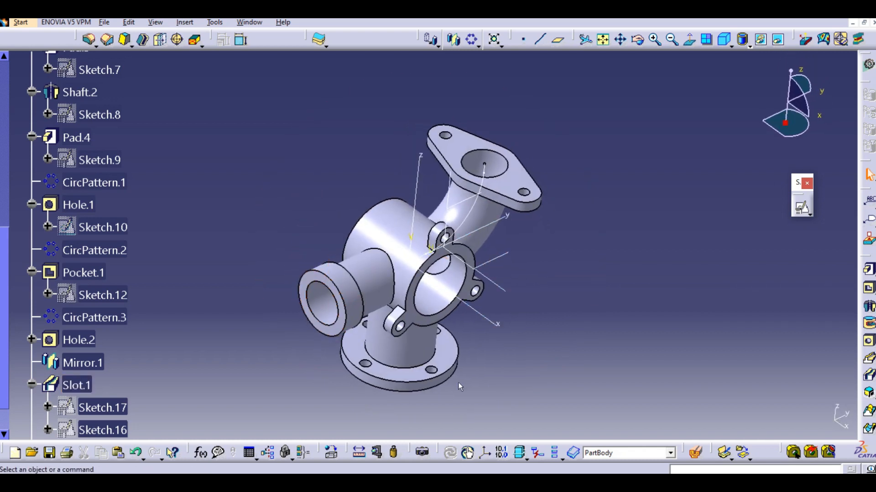
# Consult the exercise drawing for the side pipe's end details, and return to the CATIA part to examine that pipe.
pyautogui.click(570, 484)
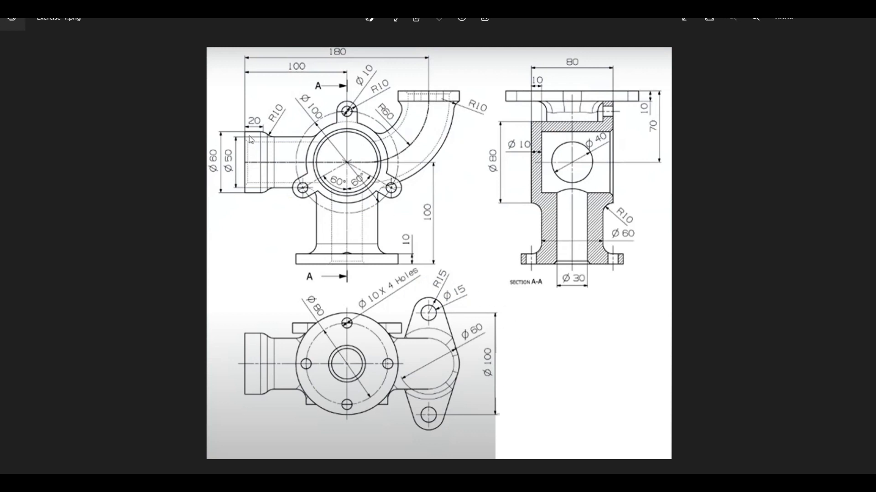
pyautogui.hotkey('alt', 'Tab')
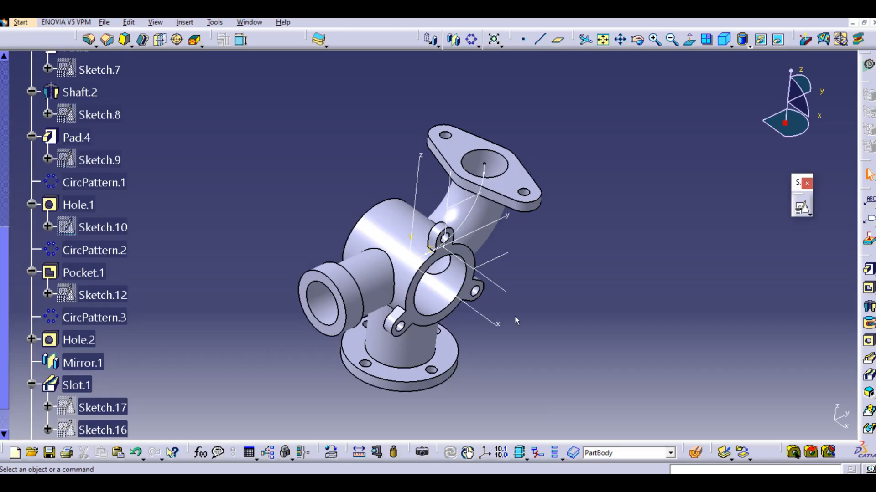
pyautogui.moveTo(465, 316); pyautogui.dragTo(289, 267, button='middle')
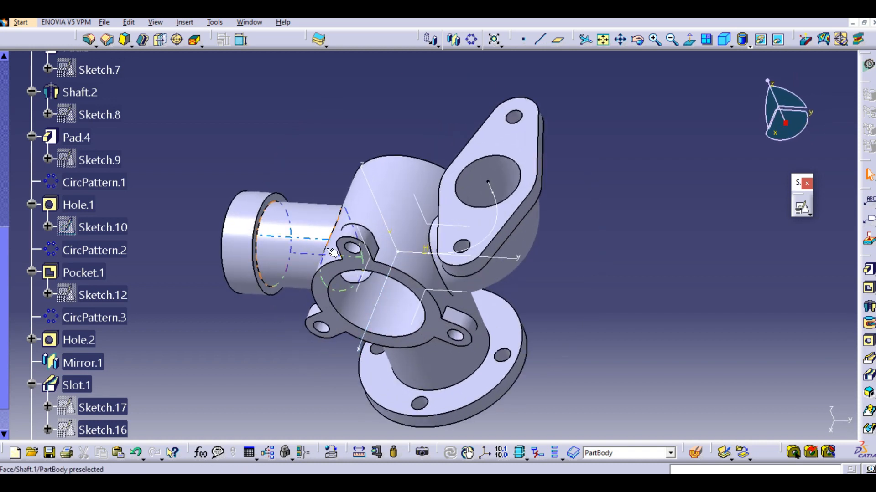
# Try a 10 mm edge fillet on the circular edge where the side pipe meets its end collar.
pyautogui.moveTo(361, 248); pyautogui.dragTo(430, 266, button='middle')
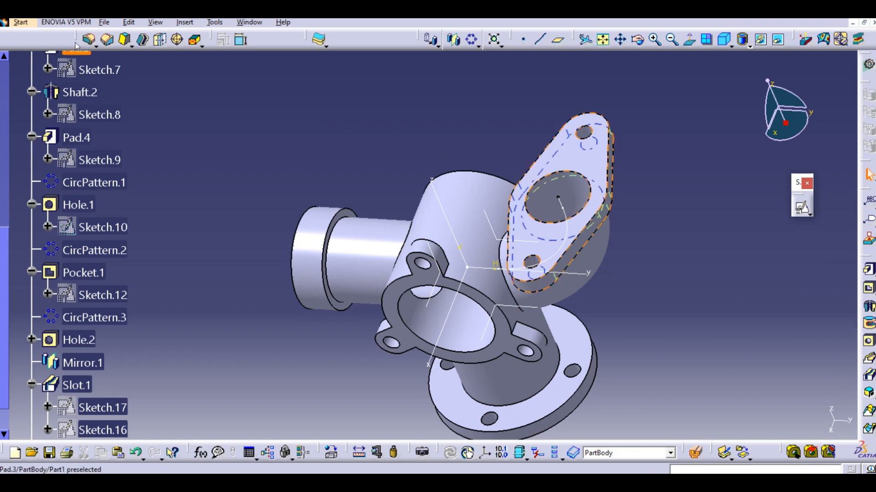
pyautogui.click(90, 40)
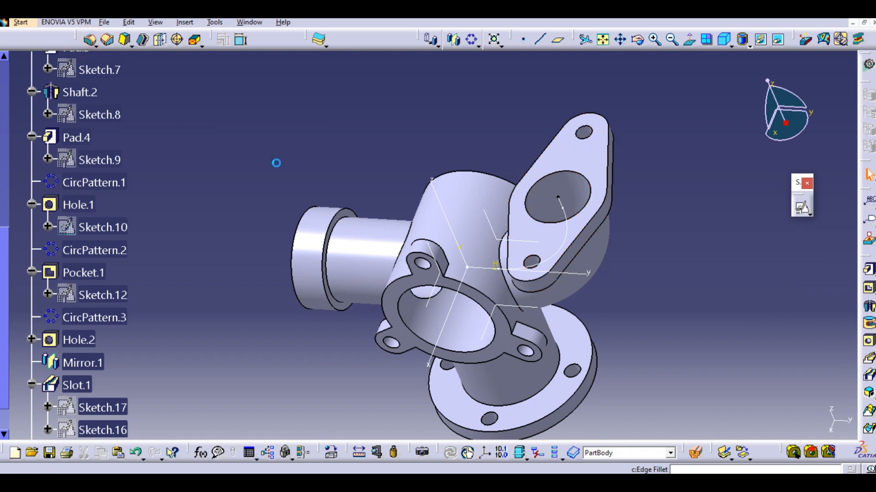
pyautogui.moveTo(356, 197); pyautogui.dragTo(319, 206, button='middle')
pyautogui.click(324, 220)
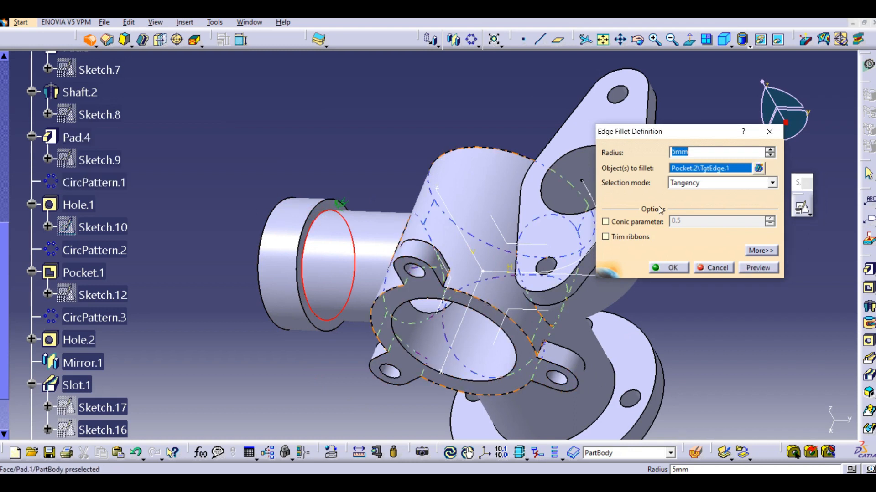
pyautogui.write('10')
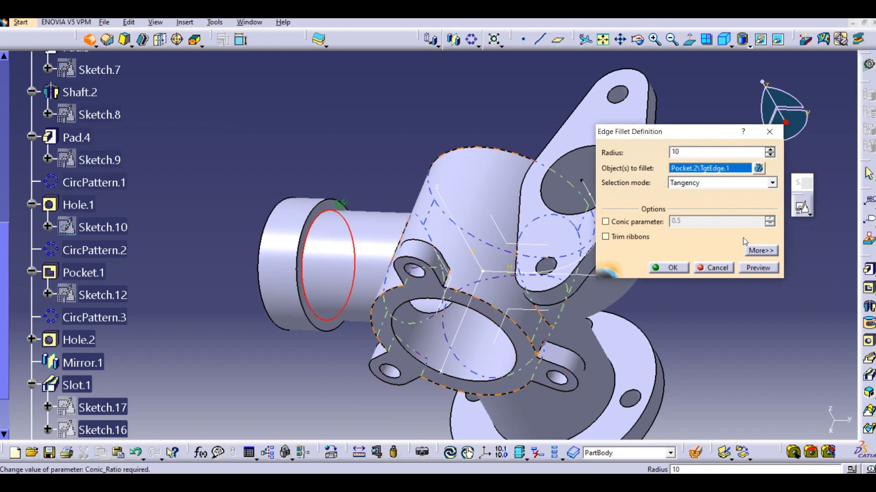
pyautogui.click(759, 267)
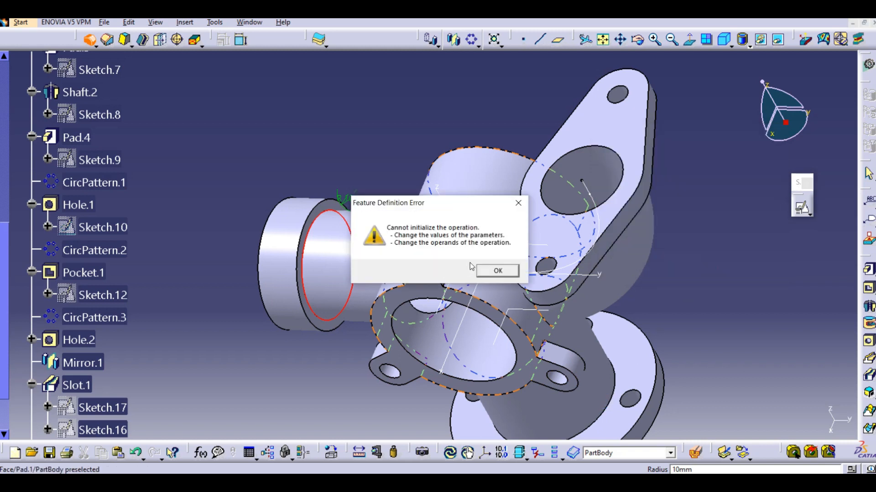
pyautogui.click(497, 269)
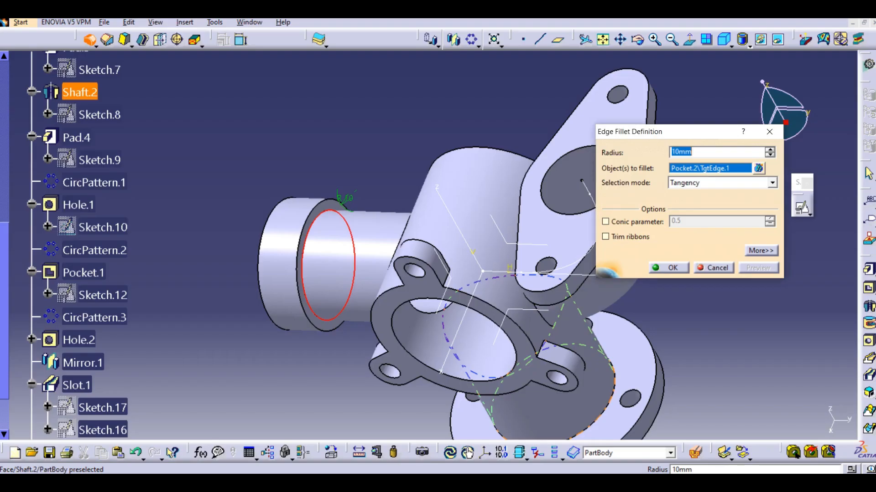
# Round the outer edge of the side pipe collar's shoulder with a 5 mm edge fillet.
pyautogui.write('7')
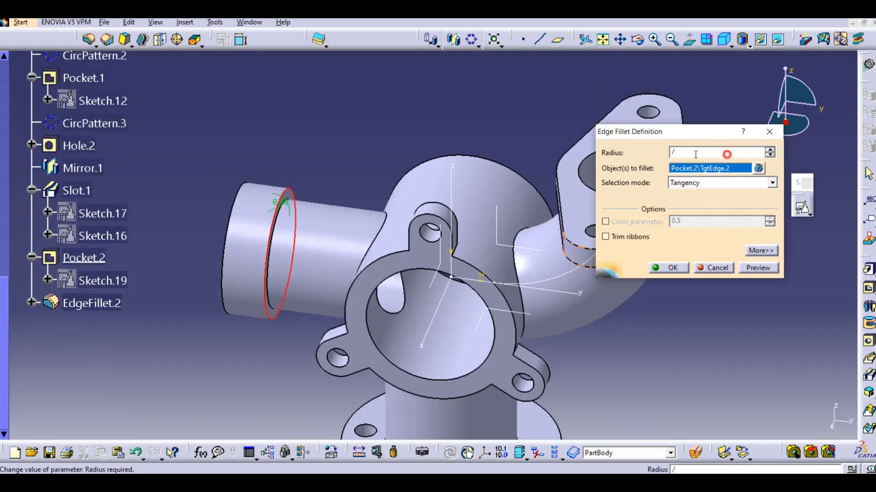
pyautogui.doubleClick(695, 154)
pyautogui.write('5')
pyautogui.click(757, 268)
pyautogui.click(672, 268)
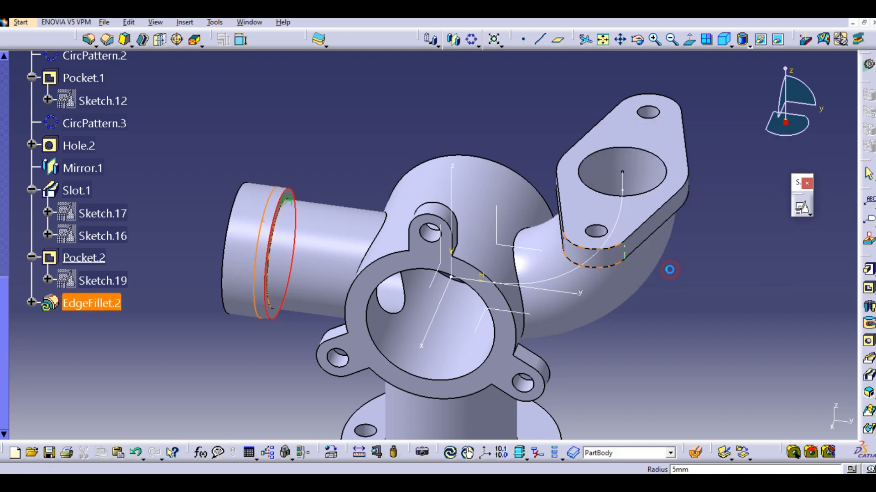
pyautogui.click(676, 366)
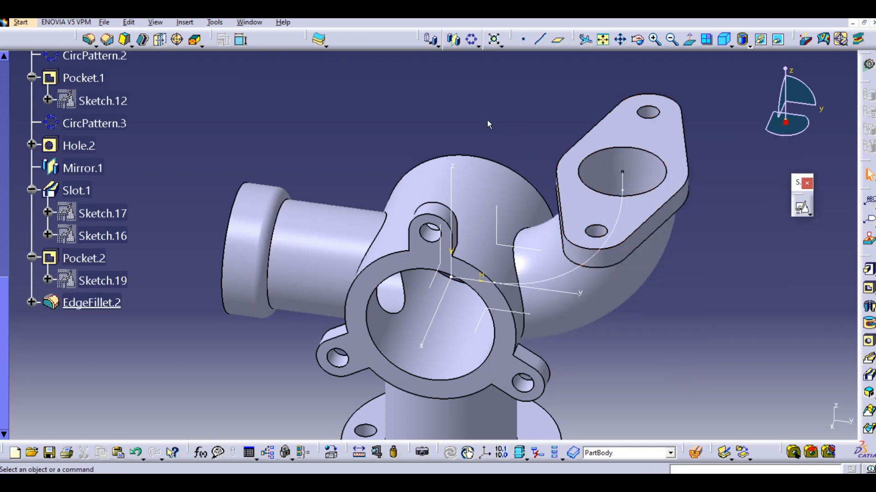
# Apply a 10 mm edge fillet to the elbow's outer face, blending it into the main cylinder and the oblong flange.
pyautogui.moveTo(494, 222); pyautogui.dragTo(586, 135, button='middle')
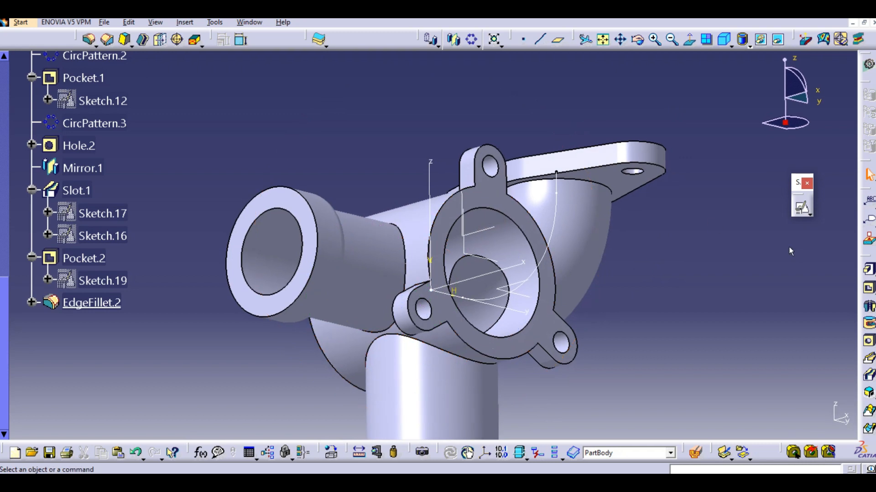
pyautogui.moveTo(665, 279); pyautogui.dragTo(615, 275, button='middle')
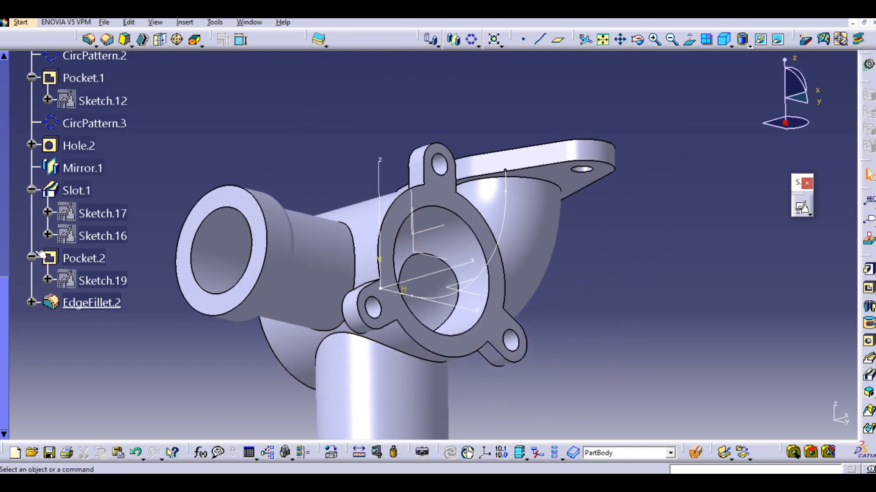
pyautogui.click(89, 40)
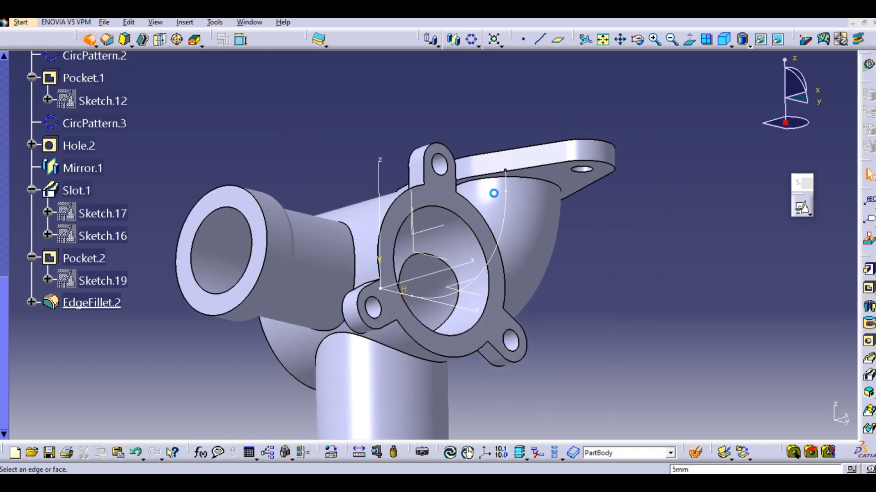
pyautogui.click(534, 178)
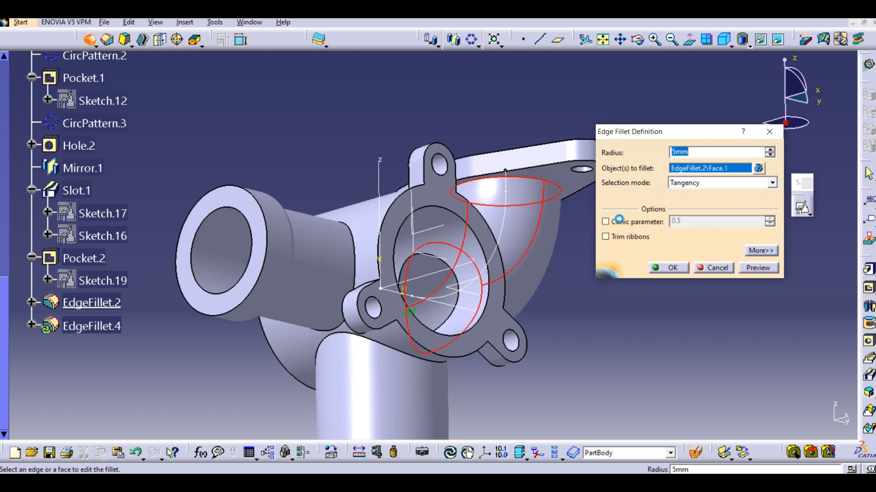
pyautogui.moveTo(388, 292); pyautogui.dragTo(408, 219, button='middle')
pyautogui.scroll(-1, 433, 251)
pyautogui.moveTo(433, 251)
pyautogui.mouseDown(button='middle')
pyautogui.moveTo(450, 252)
pyautogui.moveTo(422, 242)
pyautogui.mouseUp(button='middle')
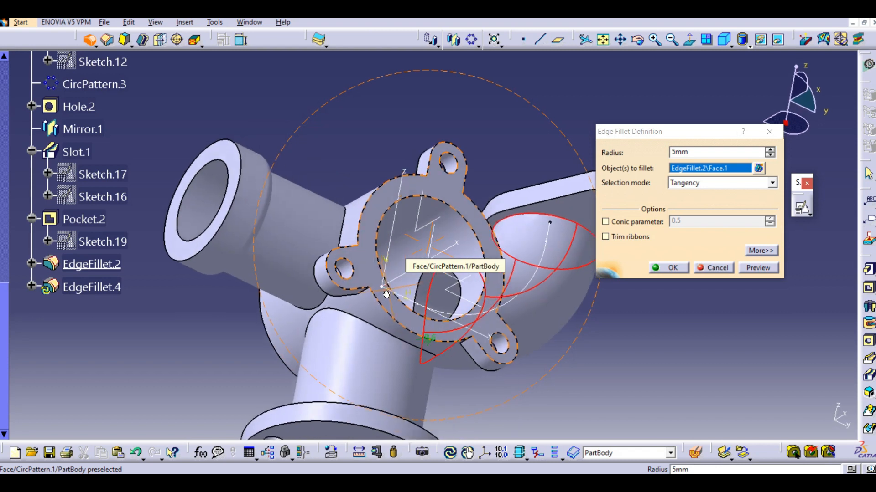
pyautogui.doubleClick(699, 152)
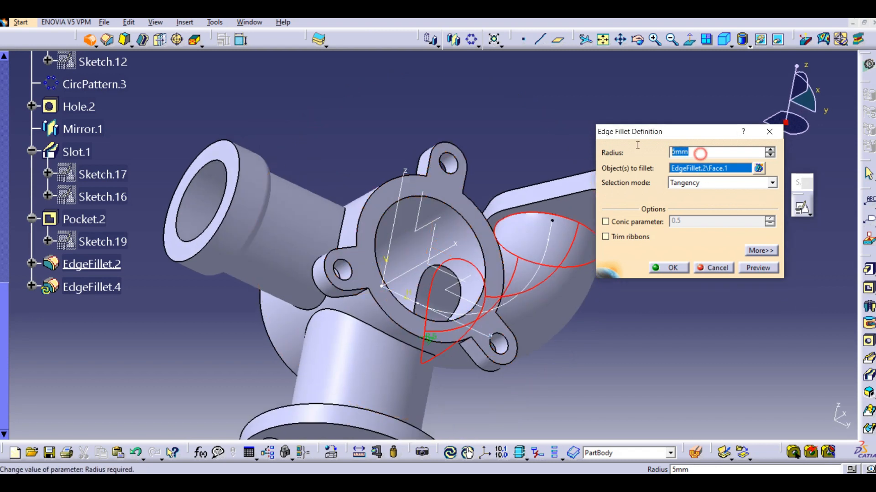
pyautogui.write('100')
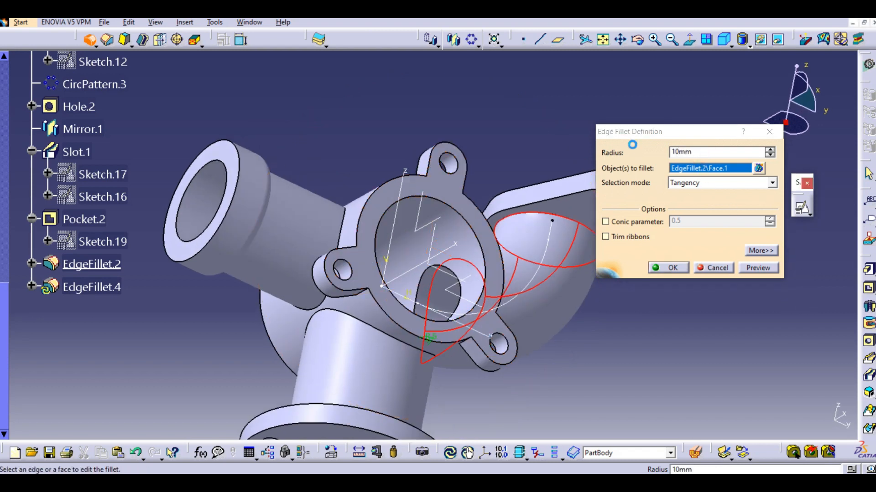
pyautogui.press('Return')
pyautogui.moveTo(616, 156); pyautogui.dragTo(578, 180, button='middle')
pyautogui.click(542, 482)
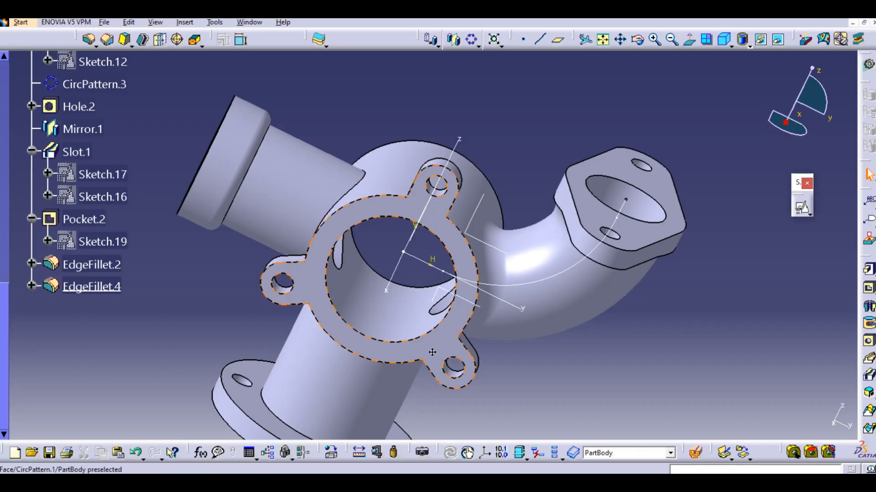
# Edit the elbow's 10 mm edge fillet to also include the outer face of the vertical pipe above the round flange.
pyautogui.moveTo(456, 237); pyautogui.dragTo(523, 185, button='middle')
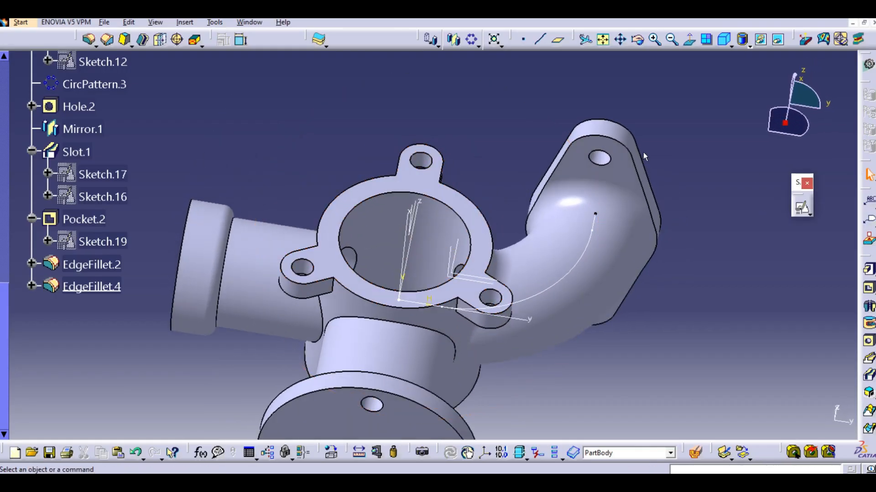
pyautogui.click(88, 40)
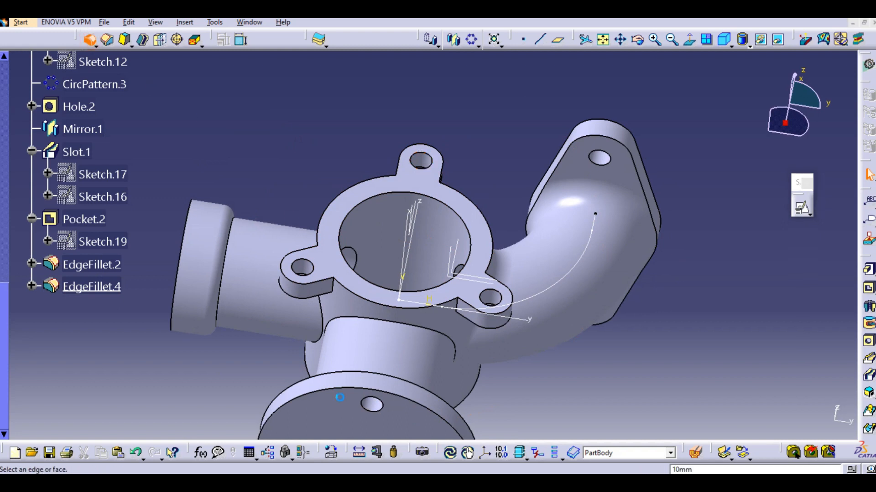
pyautogui.click(772, 131)
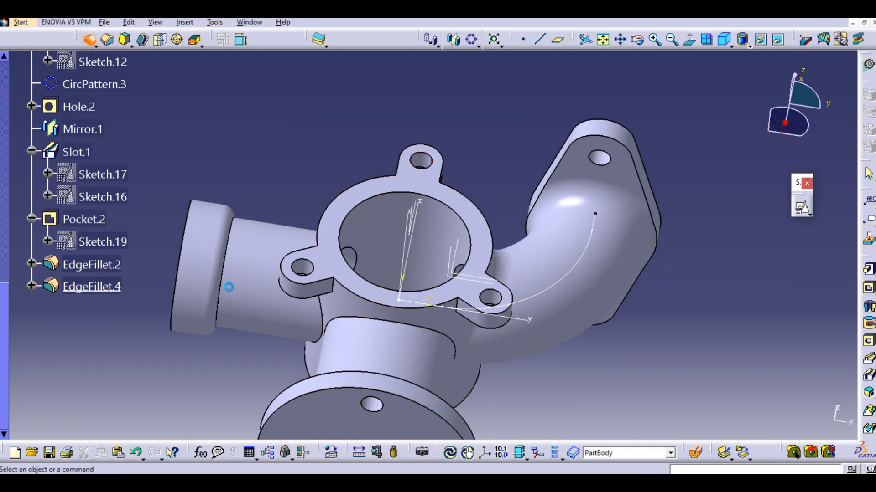
pyautogui.doubleClick(84, 287)
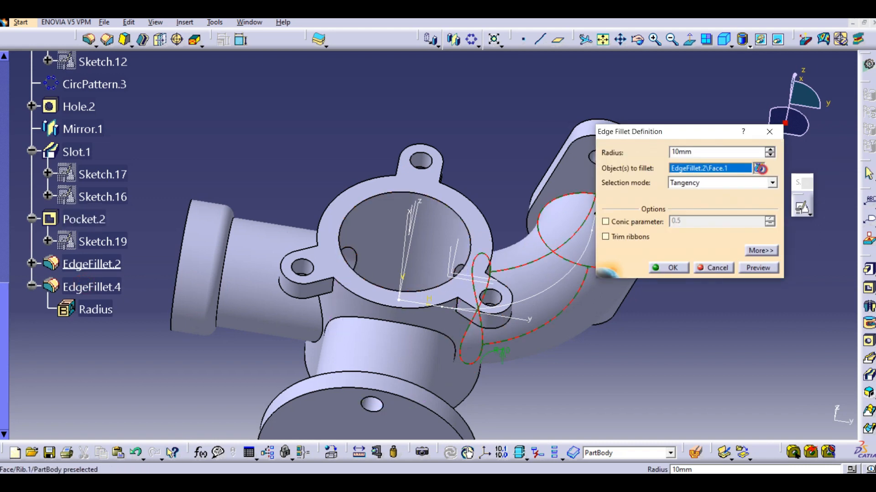
pyautogui.click(758, 168)
pyautogui.click(403, 328)
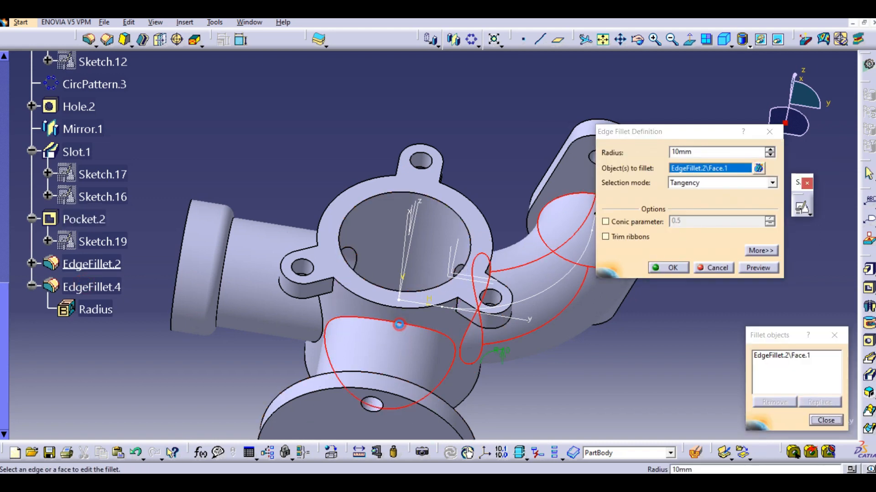
pyautogui.click(826, 420)
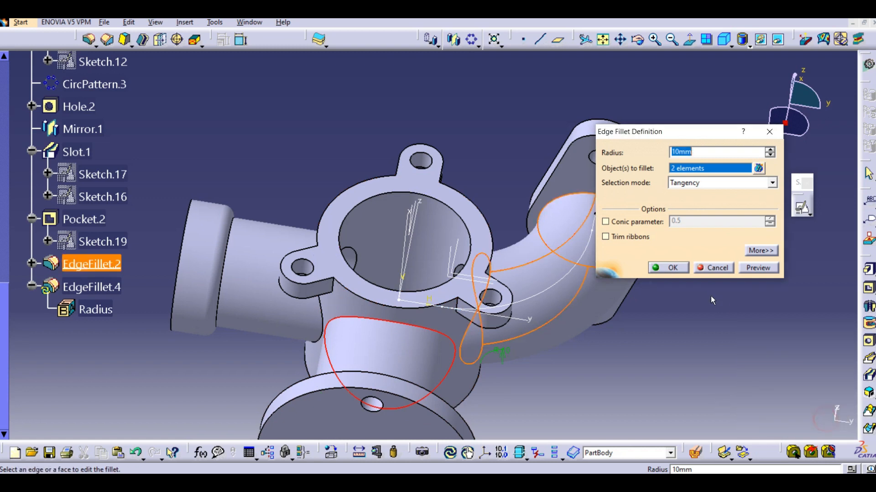
pyautogui.click(758, 268)
pyautogui.click(687, 268)
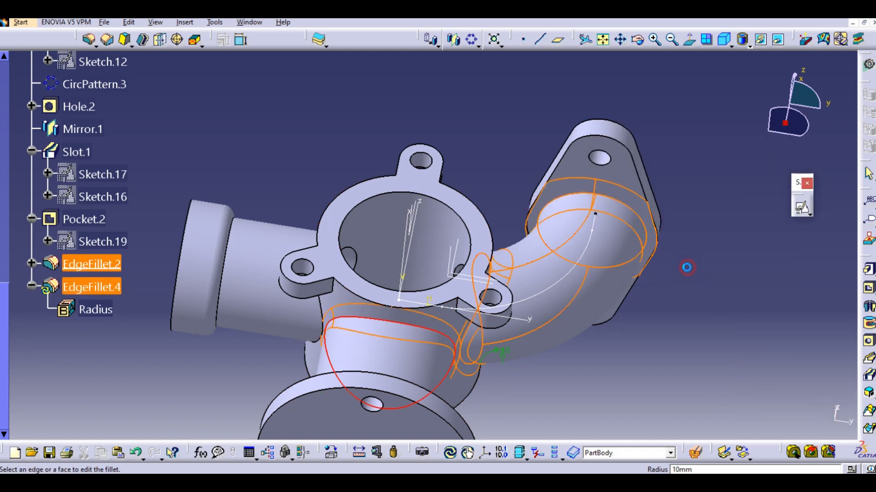
# Hide the elbow's centre-curve sketch and the absolute axis system.
pyautogui.moveTo(410, 185)
pyautogui.mouseDown(button='middle')
pyautogui.moveTo(414, 303)
pyautogui.moveTo(415, 256)
pyautogui.mouseUp(button='middle')
pyautogui.scroll(-1, 412, 274)
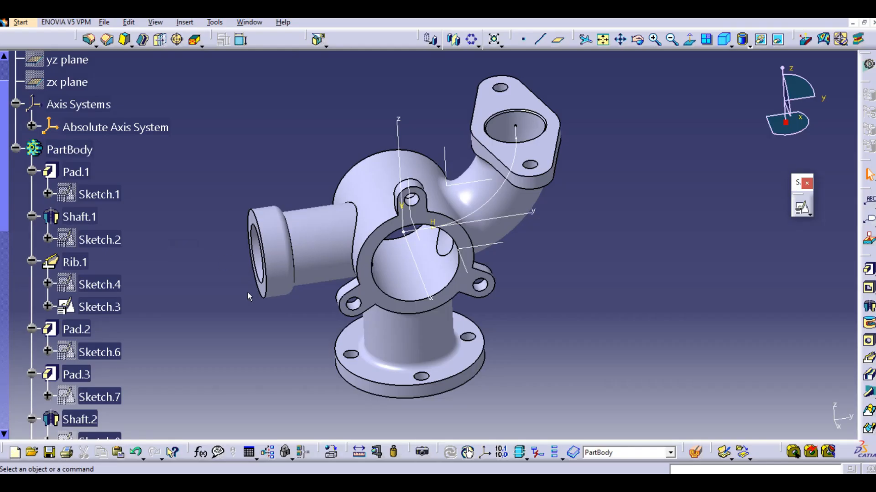
pyautogui.moveTo(269, 311); pyautogui.dragTo(273, 310, button='middle')
pyautogui.middleClick(274, 312)
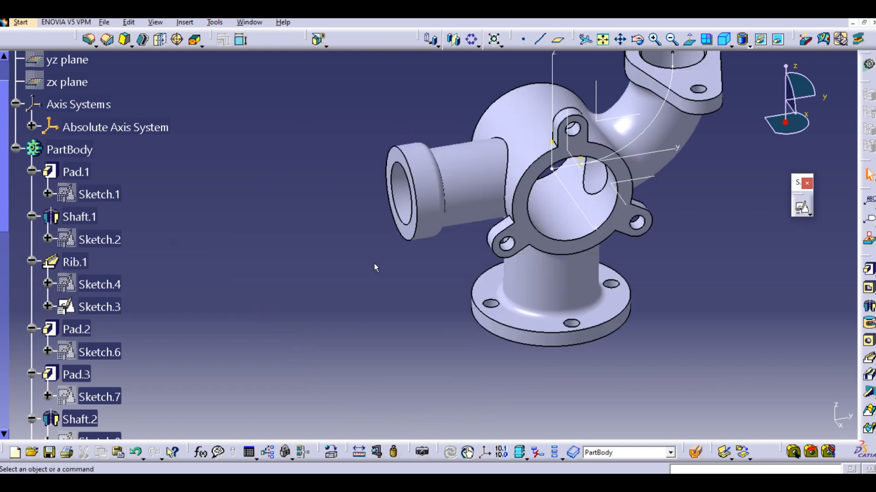
pyautogui.moveTo(459, 203); pyautogui.dragTo(303, 322, button='middle')
pyautogui.rightClick(505, 236)
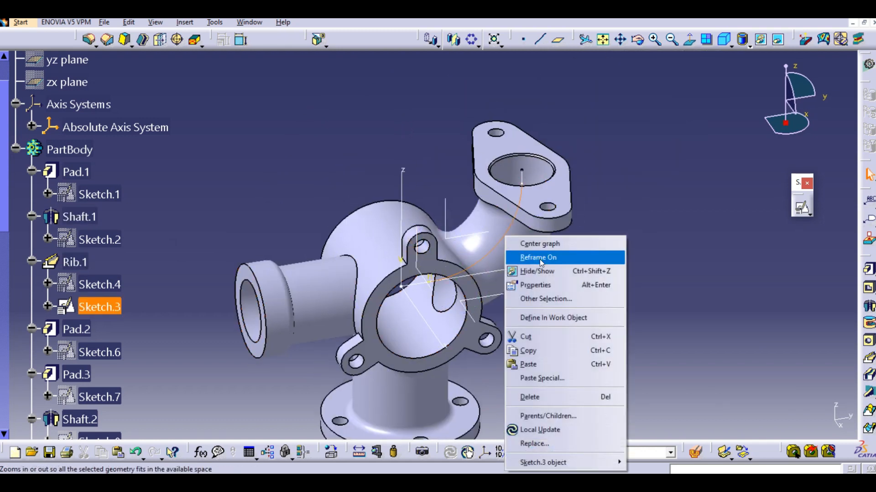
pyautogui.click(529, 270)
pyautogui.rightClick(446, 215)
pyautogui.click(470, 248)
# Chamfer the round base flange's upper and lower outer edges and the side pipe's end face by 1 mm at 45 degrees.
pyautogui.moveTo(445, 189); pyautogui.dragTo(438, 138, button='middle')
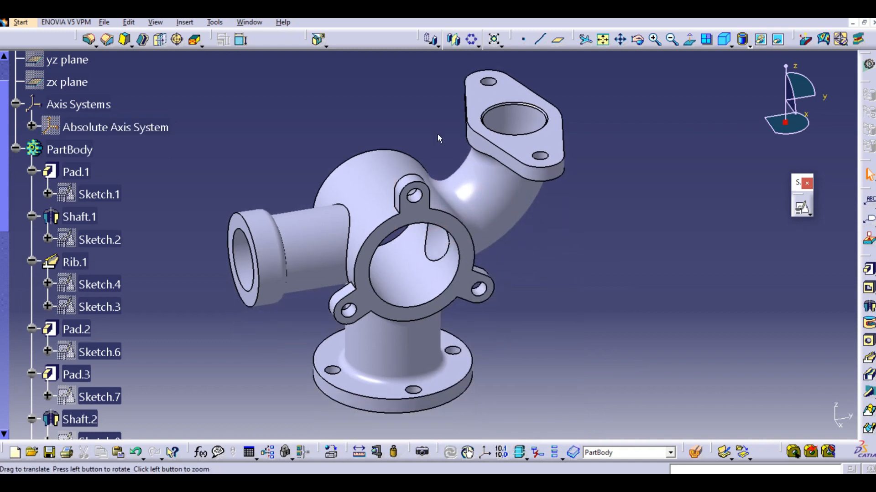
pyautogui.middleClick(416, 278)
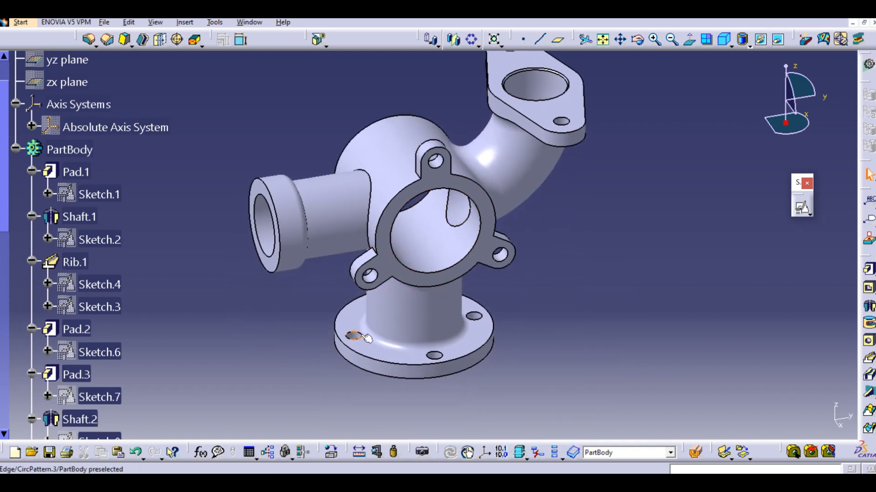
pyautogui.moveTo(428, 324); pyautogui.dragTo(432, 330, button='middle')
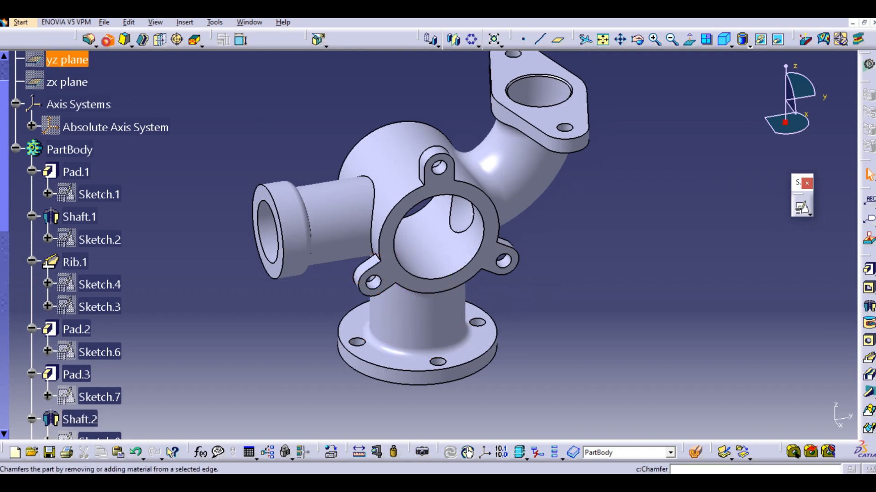
pyautogui.click(107, 41)
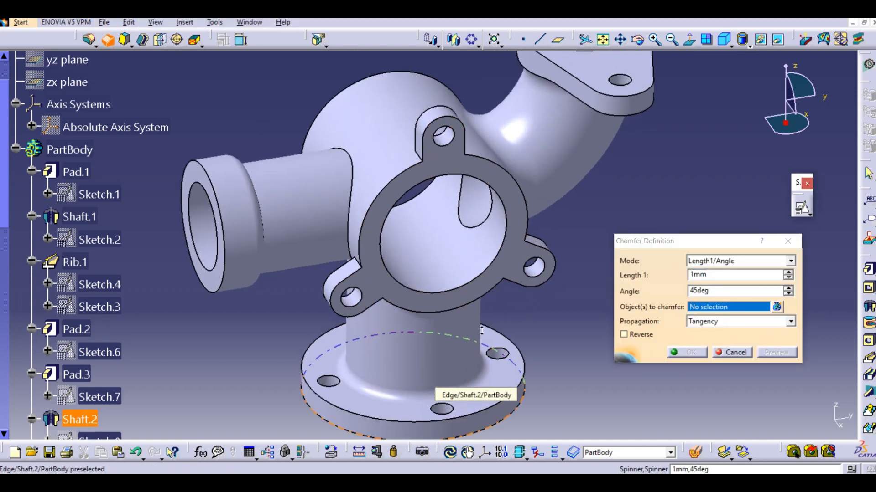
pyautogui.scroll(3, 477, 377)
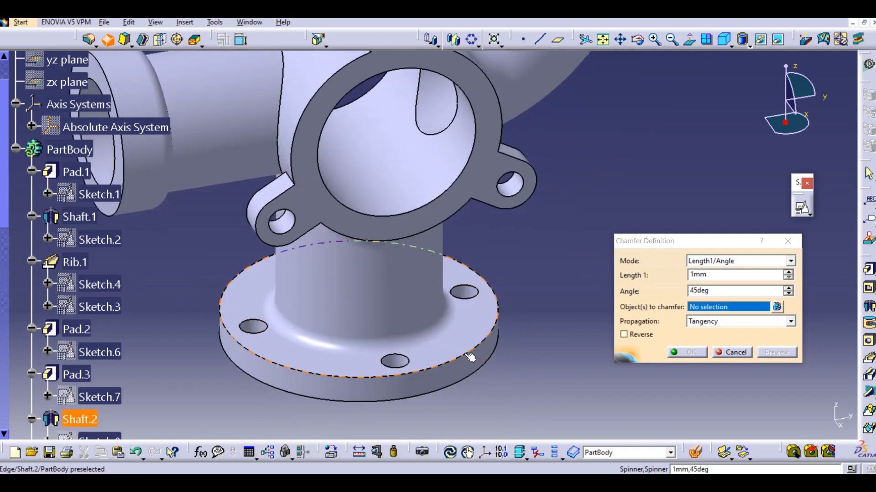
pyautogui.click(471, 353)
pyautogui.click(475, 377)
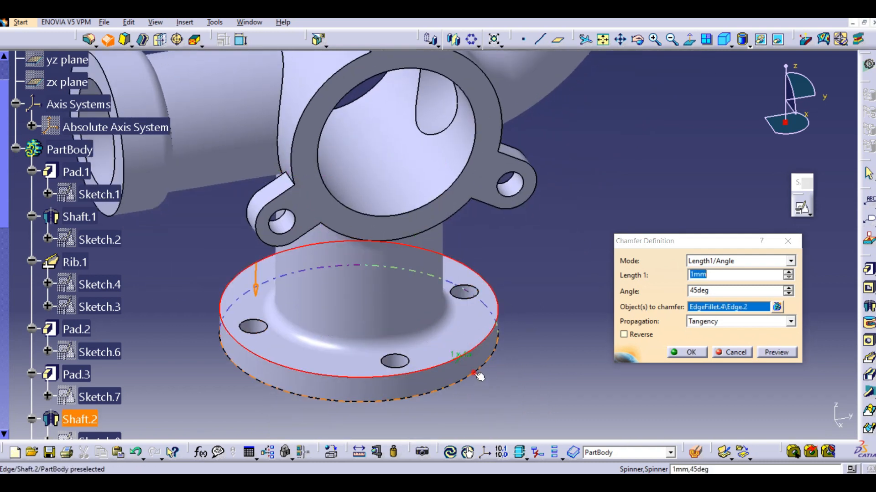
pyautogui.moveTo(494, 300); pyautogui.dragTo(489, 368, button='middle')
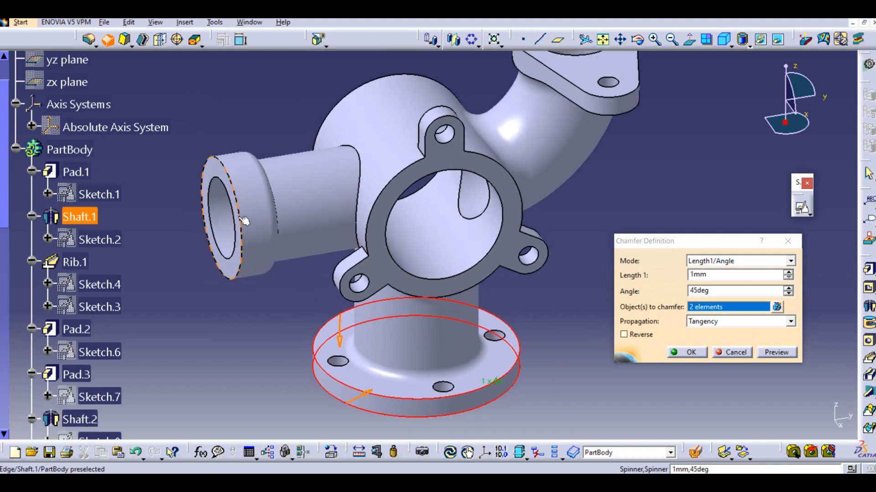
pyautogui.moveTo(283, 273)
pyautogui.mouseDown(button='middle')
pyautogui.moveTo(311, 287)
pyautogui.moveTo(298, 253)
pyautogui.mouseUp(button='middle')
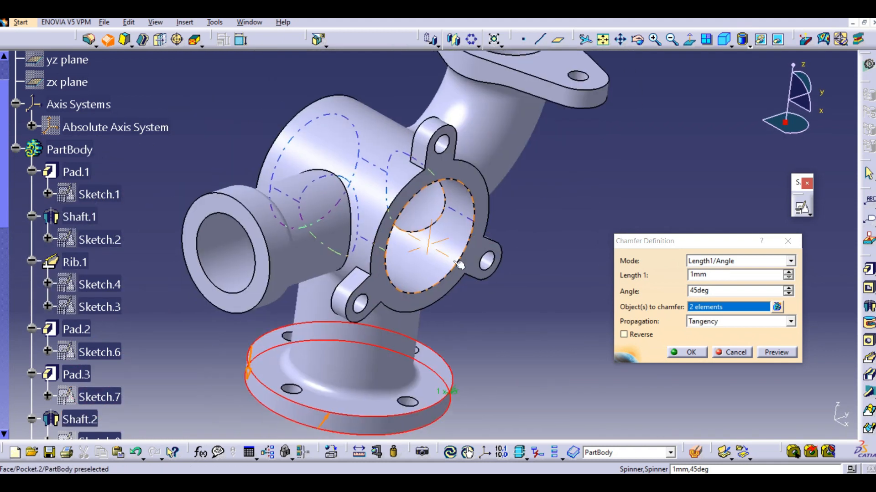
pyautogui.click(273, 256)
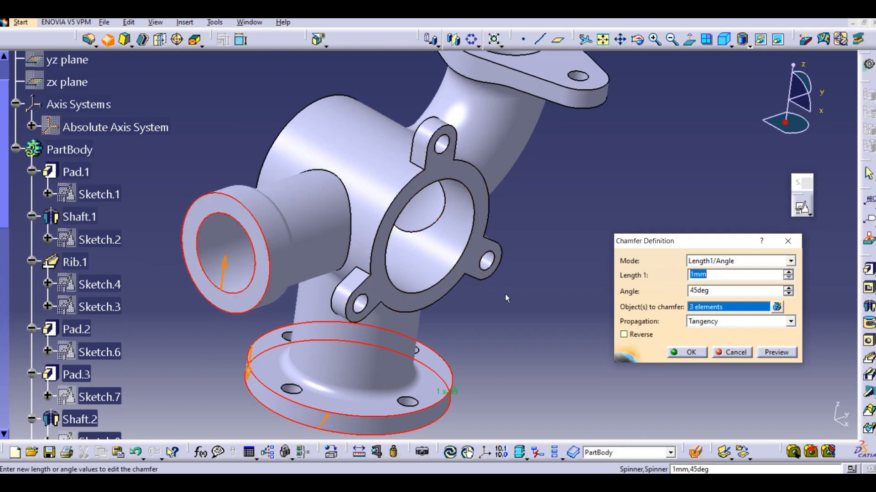
pyautogui.click(778, 351)
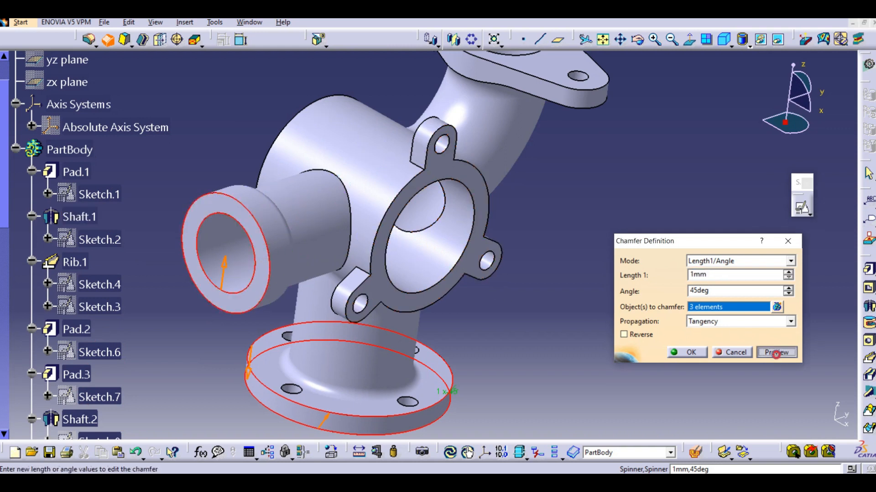
pyautogui.click(689, 352)
pyautogui.moveTo(549, 273); pyautogui.dragTo(573, 285, button='middle')
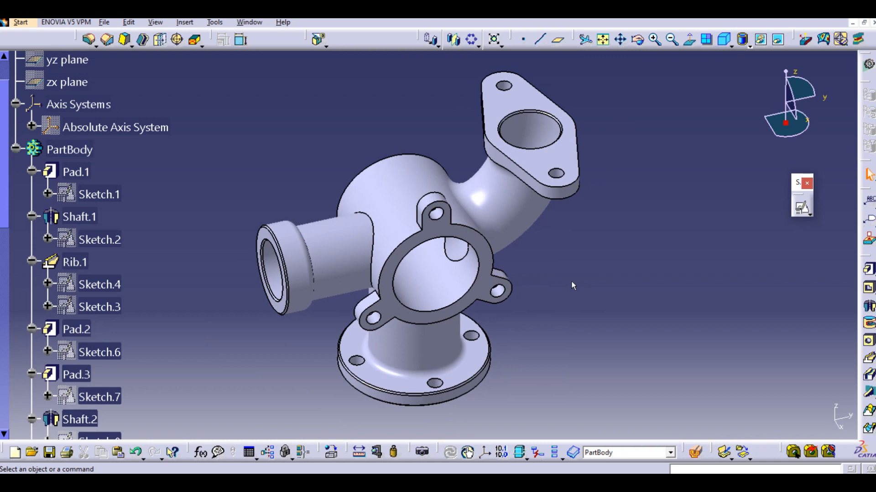